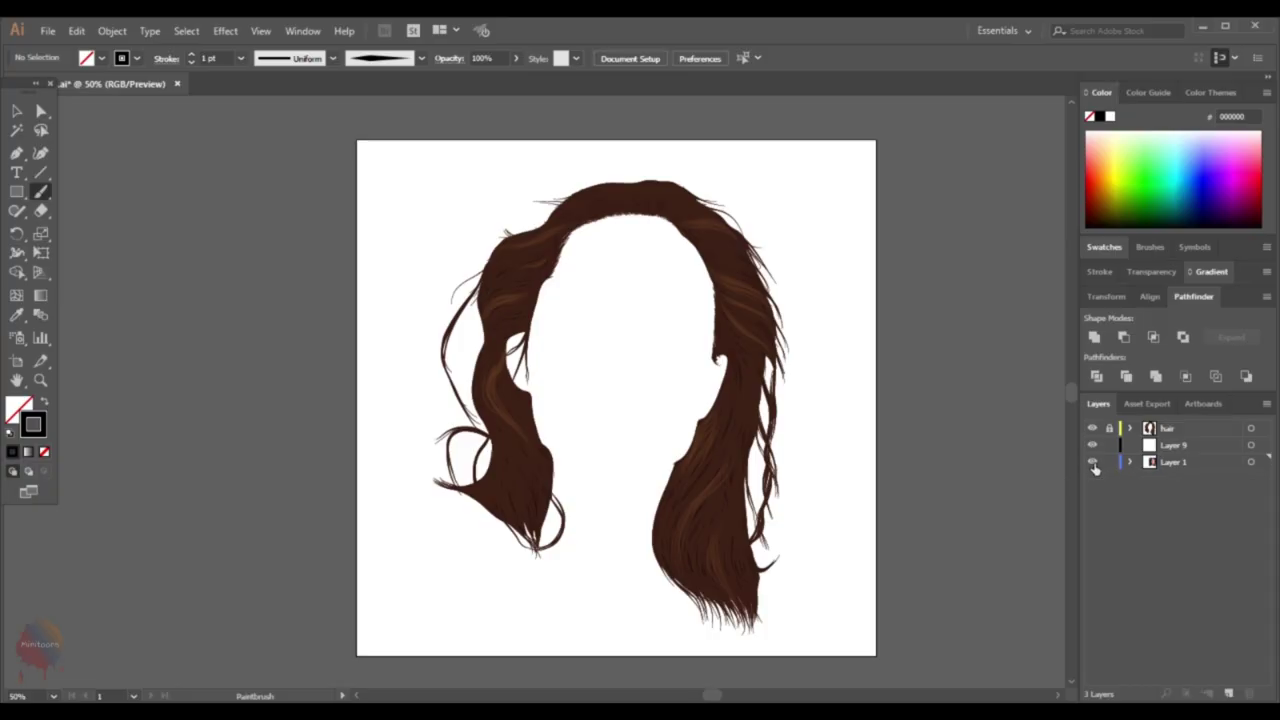
# Zoom in on the portrait and lock the reference photo layer, ready for Paintbrush line art
pyautogui.click(1092, 462)
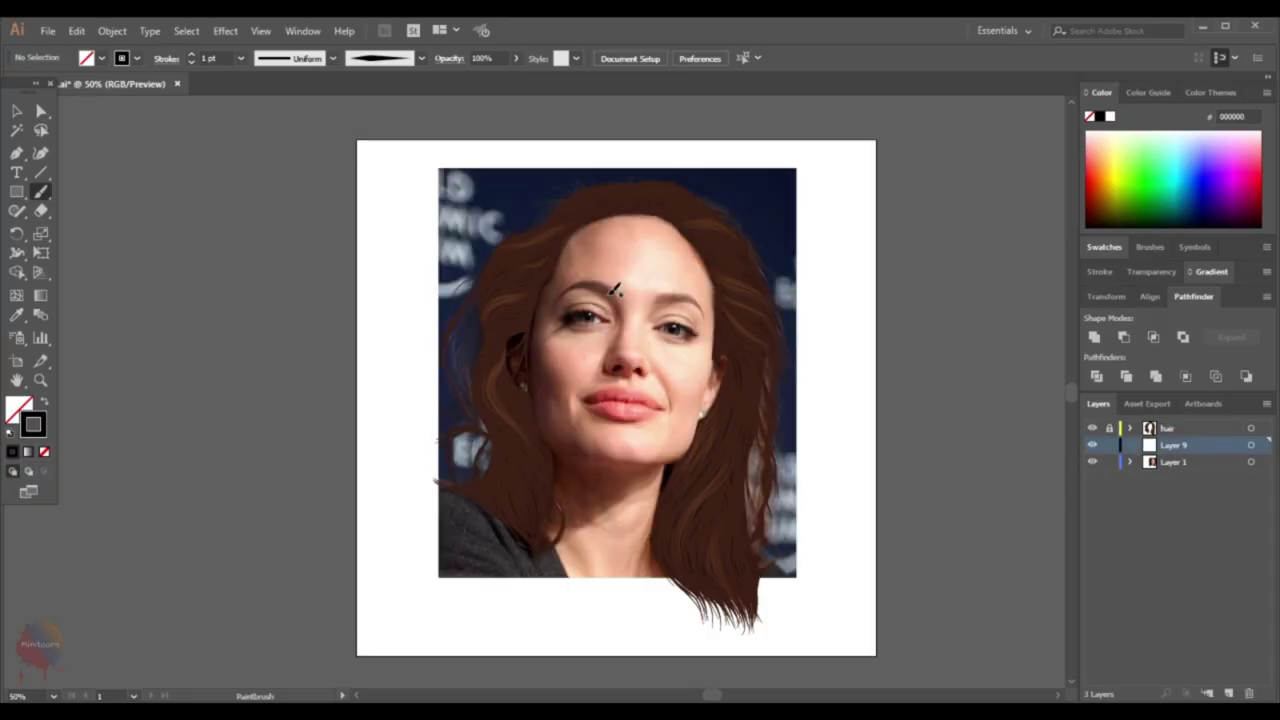
pyautogui.hotkey('ctrl', '=')
pyautogui.scroll(2, 474, 399)
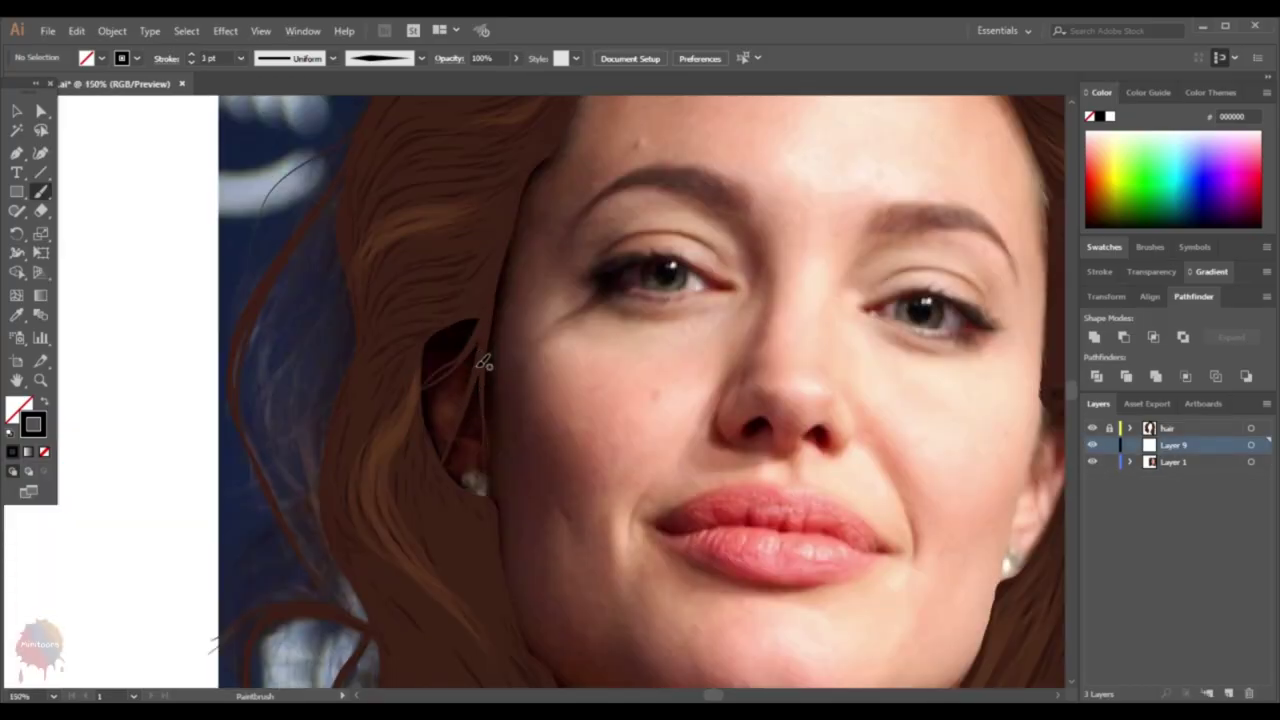
pyautogui.click(1108, 462)
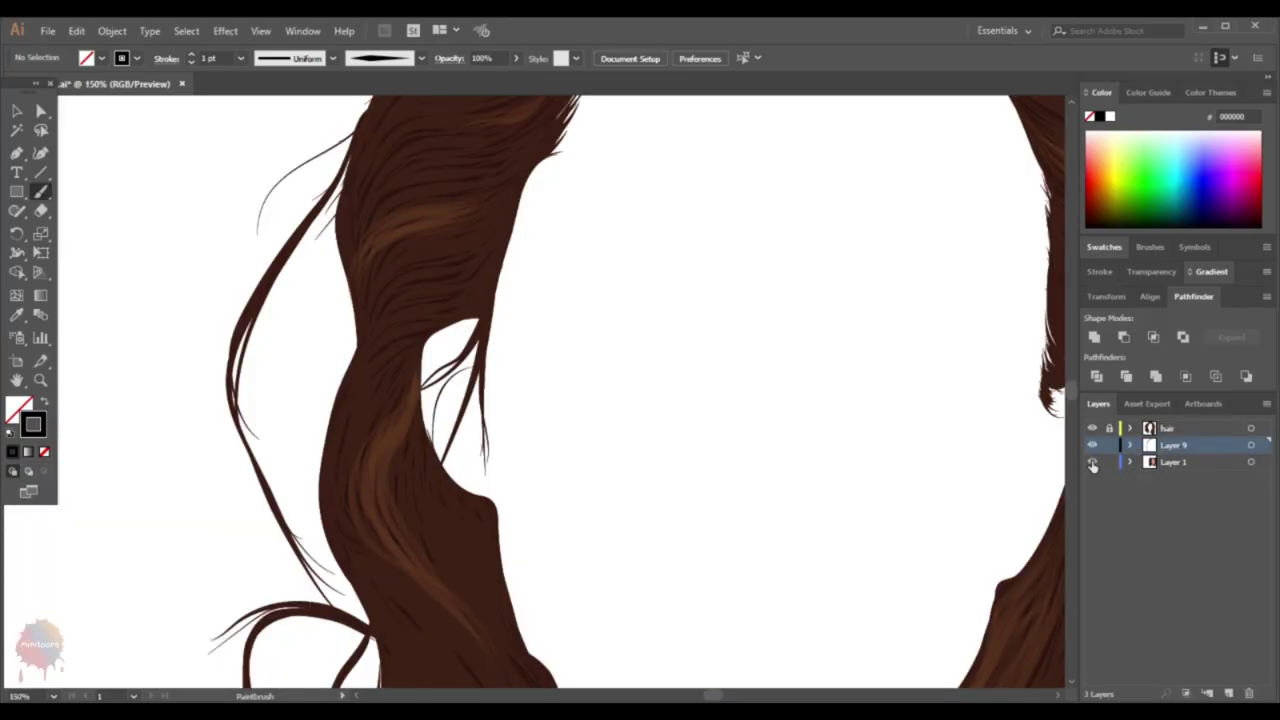
pyautogui.click(1092, 462)
pyautogui.click(1092, 462)
pyautogui.press('v')
pyautogui.press('b')
pyautogui.scroll(-1, 528, 468)
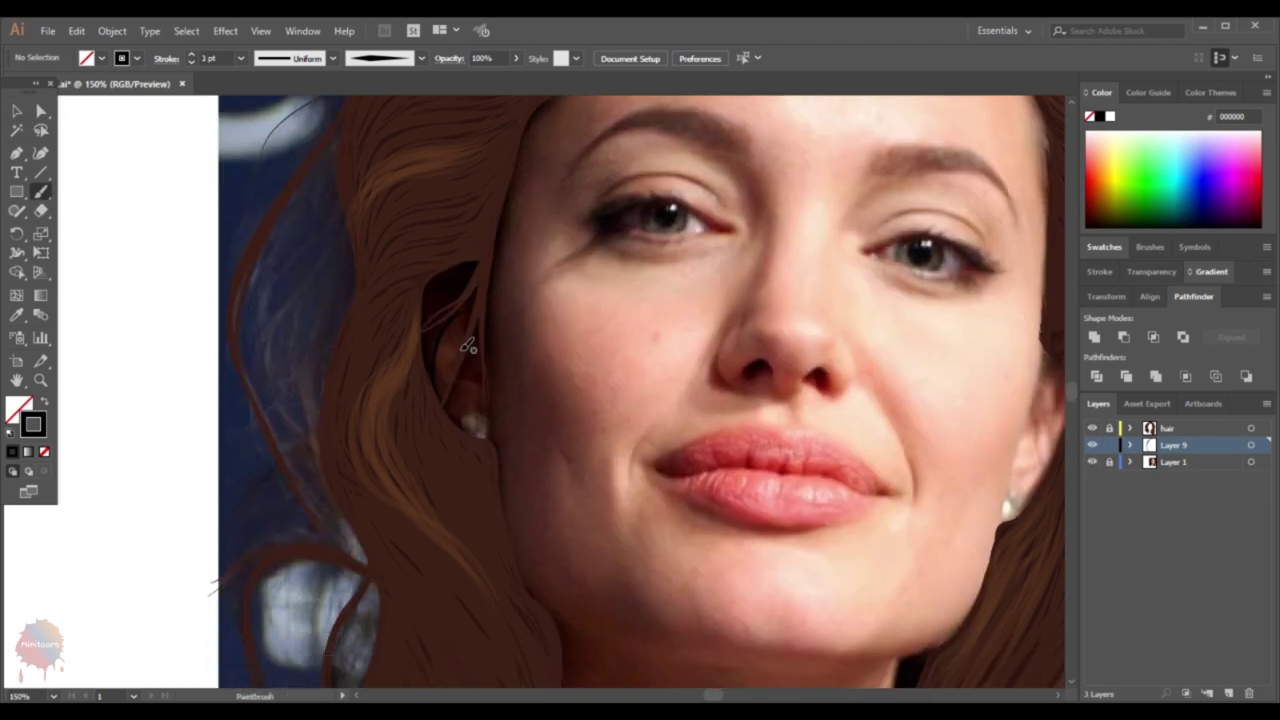
pyautogui.click(1092, 462)
pyautogui.scroll(-2, 565, 484)
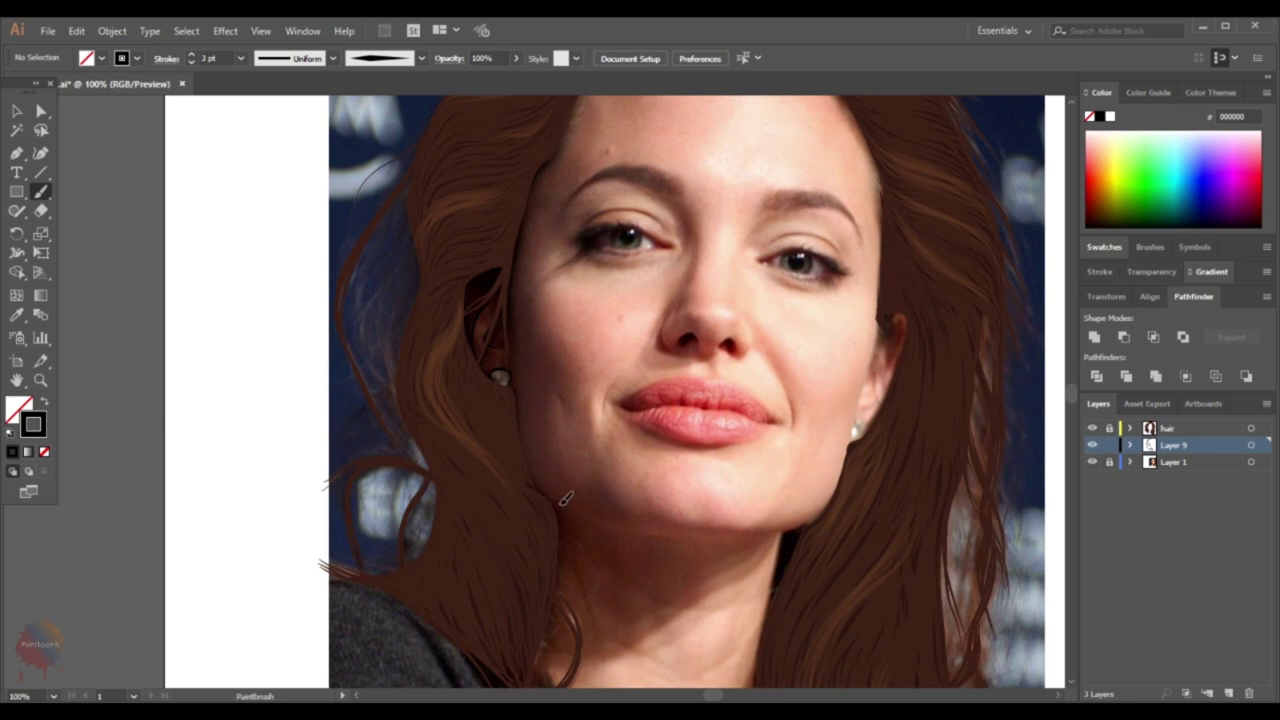
pyautogui.scroll(1, 887, 531)
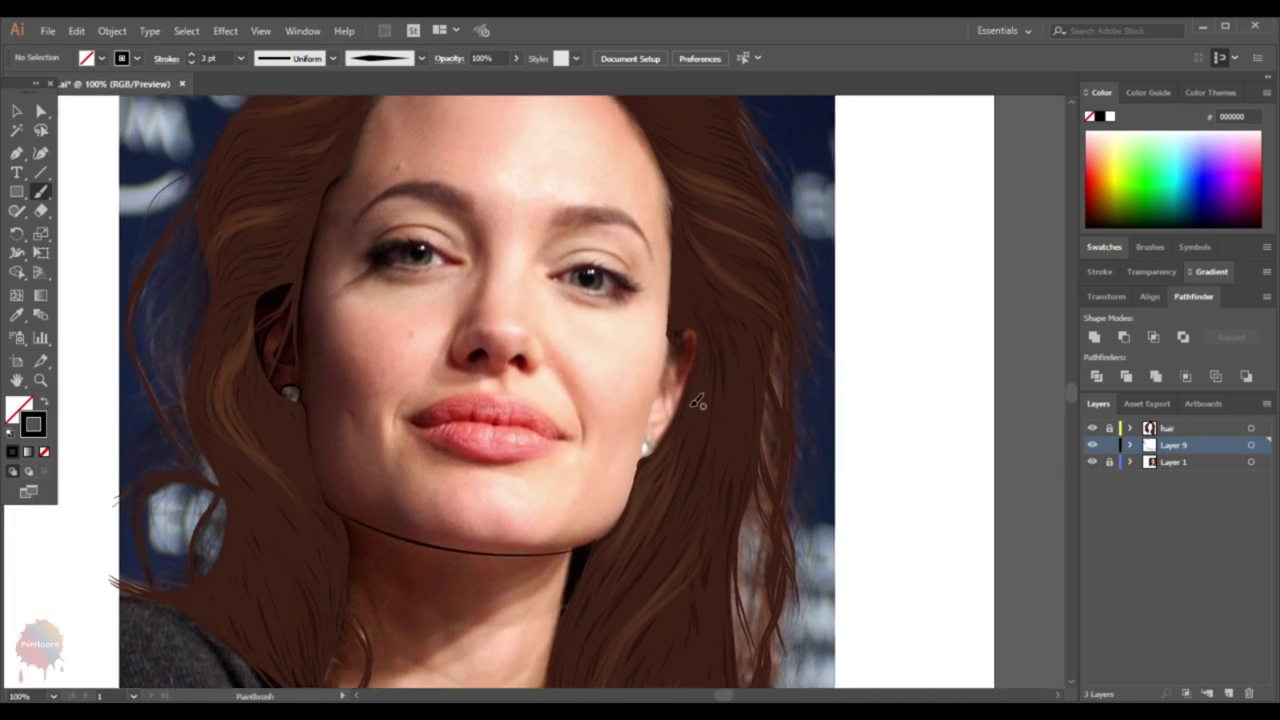
pyautogui.scroll(1, 714, 320)
pyautogui.scroll(1, 657, 292)
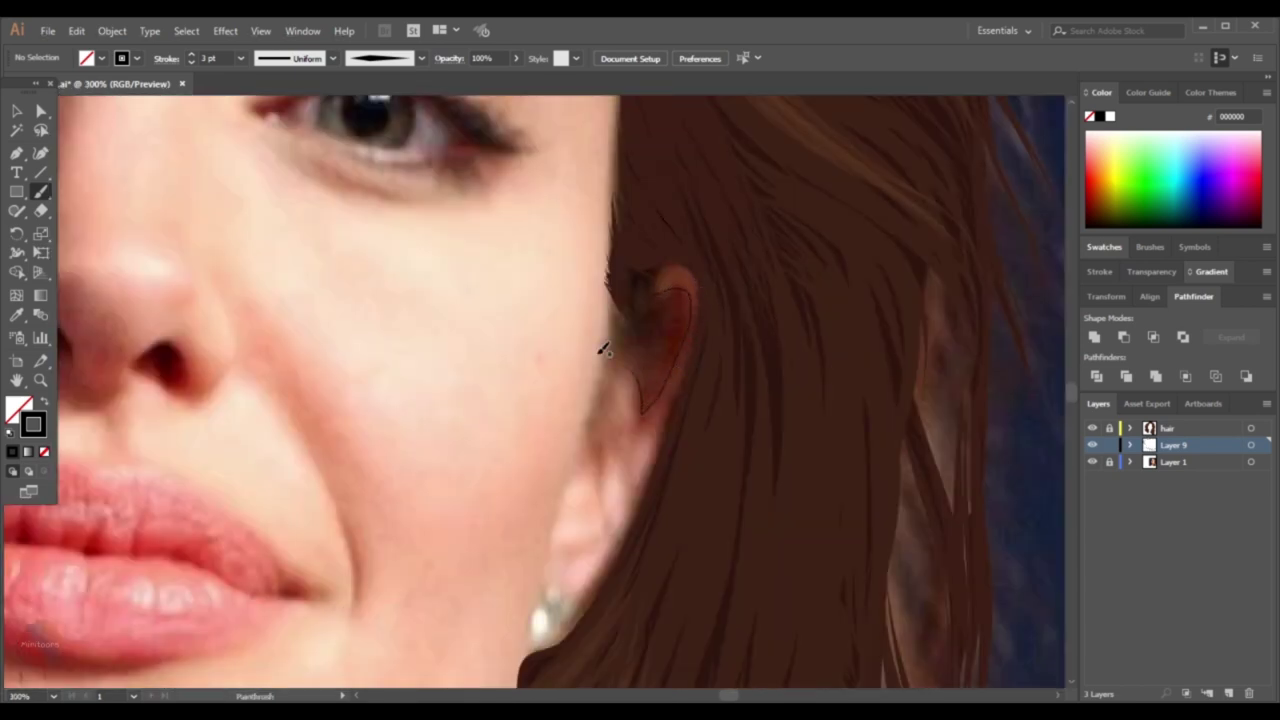
# Trace the right ear and the right side of the pearl earring in black
pyautogui.moveTo(603, 349); pyautogui.dragTo(604, 352)
pyautogui.moveTo(599, 455)
pyautogui.mouseDown()
pyautogui.moveTo(610, 538)
pyautogui.moveTo(556, 552)
pyautogui.mouseUp()
pyautogui.scroll(-1, 543, 571)
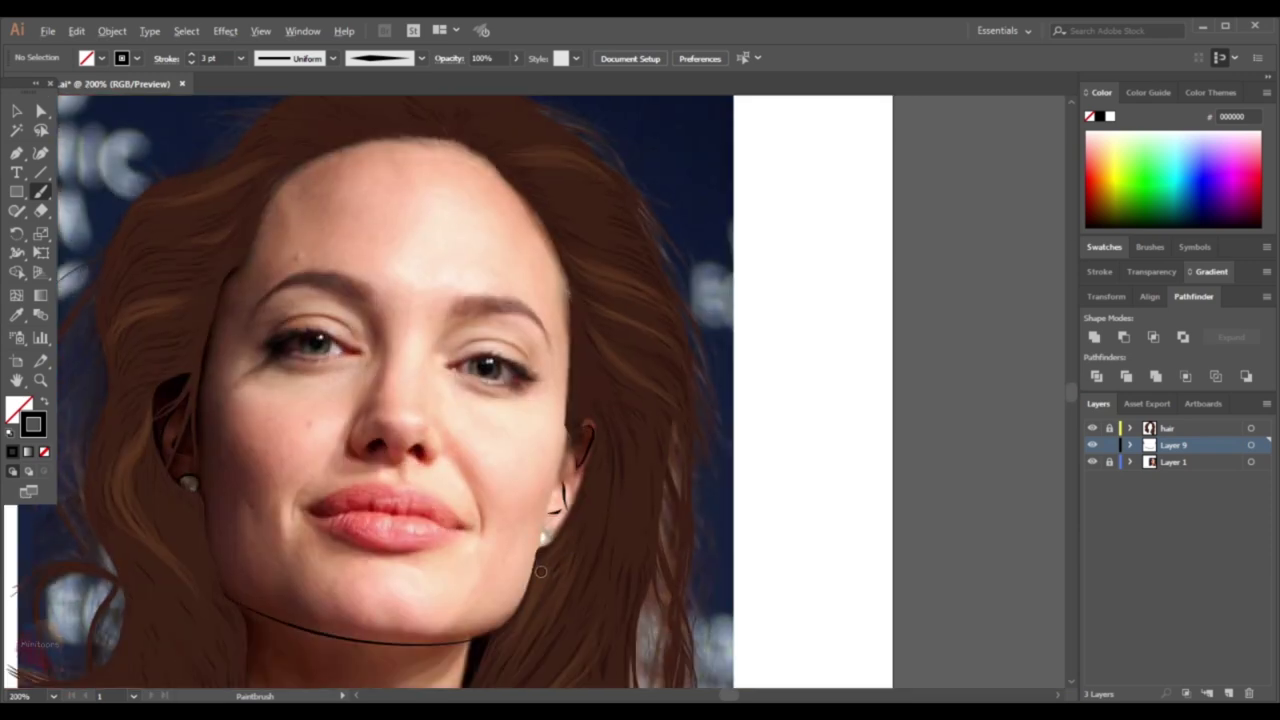
pyautogui.scroll(1, 540, 571)
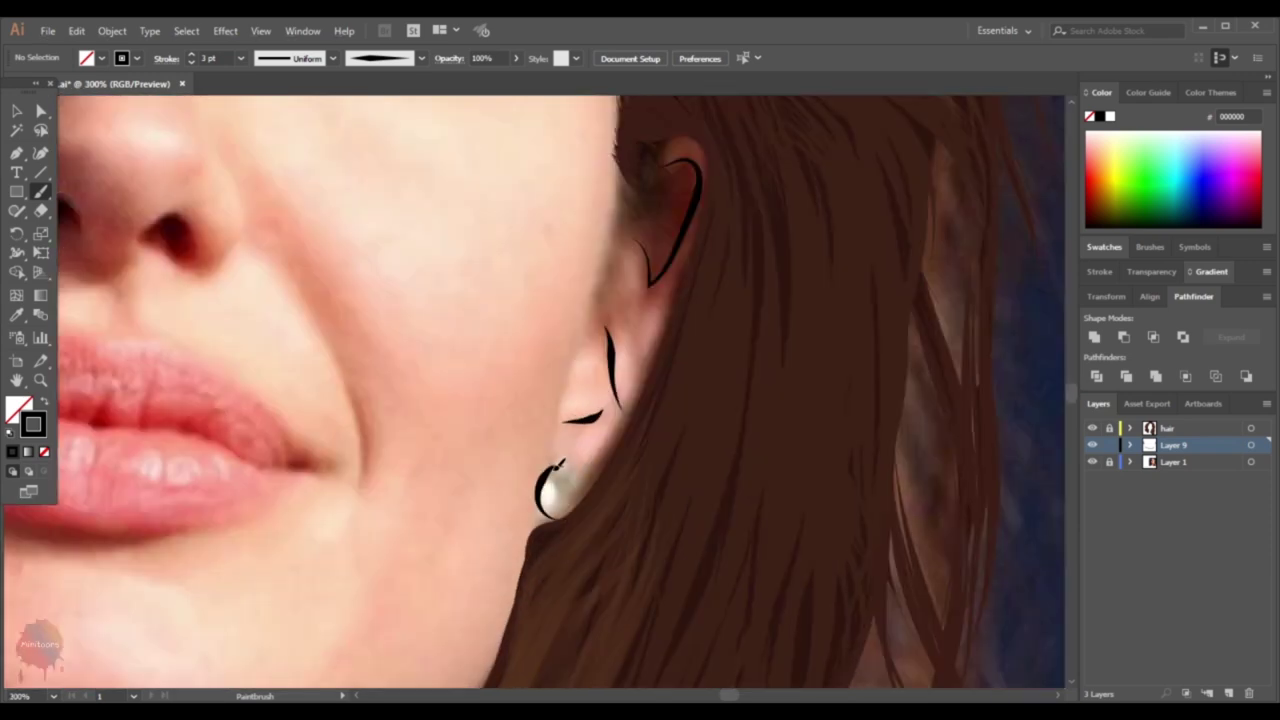
pyautogui.moveTo(556, 463); pyautogui.dragTo(588, 505)
pyautogui.scroll(-3, 536, 570)
# Trace the curved outline of the left shoulder below the chin and neck
pyautogui.moveTo(500, 571); pyautogui.dragTo(655, 331)
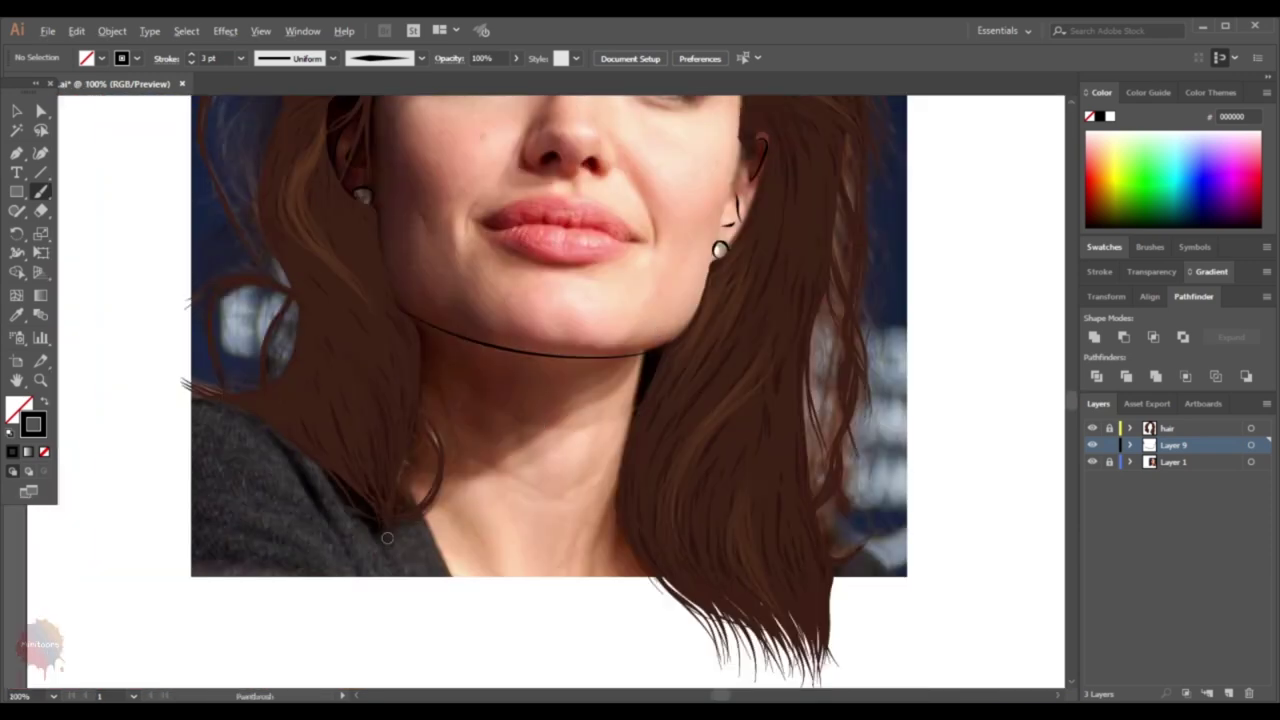
pyautogui.moveTo(387, 538); pyautogui.dragTo(487, 528)
pyautogui.scroll(1, 499, 432)
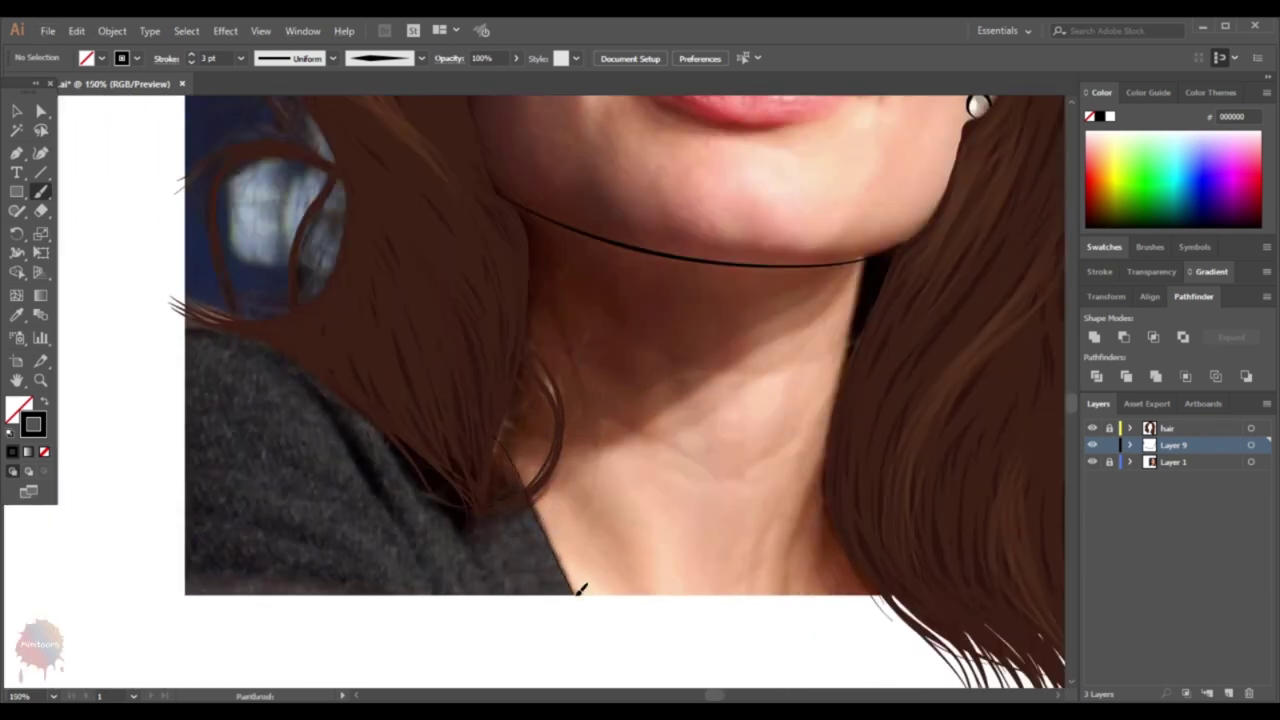
pyautogui.hscroll(-2, 371, 420)
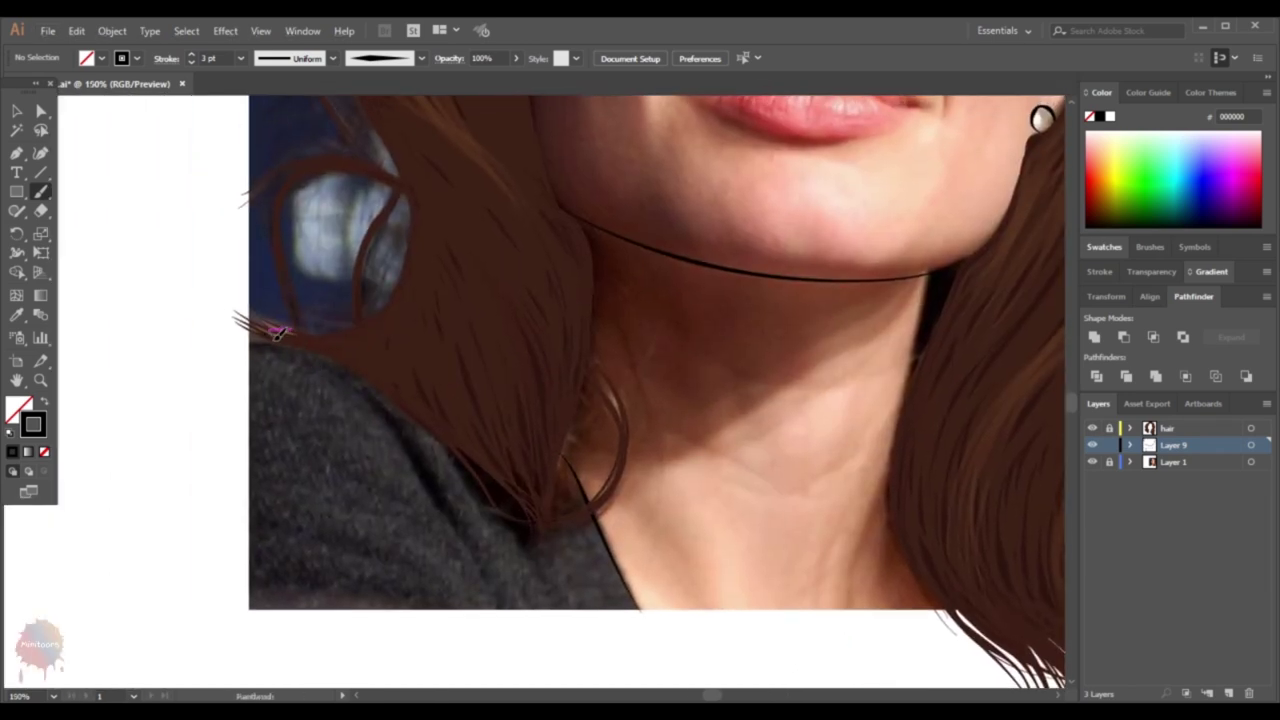
pyautogui.scroll(-1, 278, 333)
pyautogui.moveTo(299, 293); pyautogui.dragTo(282, 577)
pyautogui.scroll(-2, 264, 458)
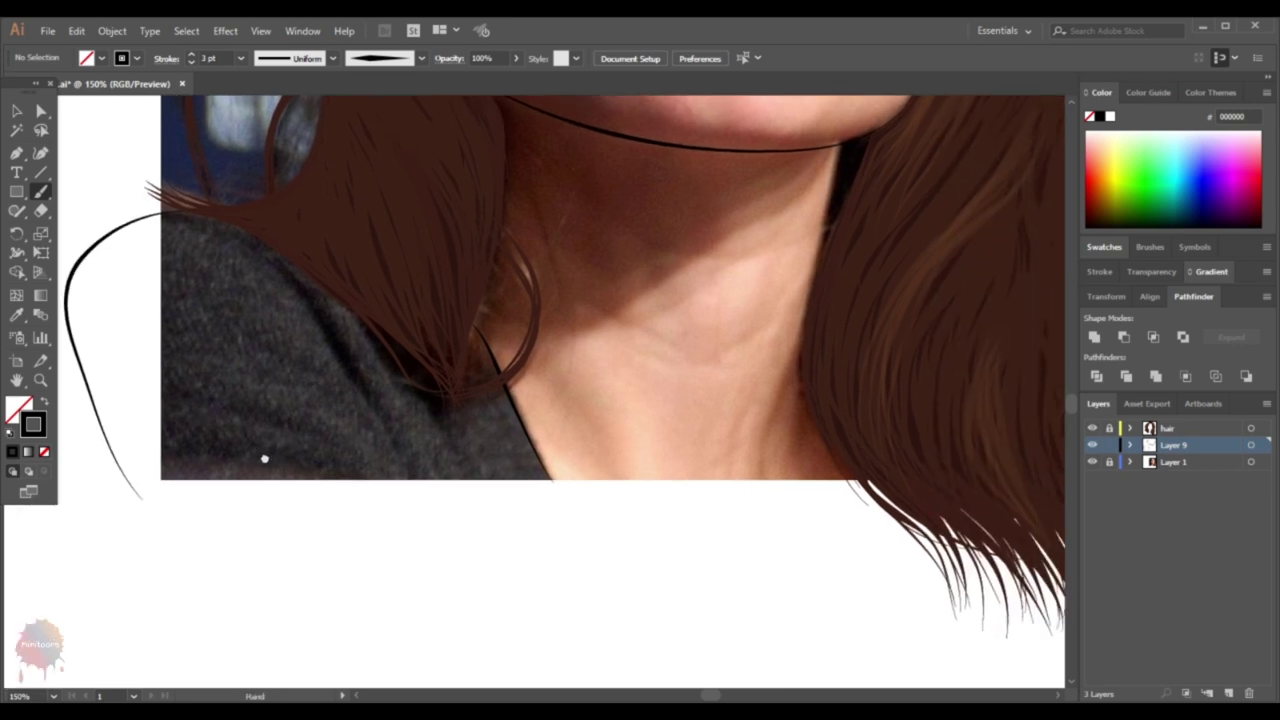
pyautogui.scroll(2, 264, 458)
pyautogui.hscroll(-3, 282, 330)
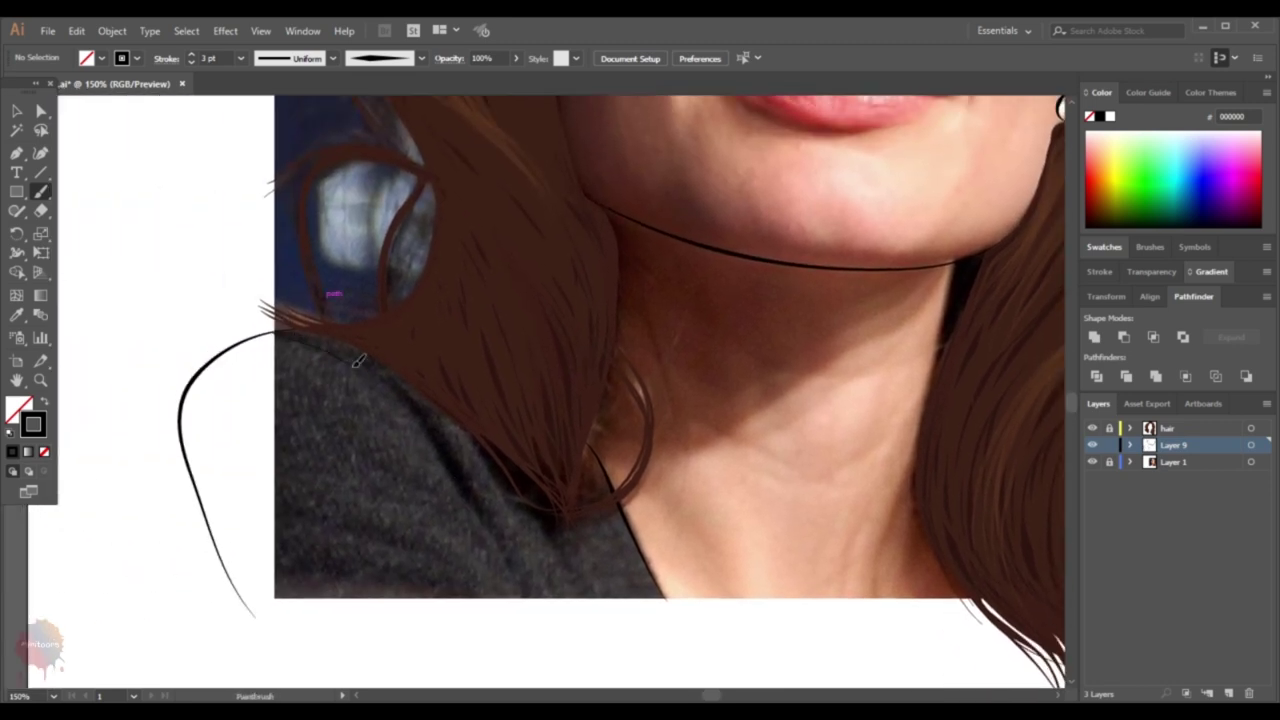
pyautogui.scroll(-2, 700, 510)
pyautogui.hscroll(8, 700, 510)
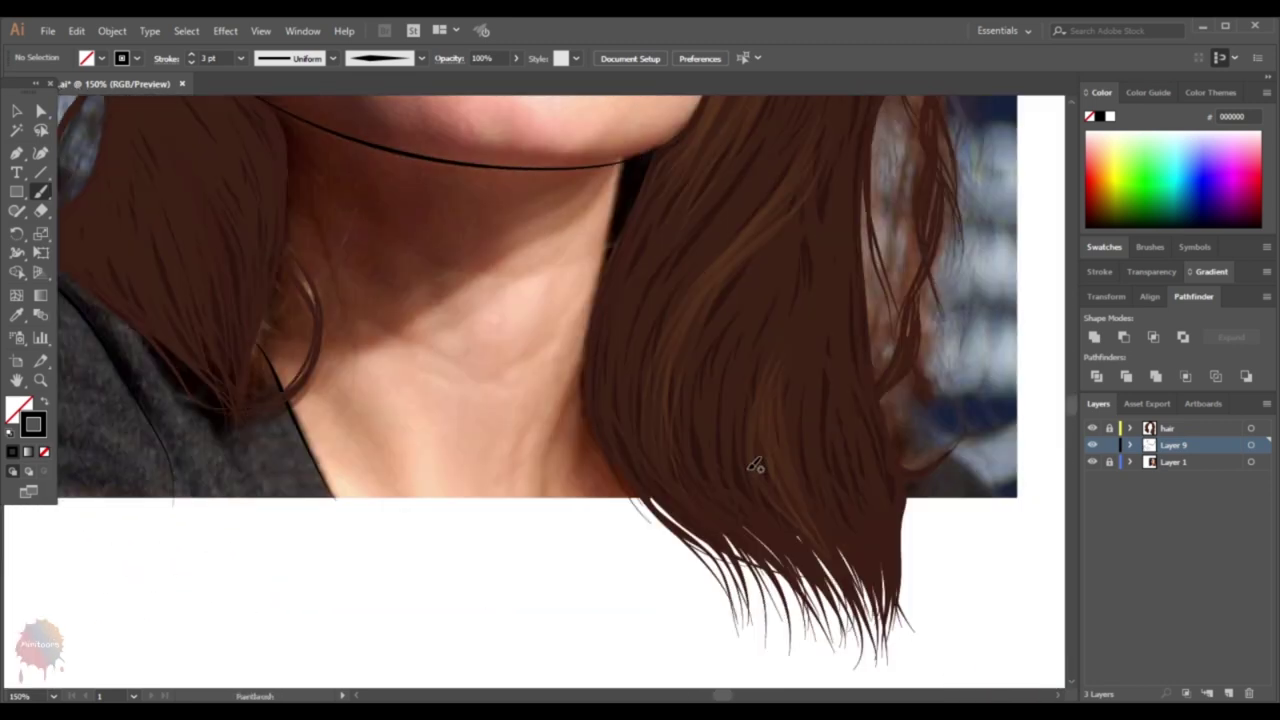
pyautogui.hscroll(7, 600, 490)
pyautogui.scroll(1, 600, 490)
pyautogui.scroll(-1, 590, 447)
# Zoom out and hide, then re-show, the reference photo to review the line art
pyautogui.hotkey('ctrl', '-')
pyautogui.hotkey('ctrl', '-')
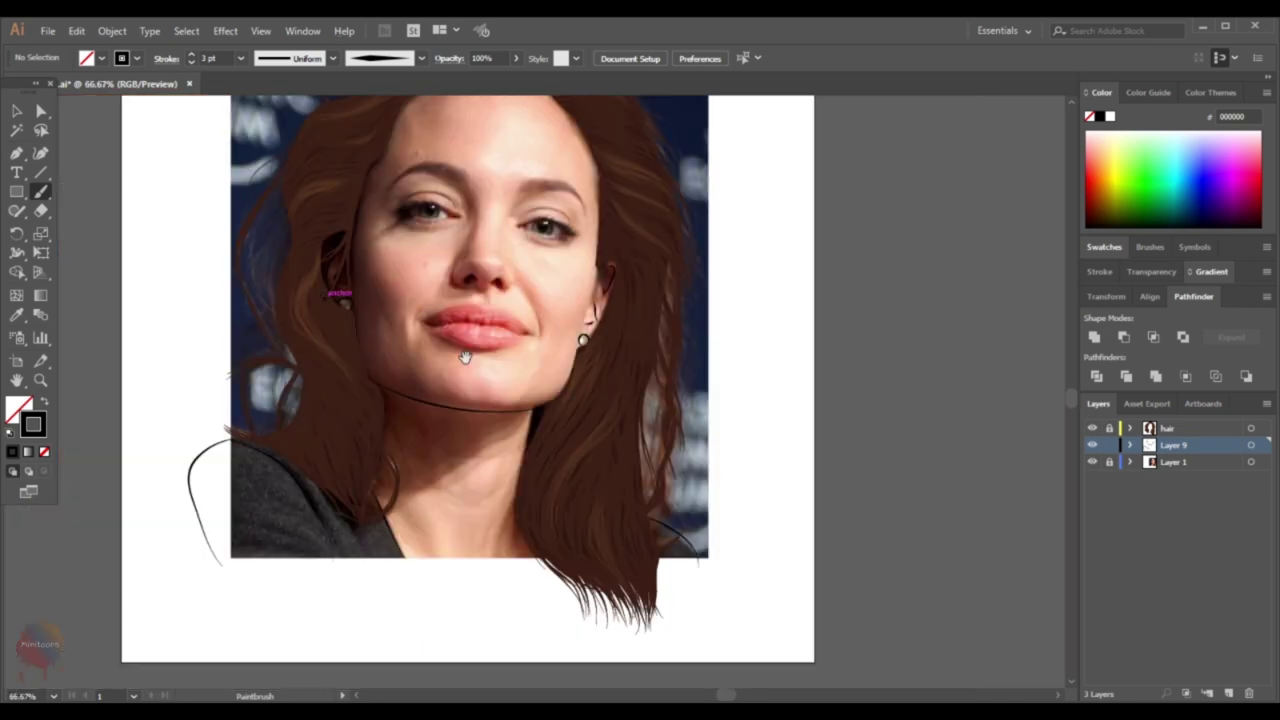
pyautogui.click(1092, 461)
pyautogui.scroll(-1, 798, 479)
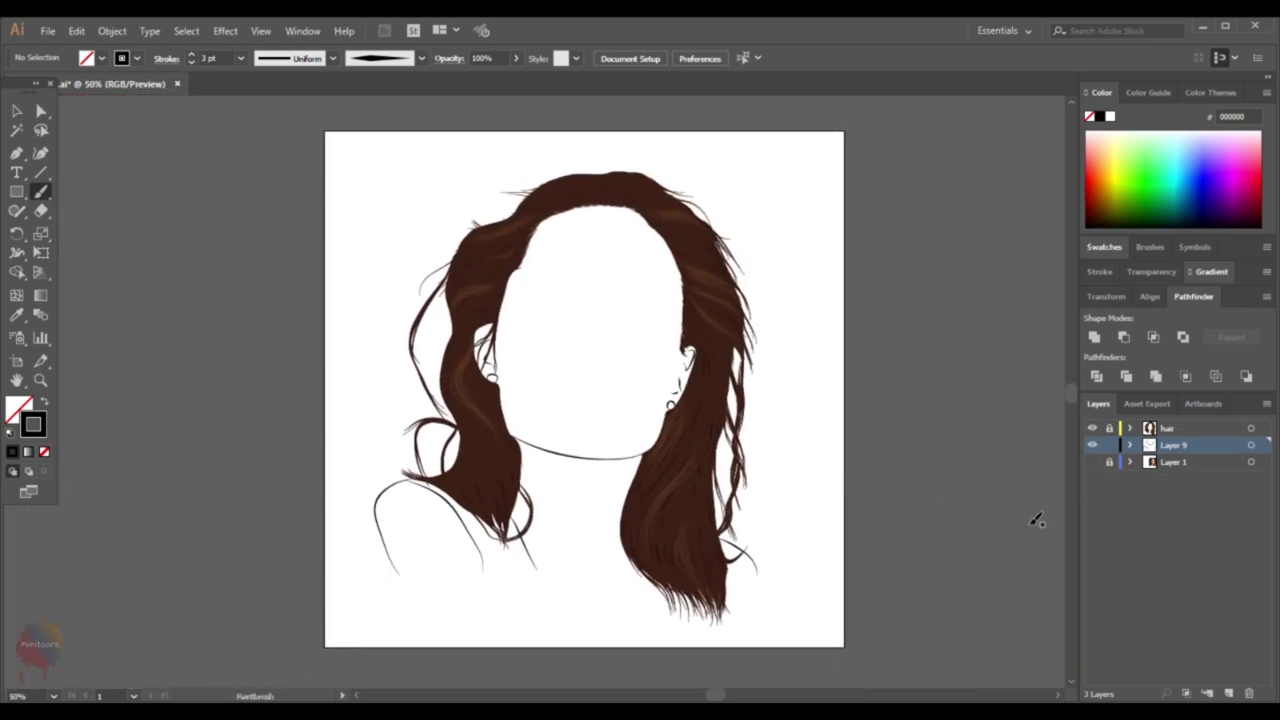
pyautogui.click(1092, 461)
pyautogui.scroll(1, 567, 284)
pyautogui.scroll(3, 567, 284)
# Set the brush weight to 1 pt and paint short hair strokes from the eyebrow's end
pyautogui.scroll(1, 520, 350)
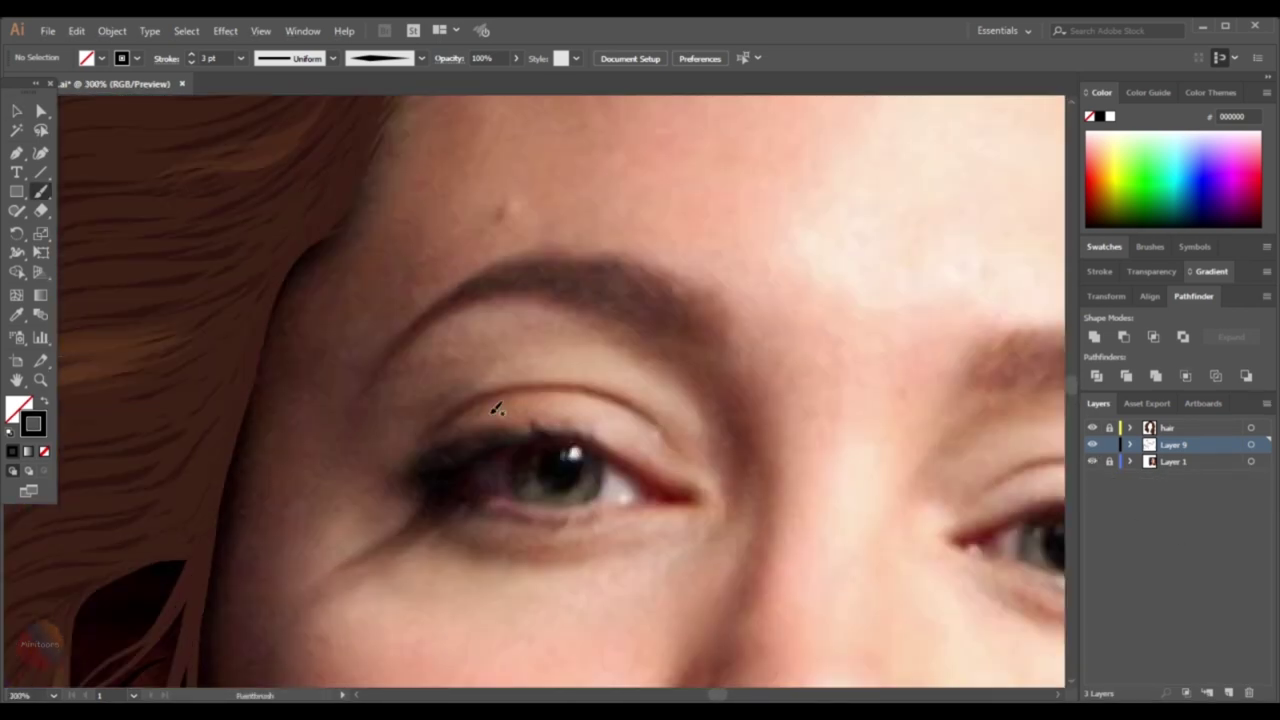
pyautogui.click(240, 58)
pyautogui.click(258, 160)
pyautogui.moveTo(686, 402); pyautogui.dragTo(658, 362)
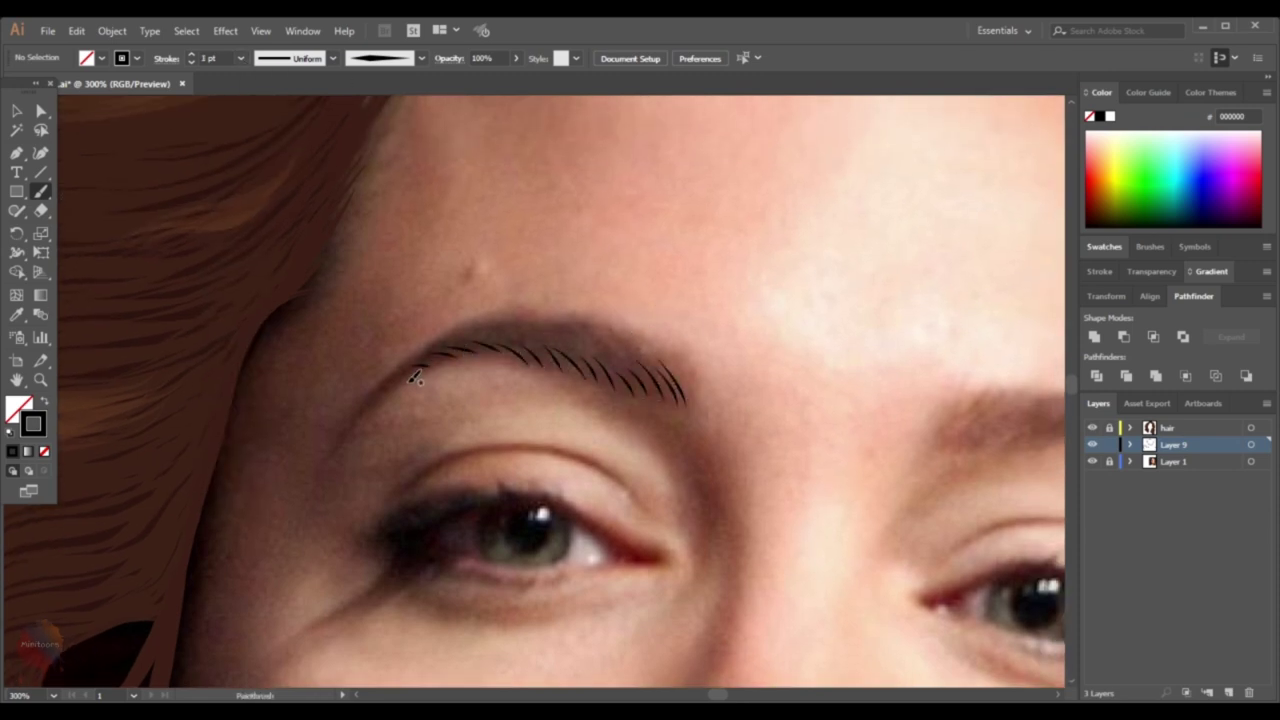
pyautogui.moveTo(636, 344); pyautogui.dragTo(666, 378)
pyautogui.moveTo(600, 334); pyautogui.dragTo(638, 372)
pyautogui.moveTo(572, 328); pyautogui.dragTo(606, 364)
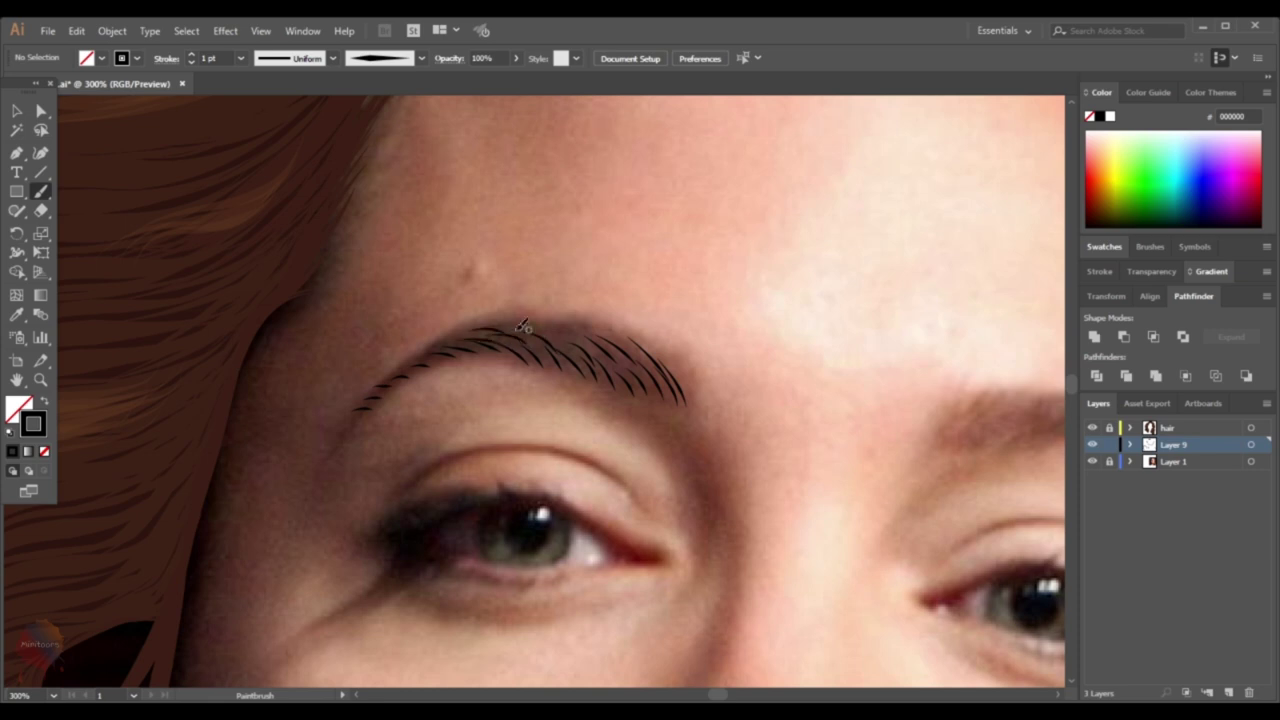
# Thicken the eyebrow's top edge and body with more hair strokes, hiding the photo to check
pyautogui.moveTo(486, 320); pyautogui.dragTo(534, 334)
pyautogui.moveTo(510, 318); pyautogui.dragTo(664, 368)
pyautogui.moveTo(588, 333); pyautogui.dragTo(638, 376)
pyautogui.moveTo(530, 324)
pyautogui.mouseDown()
pyautogui.moveTo(606, 346)
pyautogui.moveTo(570, 344)
pyautogui.mouseUp()
pyautogui.moveTo(548, 336); pyautogui.dragTo(580, 350)
pyautogui.hotkey('ctrl', 'shift', 'w')
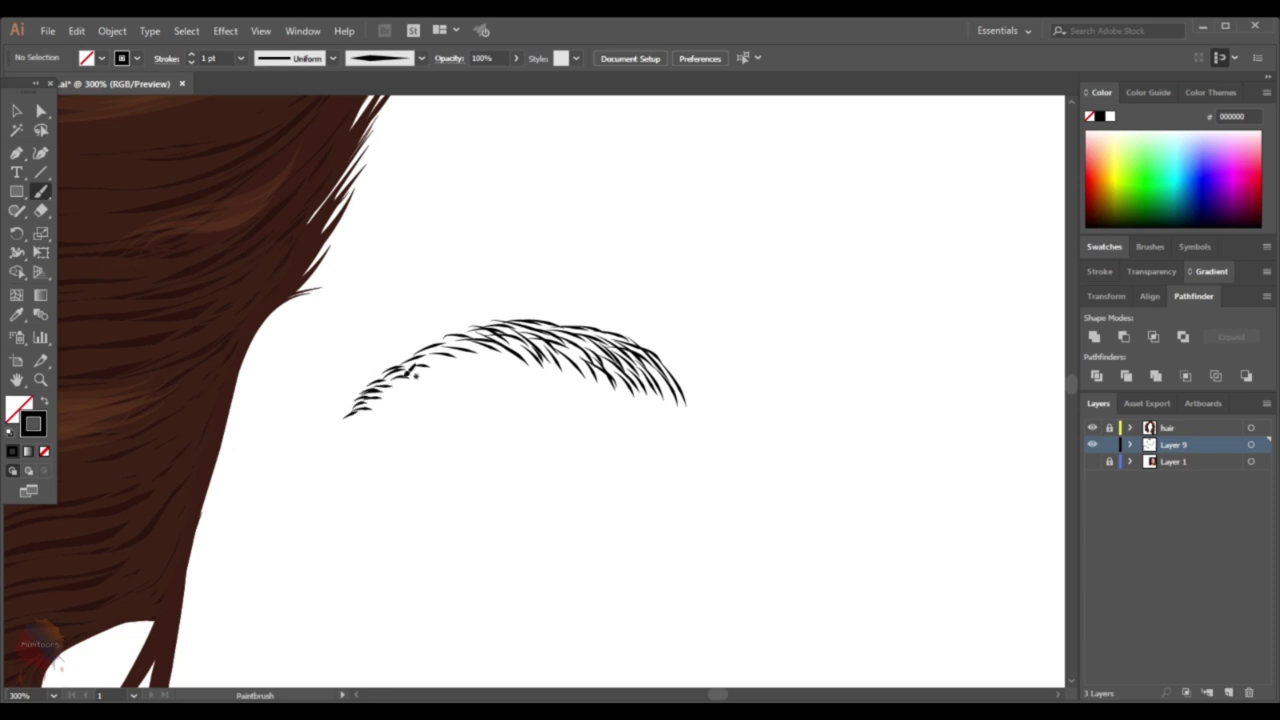
pyautogui.moveTo(548, 334); pyautogui.dragTo(590, 374)
pyautogui.moveTo(490, 334); pyautogui.dragTo(528, 358)
pyautogui.moveTo(630, 348); pyautogui.dragTo(666, 398)
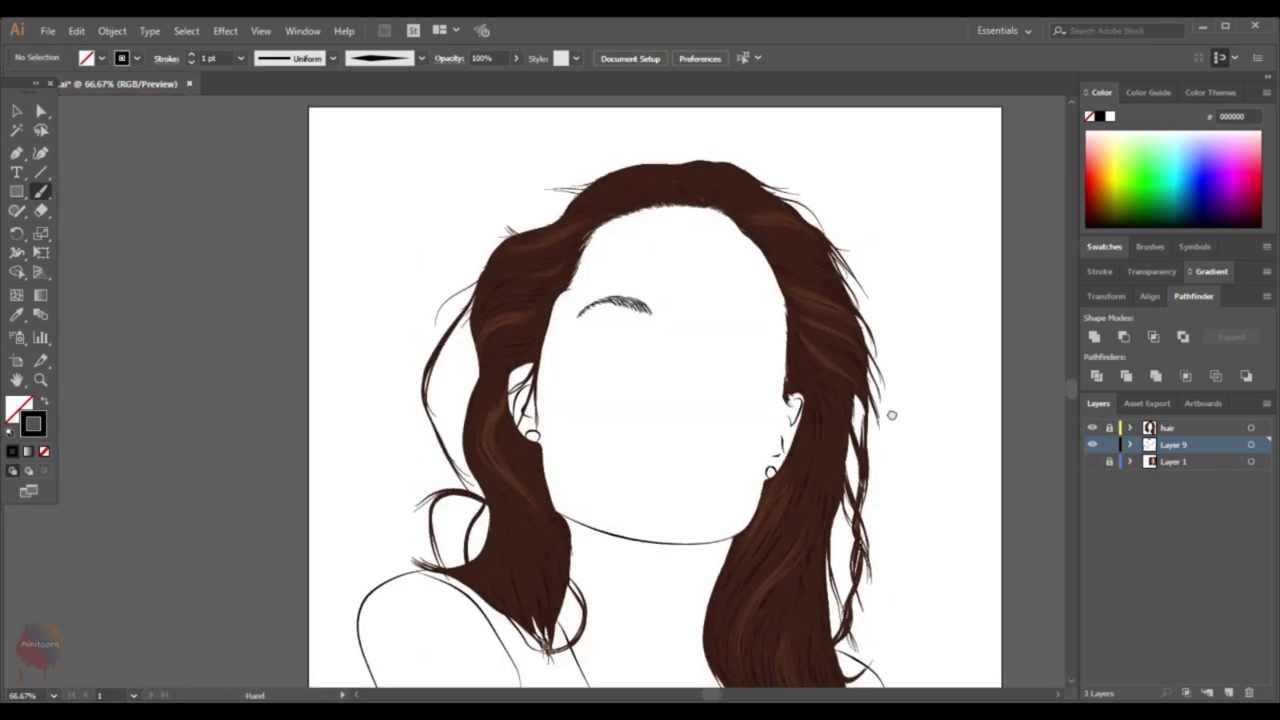
# Show the reference photo again and zoom in on the eyebrows
pyautogui.hotkey('ctrl', '-')
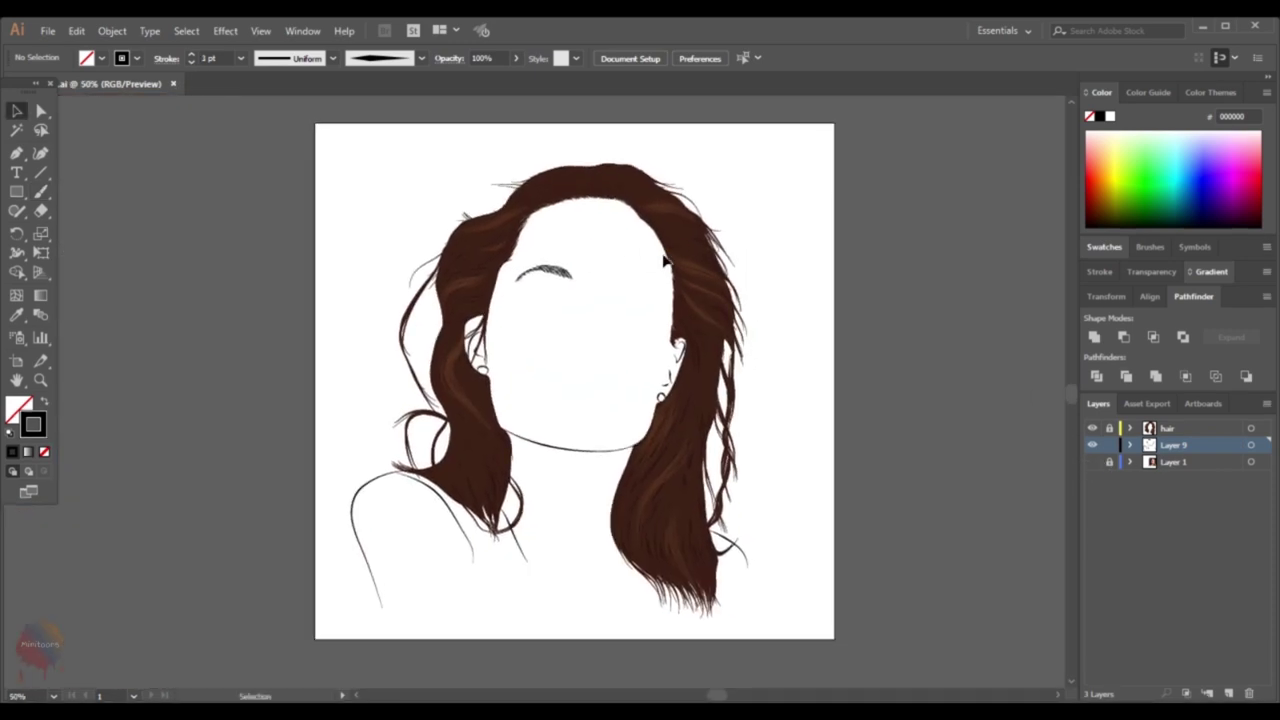
pyautogui.hotkey('ctrl', '+')
pyautogui.hotkey('ctrl', '+')
pyautogui.press('v')
pyautogui.click(1092, 461)
pyautogui.hotkey('ctrl', '+')
pyautogui.hotkey('ctrl', '+')
# Fill the right eyebrow with short arched 1 pt Paintbrush hair strokes, from middle to tail
pyautogui.press('b')
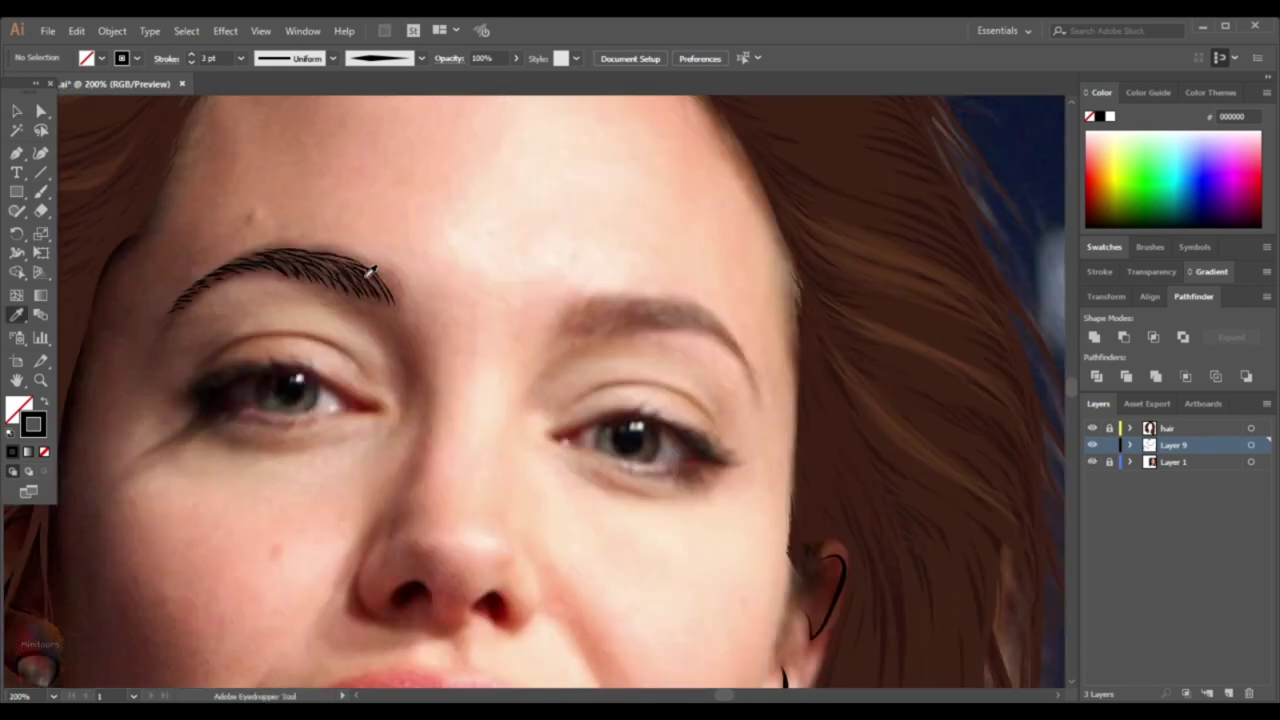
pyautogui.hotkey('ctrl', '+')
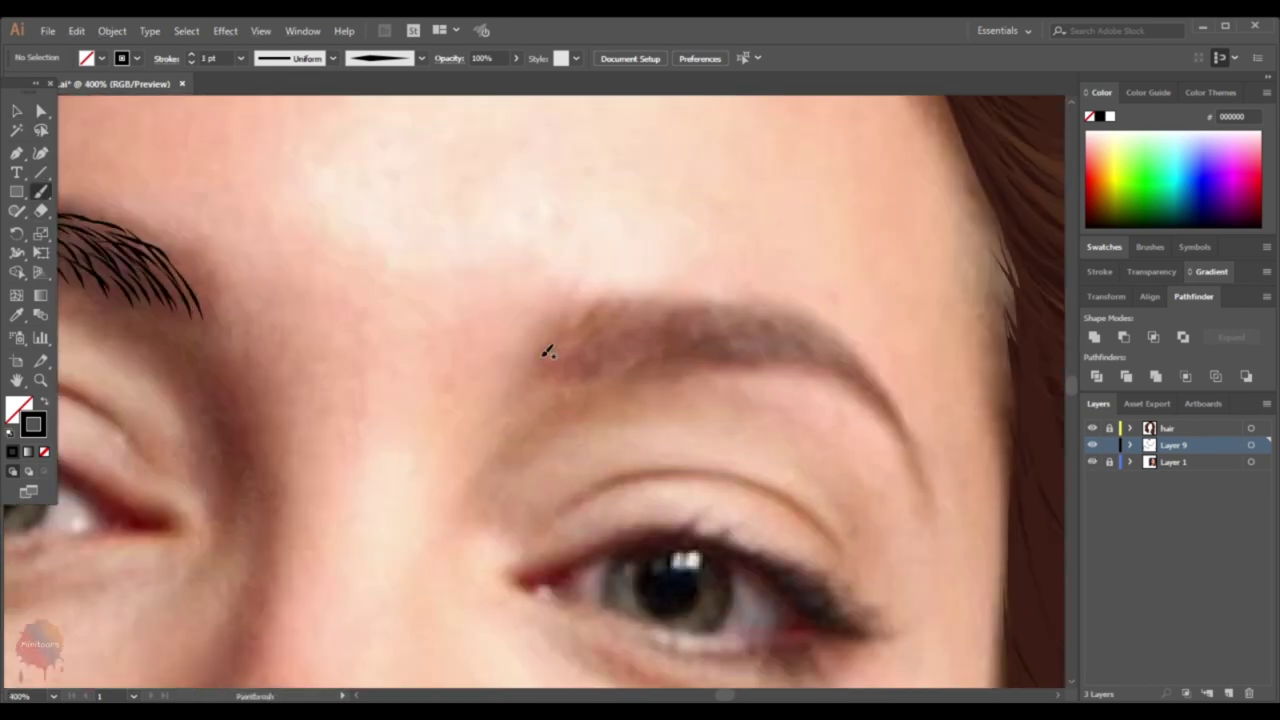
pyautogui.moveTo(556, 375)
pyautogui.mouseDown()
pyautogui.moveTo(578, 340)
pyautogui.moveTo(632, 362)
pyautogui.moveTo(800, 348)
pyautogui.moveTo(630, 338)
pyautogui.moveTo(722, 338)
pyautogui.mouseUp()
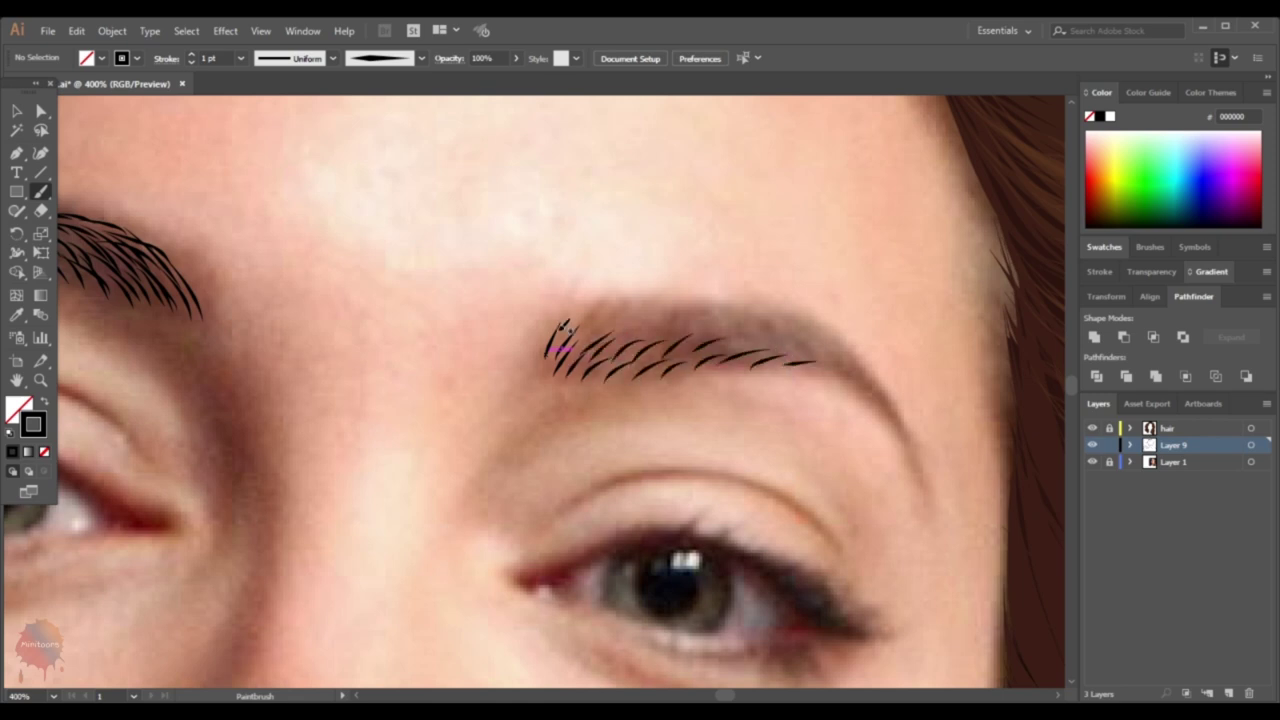
pyautogui.moveTo(558, 330)
pyautogui.mouseDown()
pyautogui.moveTo(660, 303)
pyautogui.moveTo(776, 312)
pyautogui.mouseUp()
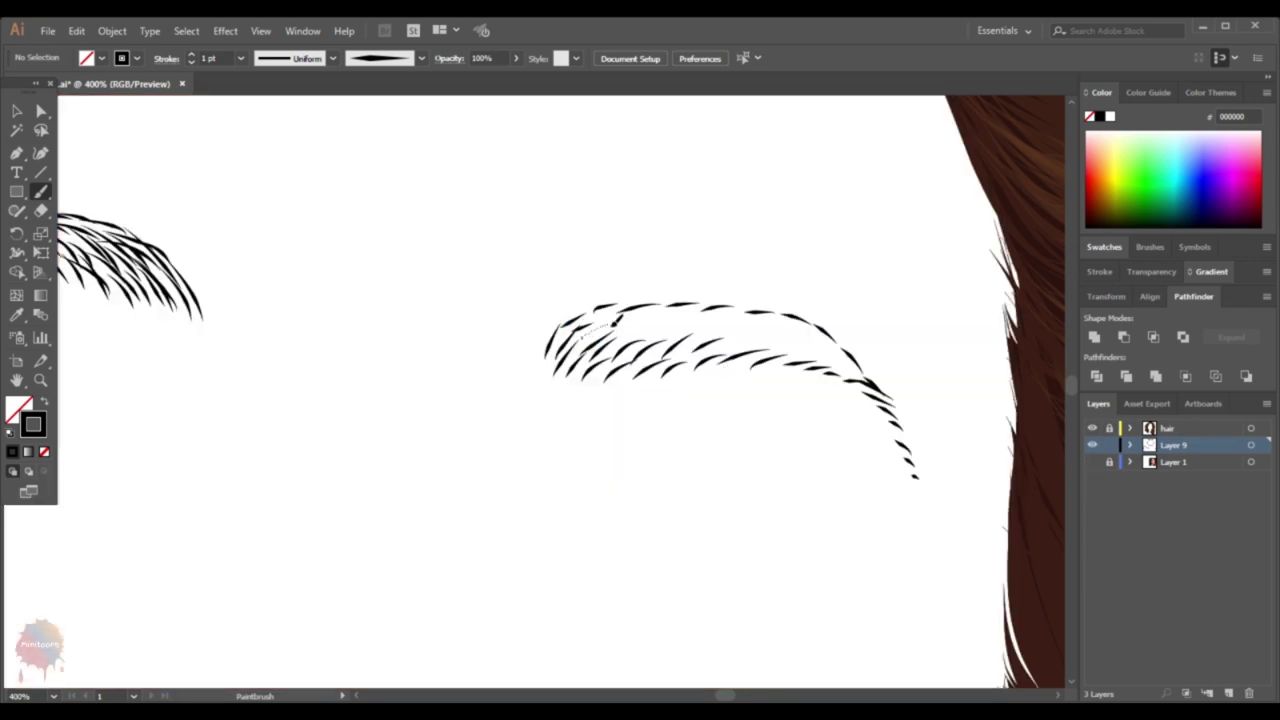
pyautogui.moveTo(575, 338)
pyautogui.mouseDown()
pyautogui.moveTo(625, 314)
pyautogui.moveTo(812, 342)
pyautogui.mouseUp()
pyautogui.moveTo(626, 322)
pyautogui.mouseDown()
pyautogui.moveTo(714, 300)
pyautogui.moveTo(845, 334)
pyautogui.moveTo(852, 360)
pyautogui.mouseUp()
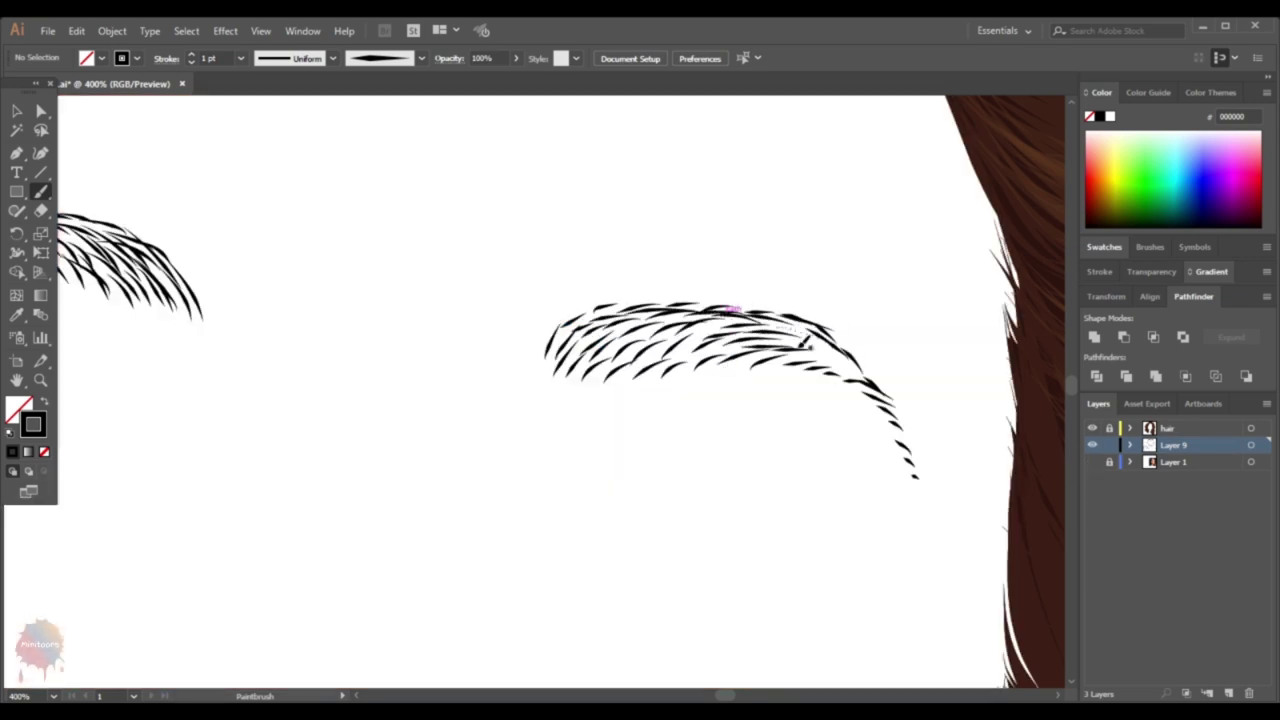
pyautogui.moveTo(780, 340)
pyautogui.mouseDown()
pyautogui.moveTo(872, 376)
pyautogui.moveTo(889, 428)
pyautogui.mouseUp()
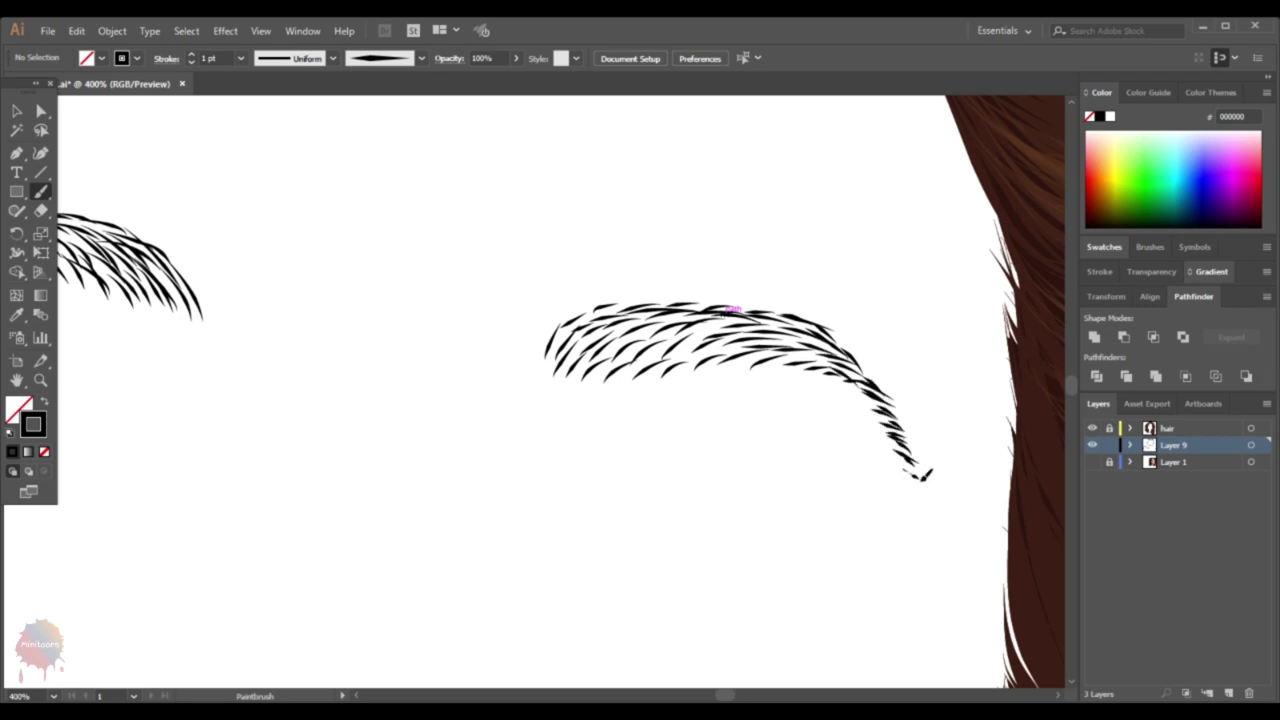
pyautogui.moveTo(700, 362)
pyautogui.mouseDown()
pyautogui.moveTo(628, 338)
pyautogui.moveTo(548, 338)
pyautogui.mouseUp()
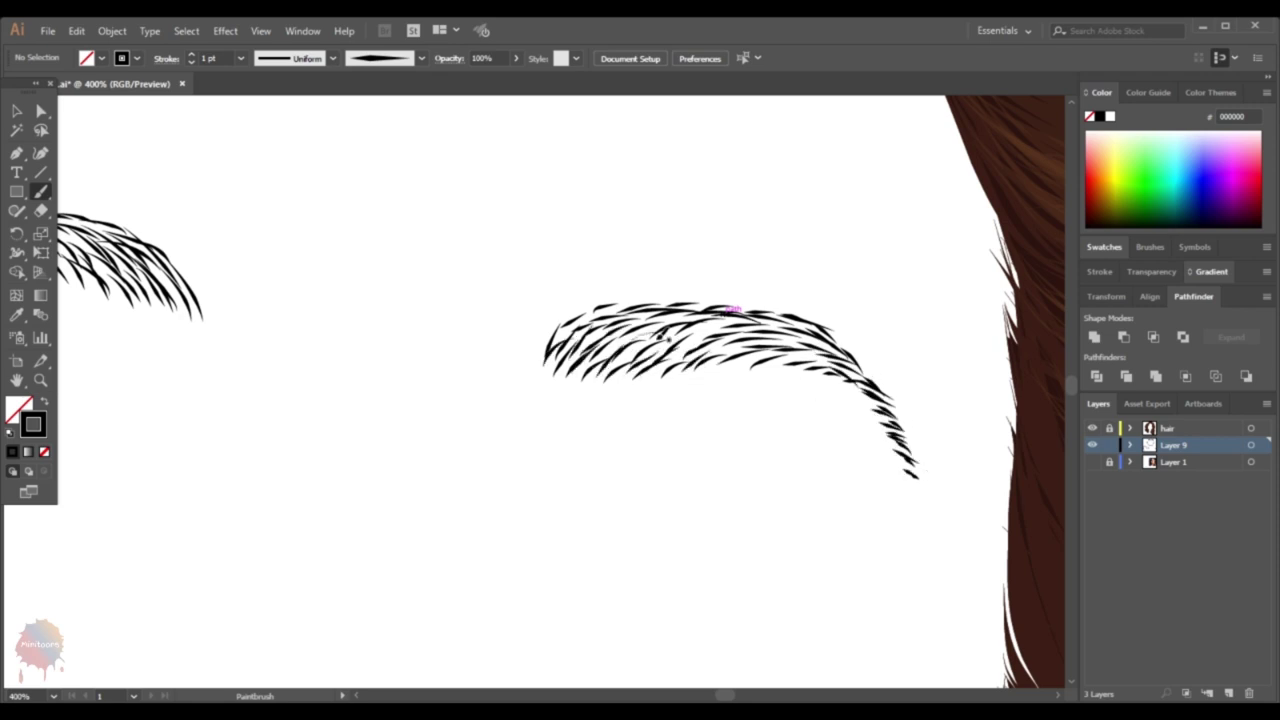
pyautogui.moveTo(660, 350); pyautogui.dragTo(732, 330)
pyautogui.hotkey('ctrl', '-')
pyautogui.hotkey('ctrl', '-')
pyautogui.hotkey('ctrl', '-')
pyautogui.hotkey('ctrl', '-')
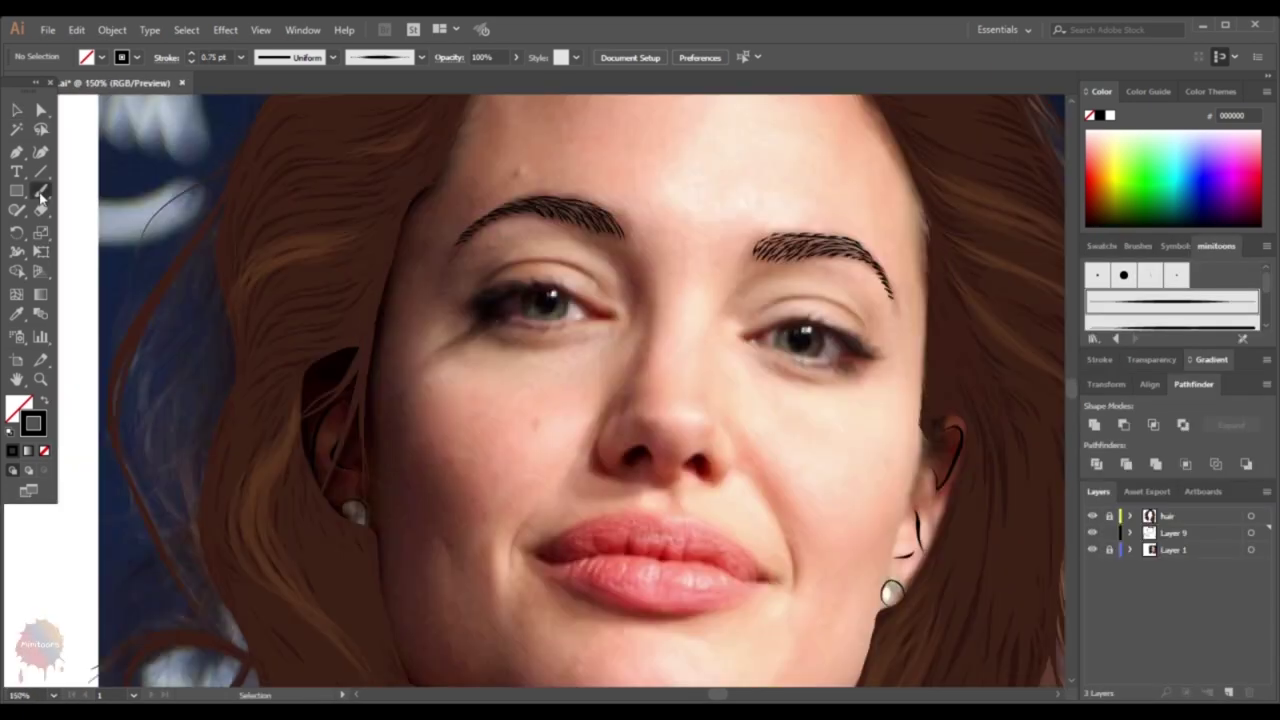
# Set the Paintbrush to the tapered brush shape at 1 pt stroke weight
pyautogui.click(40, 192)
pyautogui.hotkey('ctrl', '+')
pyautogui.click(240, 57)
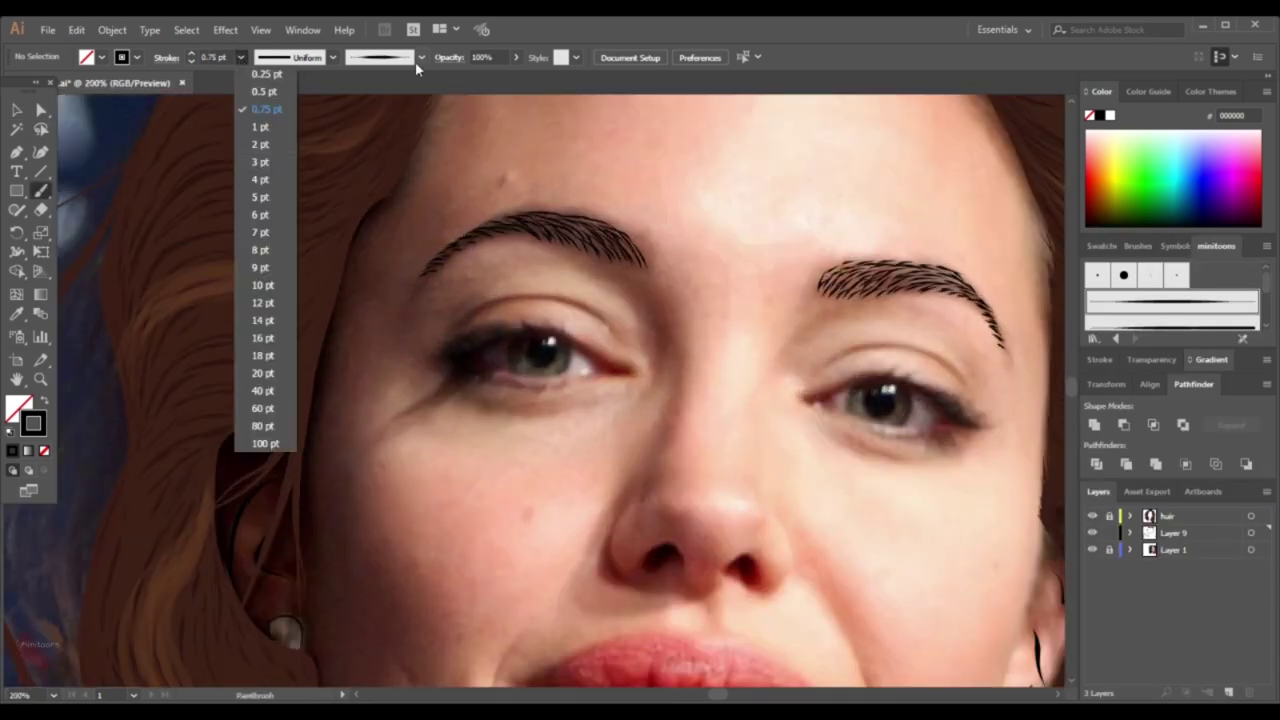
pyautogui.click(421, 57)
pyautogui.click(383, 166)
pyautogui.click(240, 57)
pyautogui.click(263, 130)
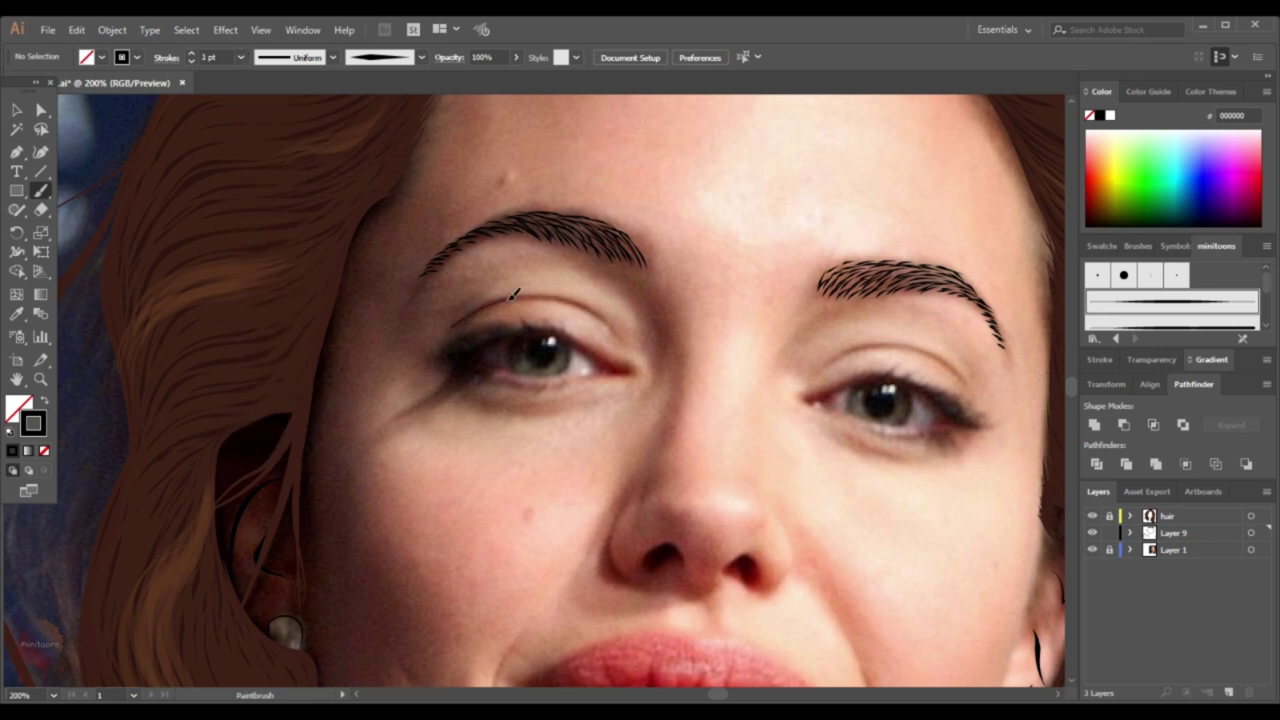
# Draw the crease above the left eye and trace the left eye outline with the Pencil
pyautogui.moveTo(615, 320); pyautogui.dragTo(617, 322)
pyautogui.hotkey('ctrl', '+')
pyautogui.press('n')
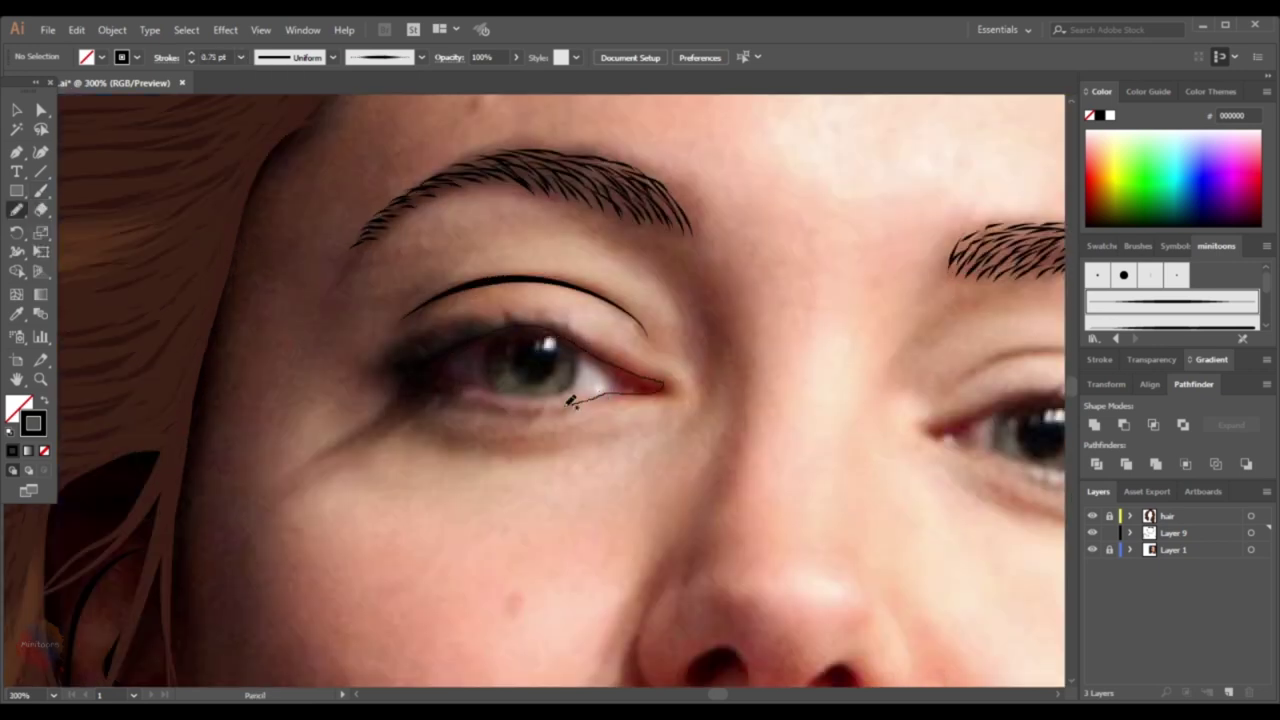
pyautogui.moveTo(409, 361); pyautogui.dragTo(411, 362)
pyautogui.click(1092, 550)
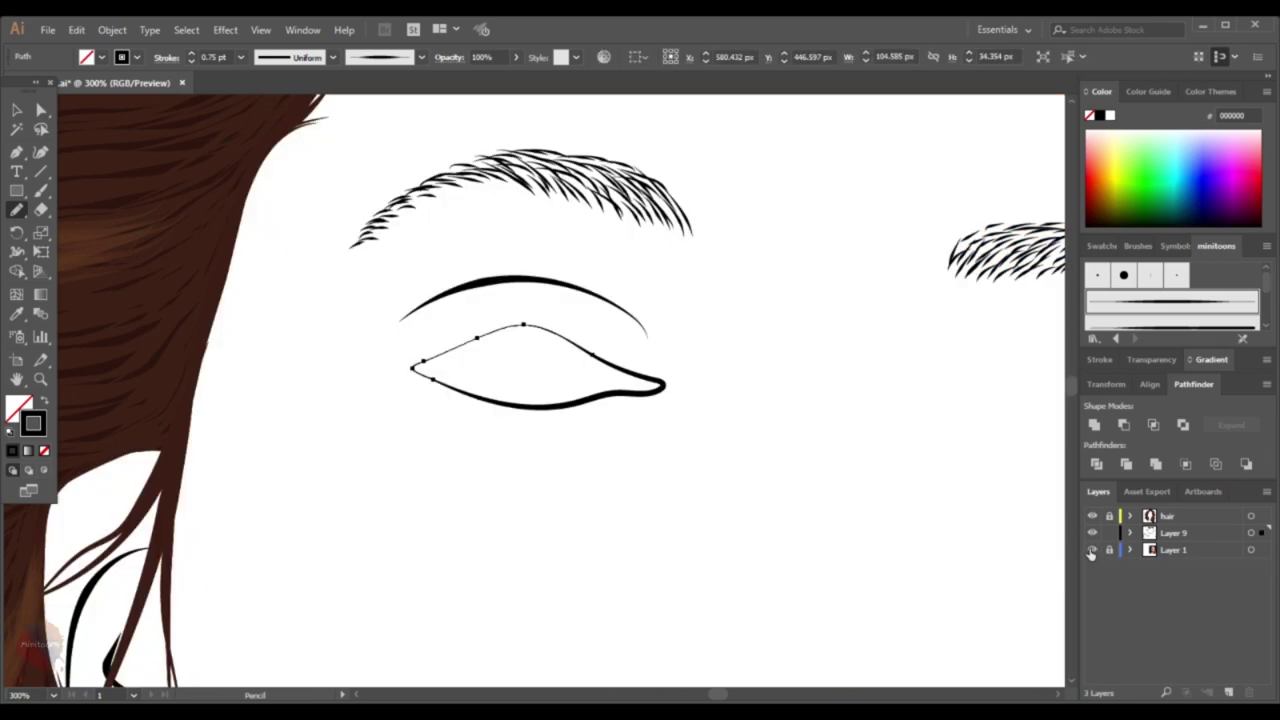
pyautogui.hotkey('ctrl', '+')
pyautogui.hotkey('ctrl', '+')
# Trace the right eye's outline and hide the photo to check it
pyautogui.hotkey('ctrl', '-')
pyautogui.hotkey('ctrl', '-')
pyautogui.hscroll(10, 957, 428)
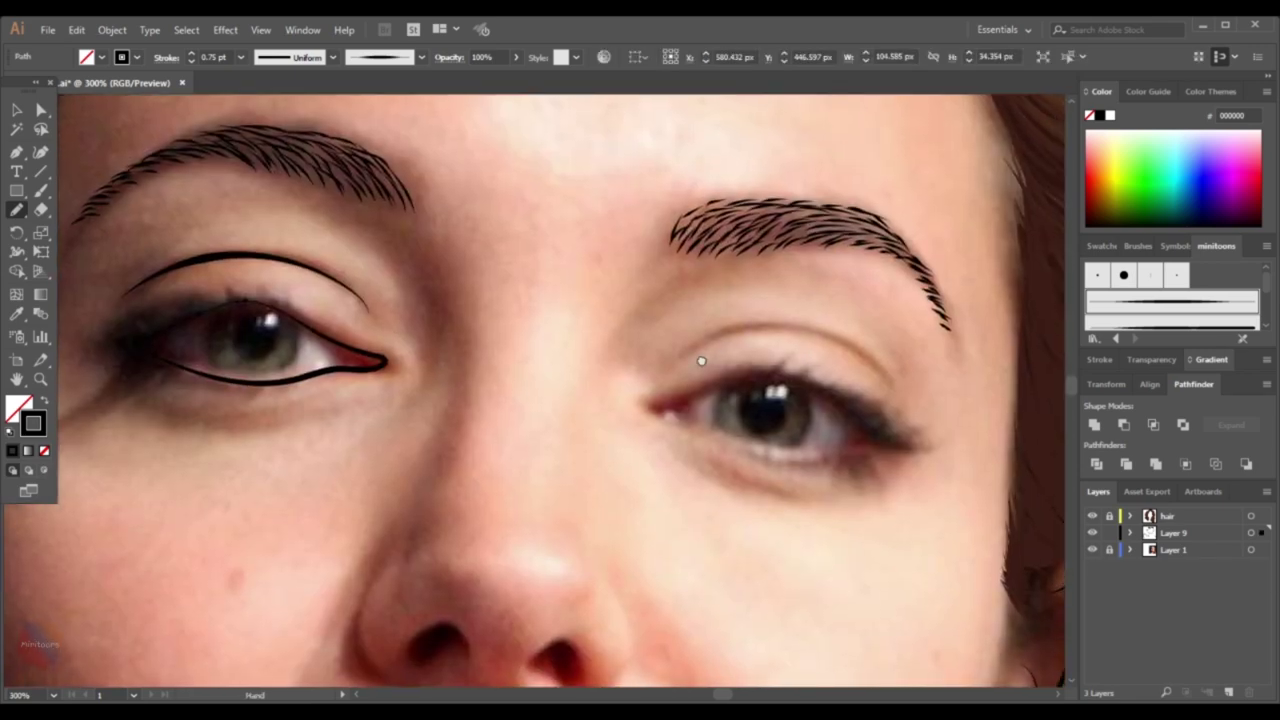
pyautogui.hscroll(3, 786, 357)
pyautogui.moveTo(607, 350); pyautogui.dragTo(705, 410)
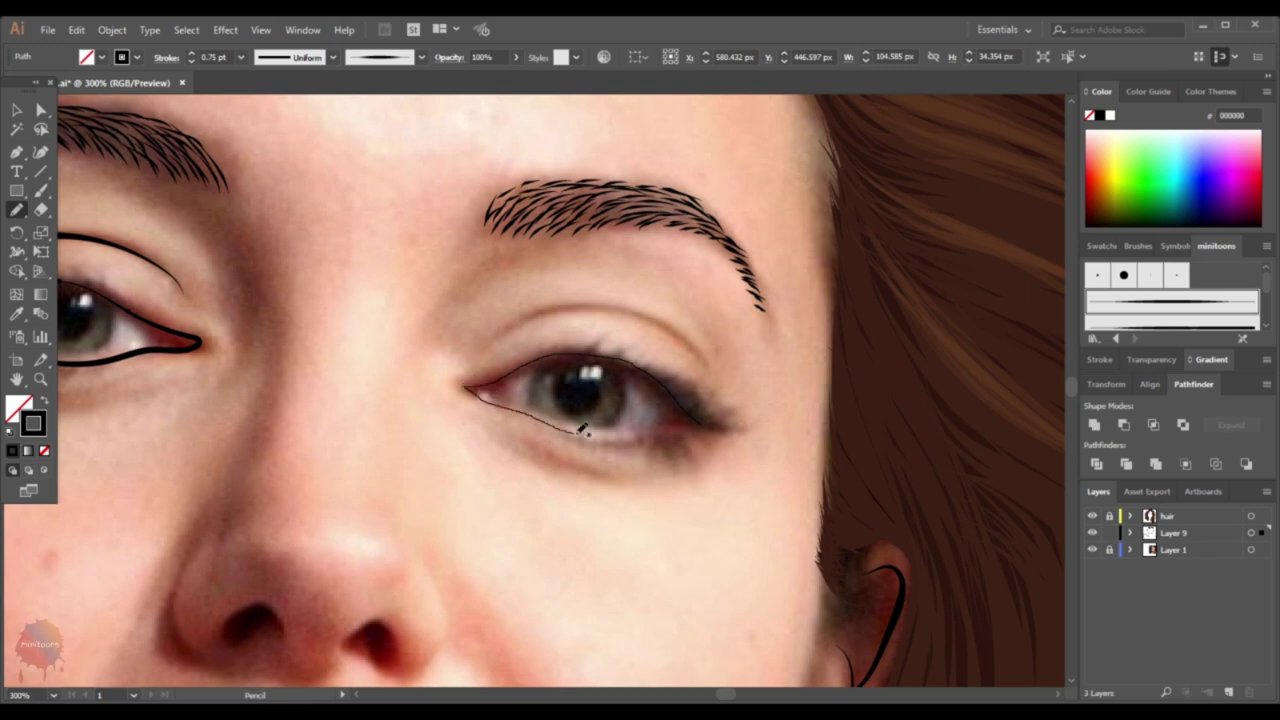
pyautogui.press('v')
pyautogui.click(480, 455)
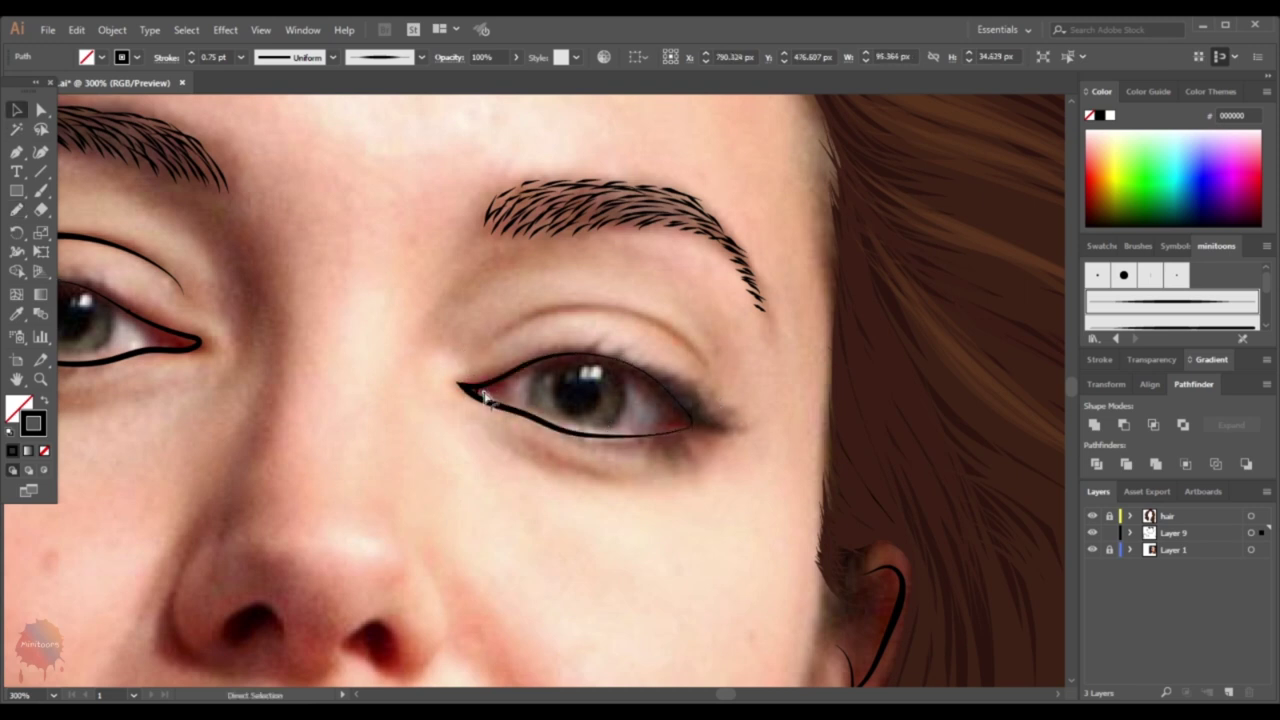
pyautogui.click(1092, 550)
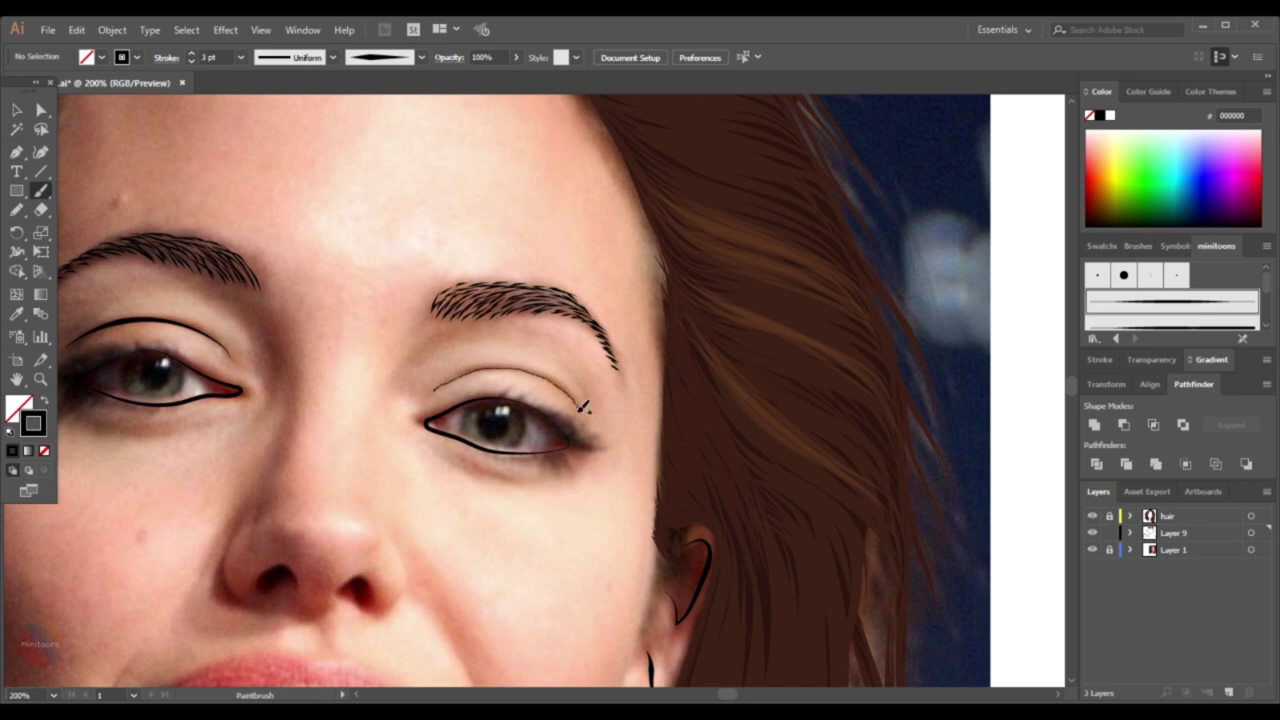
# Draw the crease above the right eye and outline the edges of both irises
pyautogui.moveTo(583, 406); pyautogui.dragTo(585, 405)
pyautogui.hotkey('ctrl', '+')
pyautogui.hotkey('ctrl', '+')
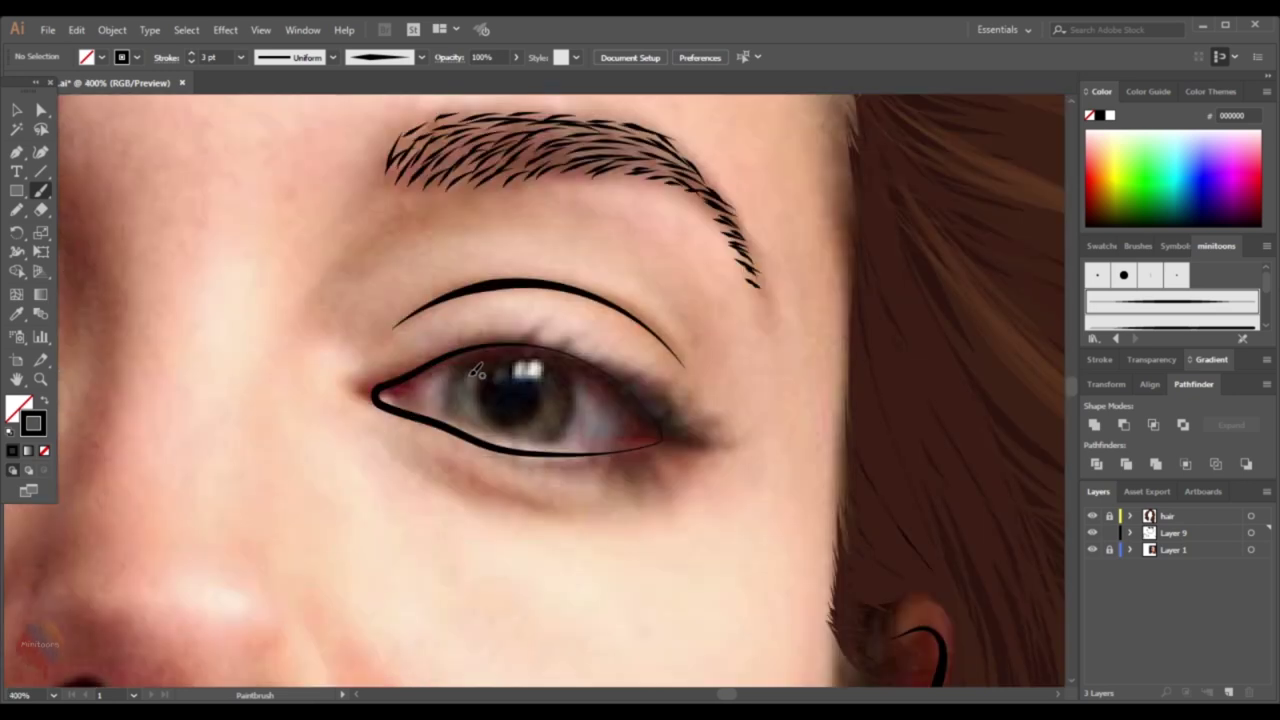
pyautogui.hotkey('ctrl', '+')
pyautogui.moveTo(437, 393); pyautogui.dragTo(440, 448)
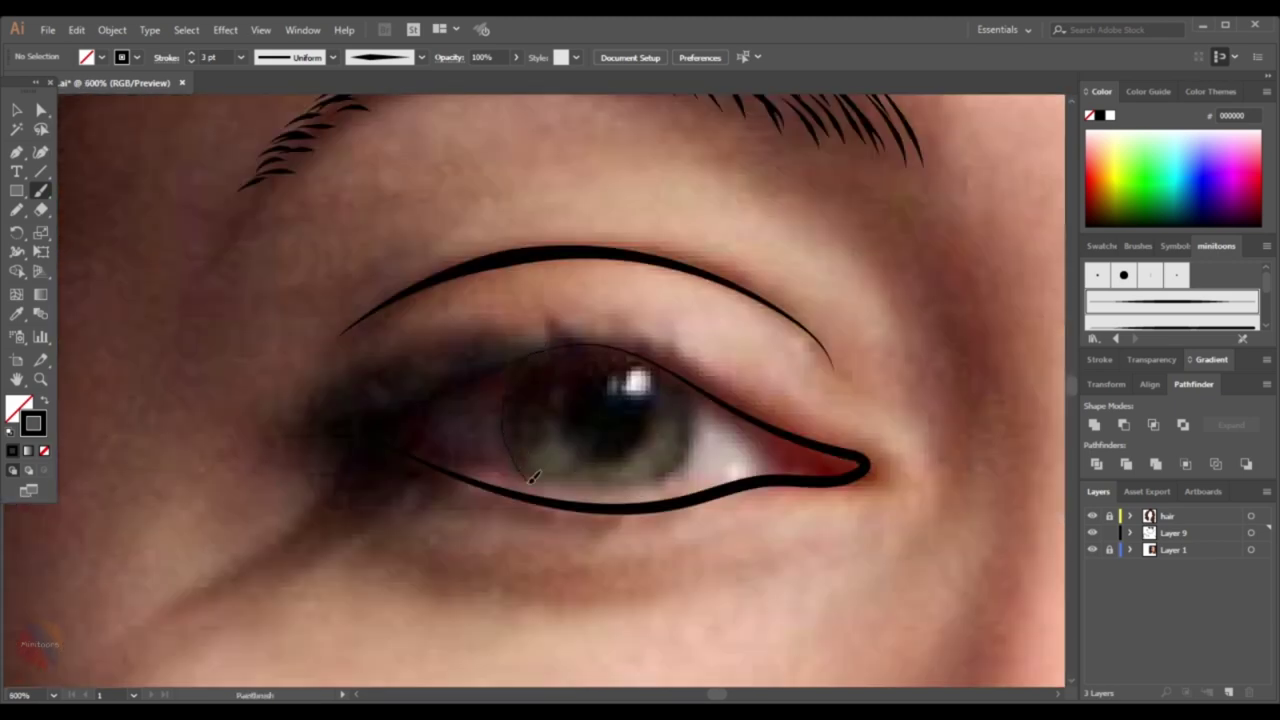
pyautogui.moveTo(532, 478); pyautogui.dragTo(543, 495)
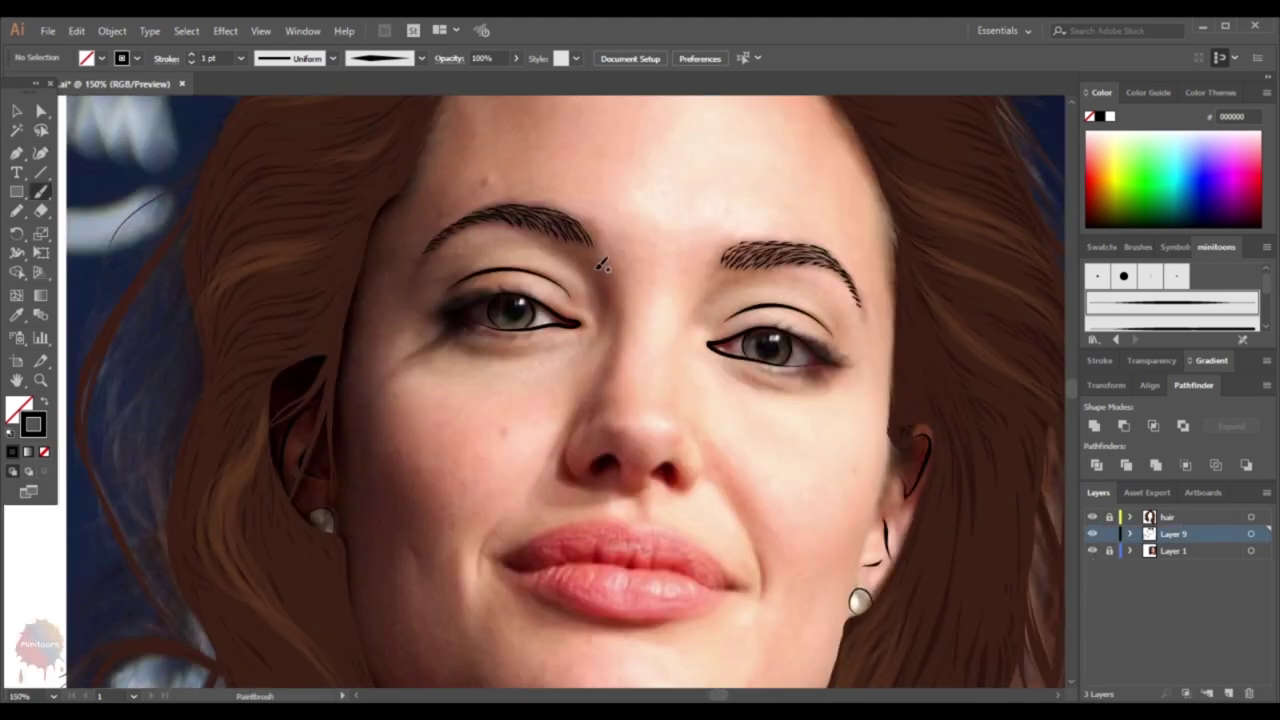
# Draw the nose bridge side lines and trace both nostrils, undoing stray strokes
pyautogui.hotkey('ctrl', 'z')
pyautogui.moveTo(614, 346); pyautogui.dragTo(598, 392)
pyautogui.hotkey('ctrl', 'z')
pyautogui.scroll(1, 584, 463)
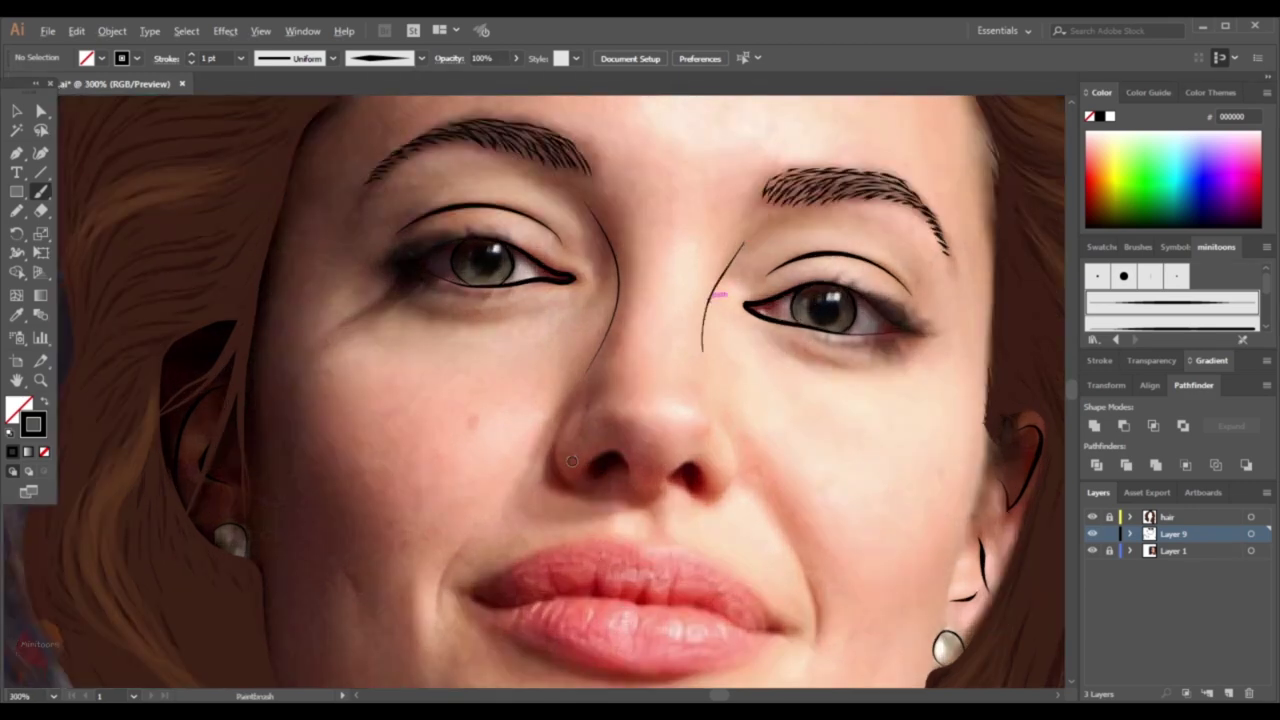
pyautogui.scroll(1, 584, 463)
pyautogui.moveTo(557, 416); pyautogui.dragTo(572, 497)
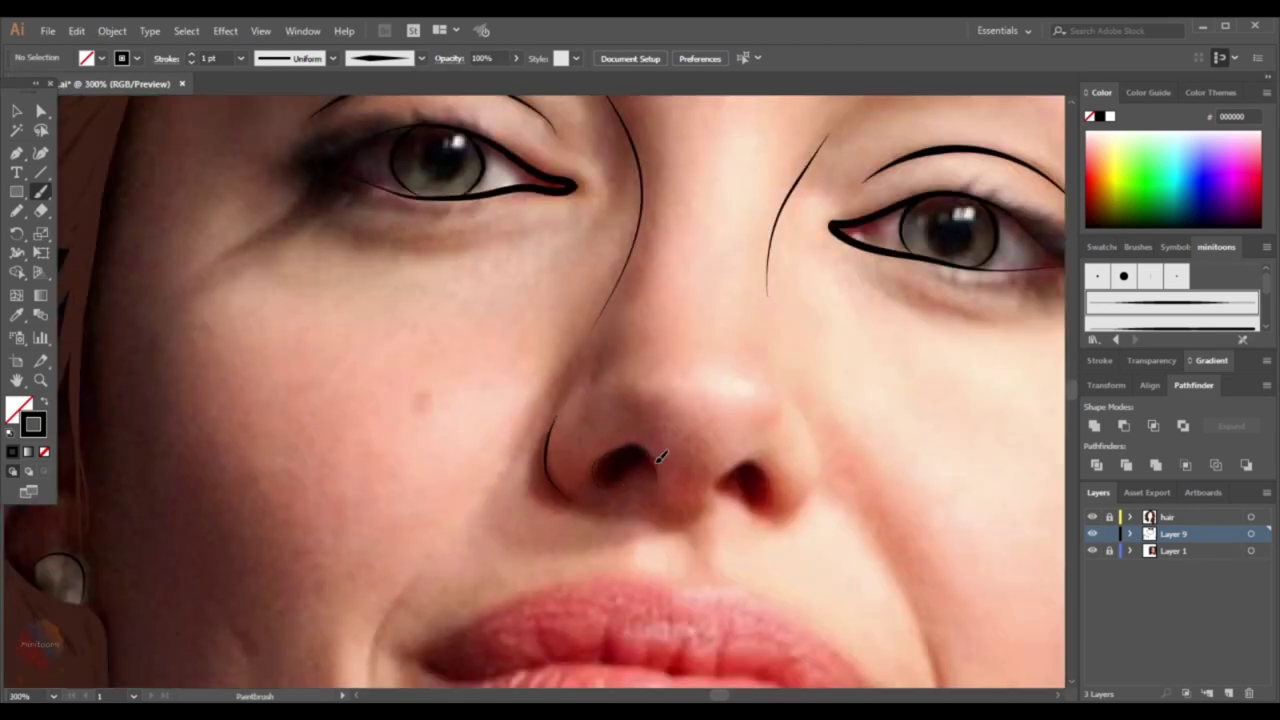
pyautogui.moveTo(721, 490)
pyautogui.mouseDown()
pyautogui.moveTo(741, 463)
pyautogui.moveTo(729, 489)
pyautogui.mouseUp()
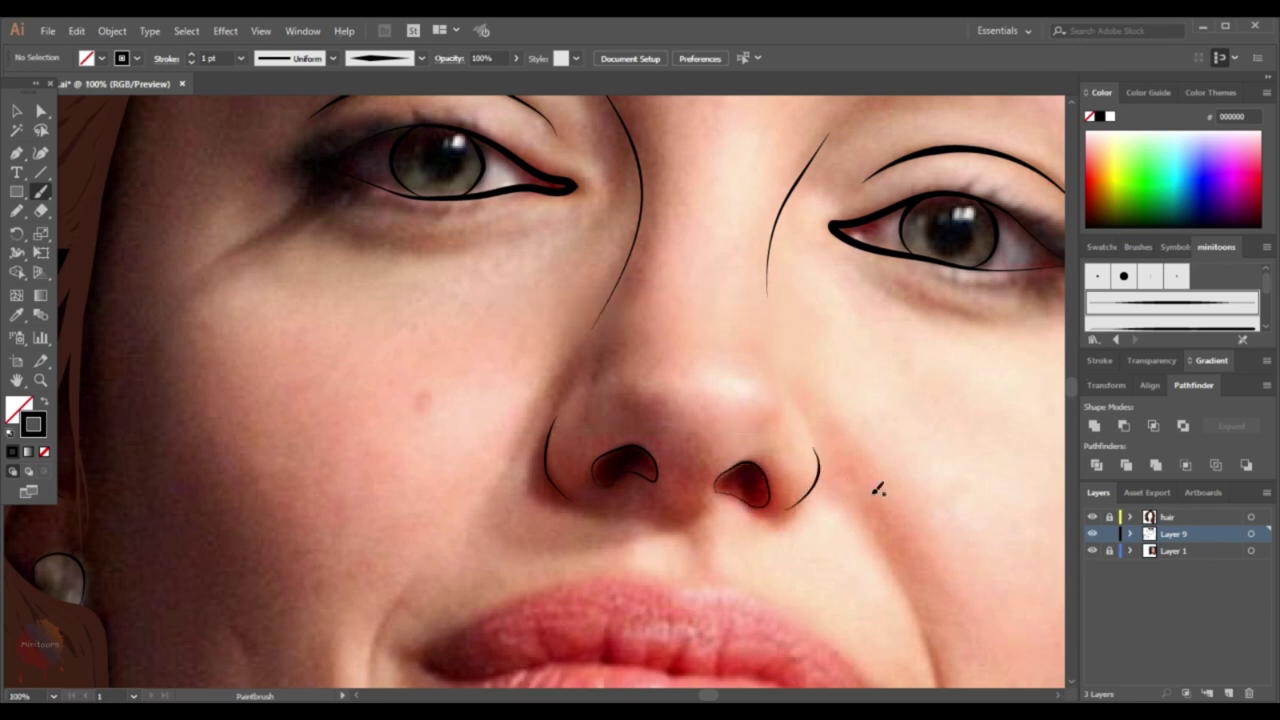
pyautogui.scroll(-3, 878, 489)
pyautogui.scroll(-2, 878, 489)
# Hide the reference photo and marquee-select the face outline and eye paths to inspect them
pyautogui.click(1092, 550)
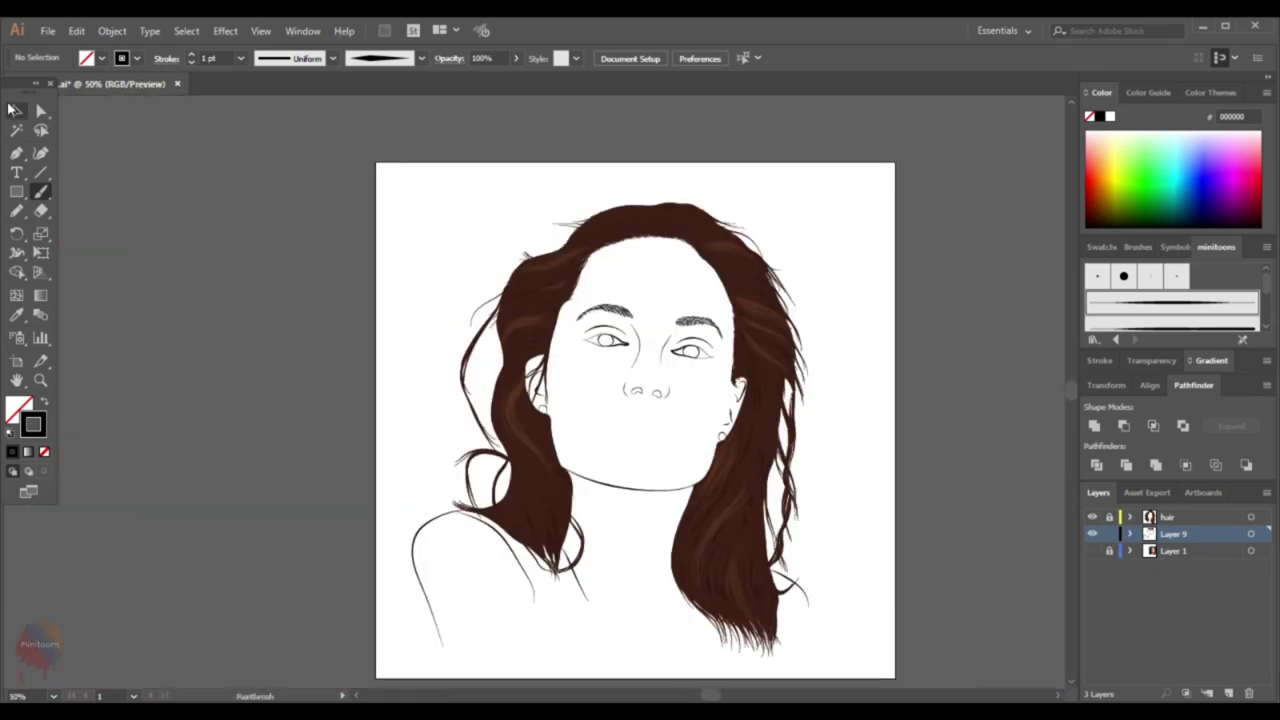
pyautogui.click(14, 108)
pyautogui.moveTo(901, 661); pyautogui.dragTo(857, 623)
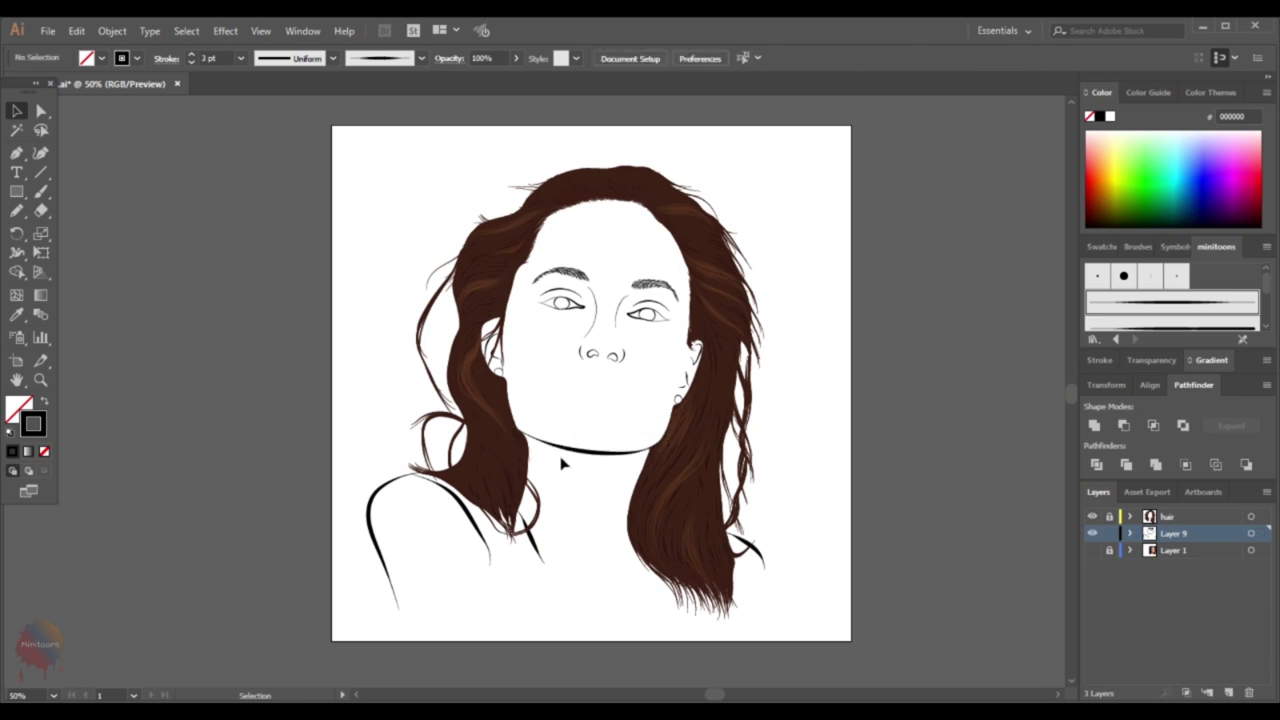
pyautogui.moveTo(339, 340); pyautogui.dragTo(788, 622)
pyautogui.click(421, 58)
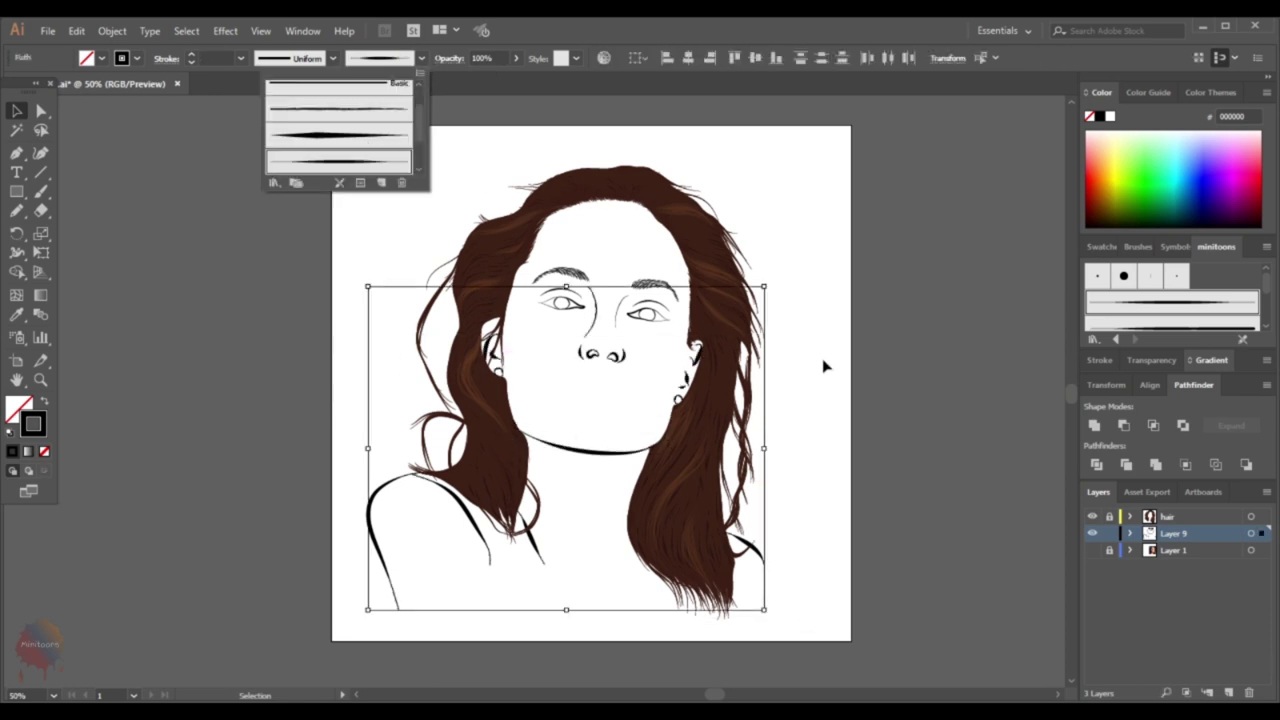
pyautogui.click(877, 466)
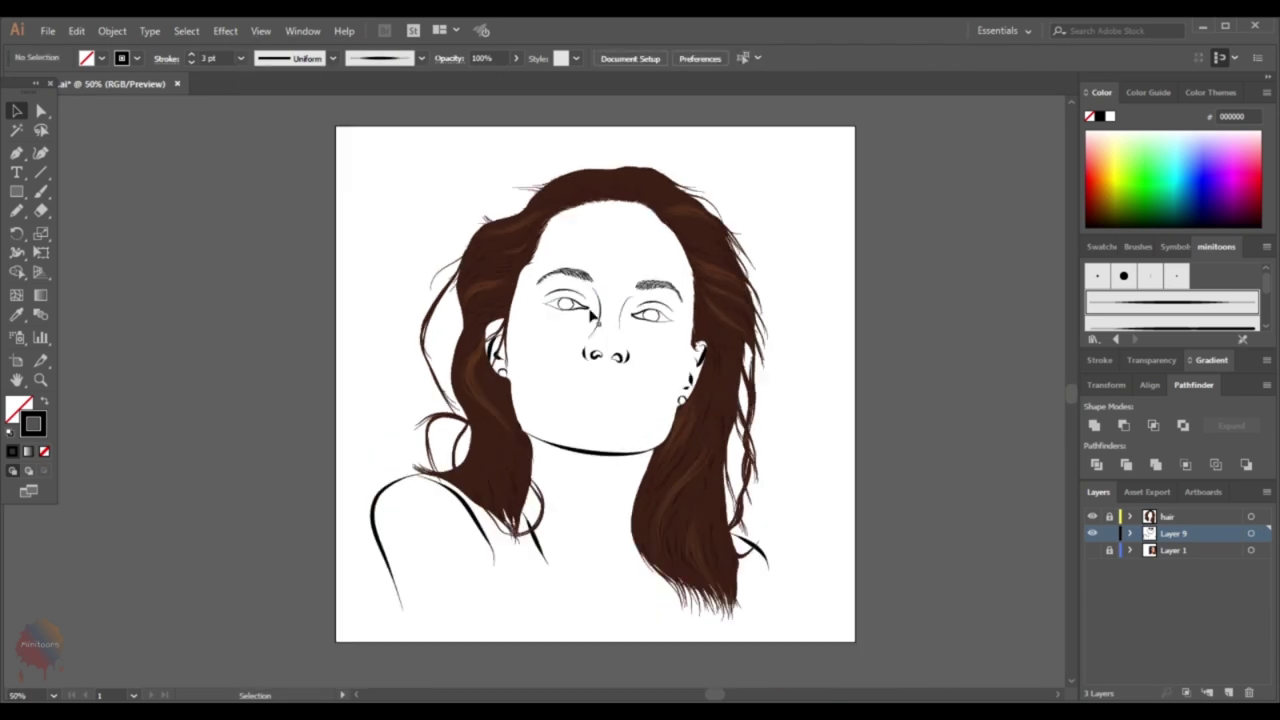
pyautogui.moveTo(533, 292); pyautogui.dragTo(678, 352)
pyautogui.click(1006, 566)
# Select both eyebrows and set their stroke weight to 1 pt
pyautogui.hotkey('ctrl', '+')
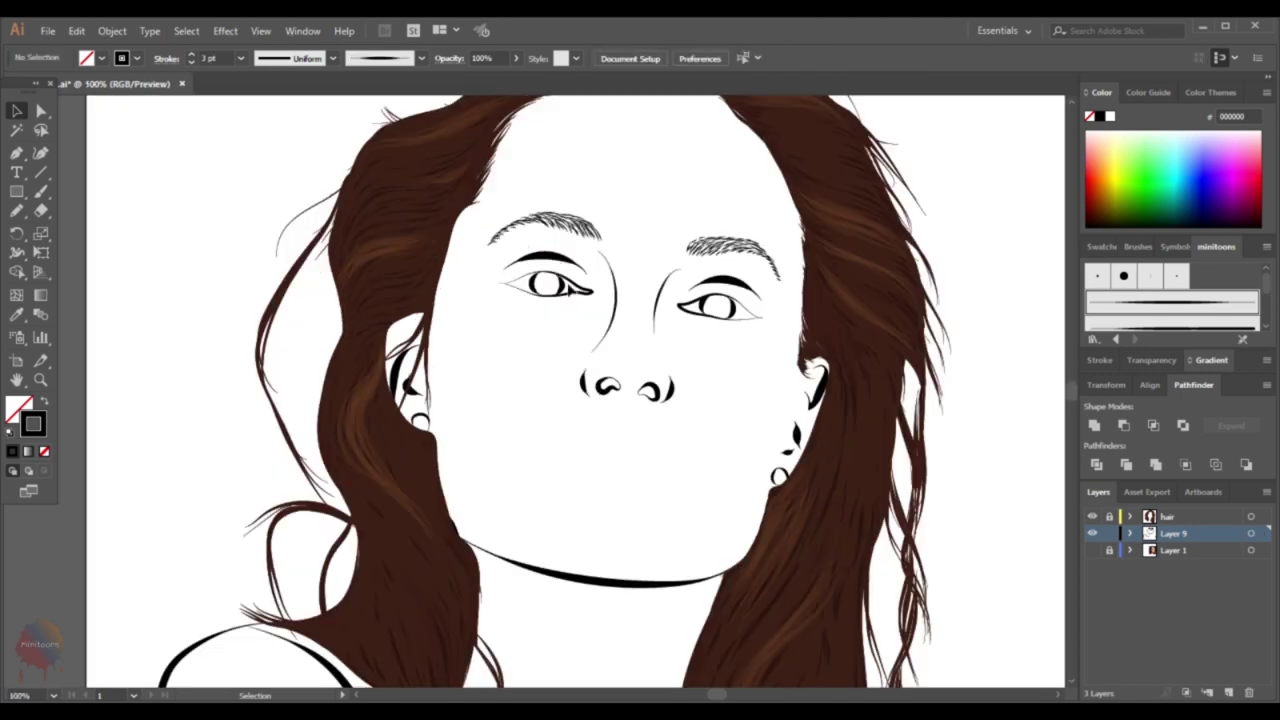
pyautogui.click(545, 258)
pyautogui.keyDown('shift'); pyautogui.click(735, 285); pyautogui.keyUp('shift')
pyautogui.click(241, 58)
pyautogui.click(266, 129)
pyautogui.click(241, 58)
pyautogui.click(254, 132)
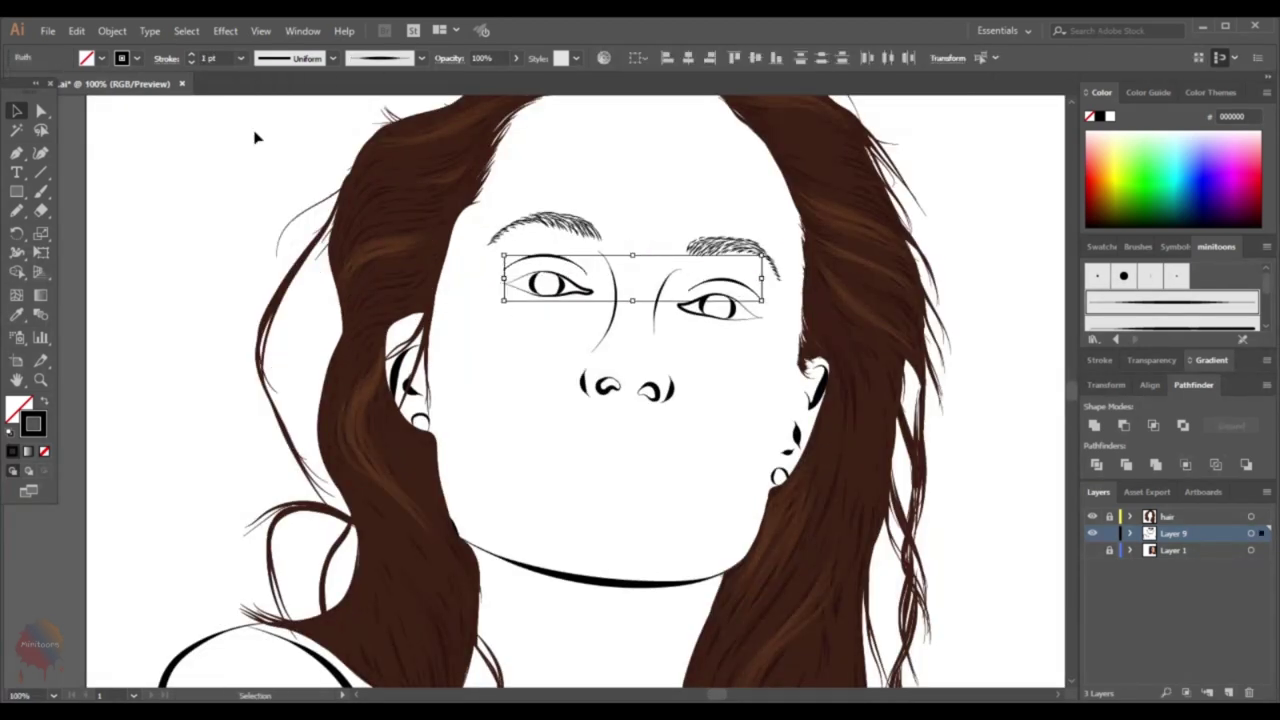
pyautogui.click(566, 368)
# Select the eye outlines, then give the nose strokes a 2 pt weight
pyautogui.moveTo(500, 256); pyautogui.dragTo(590, 302)
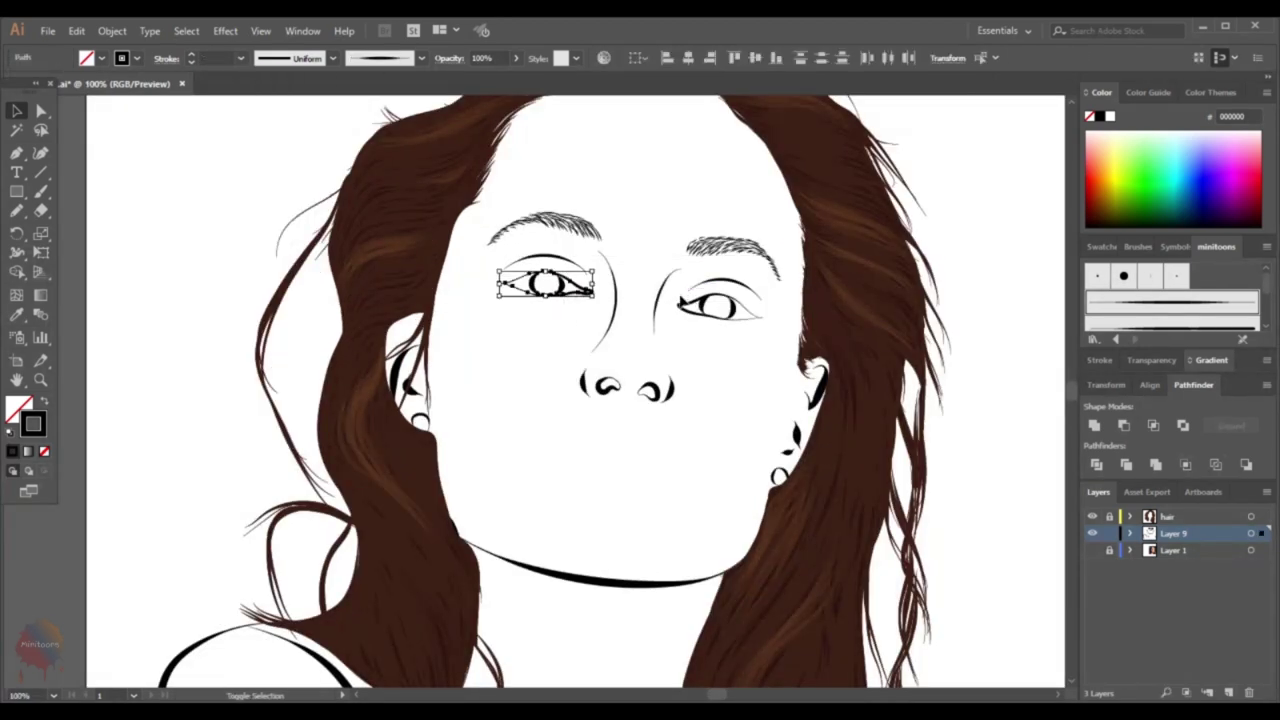
pyautogui.keyDown('shift'); pyautogui.click(718, 306); pyautogui.keyUp('shift')
pyautogui.moveTo(538, 393); pyautogui.dragTo(684, 416)
pyautogui.click(241, 58)
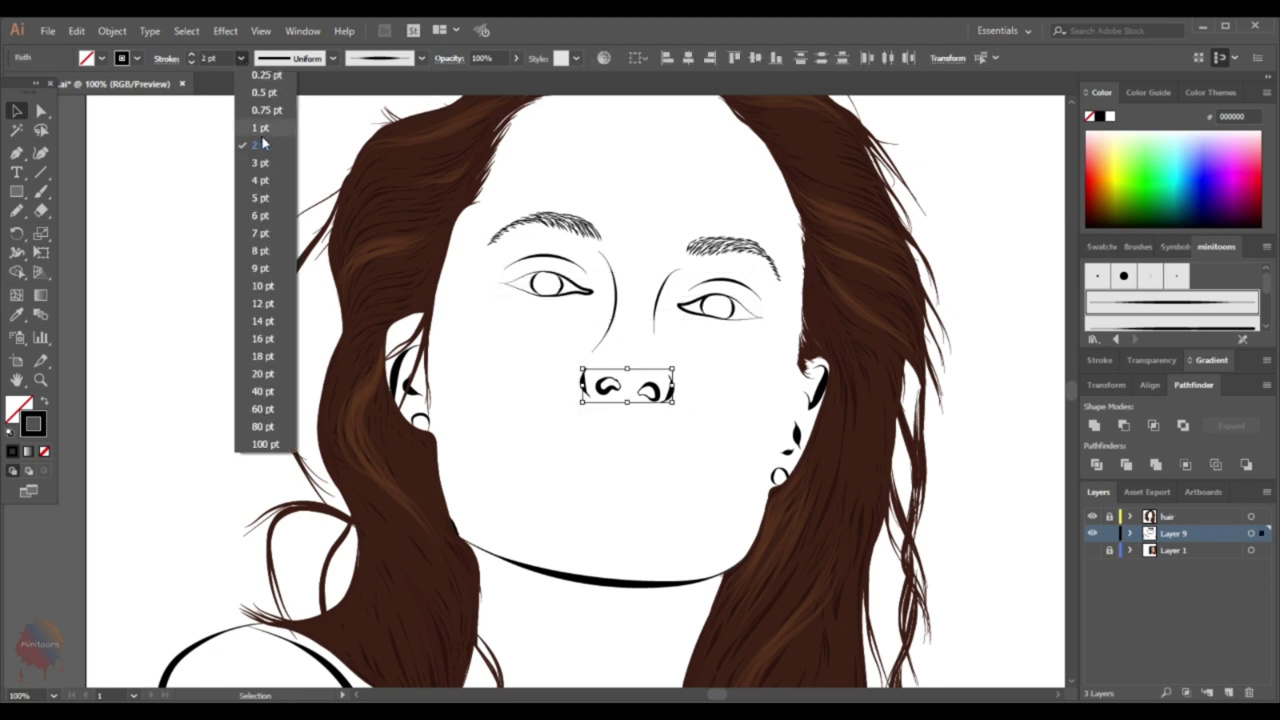
pyautogui.click(261, 135)
# Change the stroke weight of the right and left ear strokes
pyautogui.moveTo(762, 358); pyautogui.dragTo(866, 522)
pyautogui.click(241, 58)
pyautogui.click(261, 129)
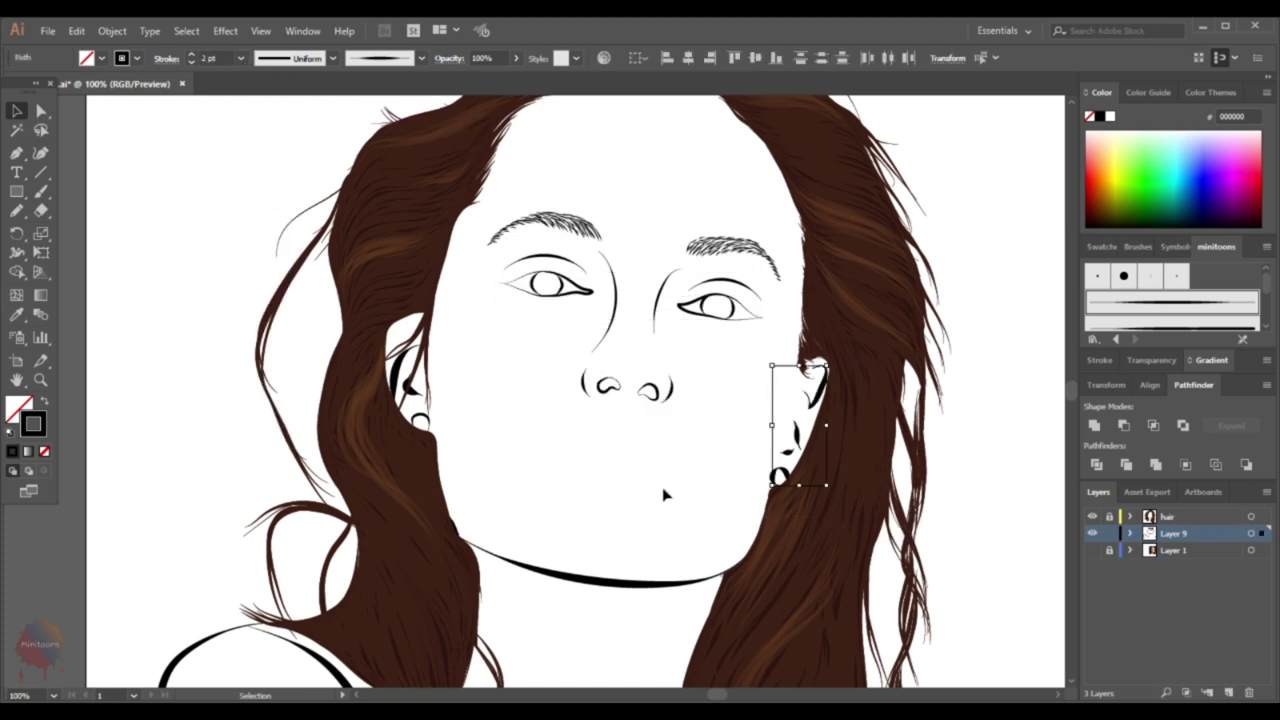
pyautogui.click(241, 58)
pyautogui.click(261, 129)
pyautogui.click(541, 423)
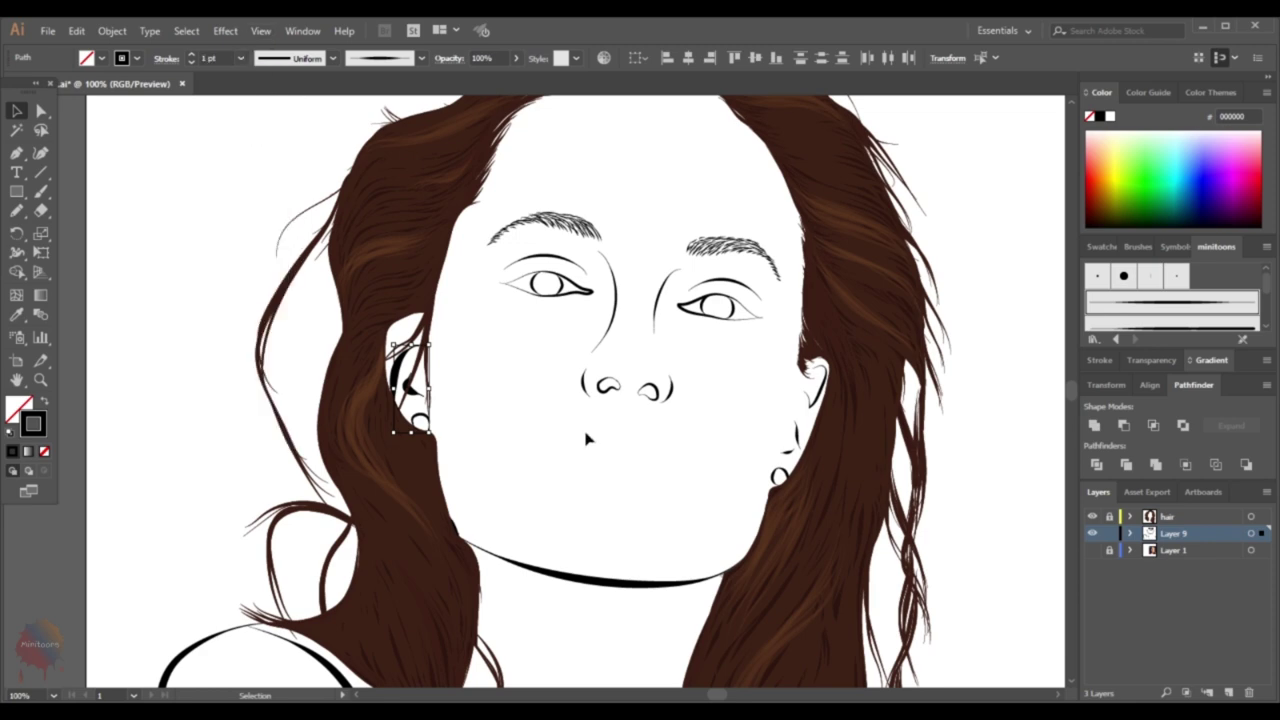
# Change the stroke weight of the neck and shoulder lines
pyautogui.scroll(-2, 700, 512)
pyautogui.moveTo(418, 450)
pyautogui.mouseDown()
pyautogui.moveTo(757, 632)
pyautogui.moveTo(832, 636)
pyautogui.mouseUp()
pyautogui.scroll(-1, 500, 500)
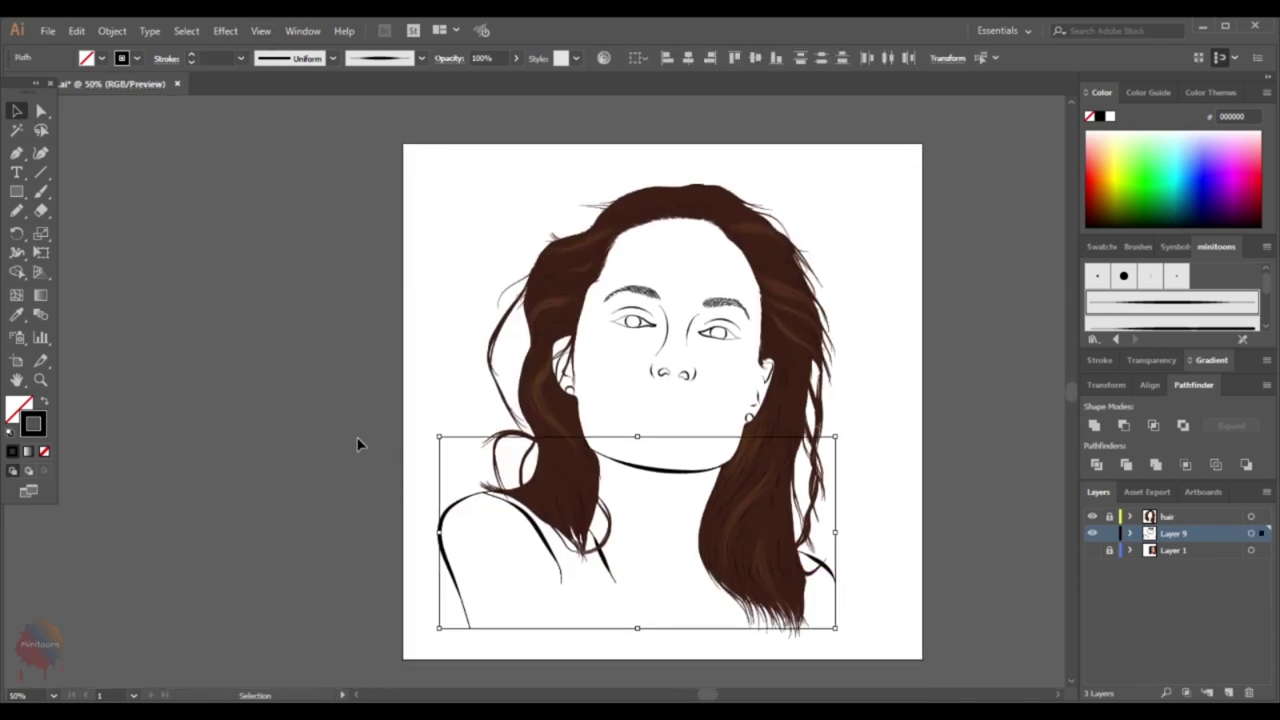
pyautogui.moveTo(357, 443); pyautogui.dragTo(874, 629)
pyautogui.click(241, 58)
pyautogui.click(260, 180)
pyautogui.click(361, 379)
pyautogui.scroll(1, 848, 477)
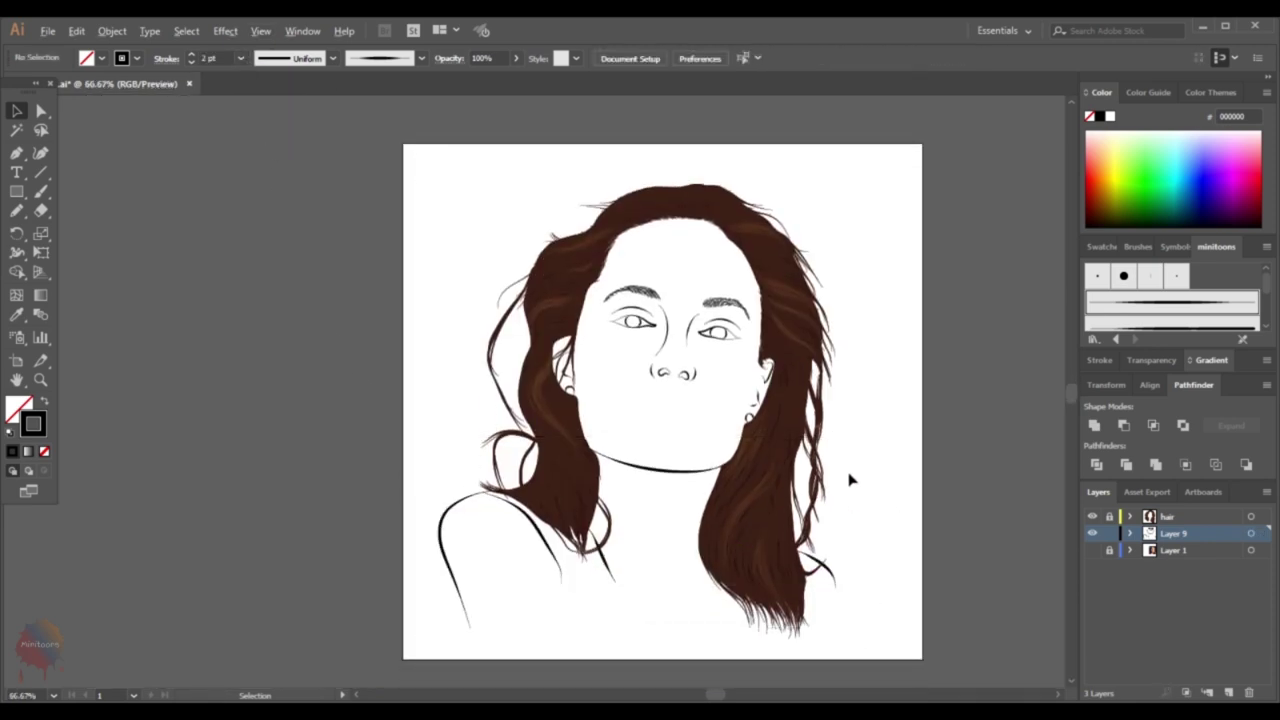
# Briefly hide the reference photo to check the line art, then show it again
pyautogui.press('b')
pyautogui.scroll(2, 676, 514)
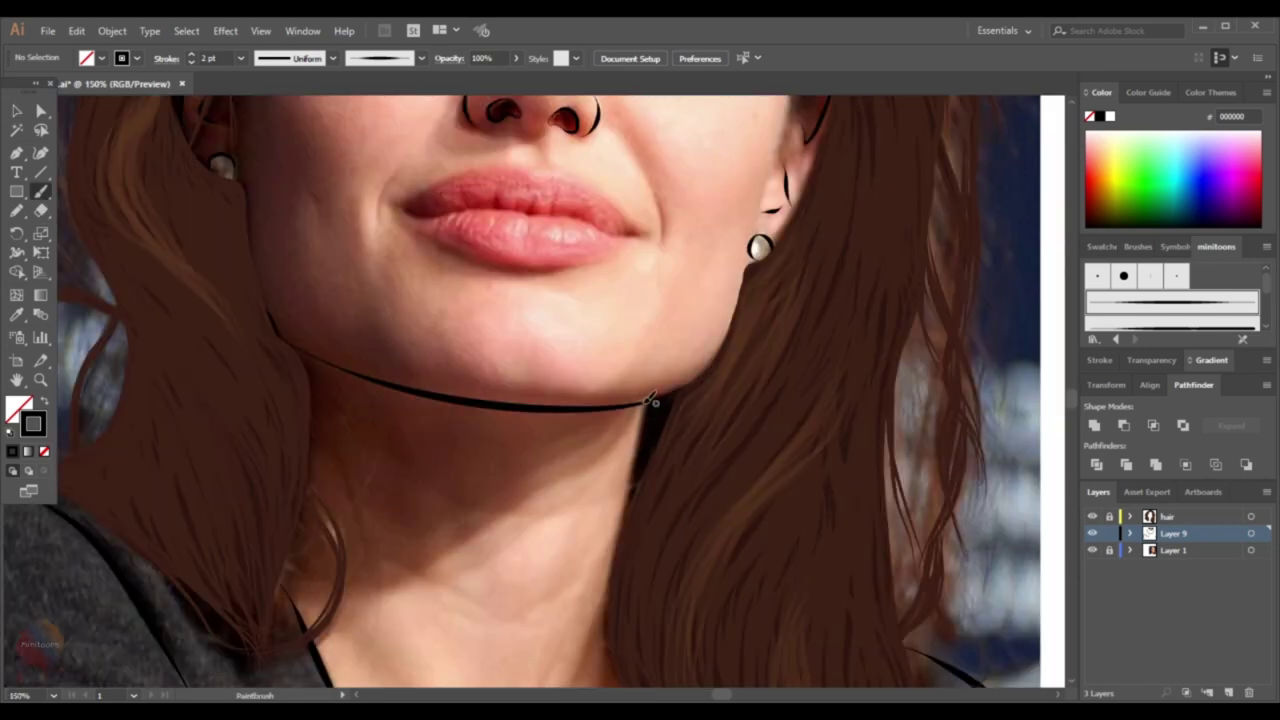
pyautogui.click(1092, 550)
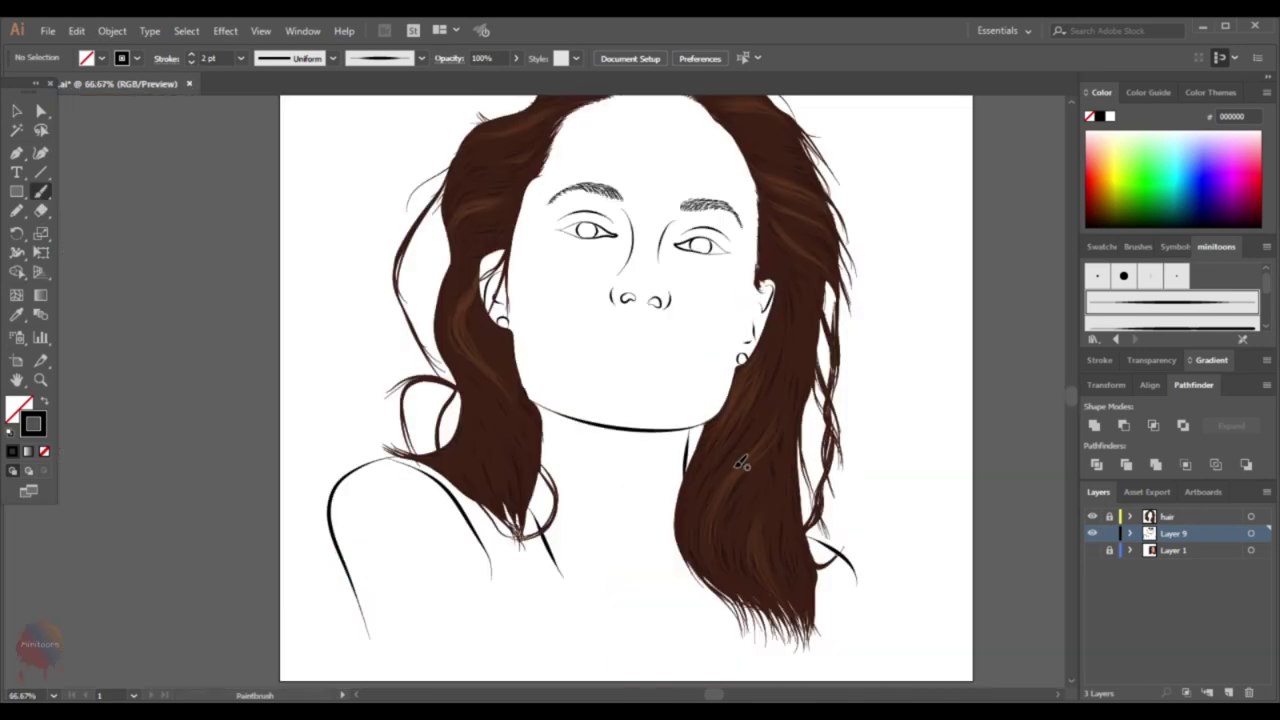
pyautogui.scroll(-3, 1041, 458)
pyautogui.press('v')
pyautogui.click(1092, 550)
# Trace the upper lip edge and the parting line between the lips, then zoom out
pyautogui.press('b')
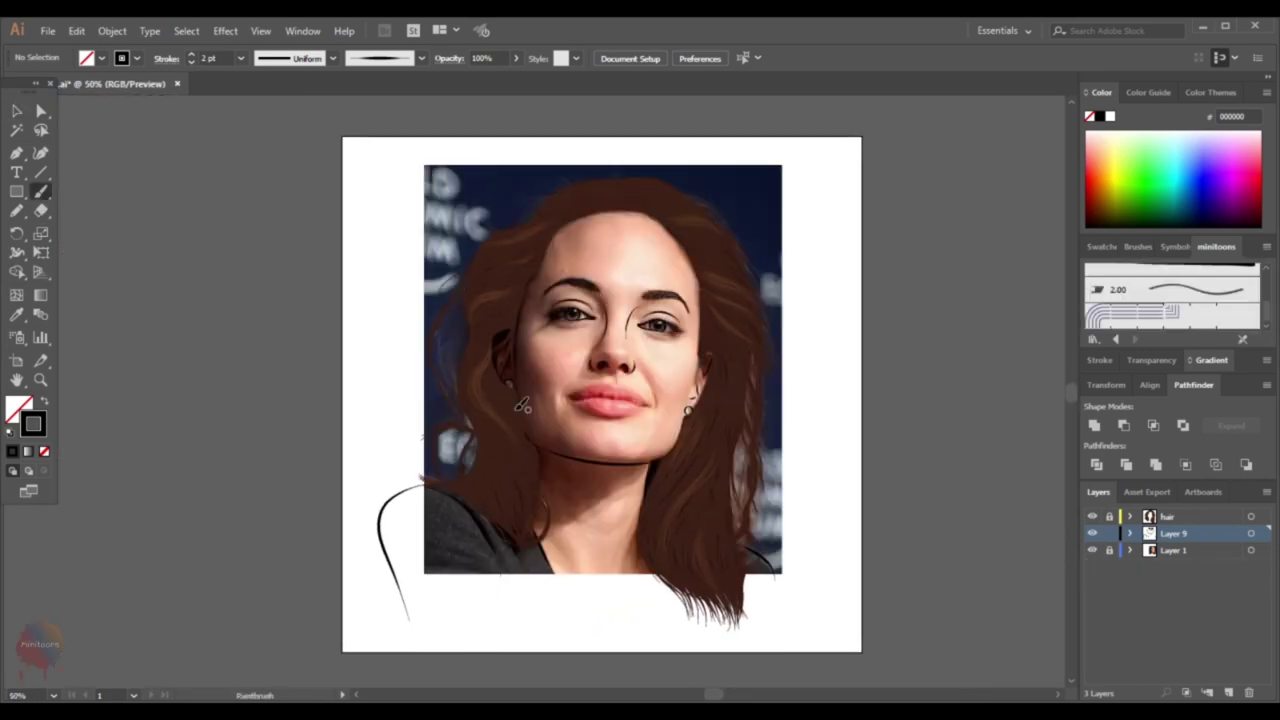
pyautogui.scroll(2, 523, 405)
pyautogui.scroll(1, 525, 392)
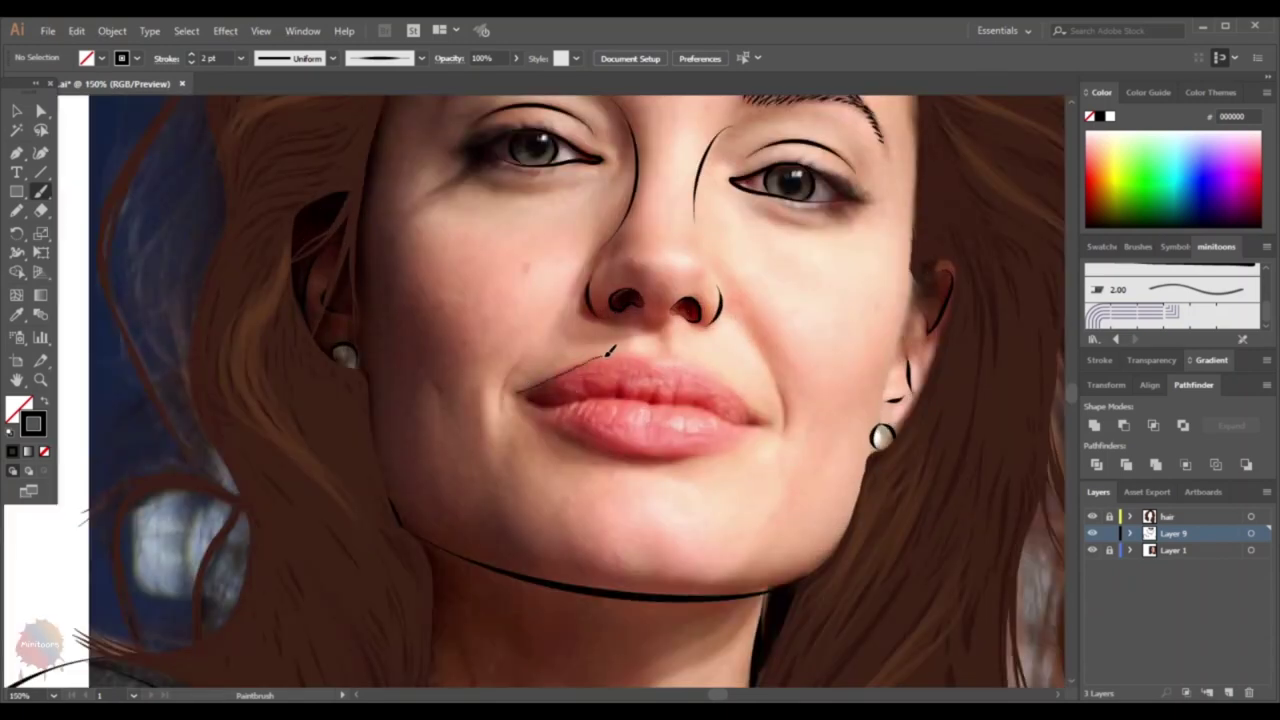
pyautogui.moveTo(752, 397); pyautogui.dragTo(758, 404)
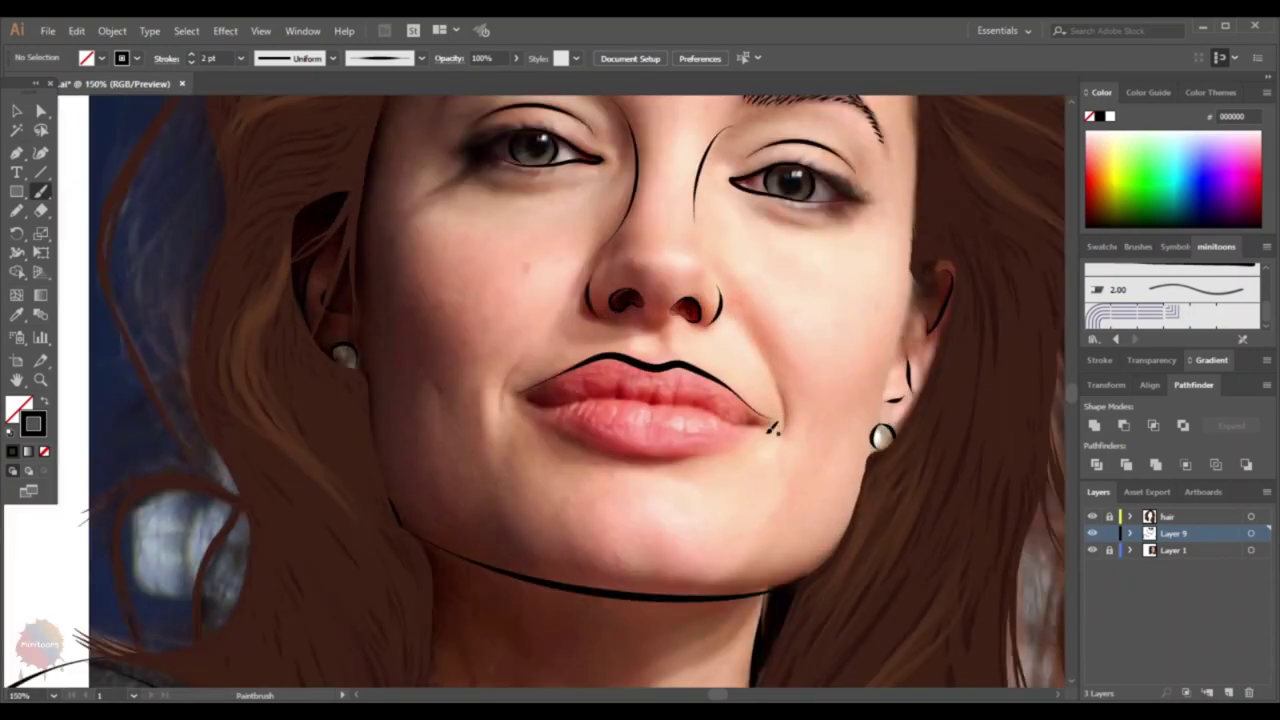
pyautogui.scroll(2, 770, 425)
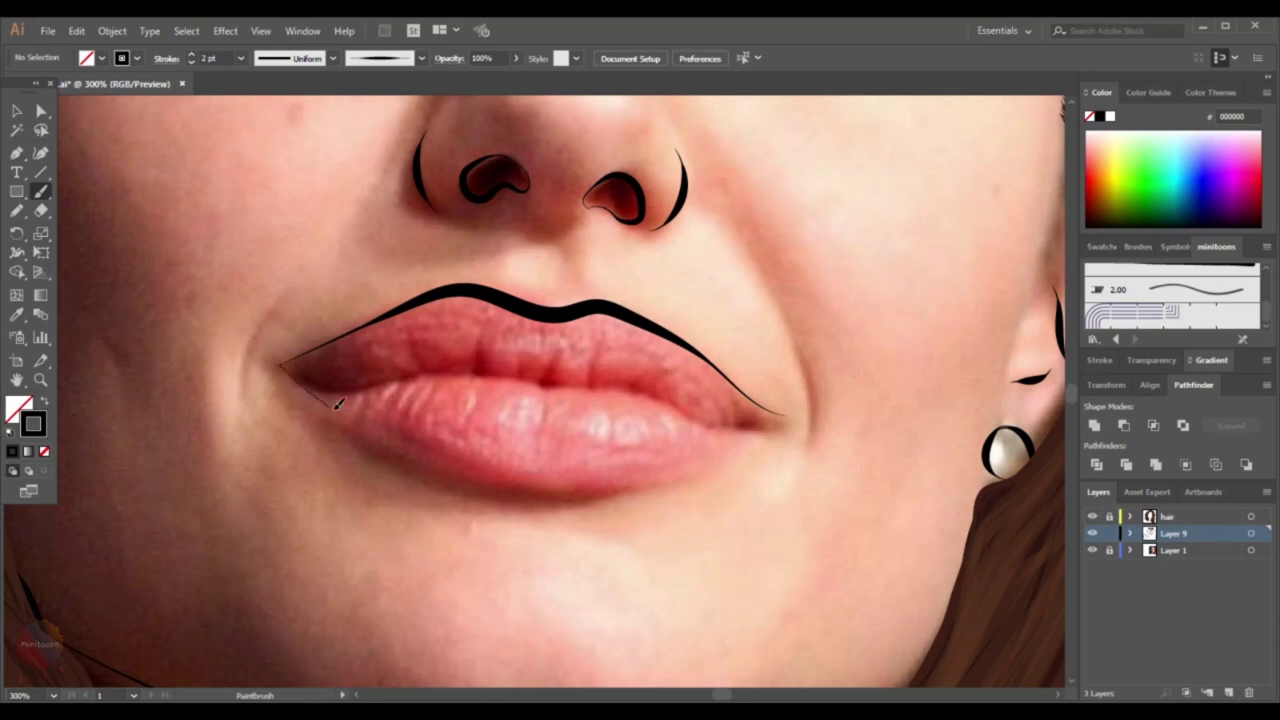
pyautogui.moveTo(277, 370); pyautogui.dragTo(426, 463)
pyautogui.moveTo(757, 430); pyautogui.dragTo(784, 414)
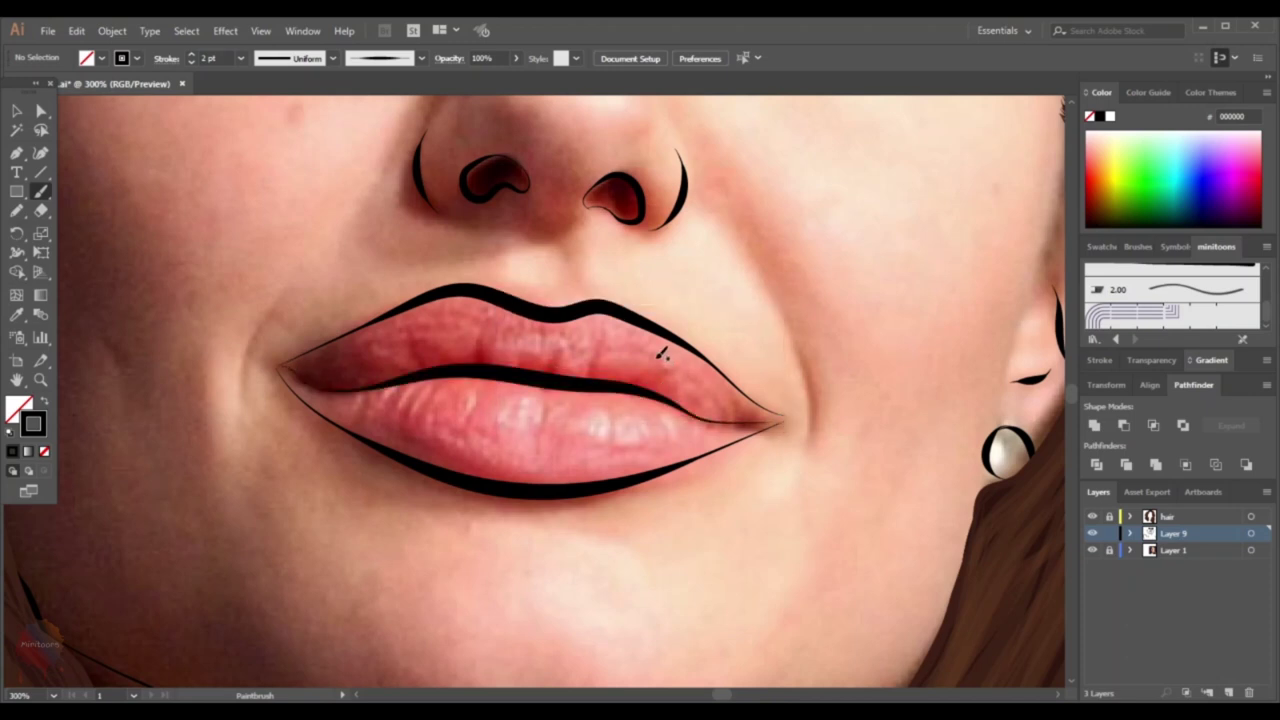
pyautogui.hotkey('ctrl', '-')
pyautogui.hotkey('ctrl', '-')
pyautogui.hotkey('ctrl', '-')
pyautogui.hotkey('ctrl', '-')
pyautogui.hotkey('ctrl', '-')
# Hide the reference photo and set the lips outline stroke weight to 0.5 pt
pyautogui.click(1092, 550)
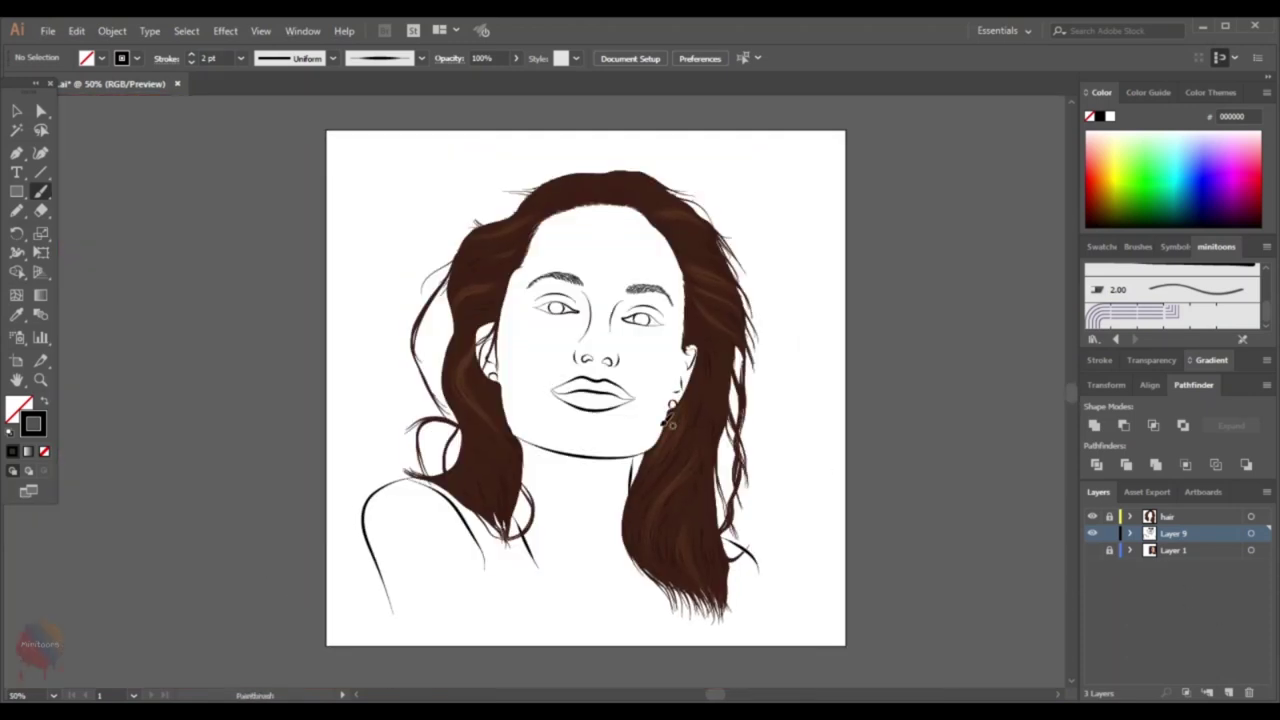
pyautogui.scroll(1, 563, 440)
pyautogui.press('v')
pyautogui.moveTo(545, 455); pyautogui.dragTo(642, 398)
pyautogui.click(241, 58)
pyautogui.click(264, 92)
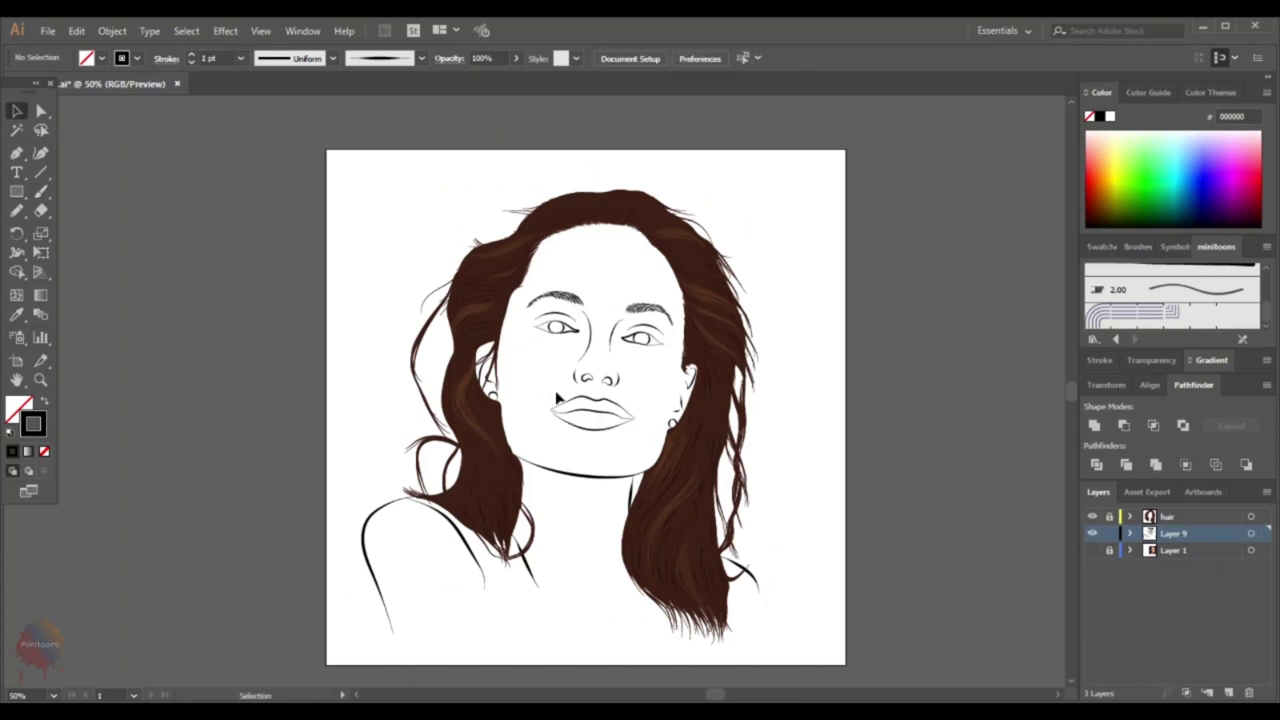
# Paint a horizontal line along the bottom of the shoulders
pyautogui.press('b')
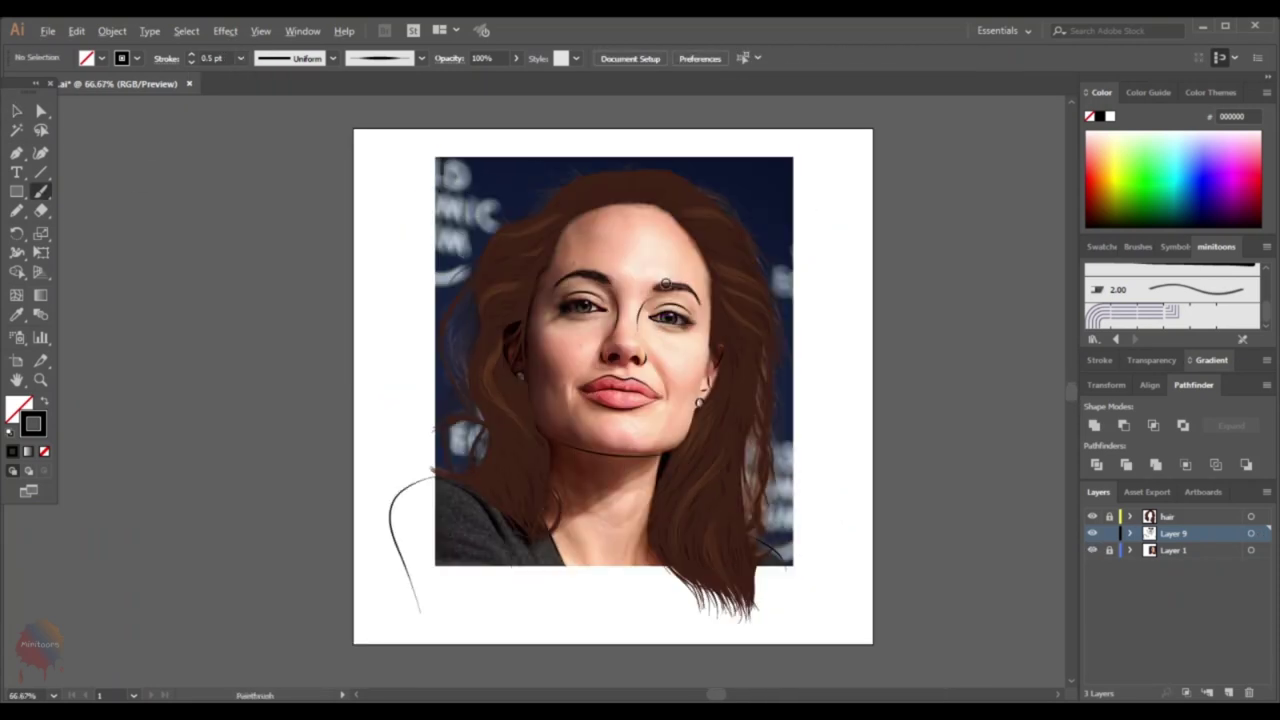
pyautogui.hotkey('ctrl', '+')
pyautogui.hotkey('ctrl', '+')
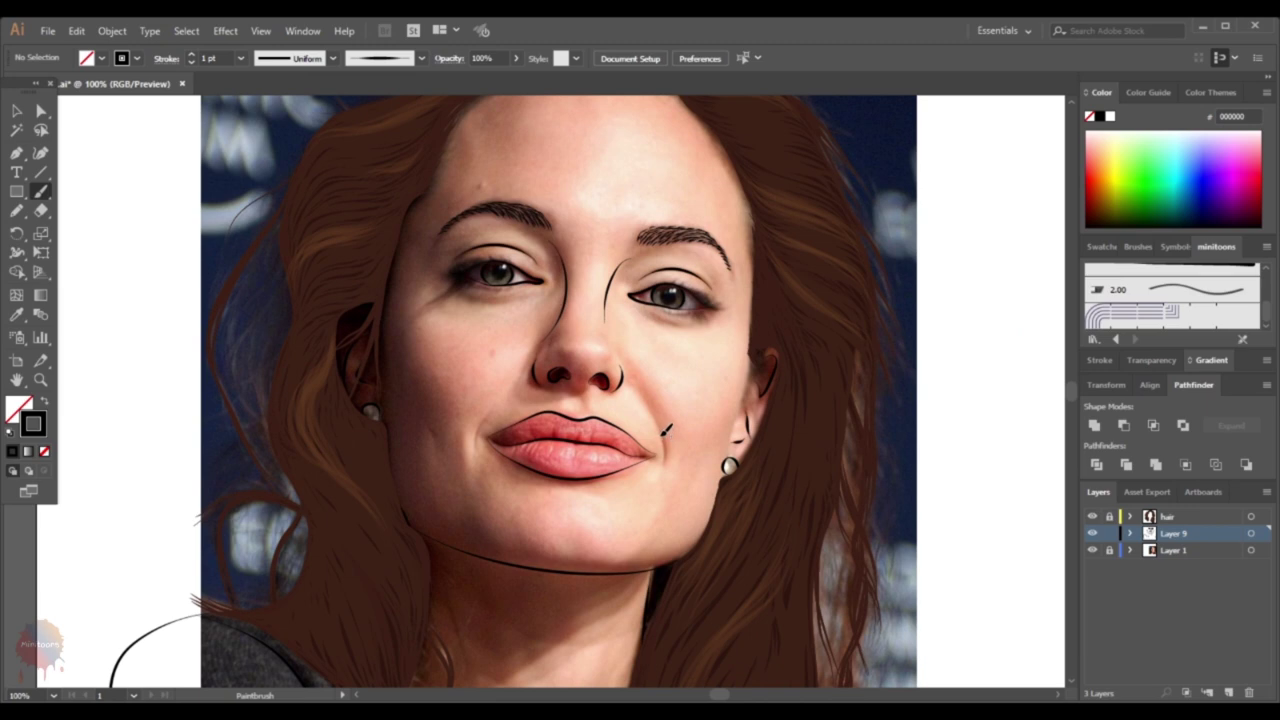
pyautogui.hotkey('ctrl', '-')
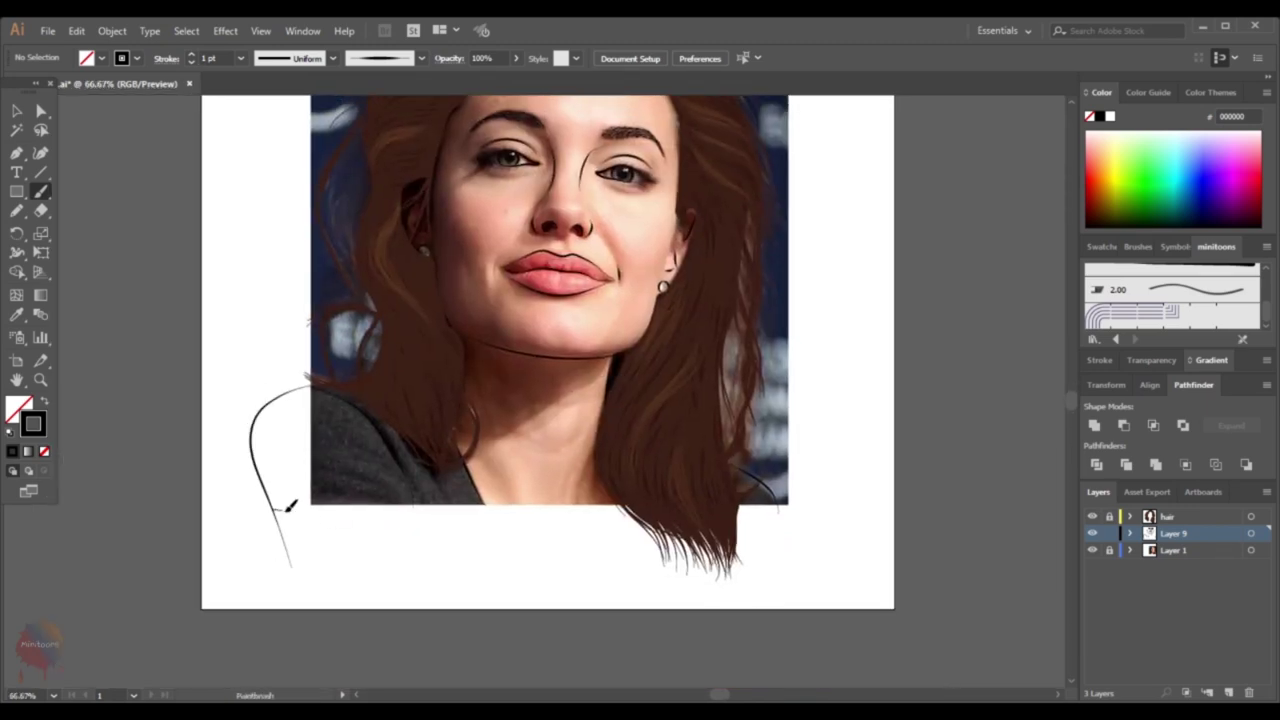
pyautogui.moveTo(290, 505)
pyautogui.mouseDown()
pyautogui.moveTo(748, 514)
pyautogui.moveTo(782, 502)
pyautogui.mouseUp()
pyautogui.keyDown('alt'); pyautogui.scroll(-1, 795, 320); pyautogui.keyUp('alt')
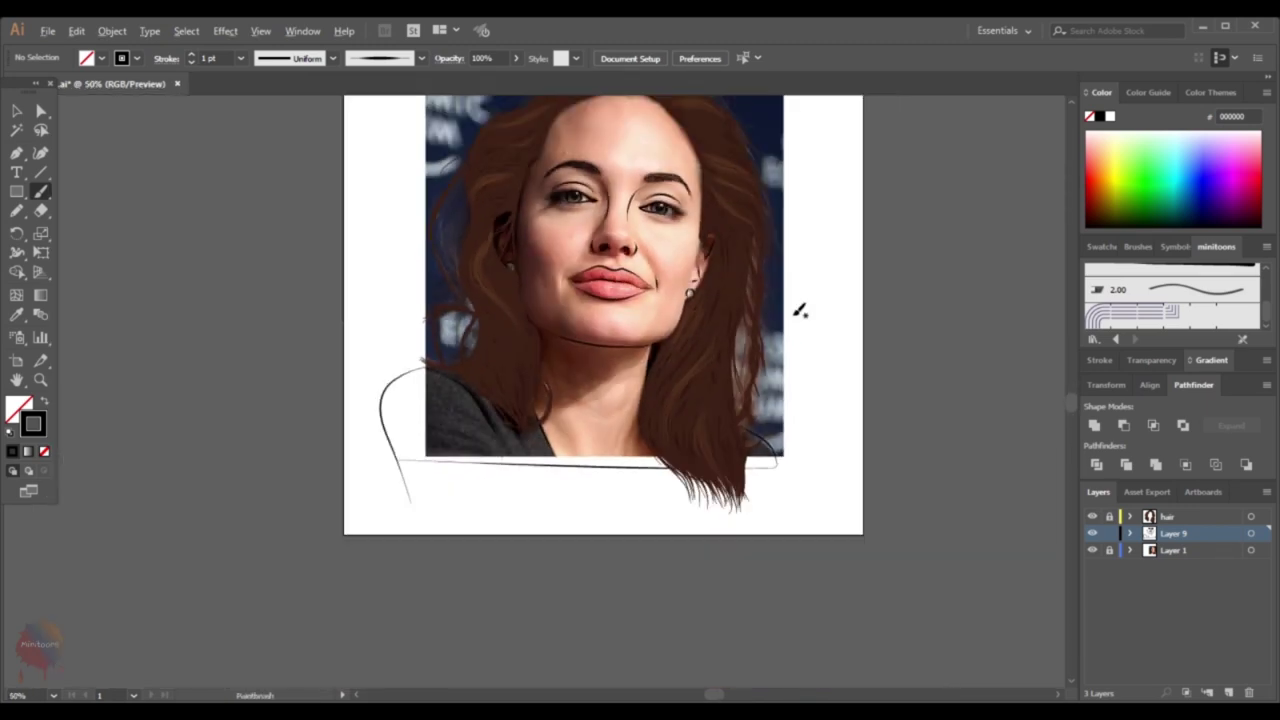
# Draw the left and right shoulder lines sweeping down past the artboard
pyautogui.hotkey('shift', 'e')
pyautogui.keyDown('alt'); pyautogui.scroll(1, 397, 617); pyautogui.keyUp('alt')
pyautogui.keyDown('alt'); pyautogui.scroll(1, 380, 470); pyautogui.keyUp('alt')
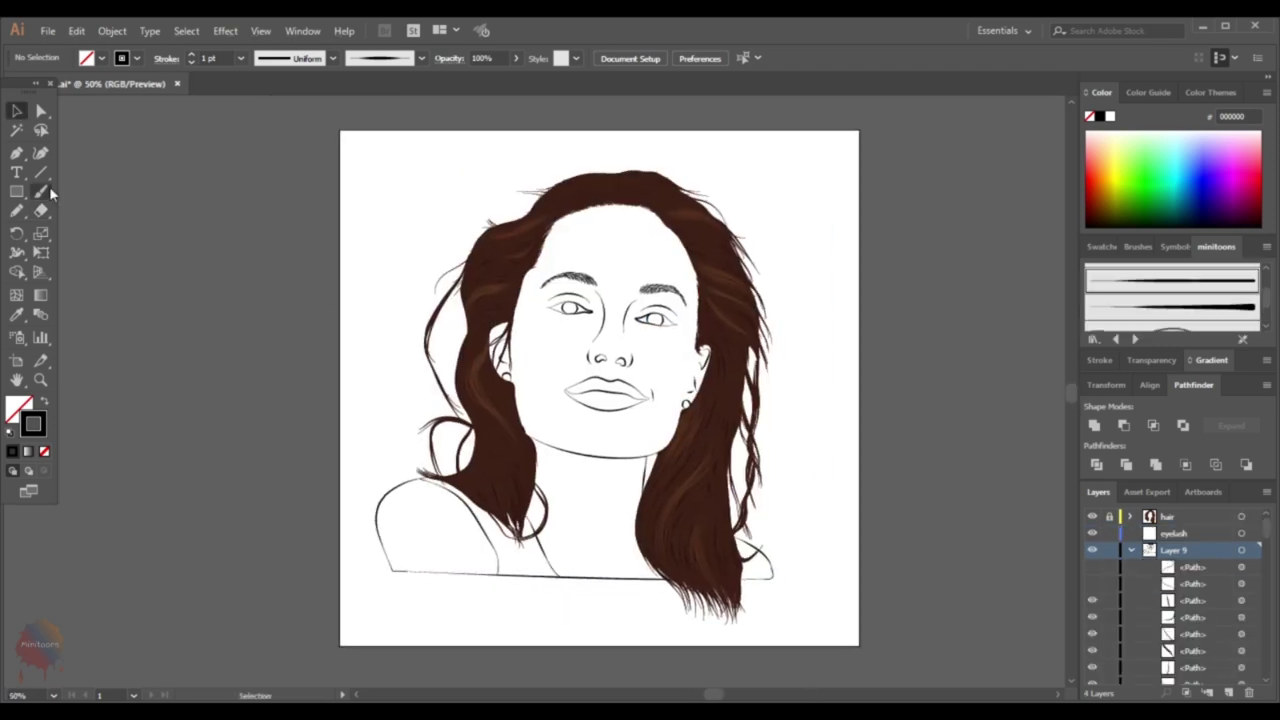
pyautogui.click(42, 191)
pyautogui.scroll(-1, 452, 459)
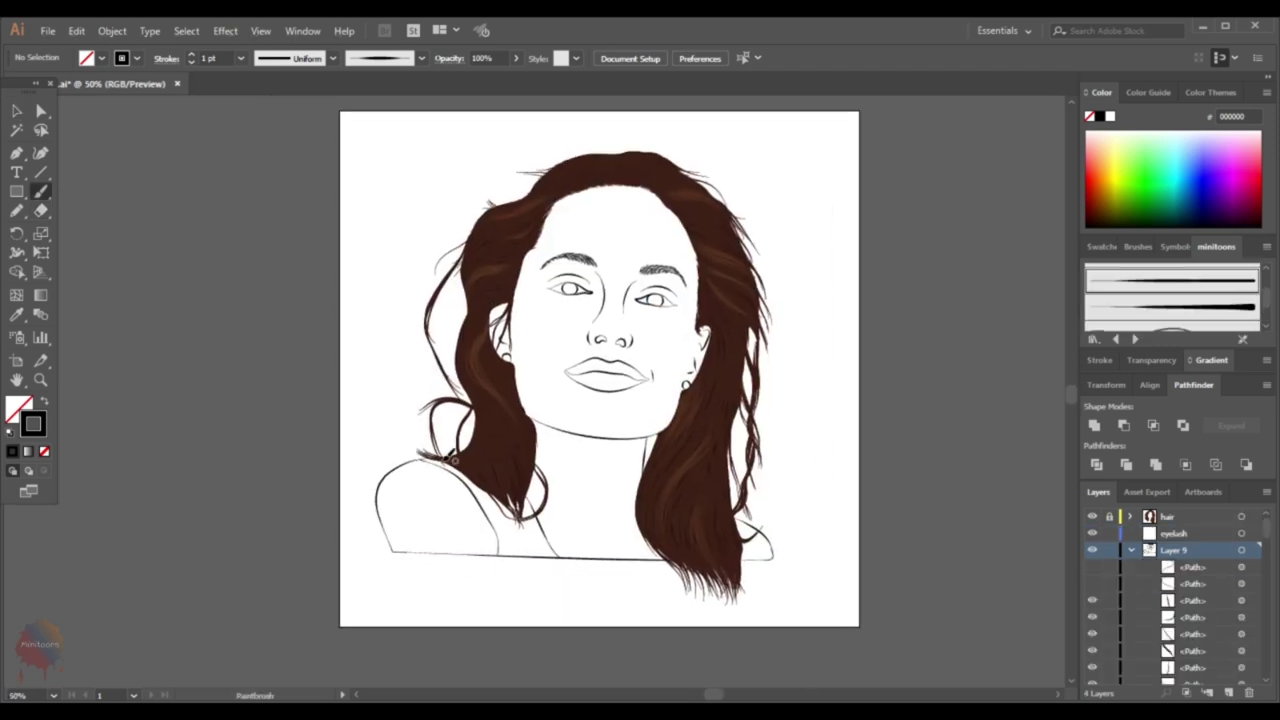
pyautogui.moveTo(372, 485); pyautogui.dragTo(550, 582)
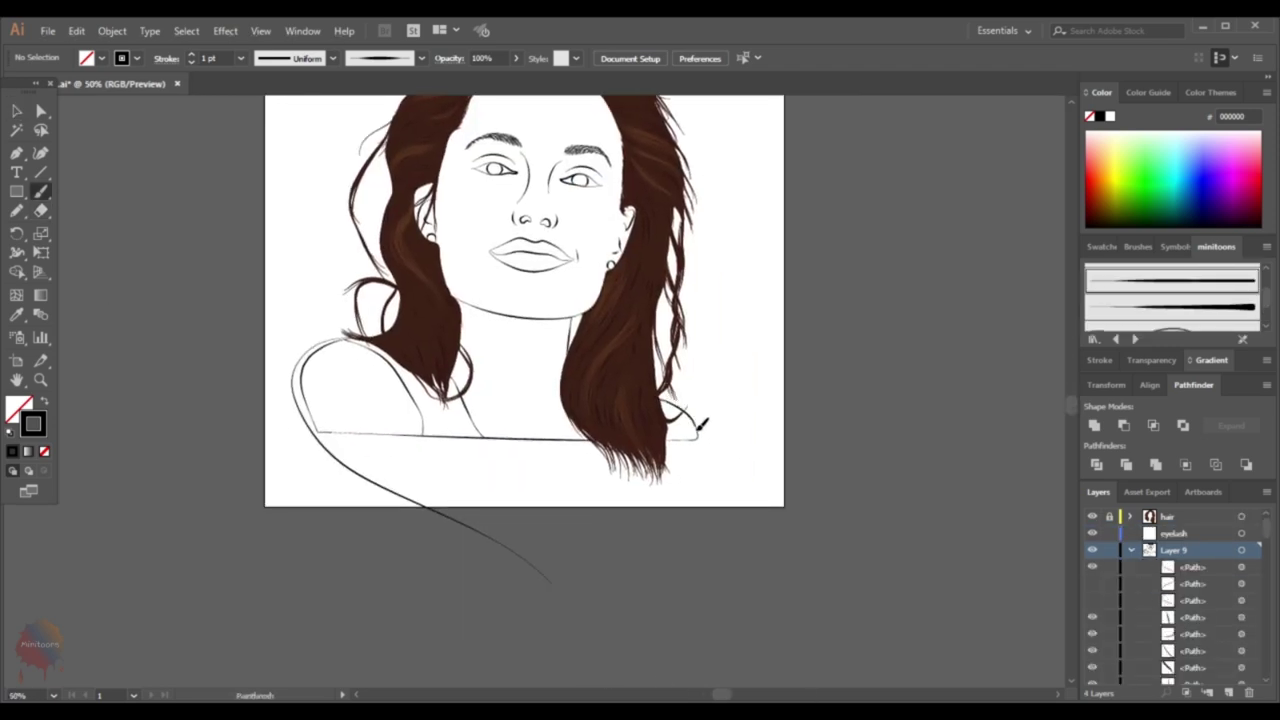
pyautogui.moveTo(700, 425); pyautogui.dragTo(545, 572)
# Delete the stray horizontal line across the bottom of the shoulders
pyautogui.press('v')
pyautogui.scroll(1, 1000, 560)
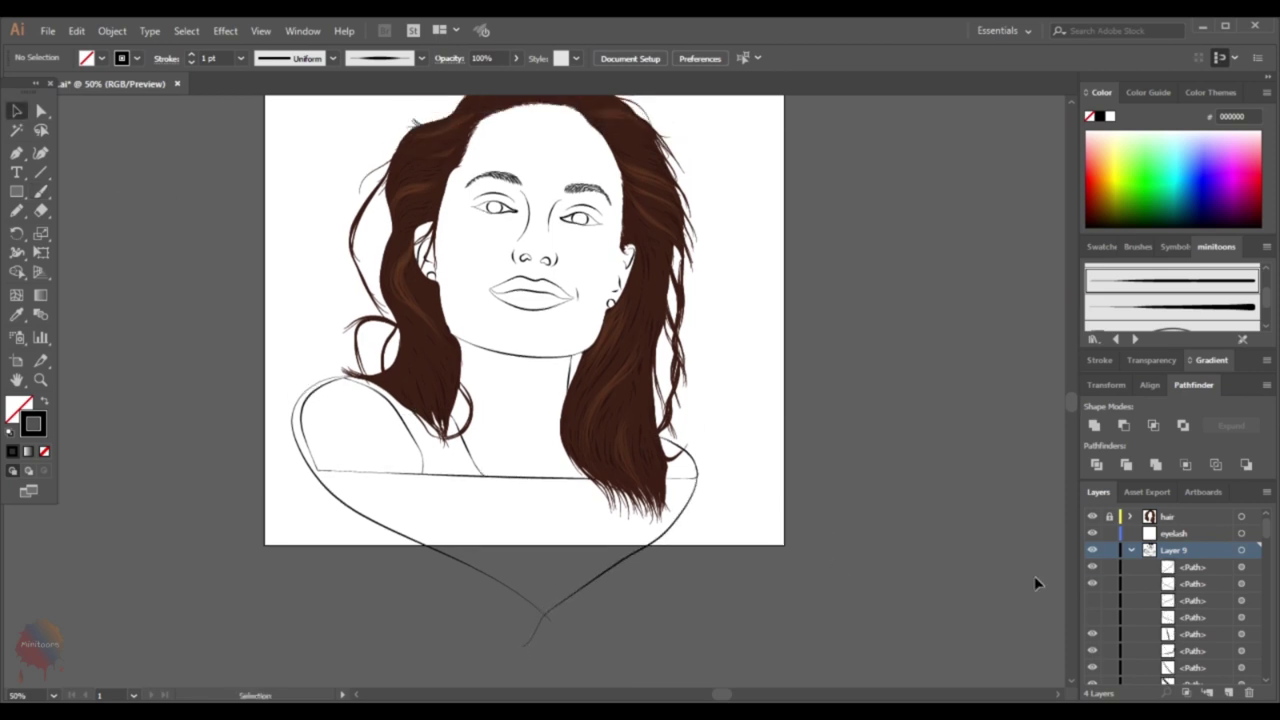
pyautogui.click(655, 576)
pyautogui.scroll(-1, 492, 462)
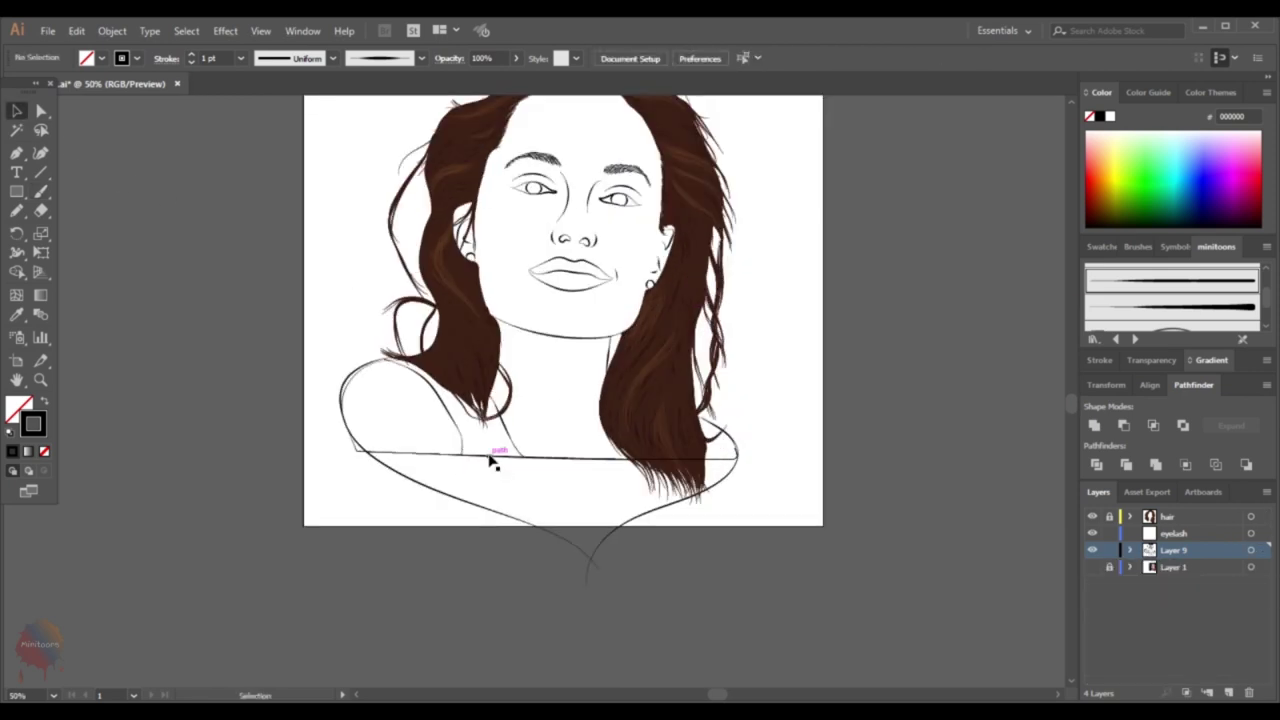
pyautogui.click(492, 458)
pyautogui.press('Delete')
# Paint a shirt edge down from the shoulder and the curved scoop neckline
pyautogui.click(1092, 567)
pyautogui.press('b')
pyautogui.scroll(3, 454, 485)
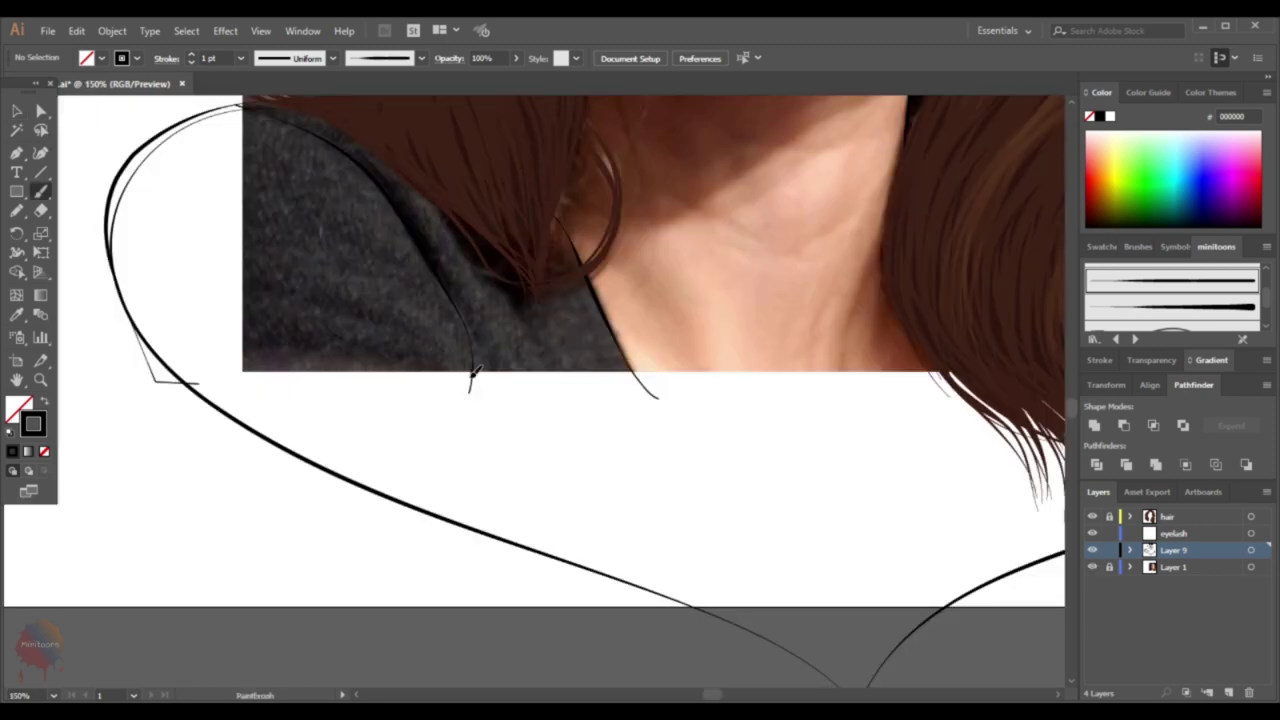
pyautogui.moveTo(478, 356)
pyautogui.mouseDown()
pyautogui.moveTo(457, 471)
pyautogui.moveTo(435, 512)
pyautogui.mouseUp()
pyautogui.scroll(-2, 435, 512)
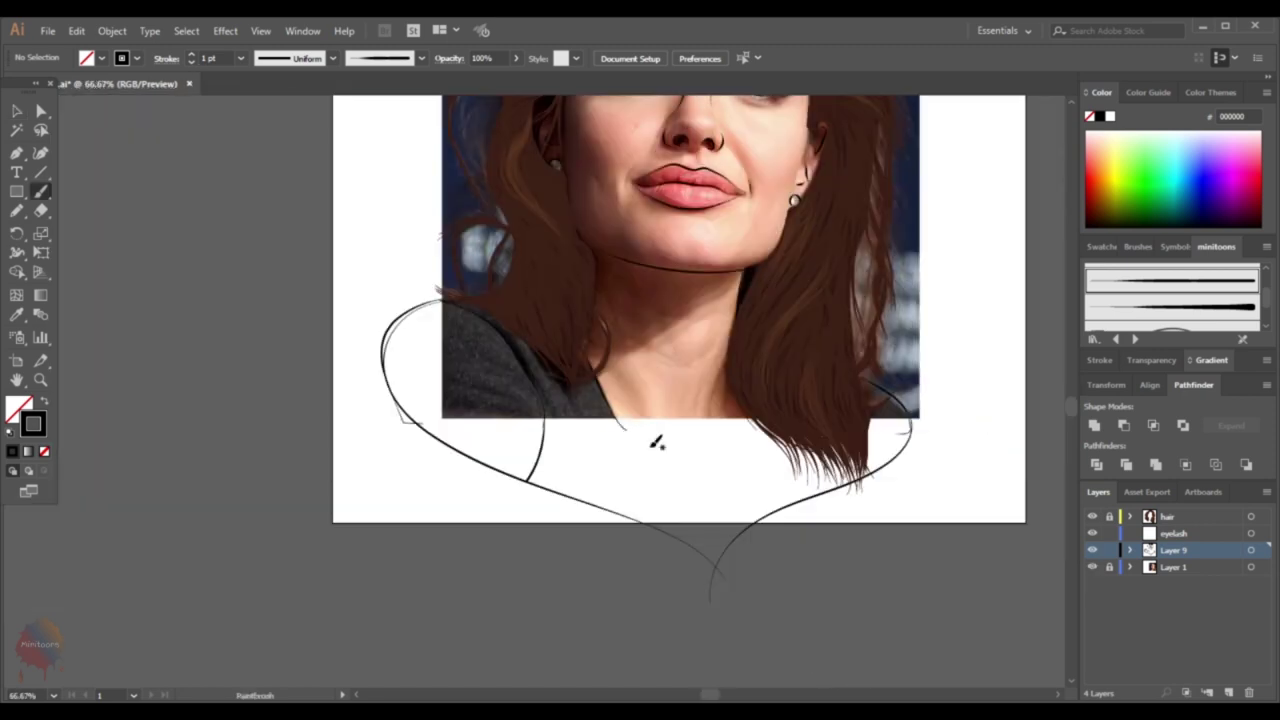
pyautogui.scroll(1, 657, 443)
pyautogui.moveTo(804, 438); pyautogui.dragTo(595, 406)
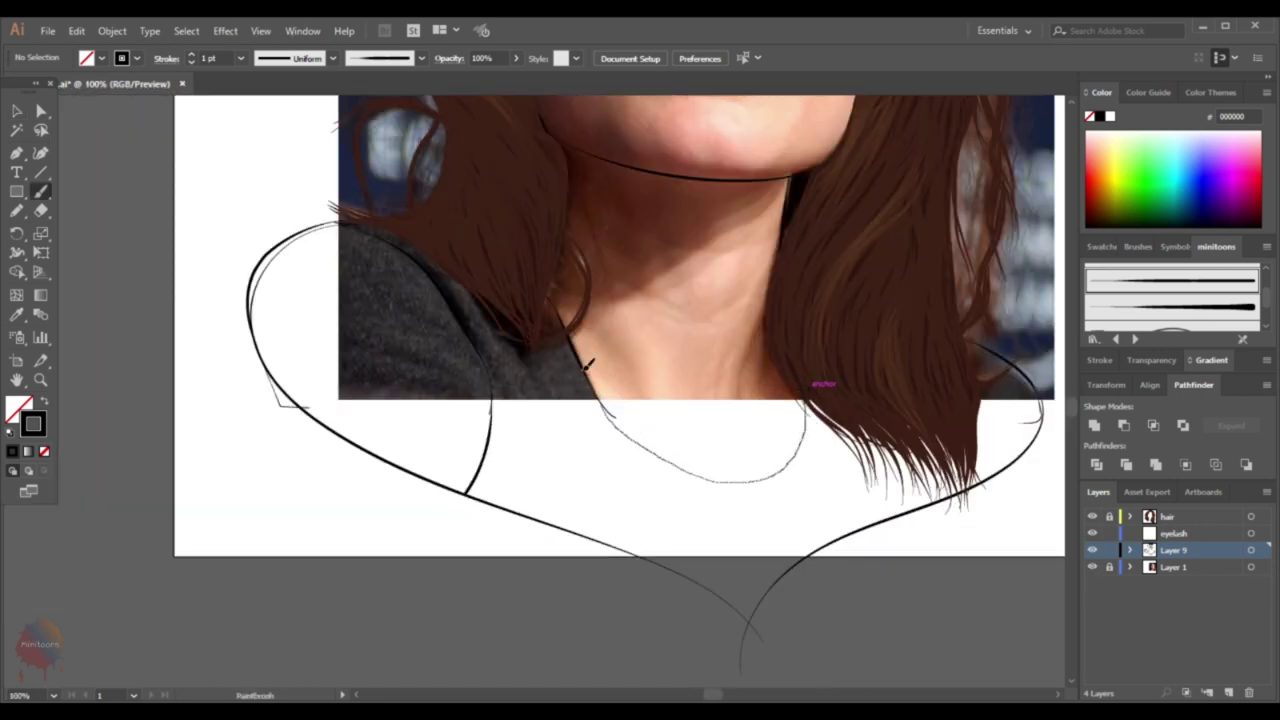
pyautogui.scroll(-2, 735, 447)
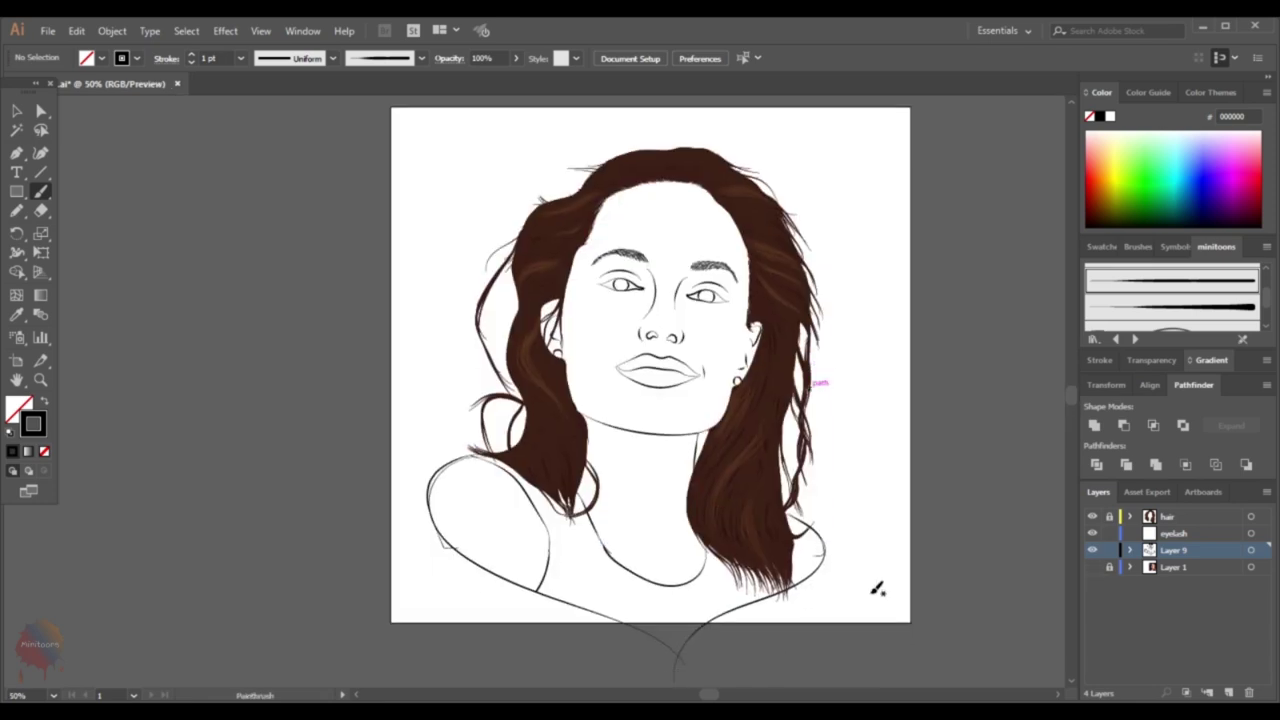
# Show the reference photo and draw four small lashes along the lower eyelid
pyautogui.click(1093, 567)
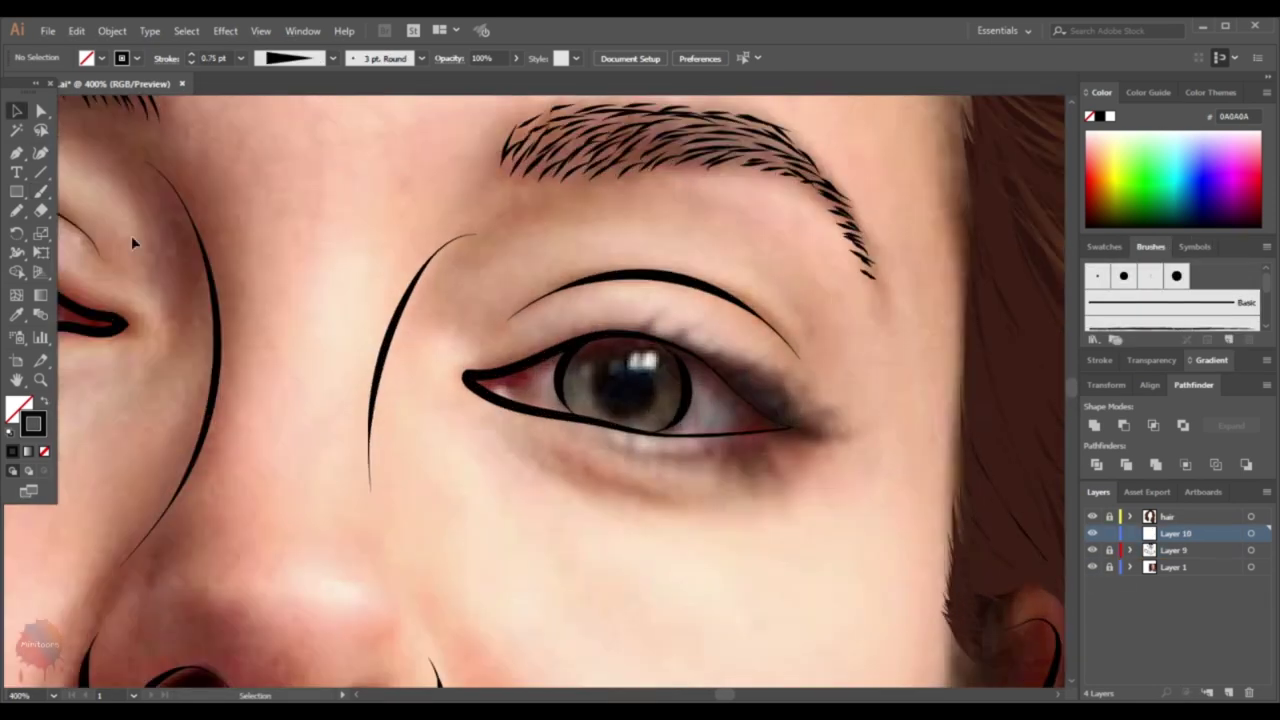
pyautogui.scroll(2, 760, 441)
pyautogui.moveTo(762, 426); pyautogui.dragTo(776, 440)
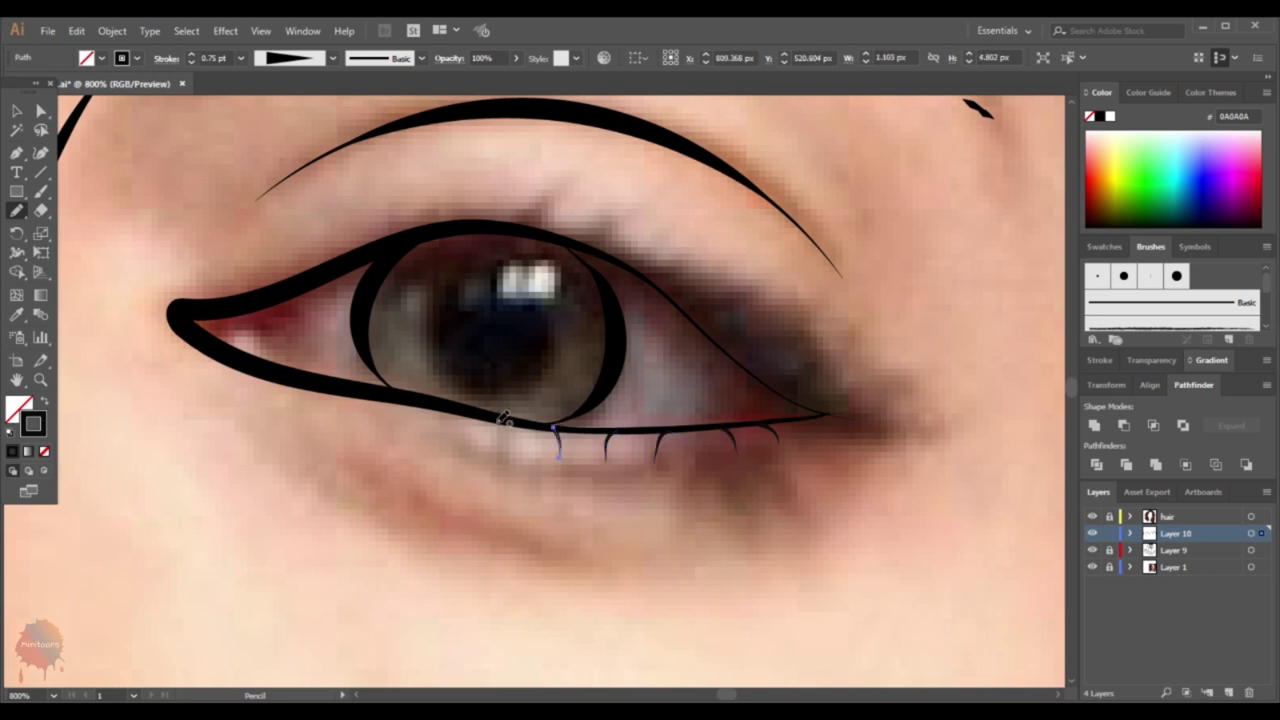
pyautogui.moveTo(704, 450); pyautogui.dragTo(699, 455)
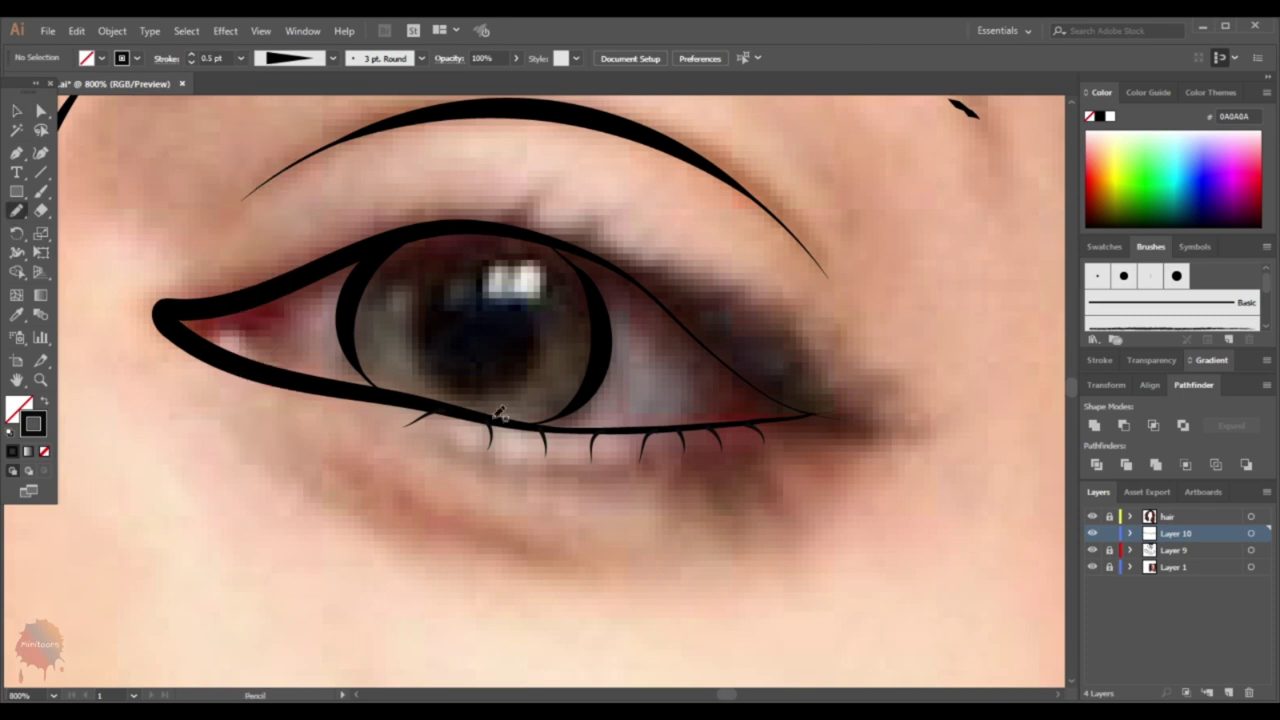
pyautogui.scroll(1, 430, 405)
pyautogui.moveTo(443, 408); pyautogui.dragTo(441, 432)
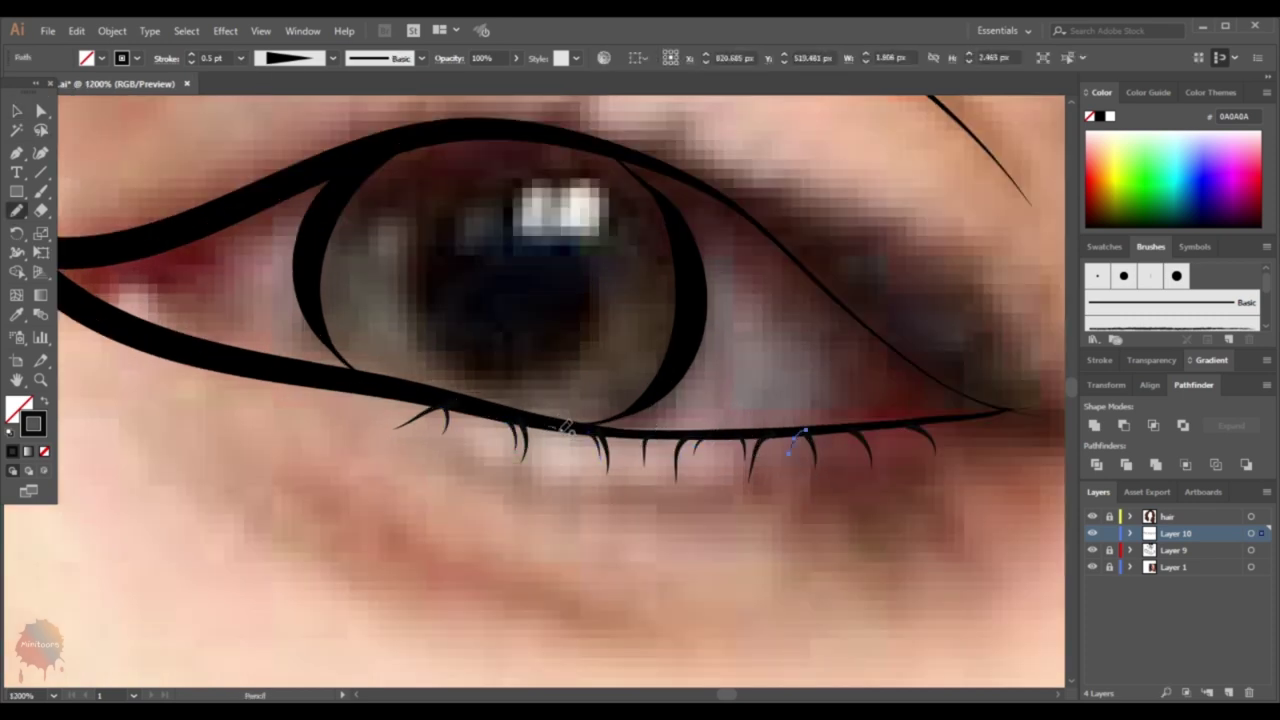
pyautogui.moveTo(561, 430); pyautogui.dragTo(570, 455)
pyautogui.hscroll(3, 637, 432)
pyautogui.scroll(-2, 591, 539)
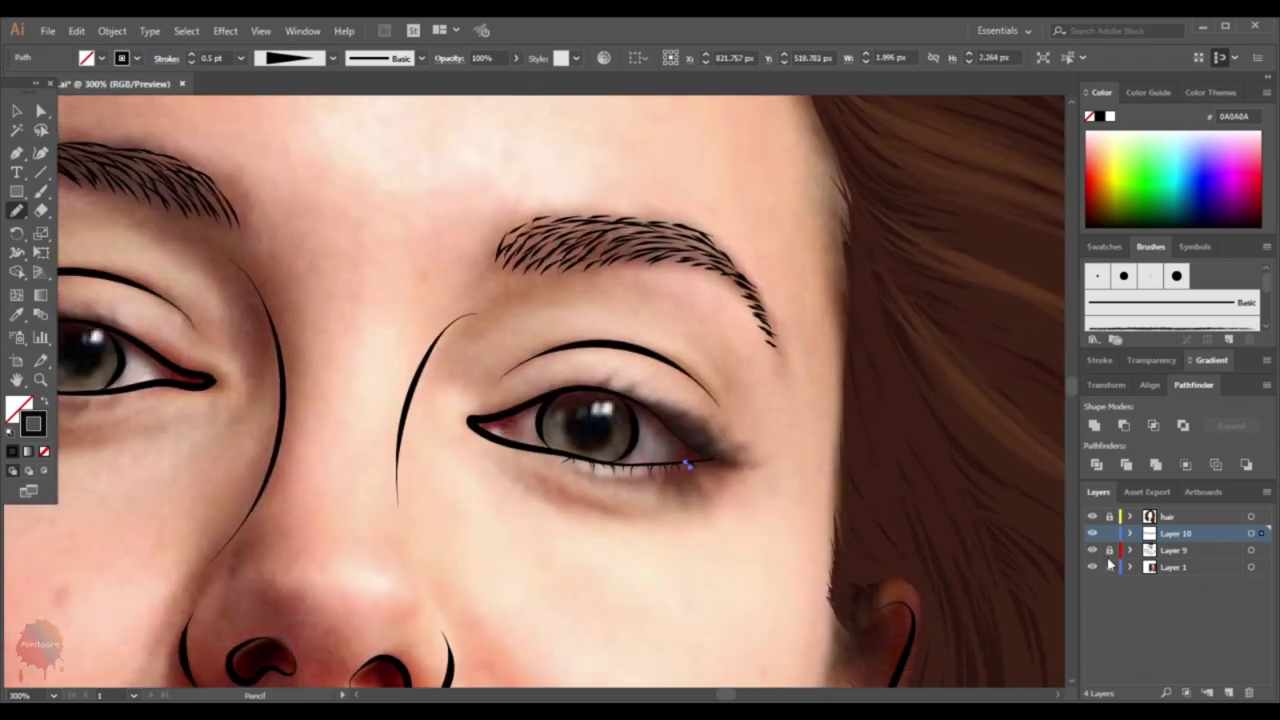
# Draw a thick upper-eyelid stroke and give it the Basic brush
pyautogui.click(1092, 567)
pyautogui.scroll(1, 640, 470)
pyautogui.click(1092, 567)
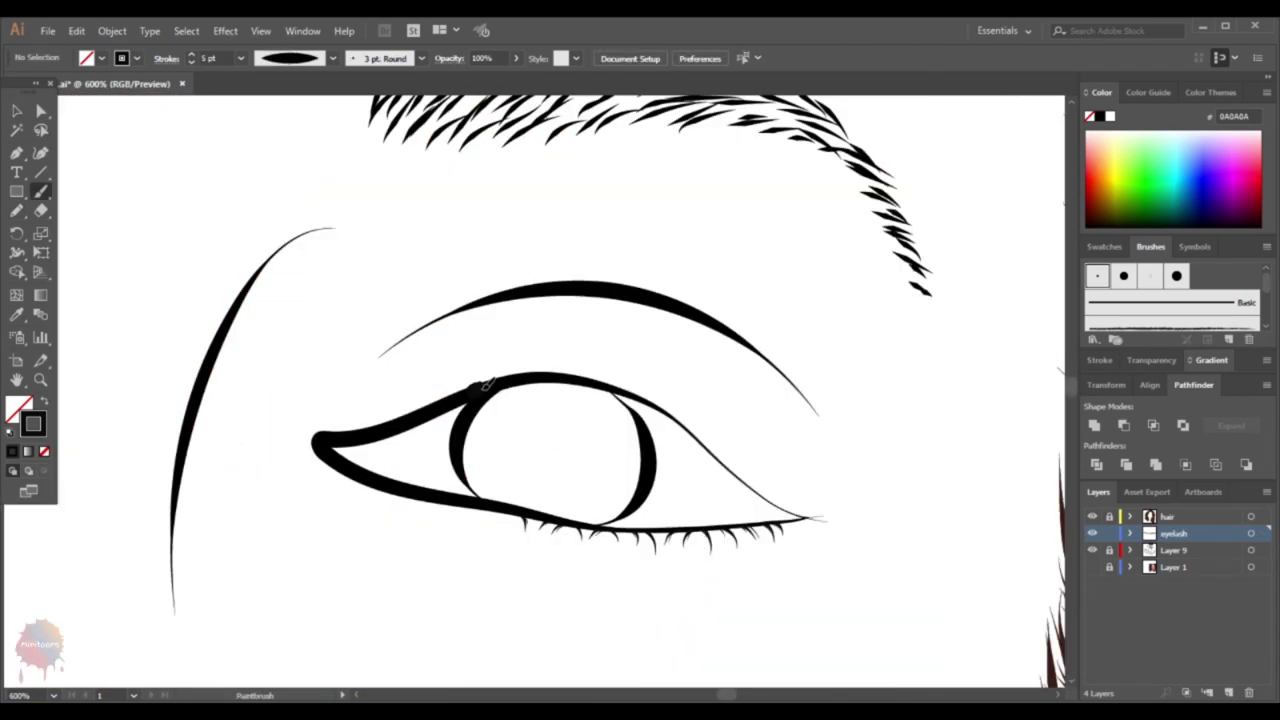
pyautogui.moveTo(478, 380); pyautogui.dragTo(858, 511)
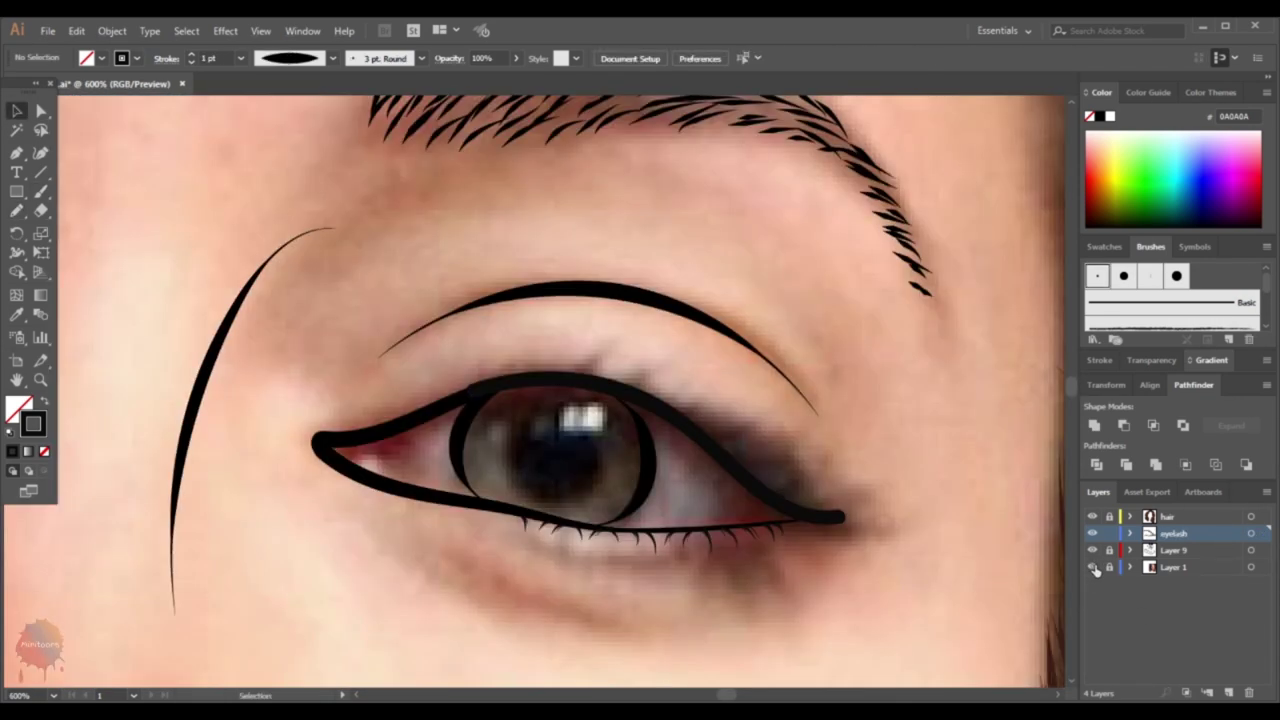
pyautogui.click(333, 58)
pyautogui.click(421, 58)
pyautogui.click(390, 128)
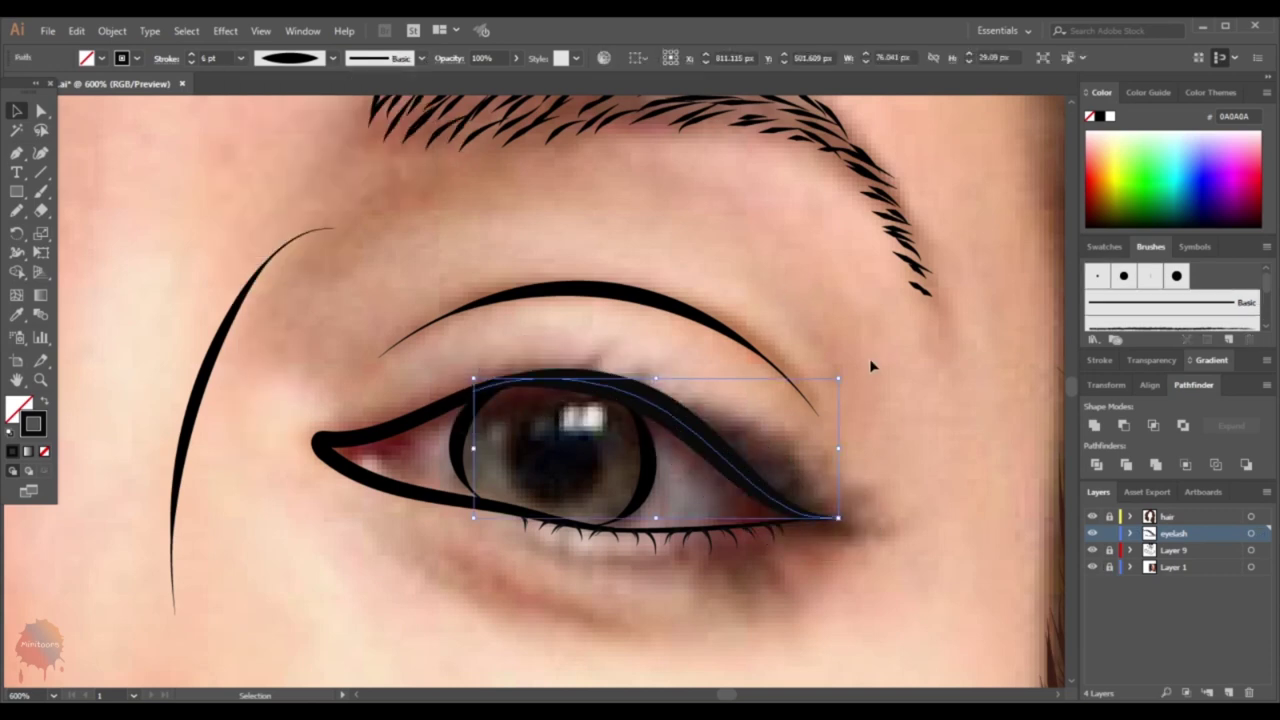
pyautogui.click(871, 363)
# Draw three upper lashes near the eye's outer corner with the Pencil
pyautogui.click(1092, 567)
pyautogui.press('n')
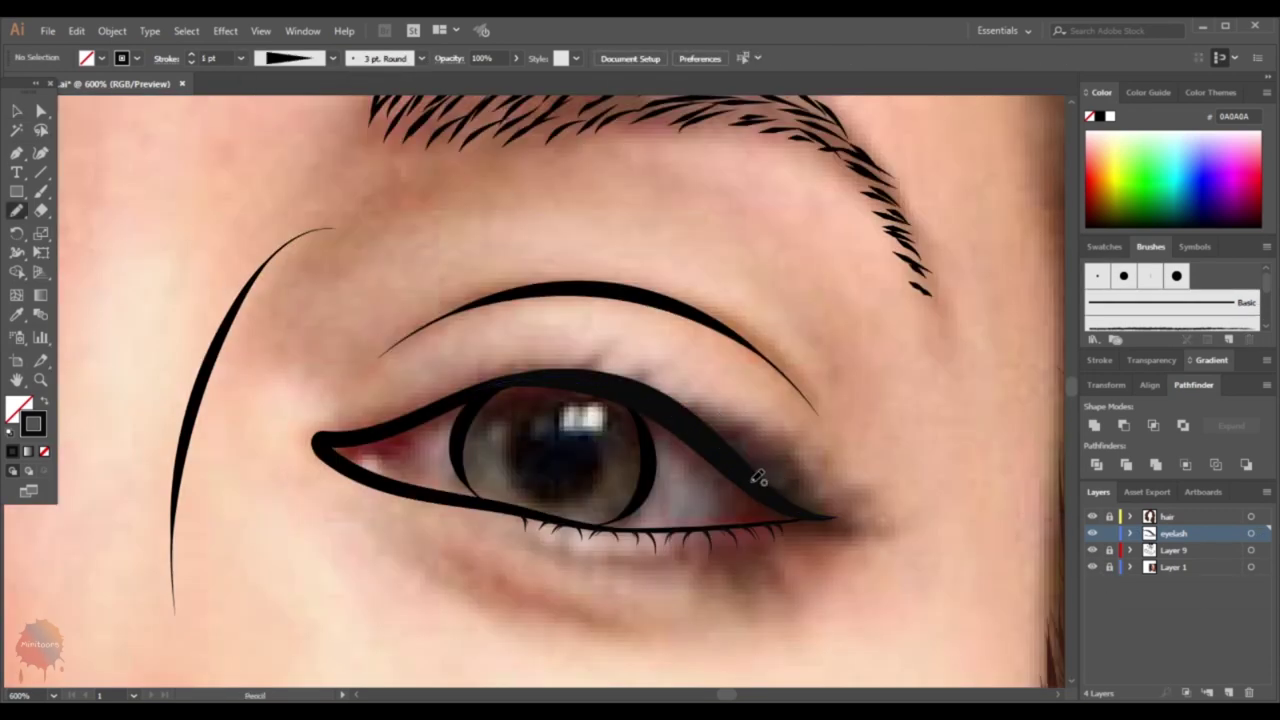
pyautogui.moveTo(755, 482); pyautogui.dragTo(833, 460)
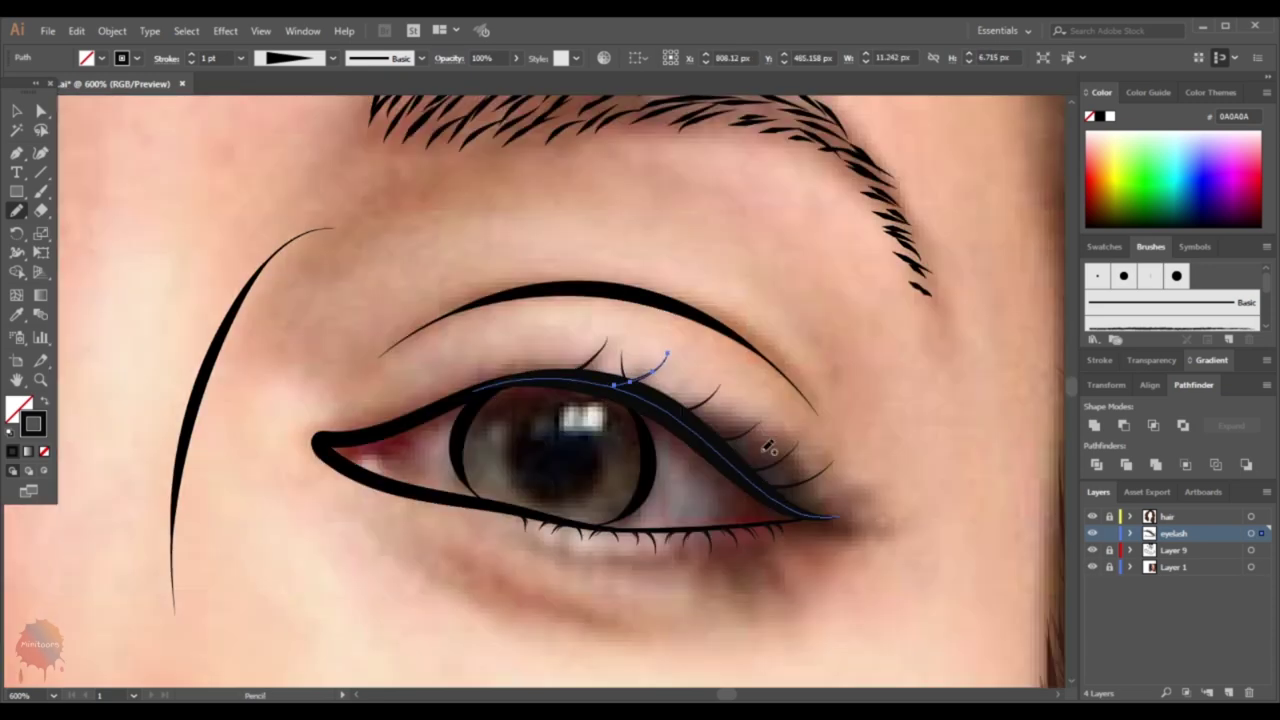
pyautogui.moveTo(522, 338); pyautogui.dragTo(520, 341)
pyautogui.click(17, 110)
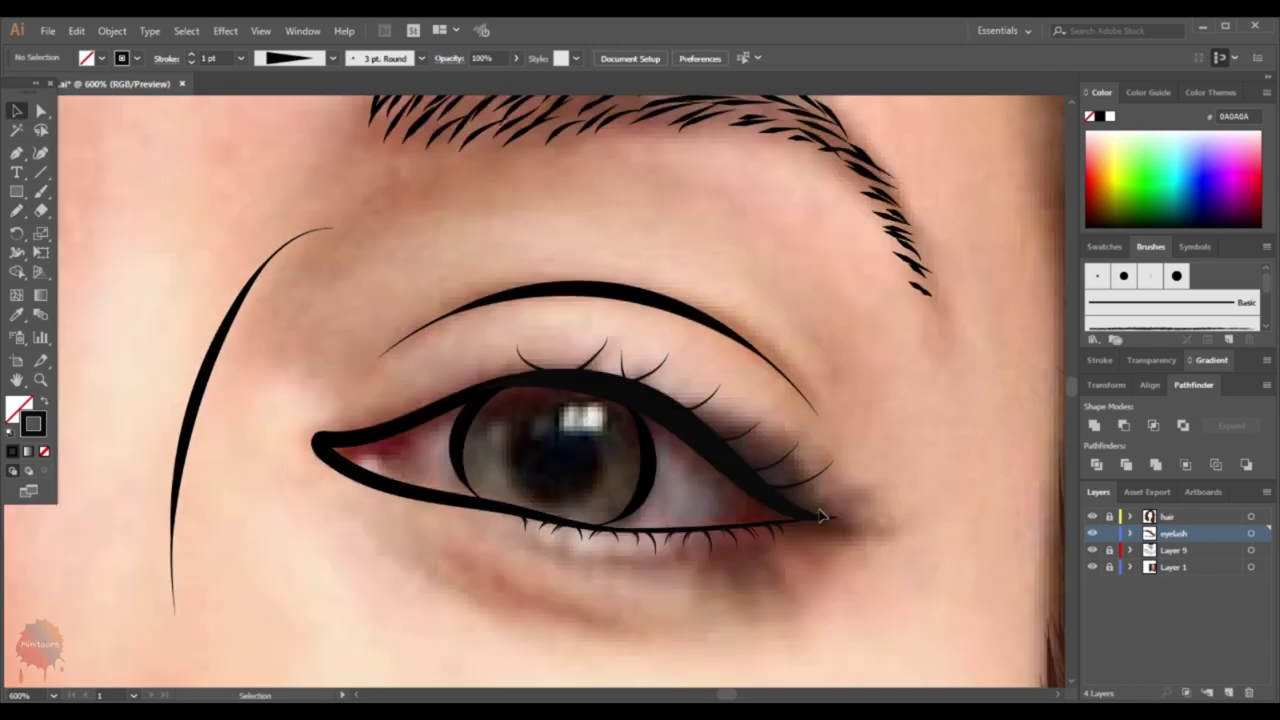
pyautogui.click(17, 210)
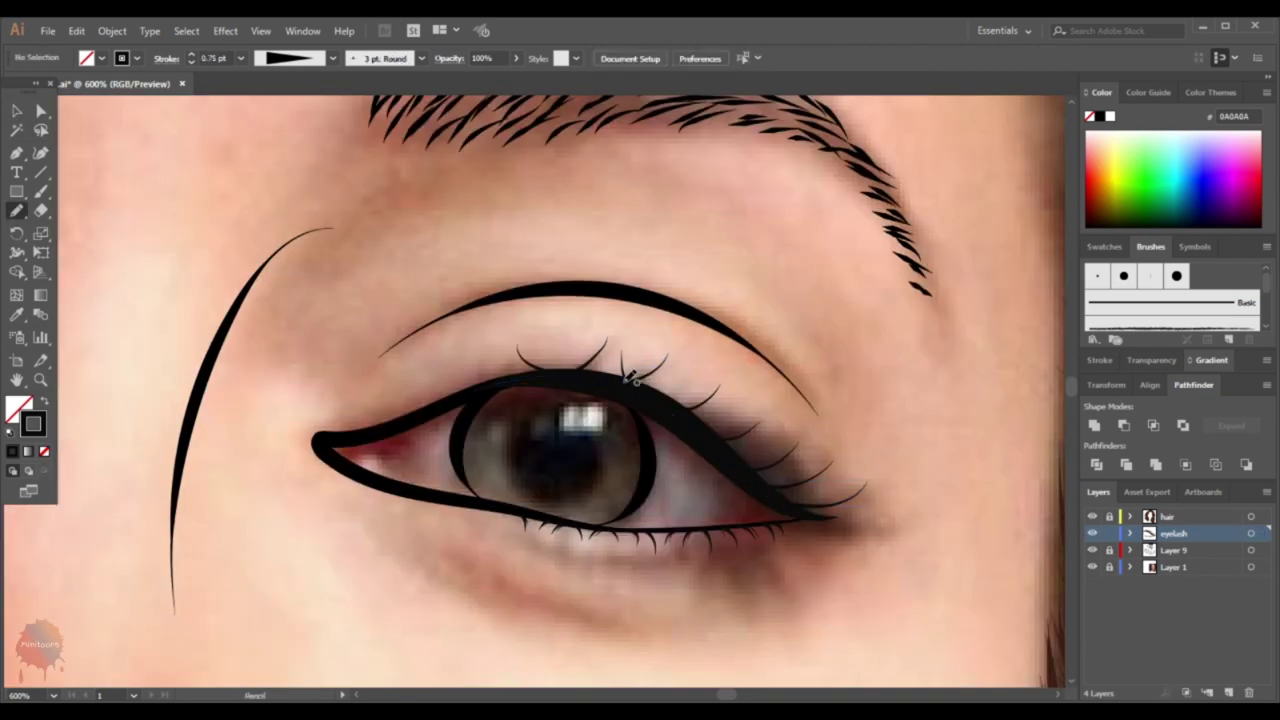
pyautogui.moveTo(622, 380); pyautogui.dragTo(667, 375)
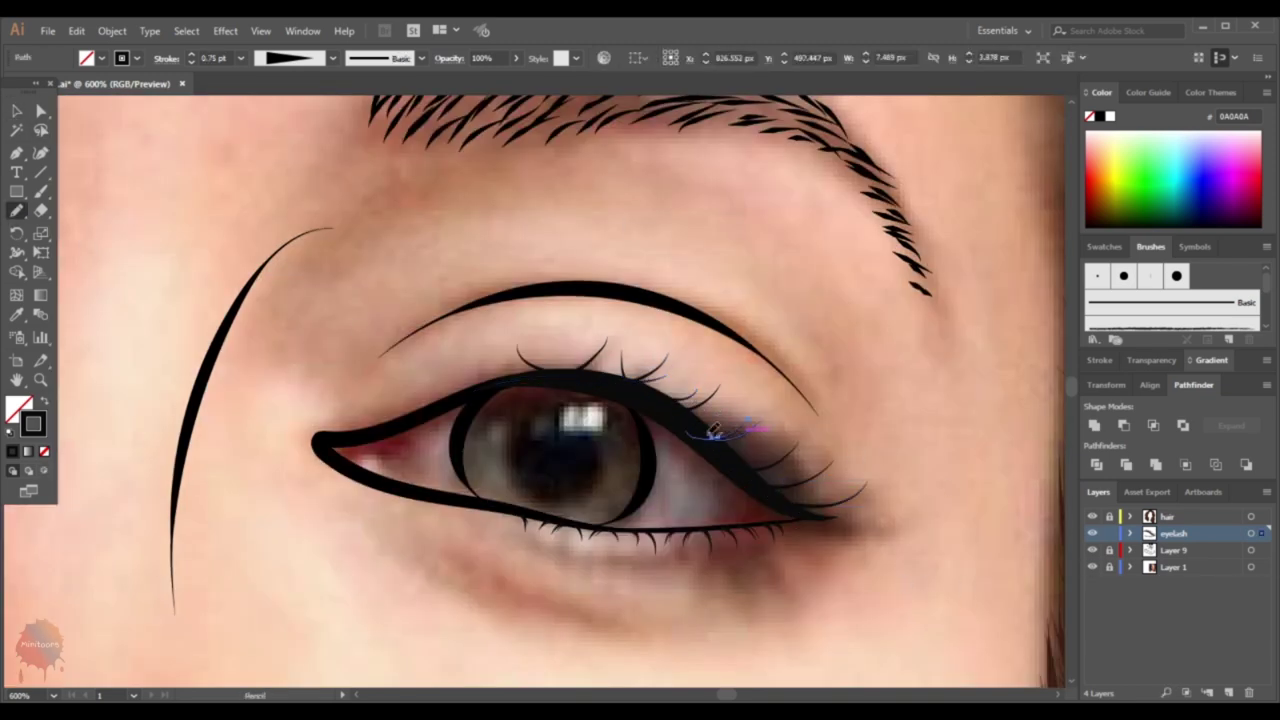
pyautogui.moveTo(690, 420); pyautogui.dragTo(722, 415)
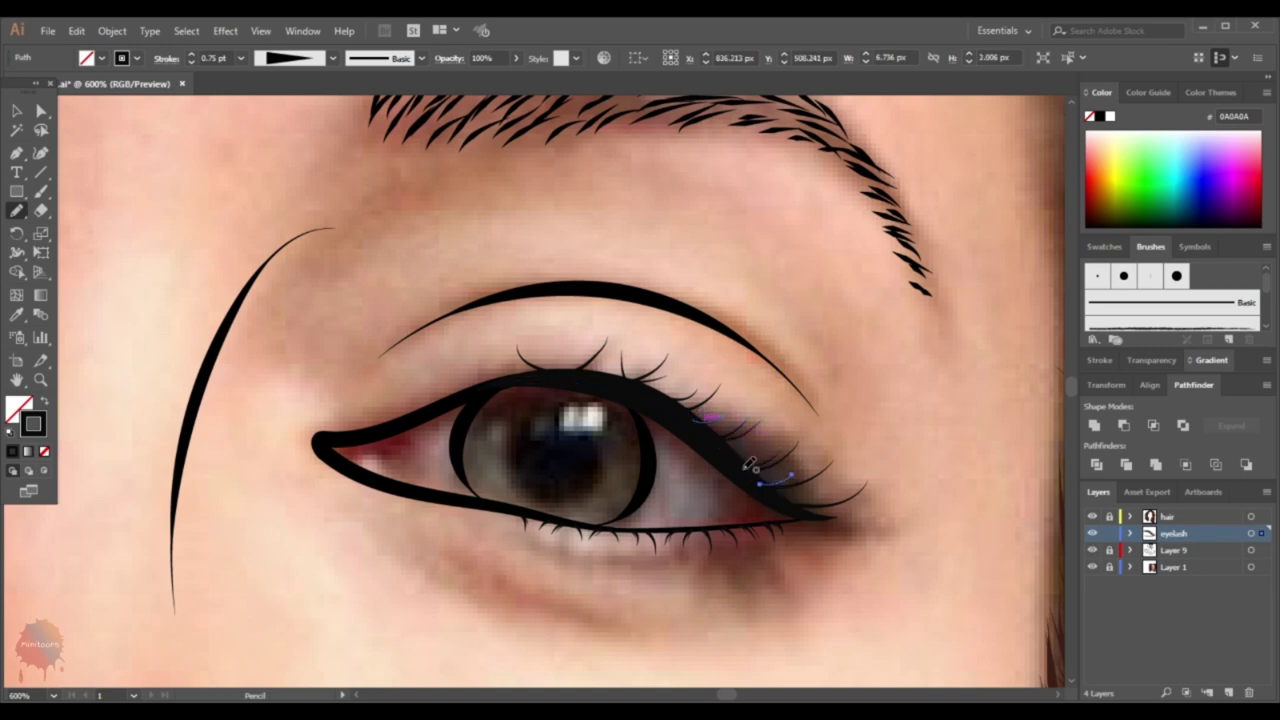
# Hide the reference photo, toggle Outline view to check lashes, then zoom to the left eye
pyautogui.press('v')
pyautogui.click(714, 266)
pyautogui.hotkey('ctrl', 'y')
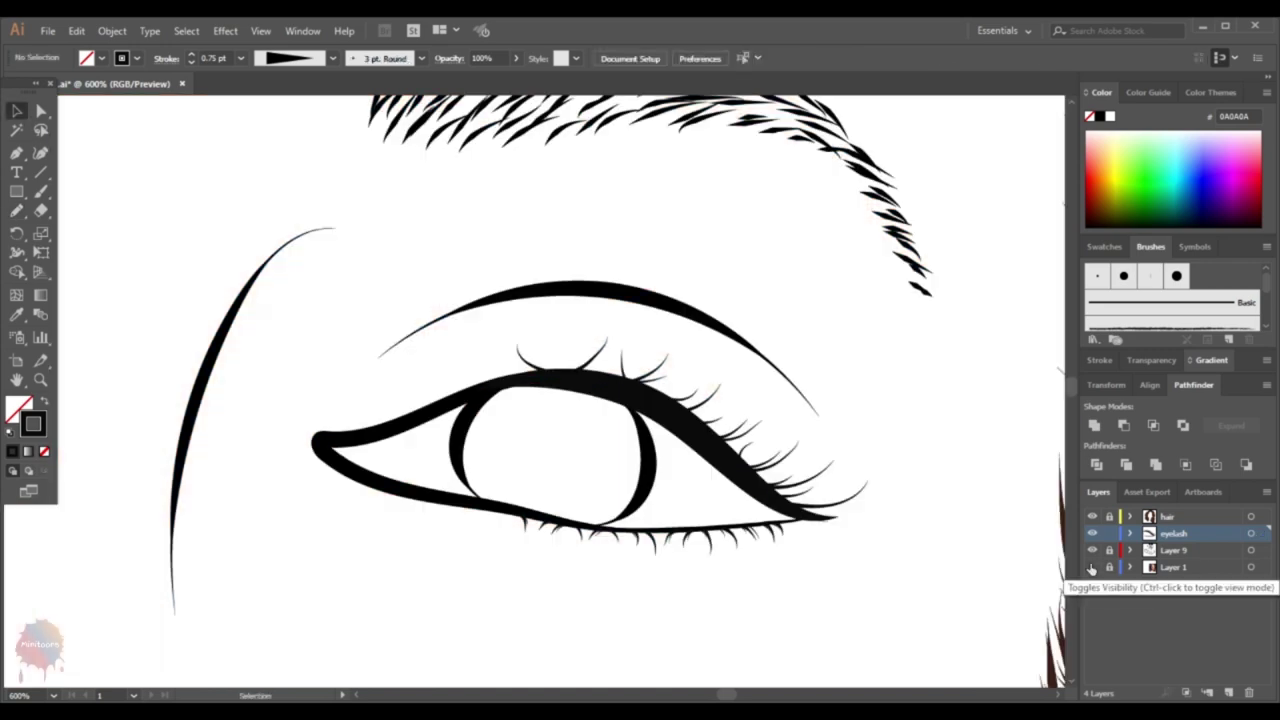
pyautogui.hotkey('ctrl', 'y')
pyautogui.press('v')
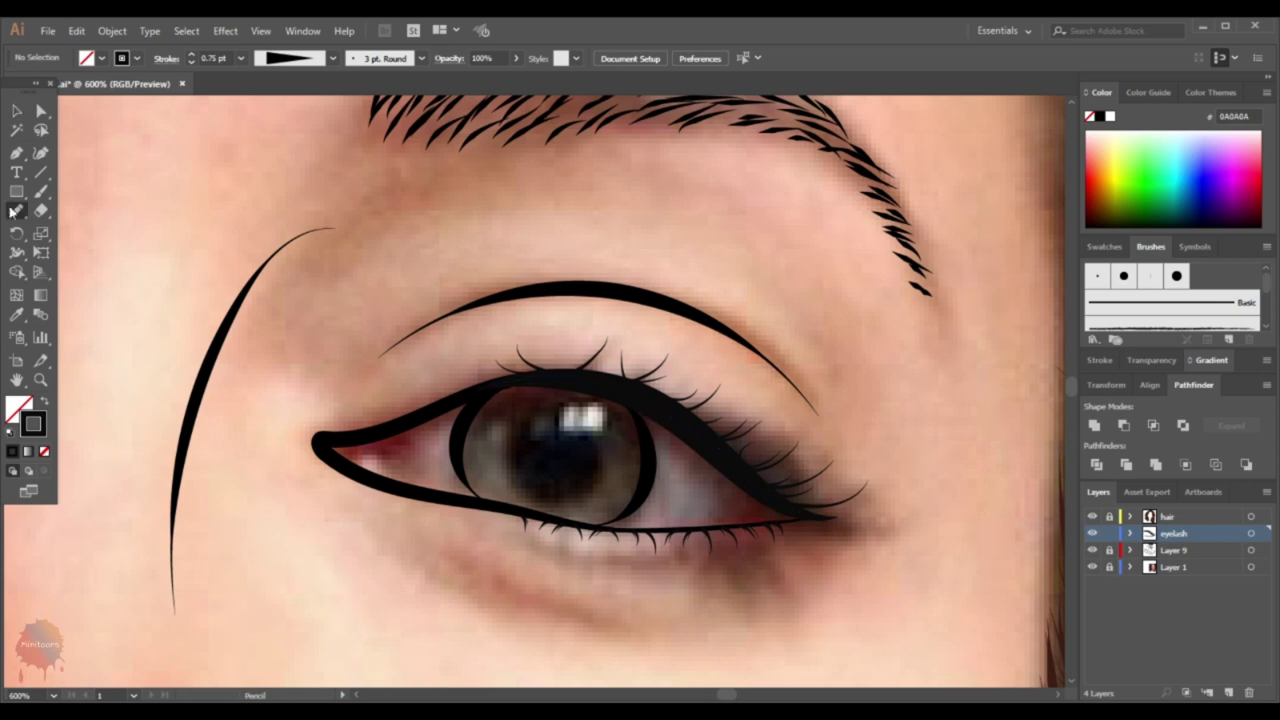
pyautogui.press('v')
pyautogui.click(1092, 567)
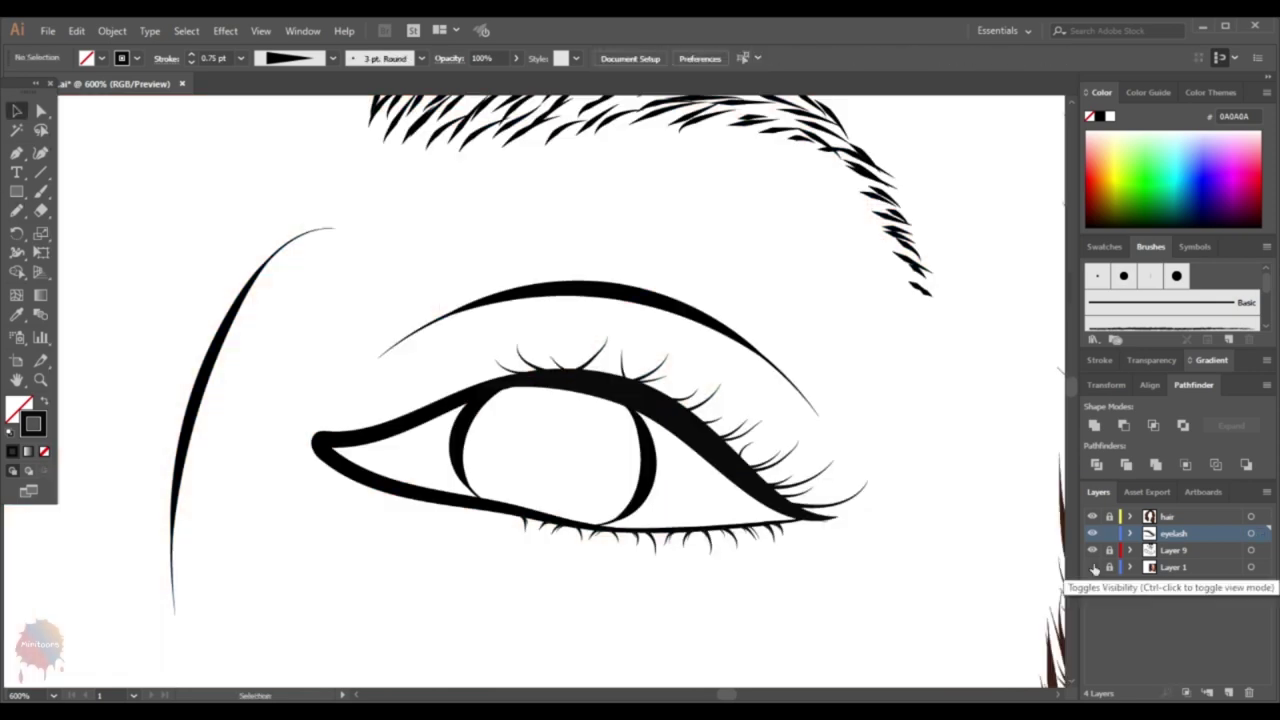
pyautogui.hotkey('ctrl', '1')
pyautogui.hotkey('ctrl', '+')
pyautogui.hotkey('ctrl', '+')
pyautogui.hotkey('ctrl', '+')
pyautogui.press('b')
pyautogui.click(333, 57)
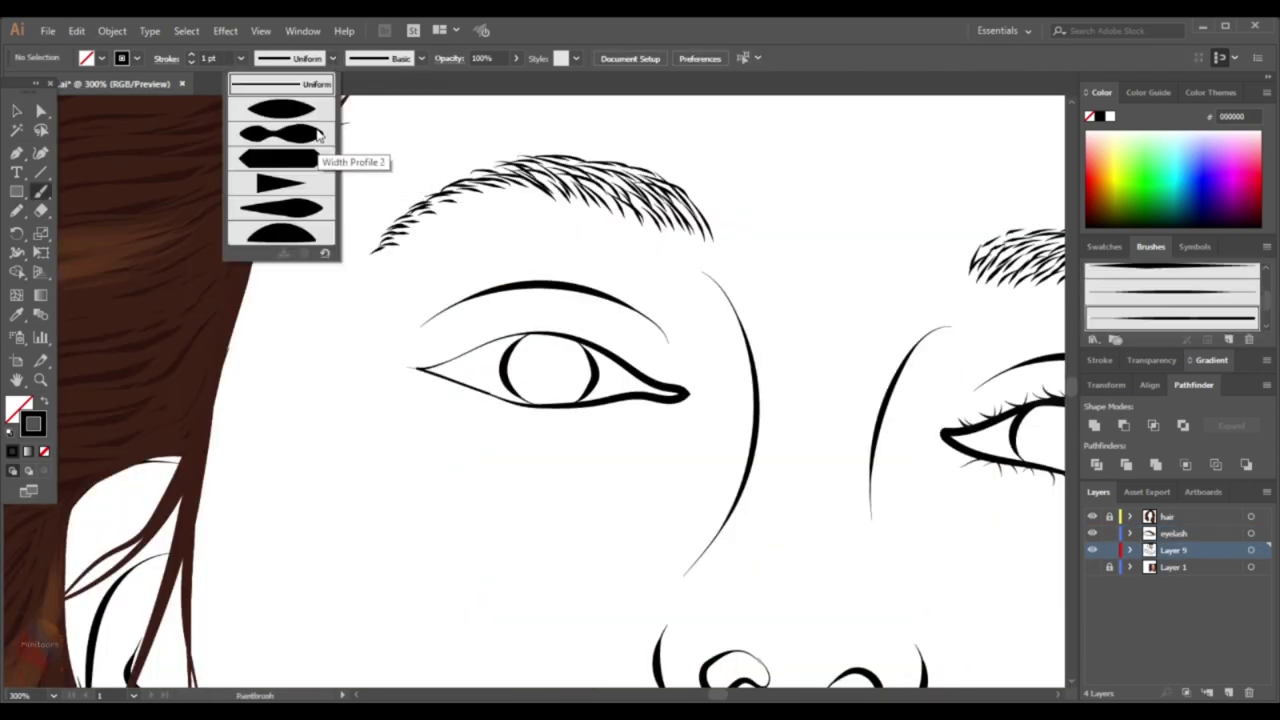
# Give the eyelid line a tapered width profile and 6 pt stroke weight
pyautogui.click(300, 157)
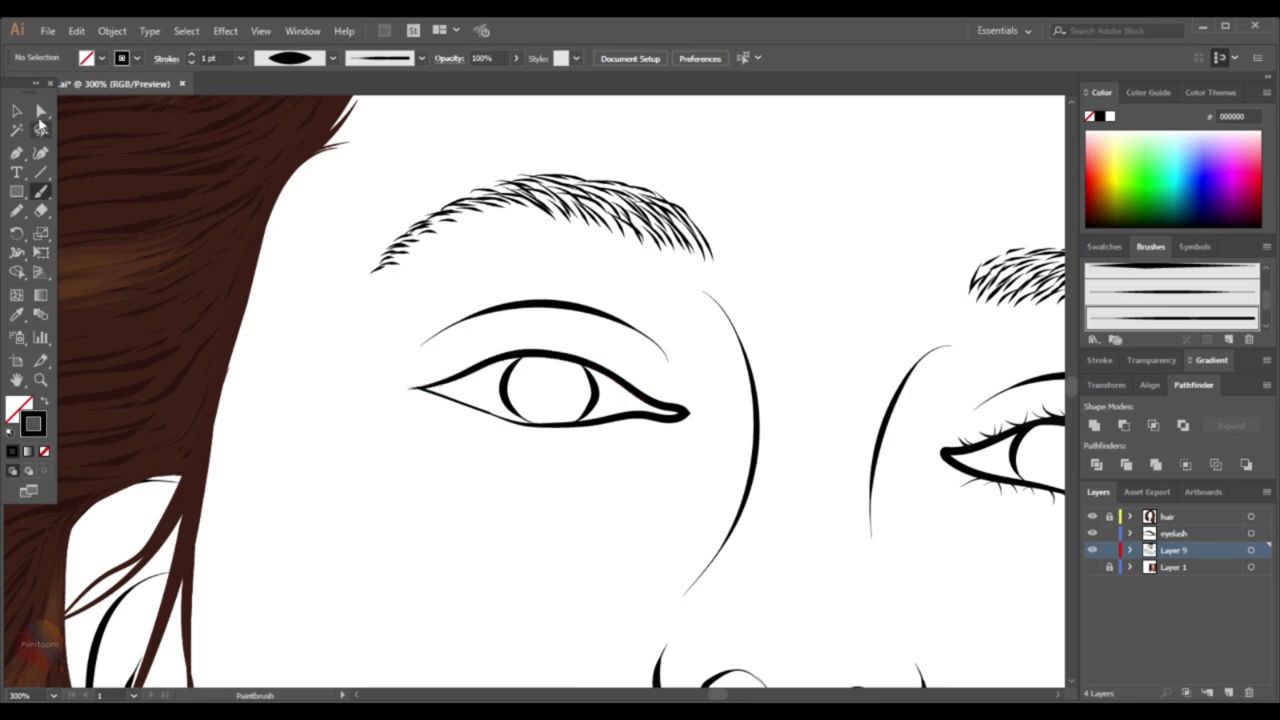
pyautogui.click(240, 57)
pyautogui.click(255, 205)
pyautogui.press('v')
pyautogui.hotkey('ctrl', '+')
pyautogui.hotkey('ctrl', '+')
pyautogui.hotkey('ctrl', '+')
pyautogui.press('b')
# Draw tapered lashes from the inner corner along the upper lid
pyautogui.moveTo(290, 372); pyautogui.dragTo(400, 425)
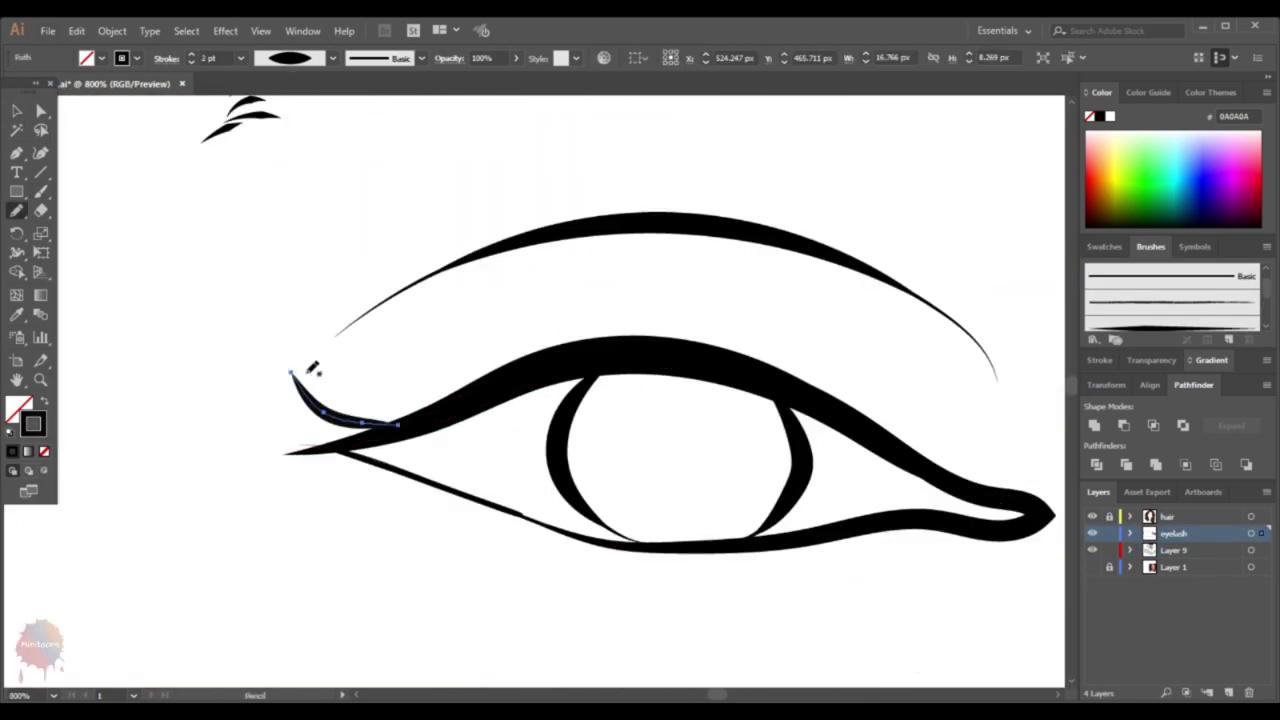
pyautogui.click(333, 57)
pyautogui.click(300, 186)
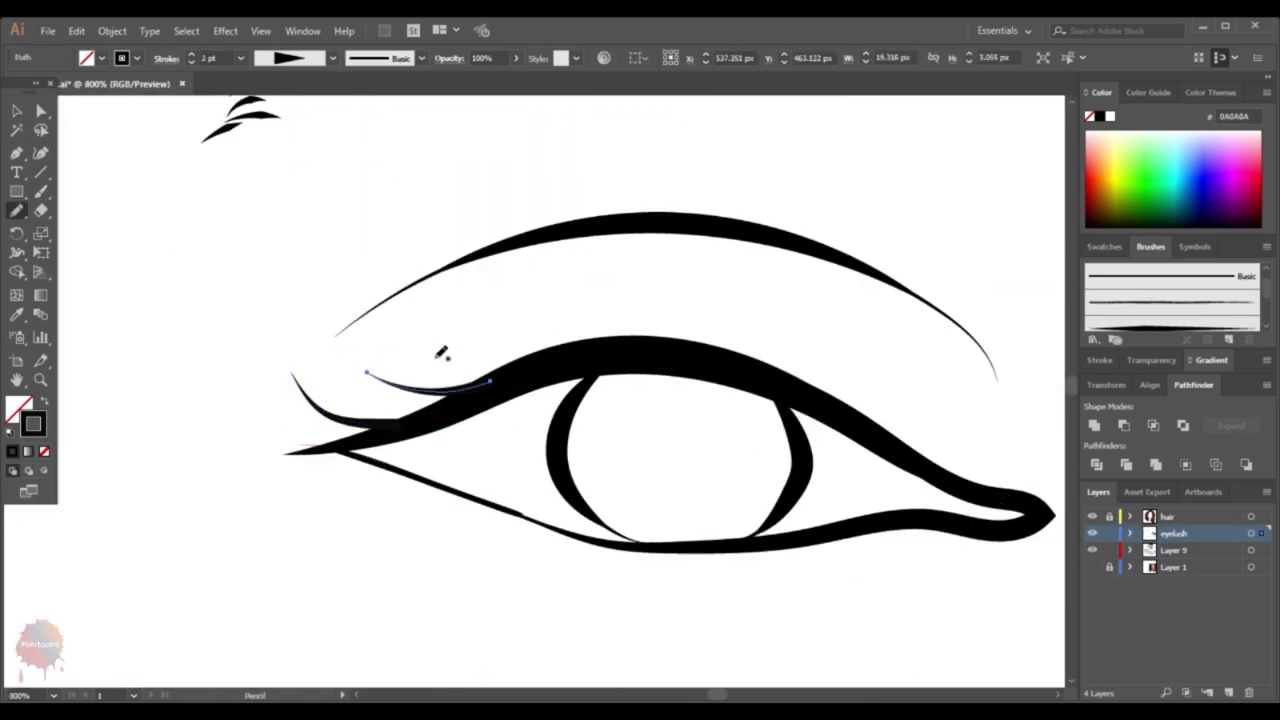
pyautogui.moveTo(470, 393); pyautogui.dragTo(386, 368)
pyautogui.moveTo(442, 336)
pyautogui.mouseDown()
pyautogui.moveTo(535, 362)
pyautogui.moveTo(600, 300)
pyautogui.mouseUp()
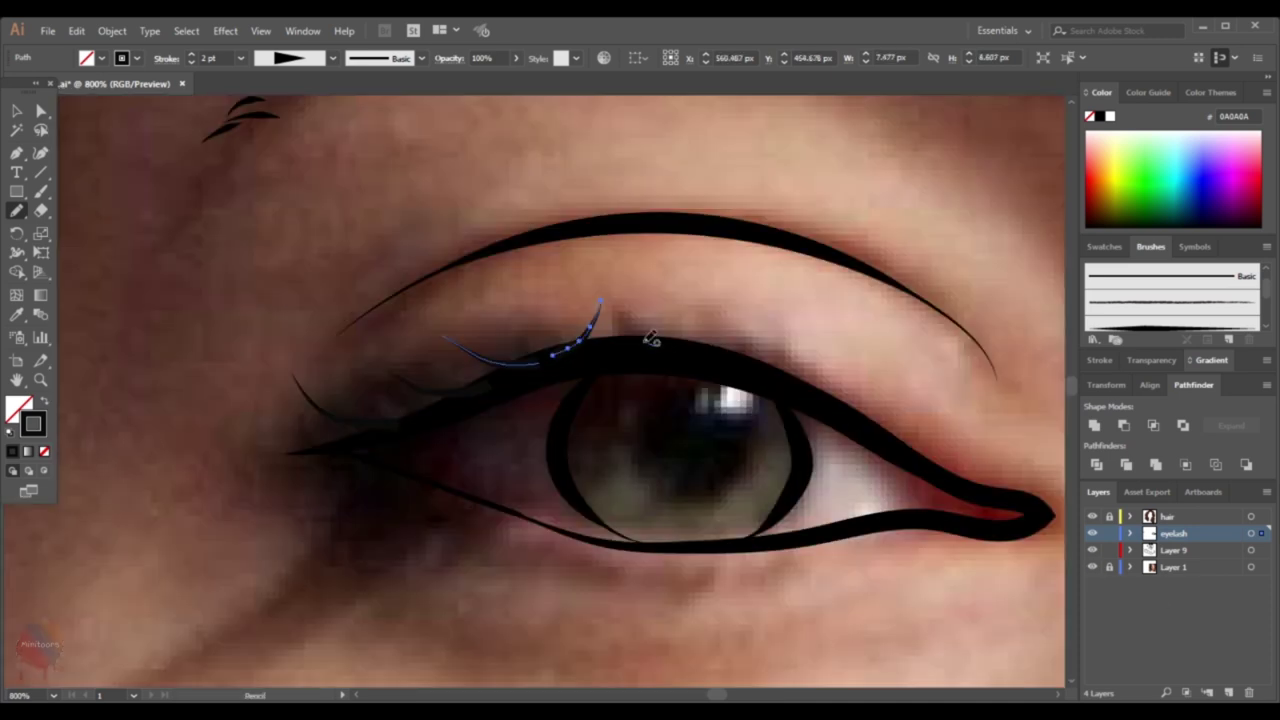
pyautogui.moveTo(682, 352); pyautogui.dragTo(728, 296)
pyautogui.moveTo(750, 365); pyautogui.dragTo(800, 338)
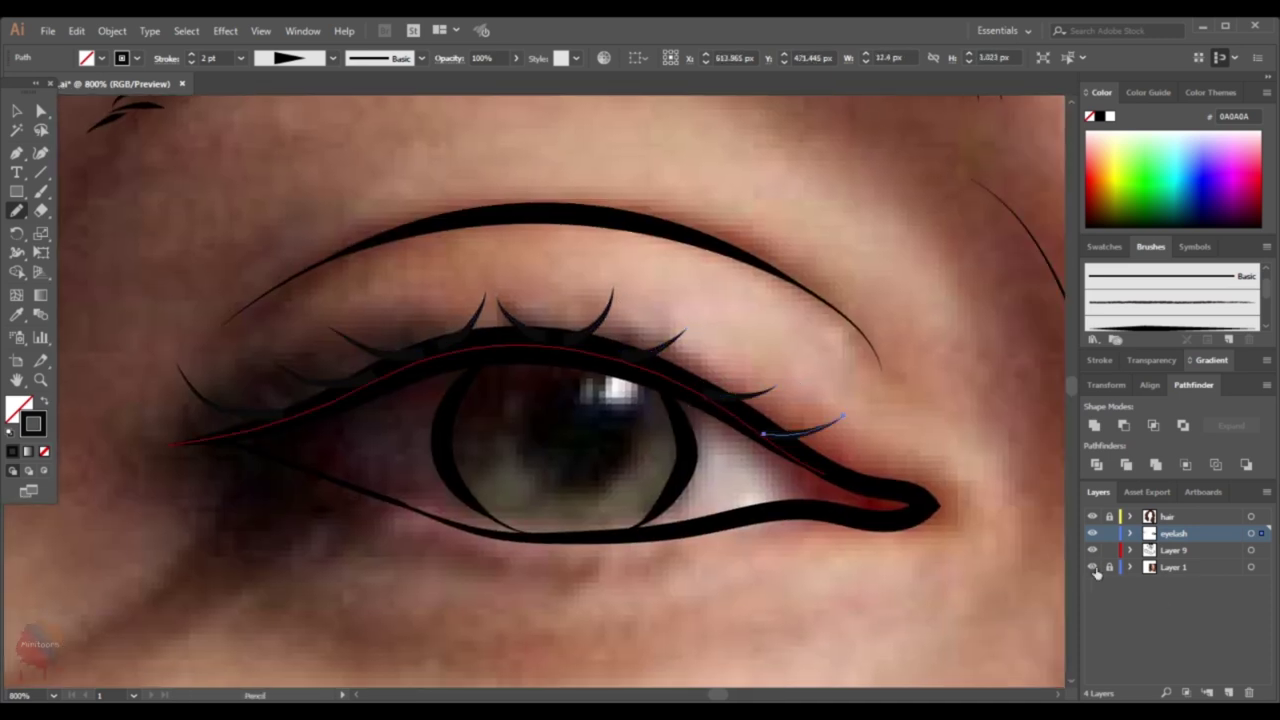
# Add more tapered lashes across the inner and middle upper lid
pyautogui.hotkey('ctrl', '-')
pyautogui.hotkey('ctrl', '-')
pyautogui.hotkey('ctrl', '-')
pyautogui.hotkey('ctrl', '+')
pyautogui.hotkey('ctrl', '+')
pyautogui.hotkey('ctrl', '+')
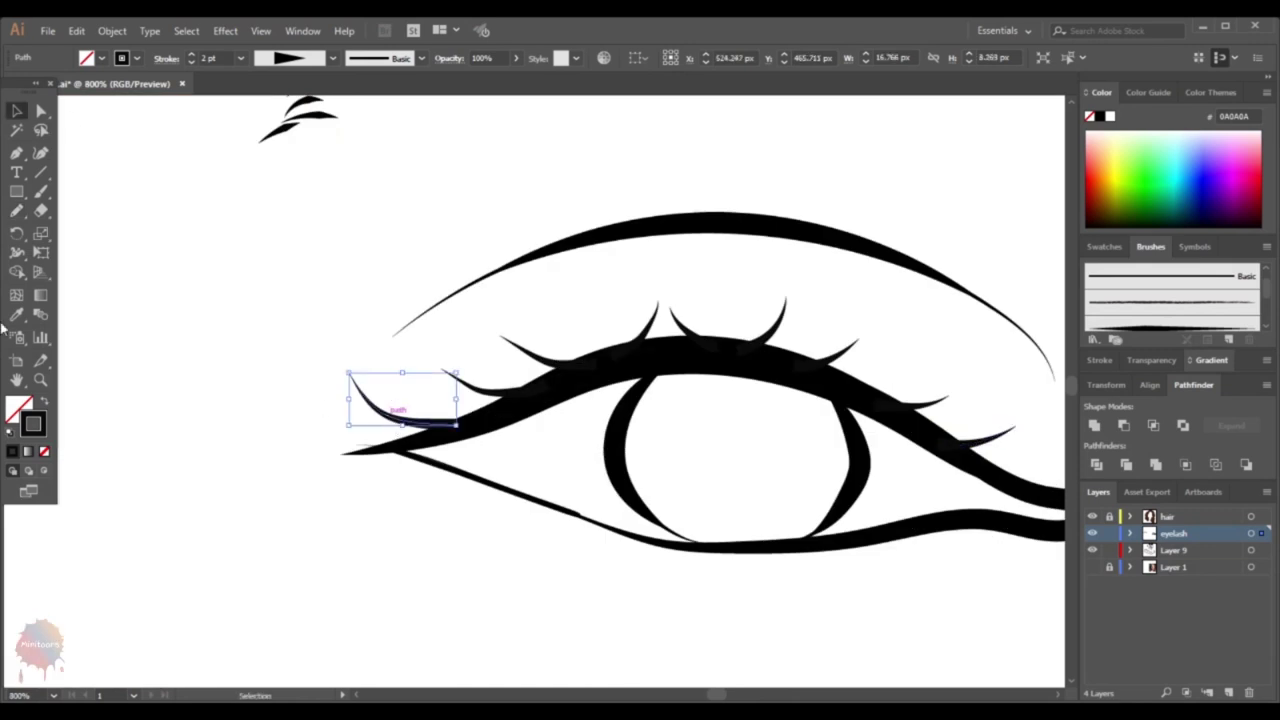
pyautogui.hotkey('ctrl', '-')
pyautogui.scroll(2, 344, 403)
pyautogui.moveTo(292, 385); pyautogui.dragTo(405, 428)
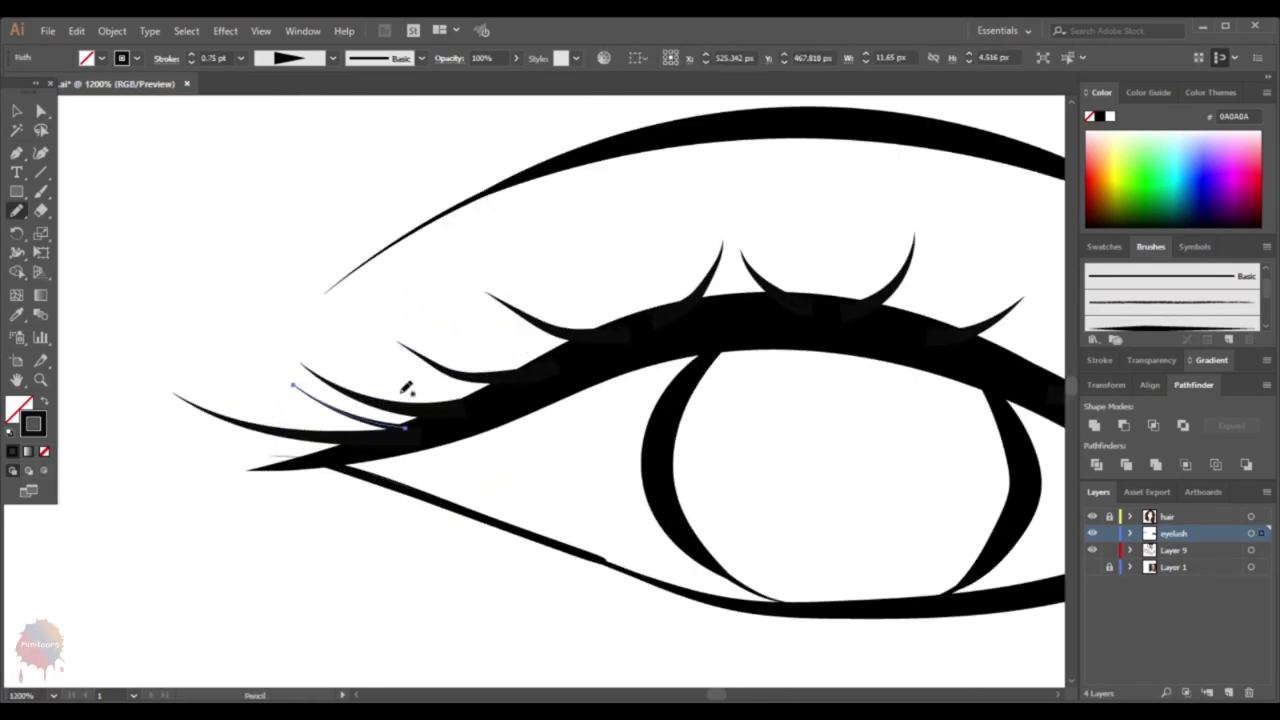
pyautogui.moveTo(520, 370)
pyautogui.mouseDown()
pyautogui.moveTo(515, 330)
pyautogui.moveTo(582, 268)
pyautogui.mouseUp()
pyautogui.moveTo(632, 318); pyautogui.dragTo(658, 261)
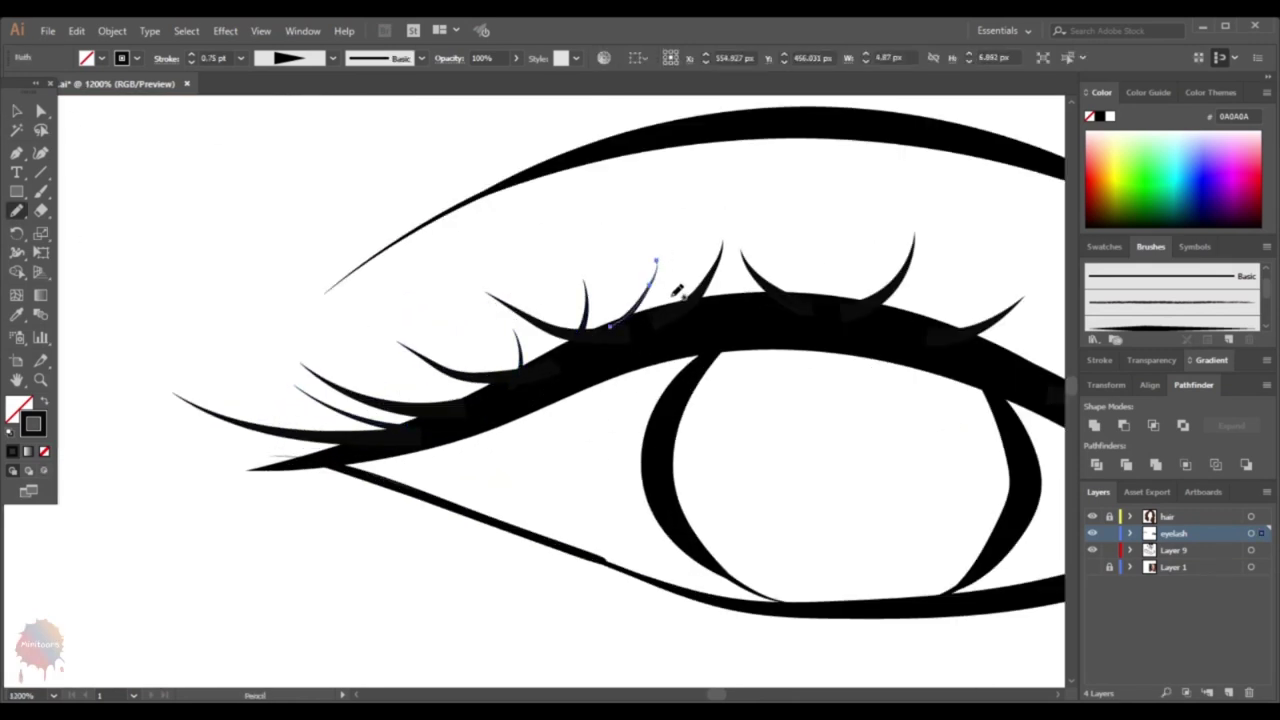
pyautogui.moveTo(667, 308); pyautogui.dragTo(701, 255)
# Fill the outer corner of the upper lid with four more lashes
pyautogui.moveTo(783, 253); pyautogui.dragTo(531, 325)
pyautogui.moveTo(557, 366); pyautogui.dragTo(562, 376)
pyautogui.moveTo(585, 376); pyautogui.dragTo(645, 320)
pyautogui.moveTo(650, 398)
pyautogui.mouseDown()
pyautogui.moveTo(740, 376)
pyautogui.moveTo(544, 311)
pyautogui.mouseUp()
pyautogui.moveTo(590, 412); pyautogui.dragTo(695, 400)
pyautogui.moveTo(545, 386); pyautogui.dragTo(623, 362)
pyautogui.scroll(-2, 623, 362)
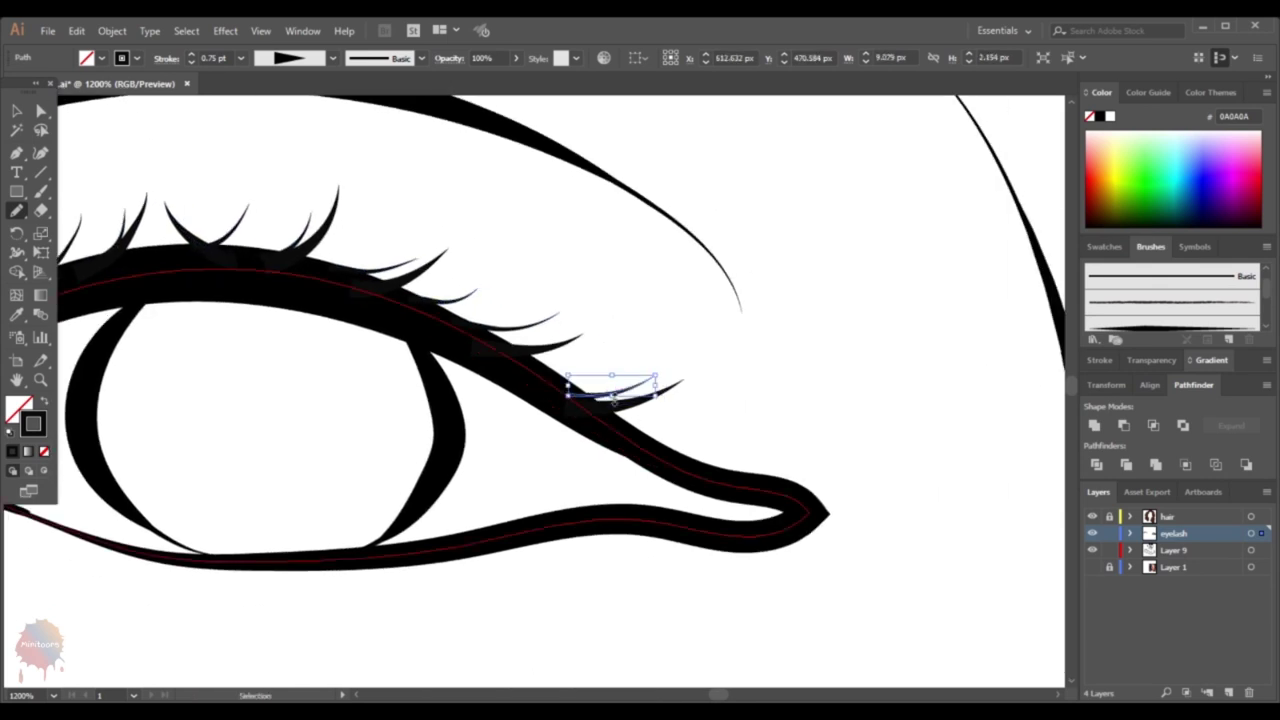
pyautogui.scroll(-3, 590, 360)
pyautogui.scroll(-2, 603, 280)
pyautogui.scroll(3, 500, 330)
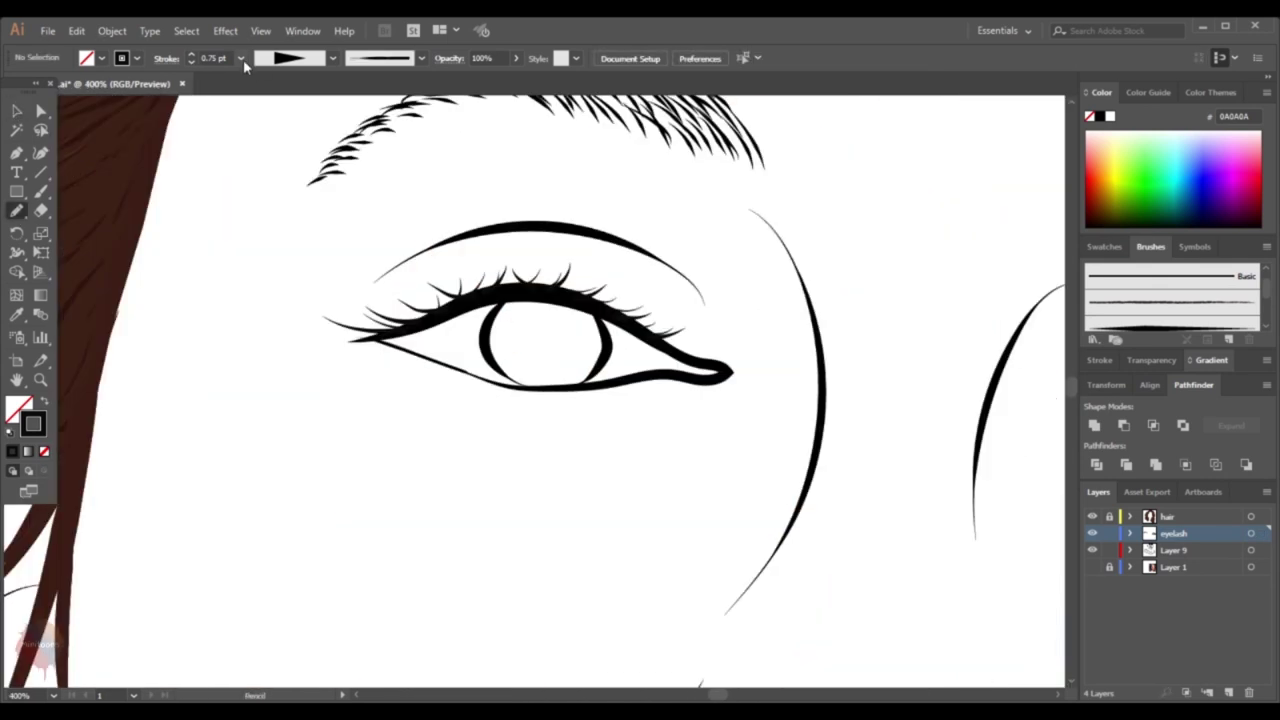
pyautogui.scroll(-2, 600, 330)
pyautogui.press('i')
pyautogui.scroll(1, 832, 370)
# Draw short Pencil lashes along the lower lid from the inner corner outward
pyautogui.scroll(2, 300, 330)
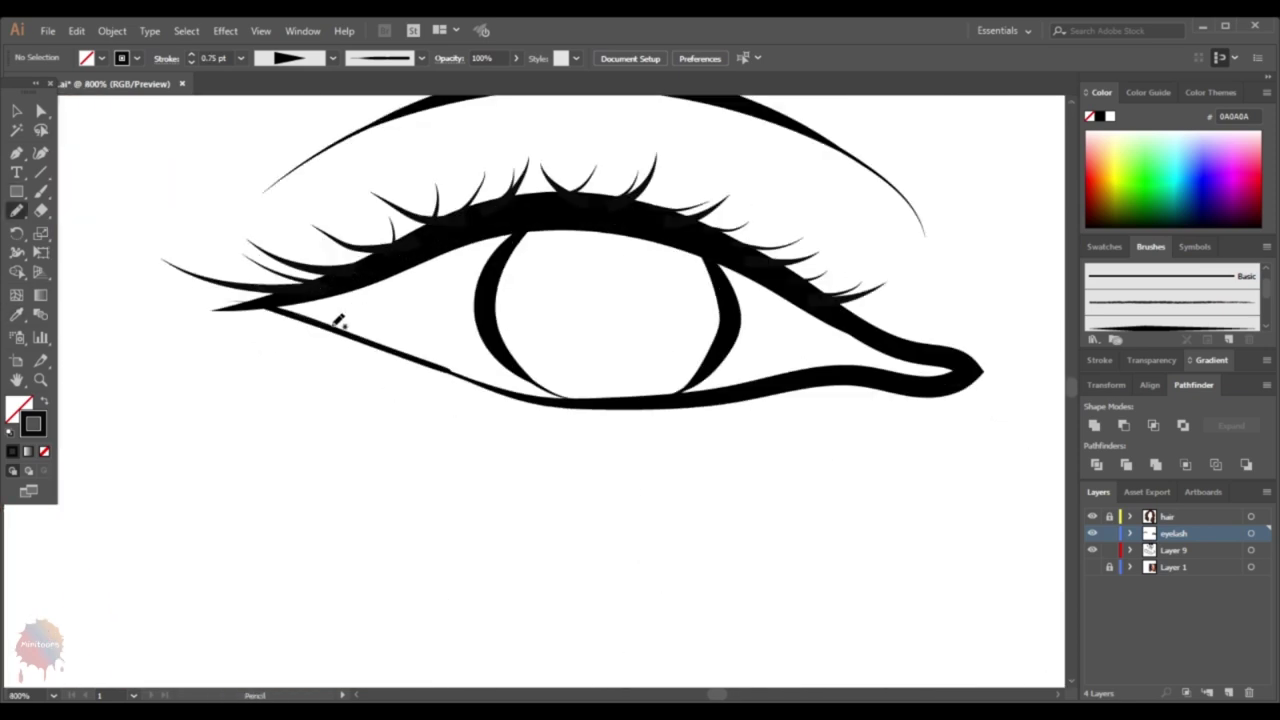
pyautogui.scroll(1, 320, 315)
pyautogui.press('n')
pyautogui.moveTo(316, 320); pyautogui.dragTo(243, 331)
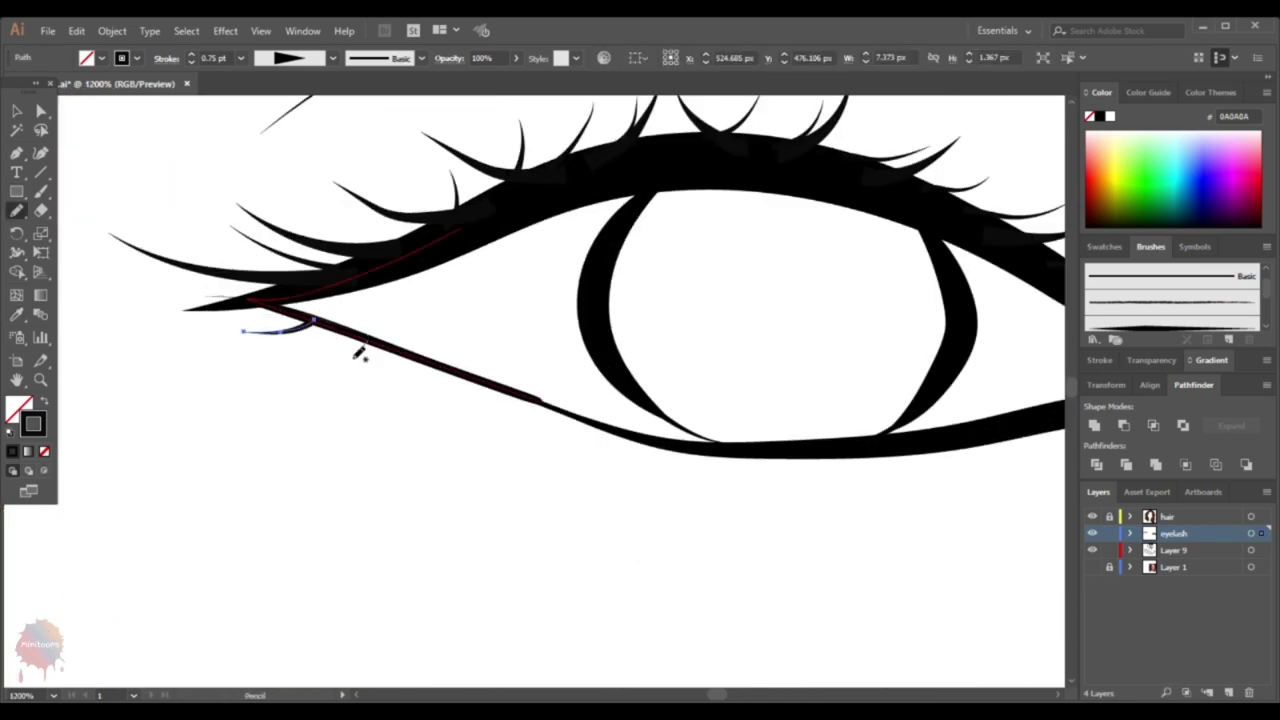
pyautogui.moveTo(656, 433); pyautogui.dragTo(421, 413)
pyautogui.moveTo(420, 426); pyautogui.dragTo(345, 441)
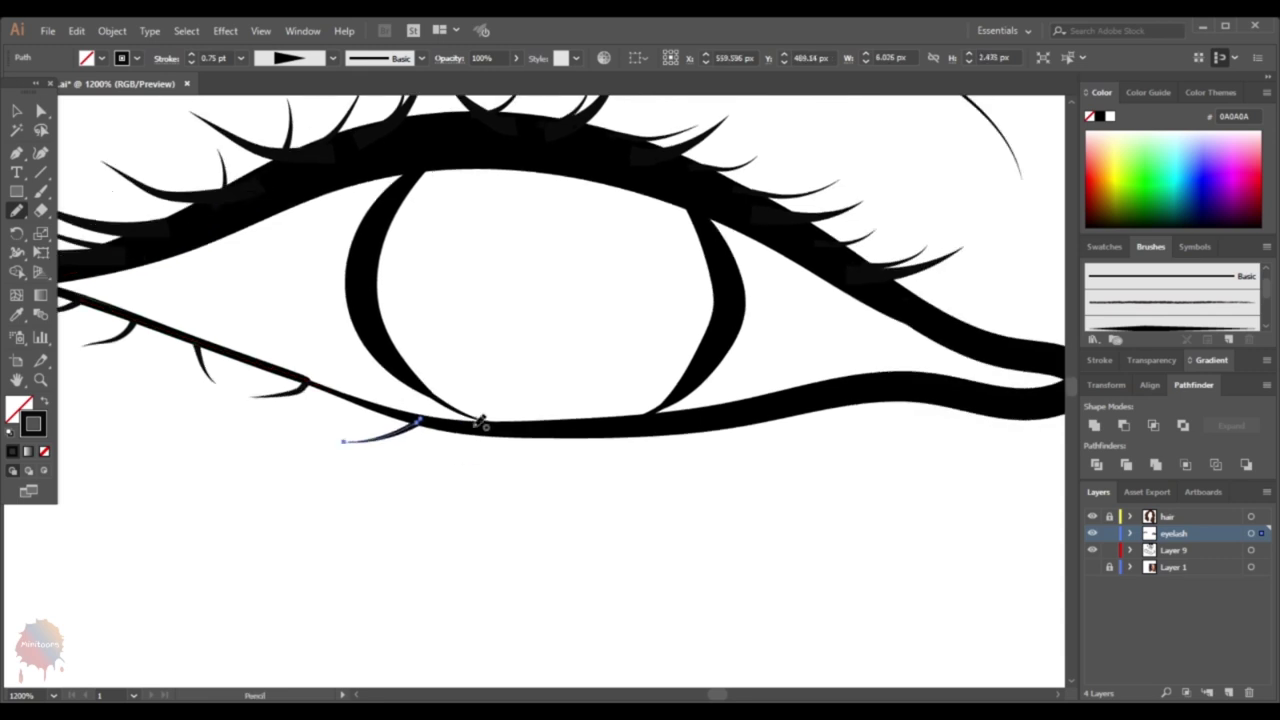
pyautogui.moveTo(480, 433); pyautogui.dragTo(658, 470)
pyautogui.moveTo(686, 428); pyautogui.dragTo(780, 453)
pyautogui.moveTo(878, 392); pyautogui.dragTo(856, 455)
pyautogui.scroll(-3, 900, 470)
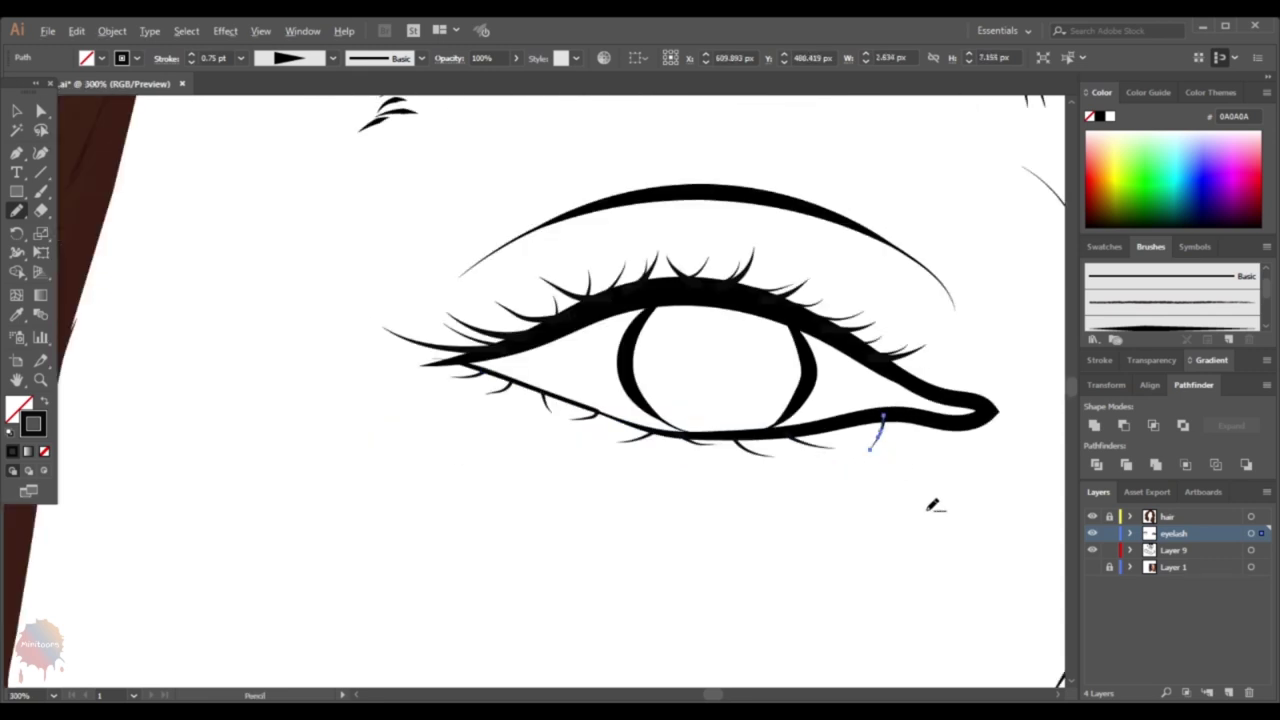
pyautogui.scroll(-2, 930, 500)
pyautogui.scroll(5, 300, 320)
# Set a 0.25 pt stroke and add fine lashes under the outer lower lid
pyautogui.keyDown('ctrl'); pyautogui.click(262, 300); pyautogui.keyUp('ctrl')
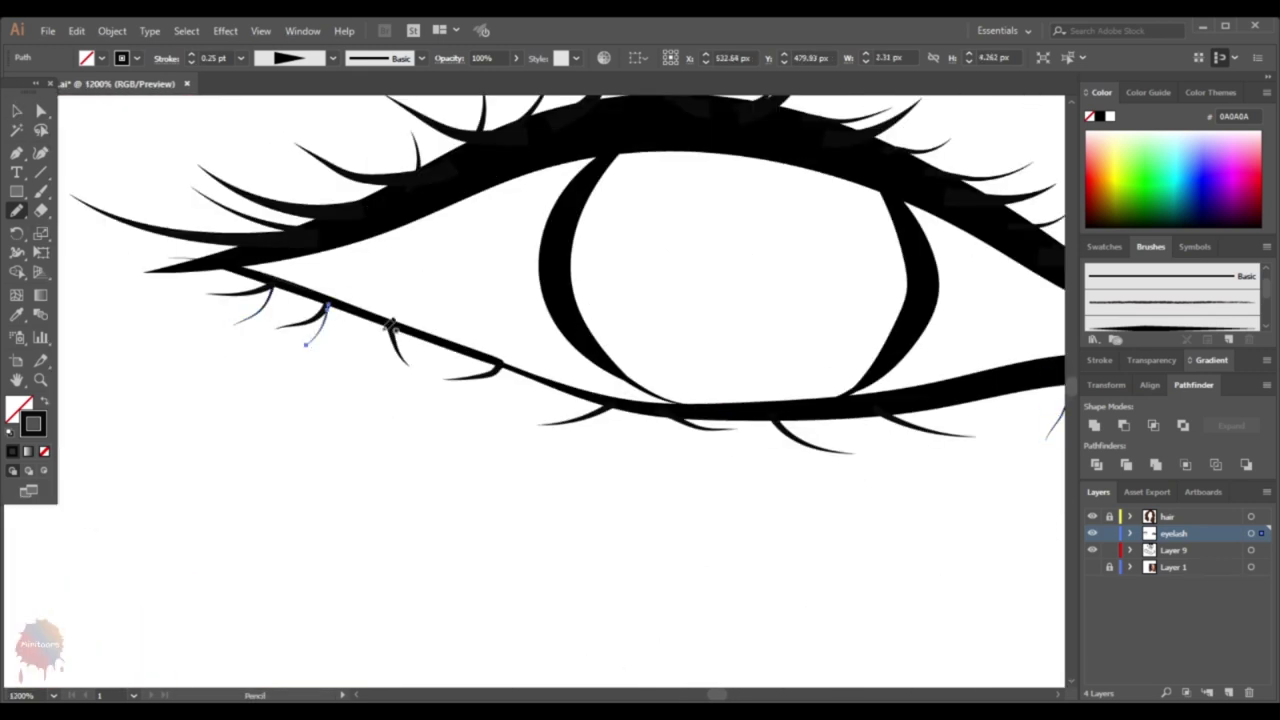
pyautogui.moveTo(601, 398); pyautogui.dragTo(637, 431)
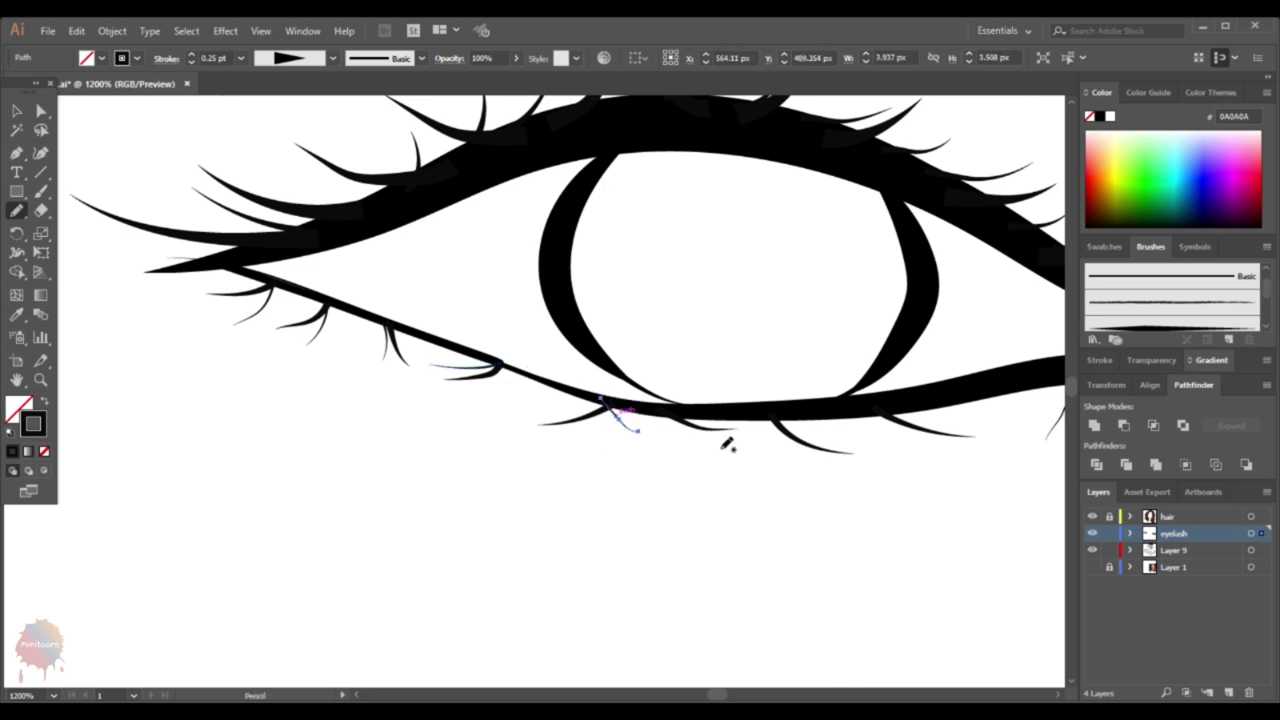
pyautogui.moveTo(766, 432); pyautogui.dragTo(504, 457)
pyautogui.moveTo(510, 434); pyautogui.dragTo(590, 455)
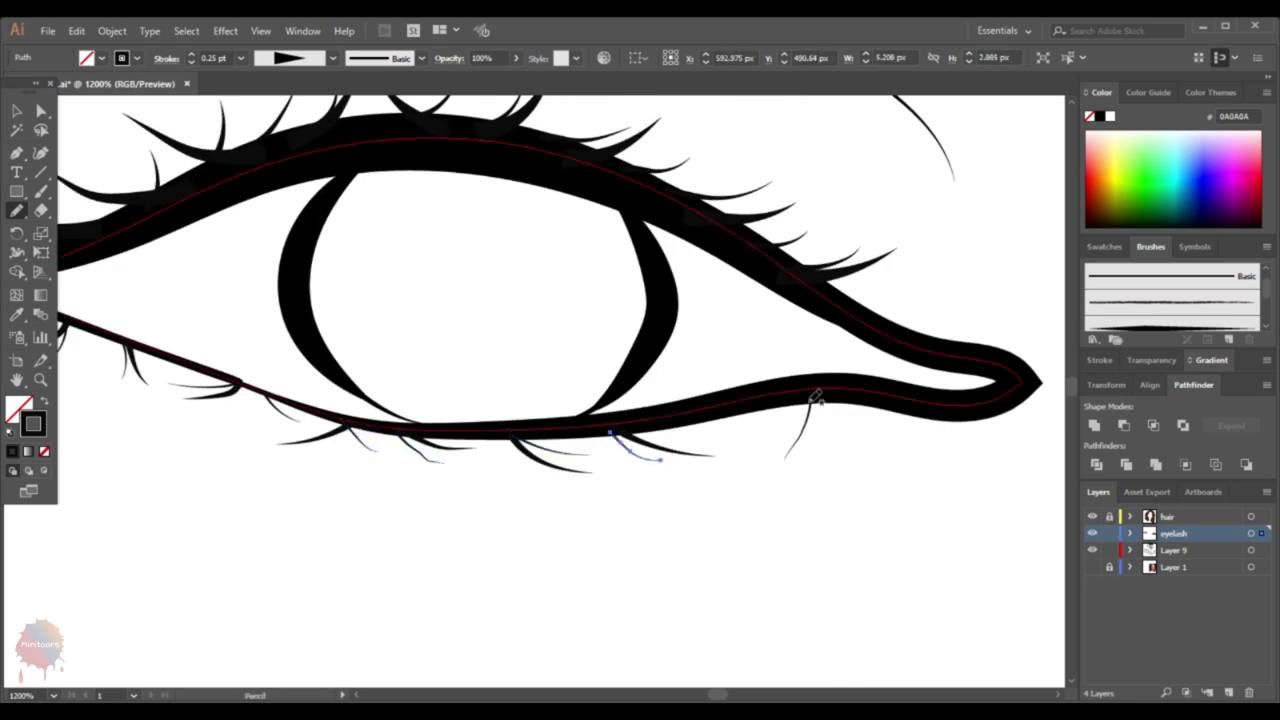
pyautogui.scroll(-3, 897, 477)
pyautogui.scroll(-2, 706, 466)
pyautogui.scroll(2, 380, 457)
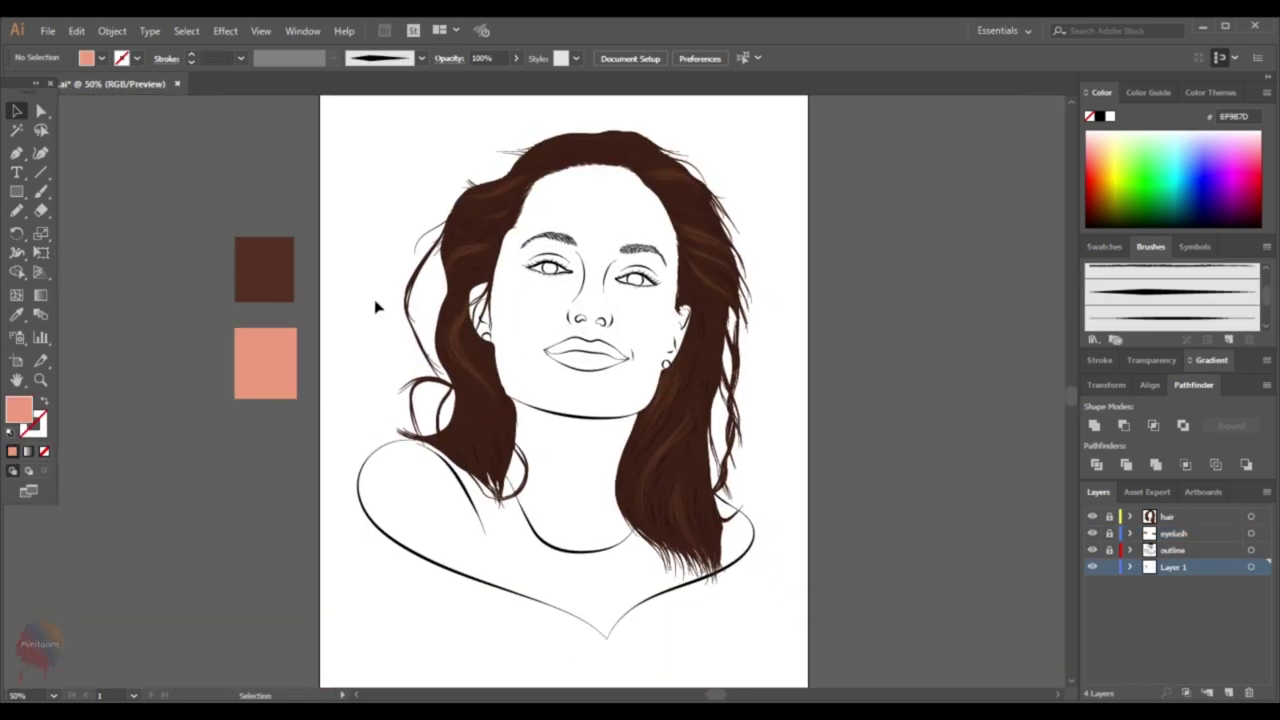
# Blend the dark and peach squares into an 8-step brown-to-peach swatch strip
pyautogui.moveTo(269, 398); pyautogui.dragTo(269, 472)
pyautogui.hotkey('ctrl', 'a')
pyautogui.click(112, 31)
pyautogui.click(478, 391)
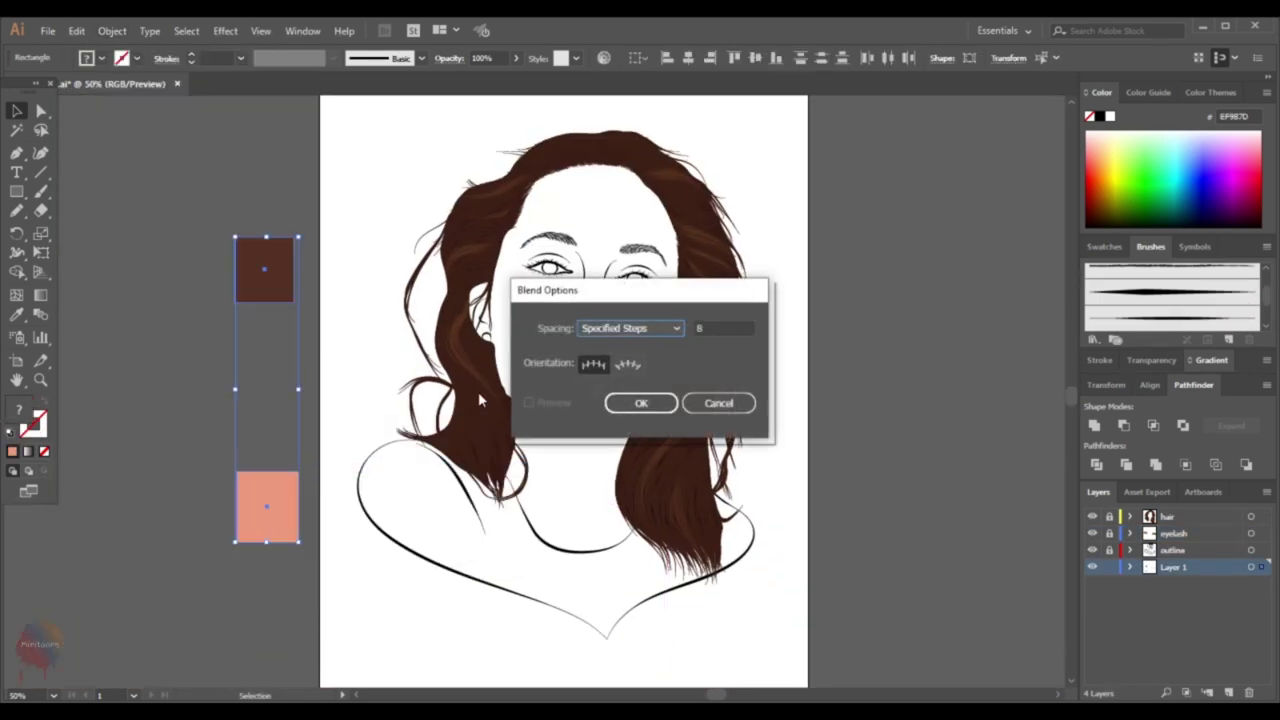
pyautogui.click(641, 403)
pyautogui.hotkey('ctrl', 'alt', 'b')
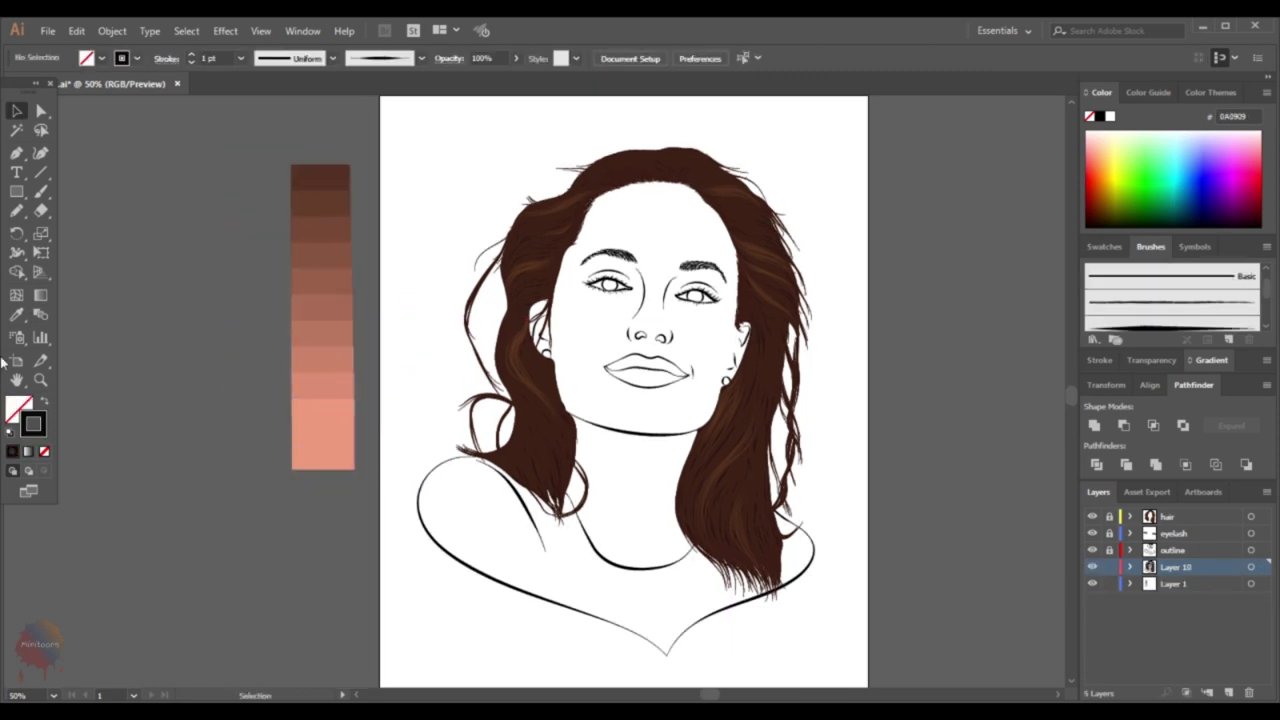
# Select all the hair strokes and expand their appearance into shapes
pyautogui.press('i')
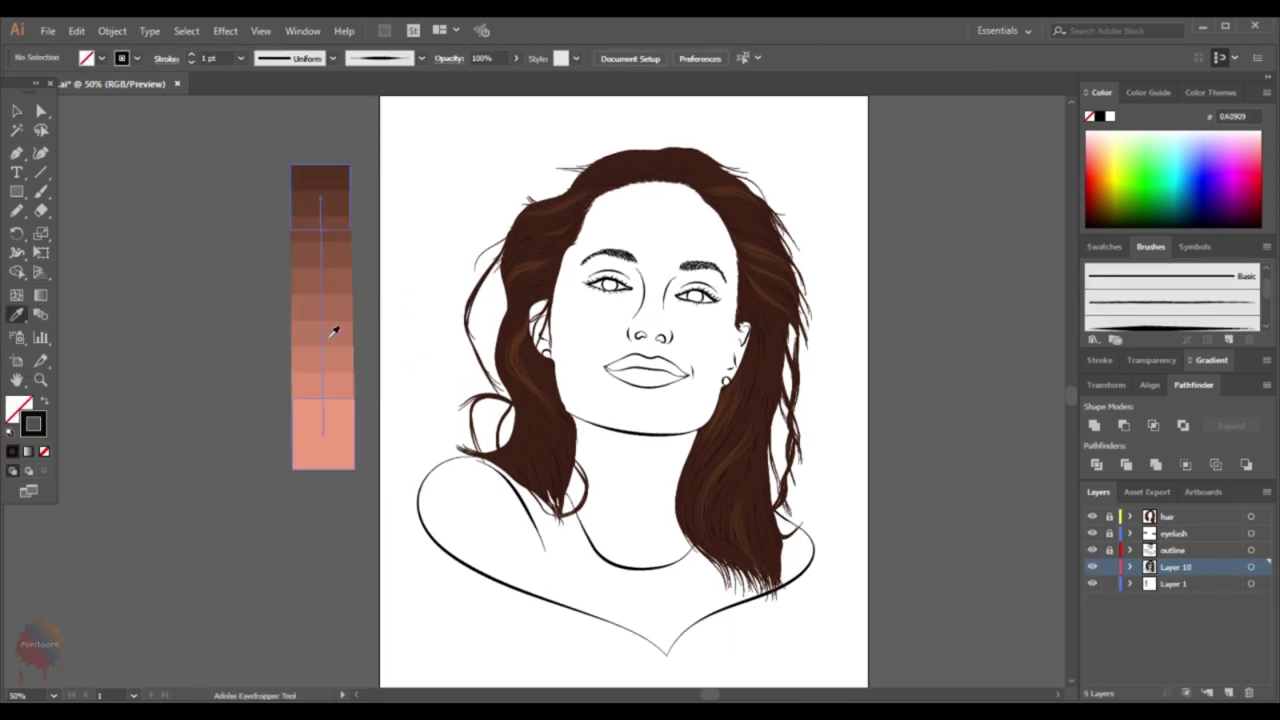
pyautogui.press('v')
pyautogui.moveTo(380, 112); pyautogui.dragTo(871, 632)
pyautogui.click(112, 31)
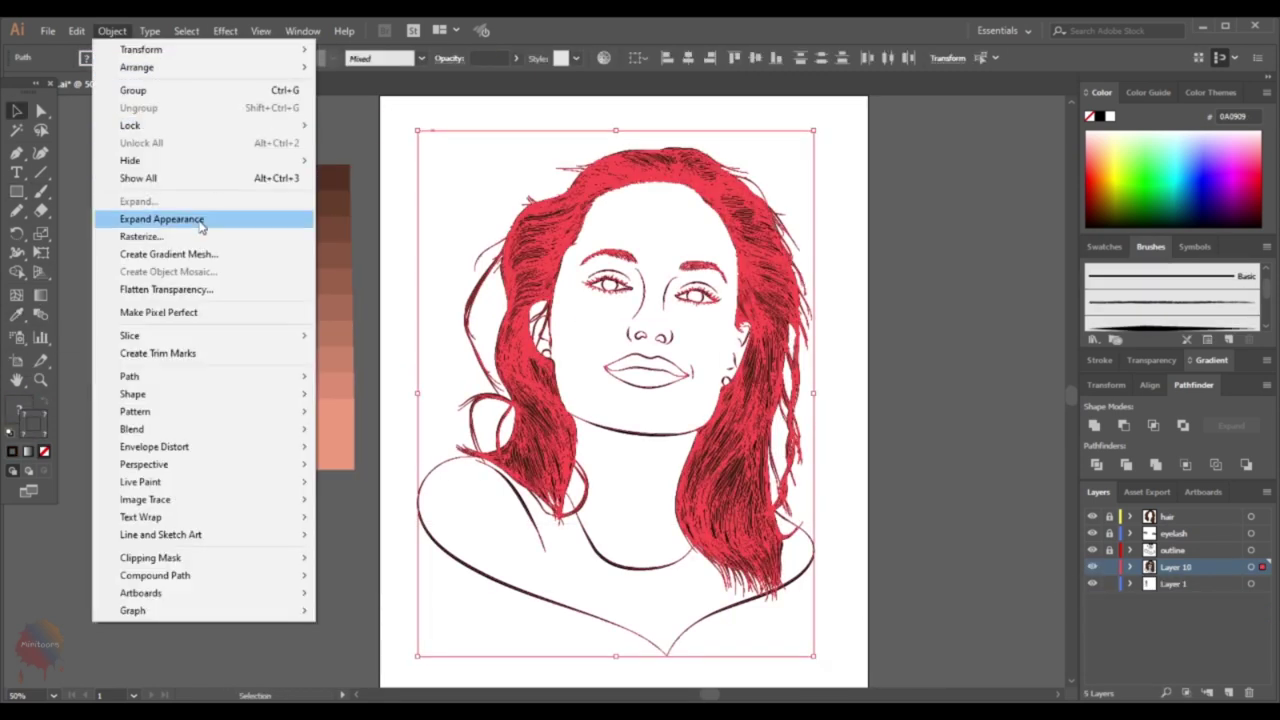
pyautogui.click(200, 226)
pyautogui.press('Return')
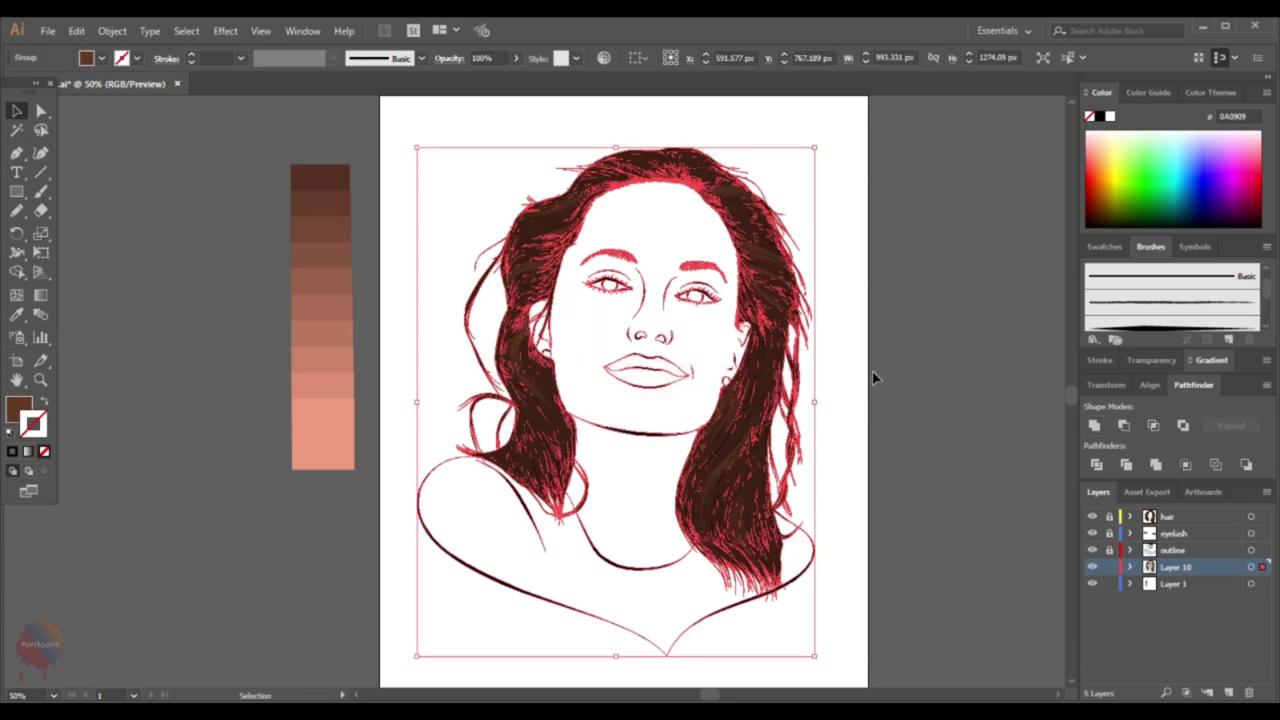
# Draw a skin-tone rectangle over the portrait, coloured from the swatch strip
pyautogui.click(872, 378)
pyautogui.press('i')
pyautogui.click(341, 330)
pyautogui.press('m')
pyautogui.moveTo(409, 124)
pyautogui.mouseDown()
pyautogui.moveTo(668, 357)
pyautogui.moveTo(840, 662)
pyautogui.mouseUp()
pyautogui.press('v')
pyautogui.rightClick(659, 233)
# Send the skin rectangle behind the artwork and select every portrait object
pyautogui.click(873, 534)
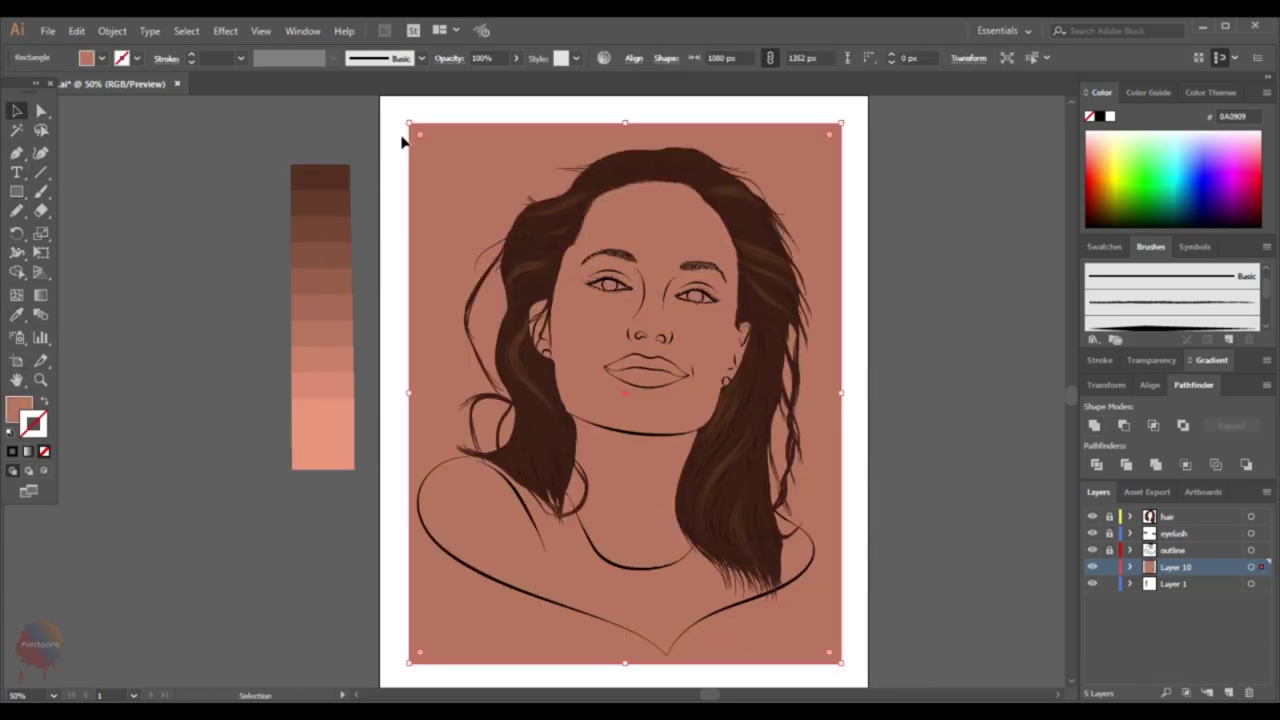
pyautogui.moveTo(392, 108); pyautogui.dragTo(880, 688)
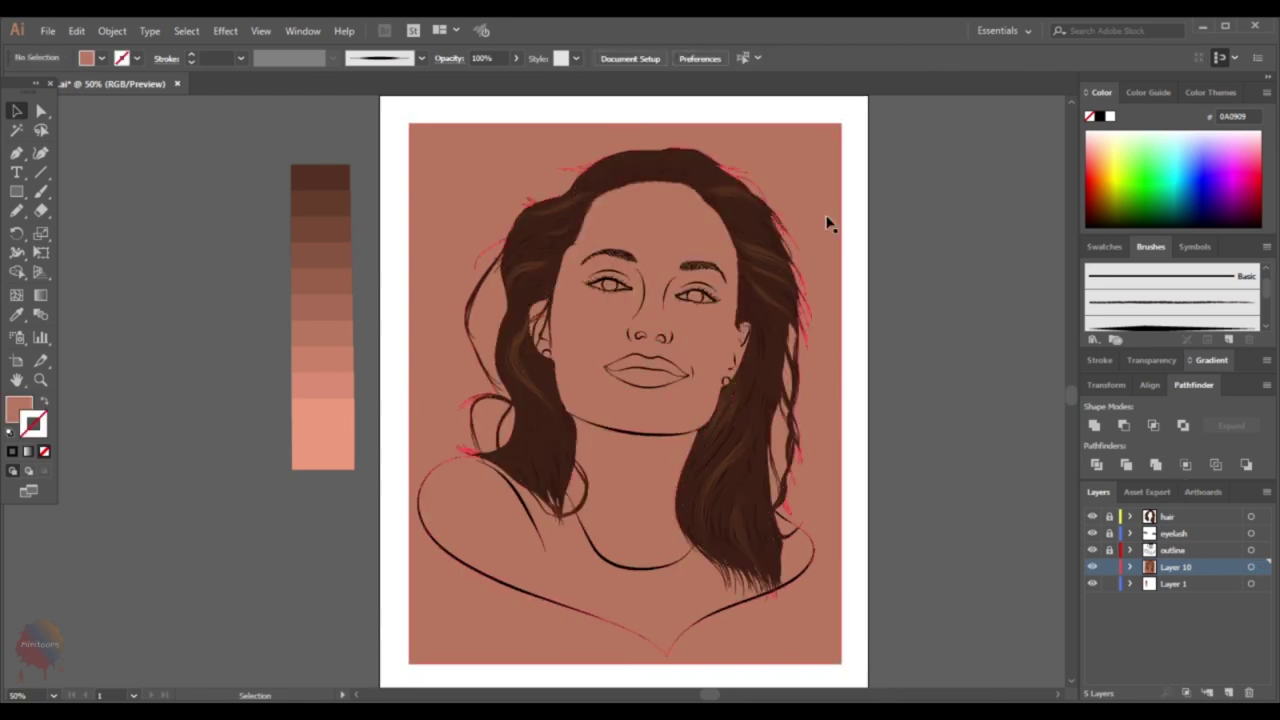
pyautogui.click(186, 31)
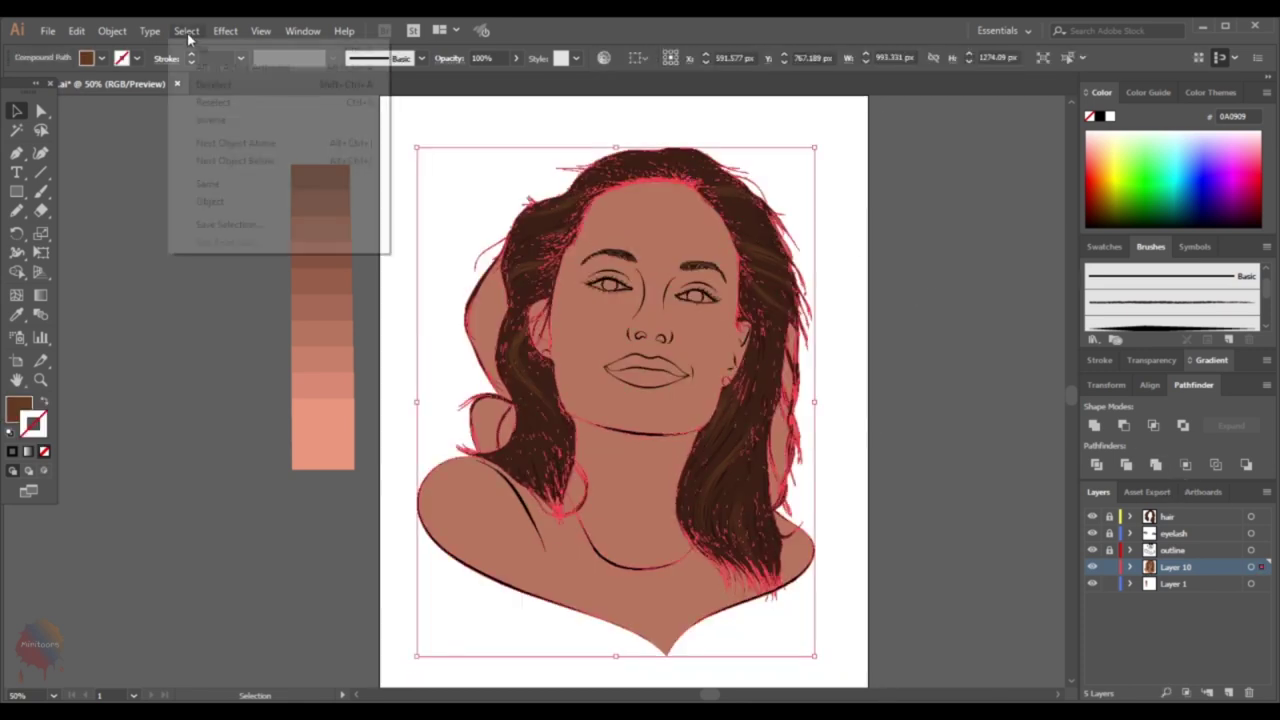
pyautogui.click(451, 255)
# Move the stray hair-back shape off the portrait, then select both eye whites
pyautogui.click(517, 327)
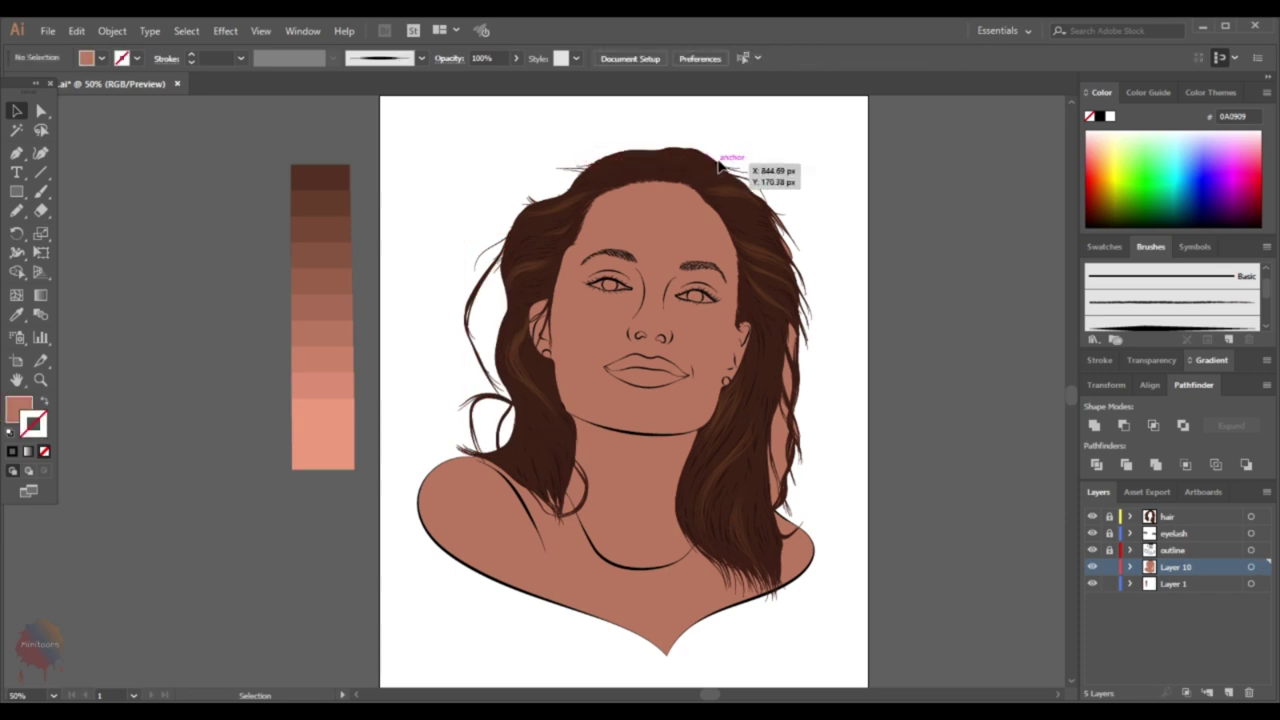
pyautogui.moveTo(517, 327); pyautogui.dragTo(834, 500)
pyautogui.click(860, 398)
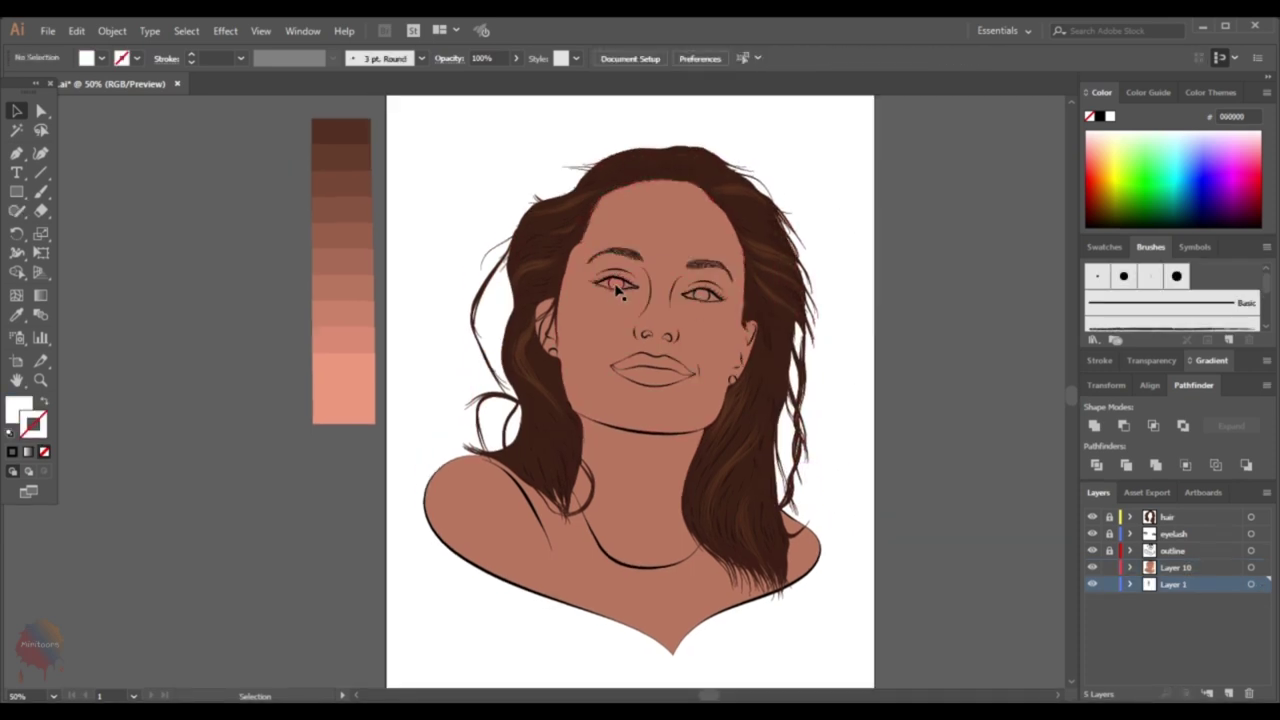
pyautogui.click(608, 282)
pyautogui.keyDown('shift'); pyautogui.click(700, 293); pyautogui.keyUp('shift')
# Fill the selected eye whites with a dark greenish-grey colour
pyautogui.doubleClick(18, 410)
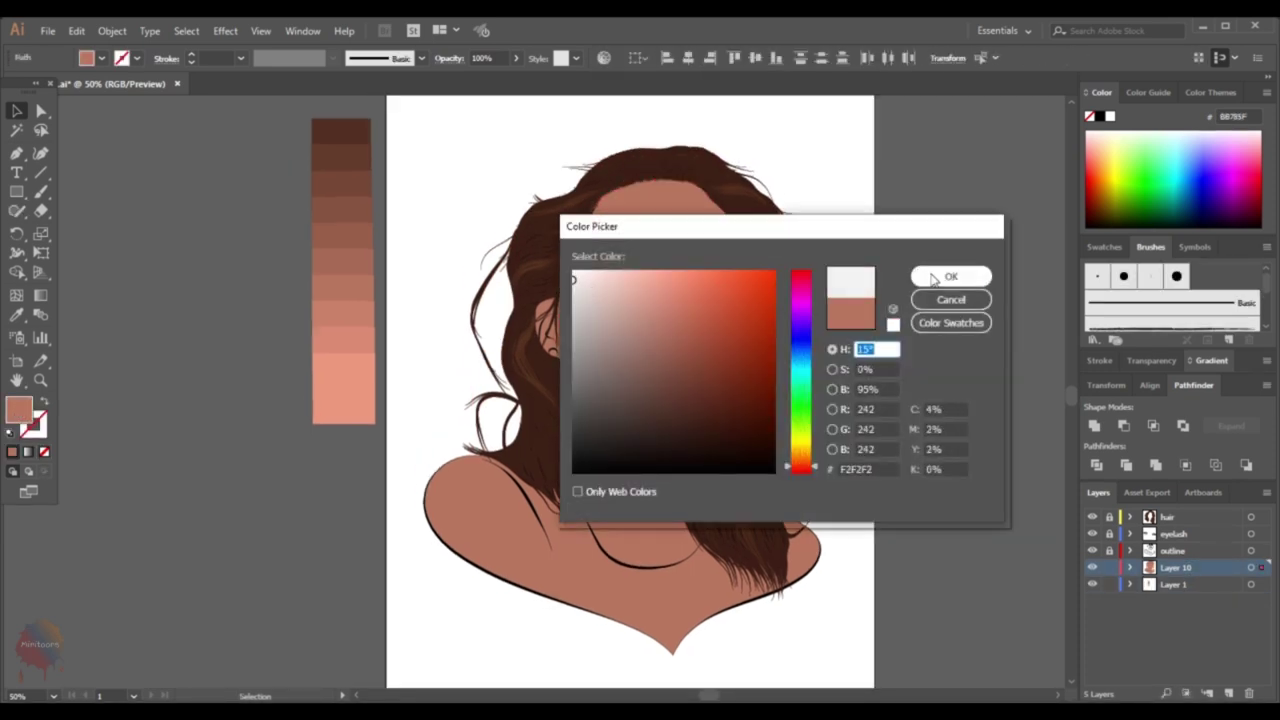
pyautogui.click(951, 276)
pyautogui.doubleClick(18, 410)
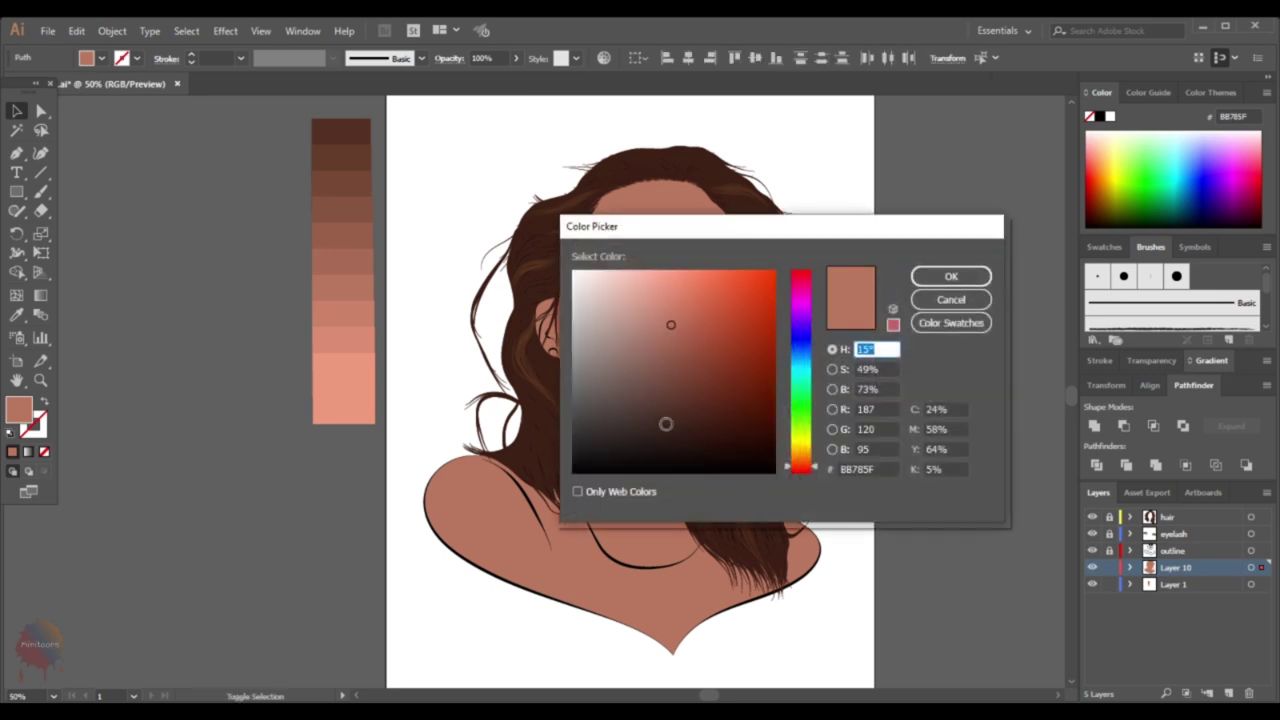
pyautogui.write('84')
pyautogui.moveTo(665, 424); pyautogui.dragTo(617, 420)
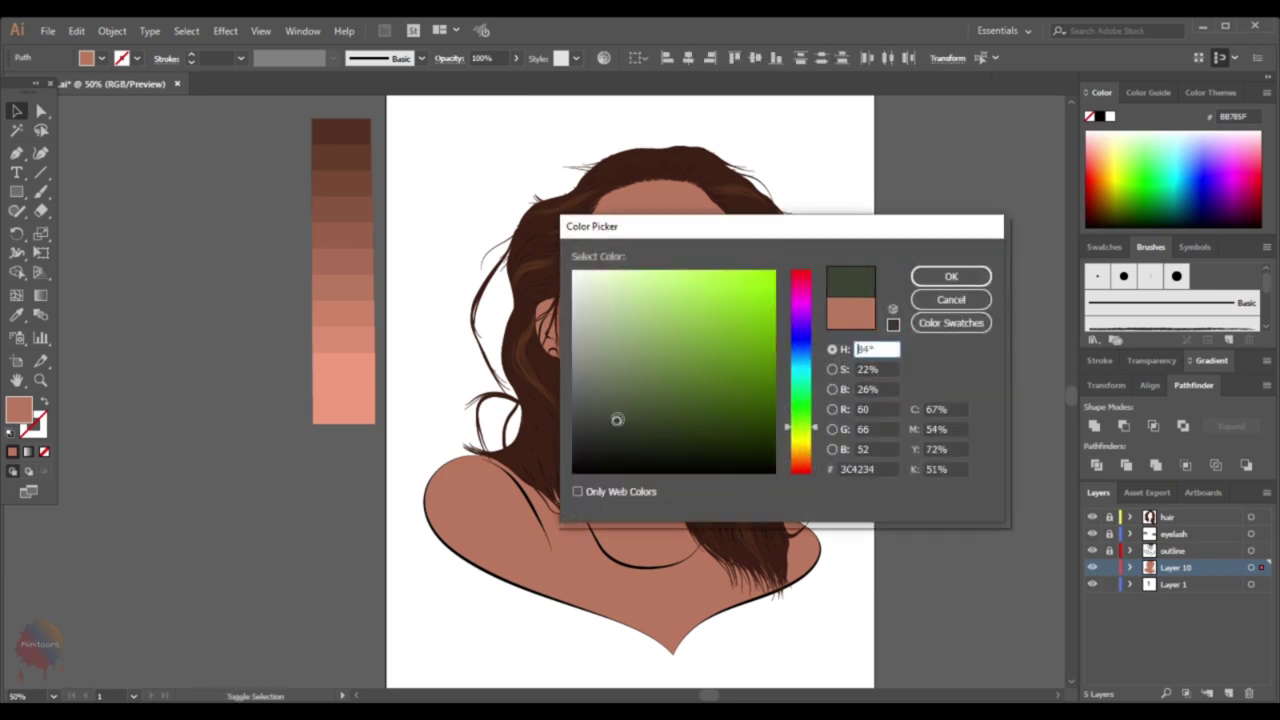
pyautogui.click(951, 276)
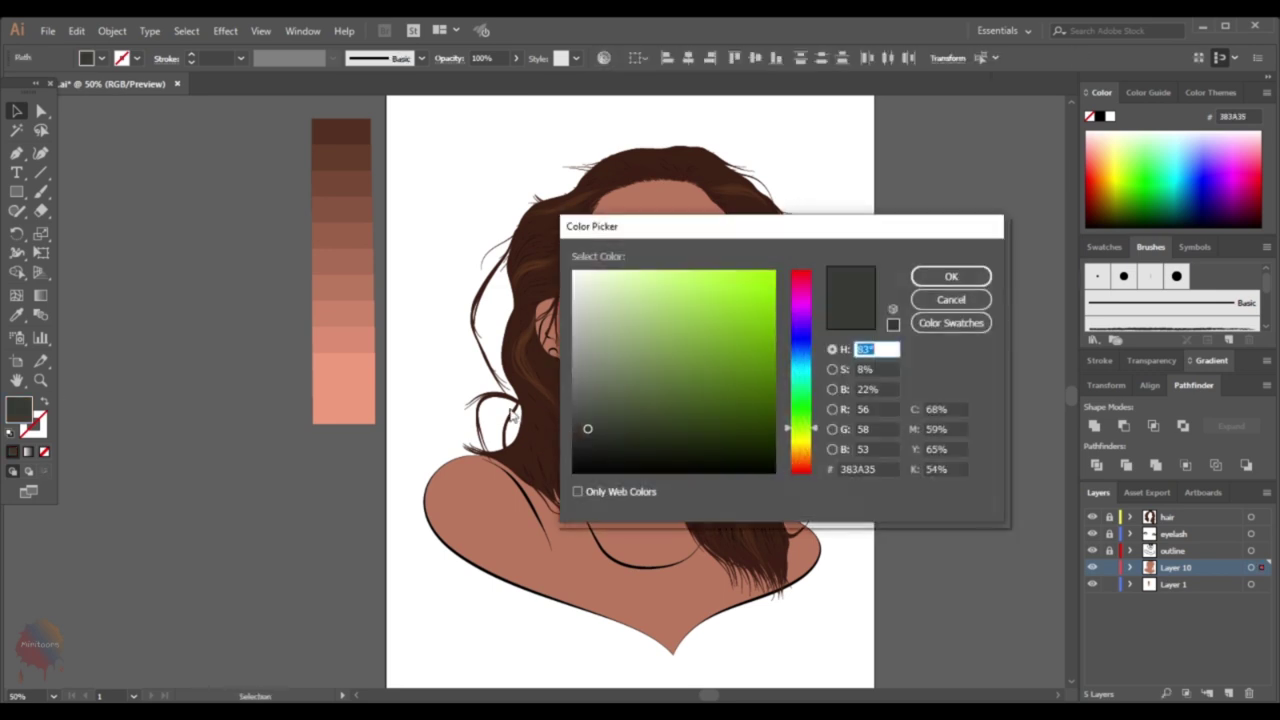
pyautogui.click(951, 276)
# Fill the lips with red B54643
pyautogui.click(640, 360)
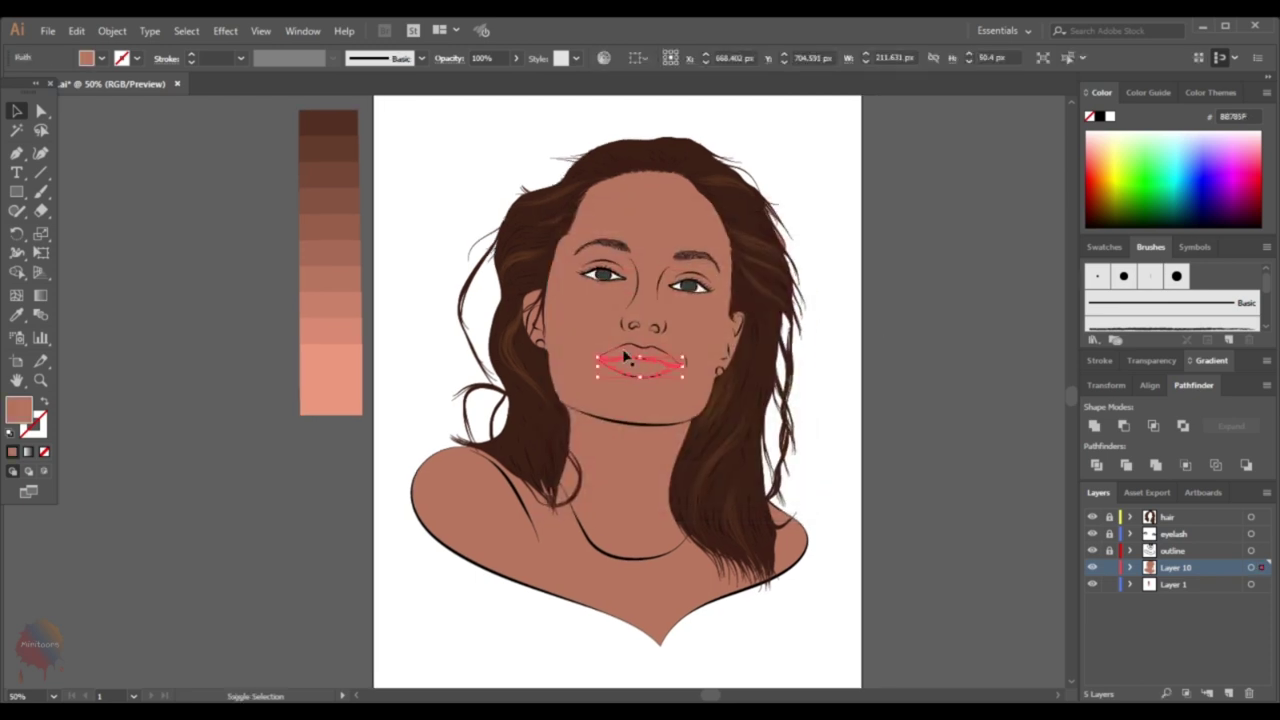
pyautogui.doubleClick(20, 410)
pyautogui.click(935, 275)
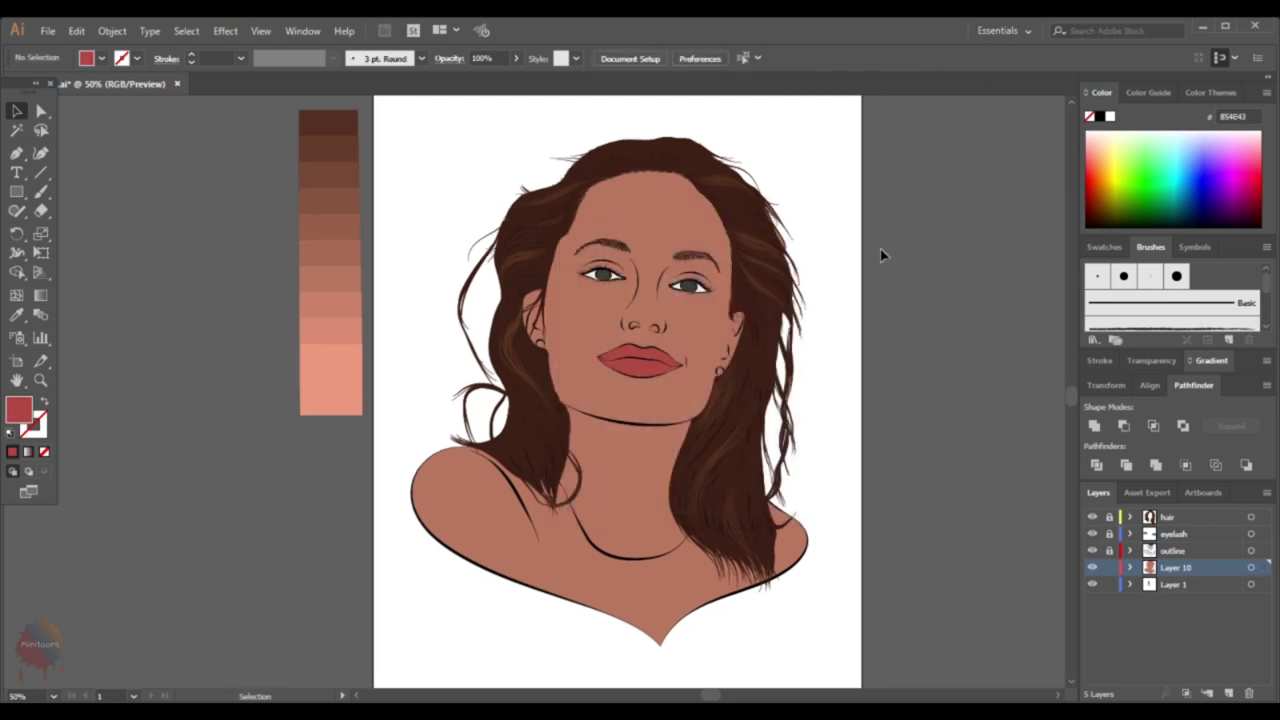
pyautogui.scroll(1, 538, 368)
# Fill the earrings with a light grey
pyautogui.click(538, 368)
pyautogui.doubleClick(20, 410)
pyautogui.click(800, 447)
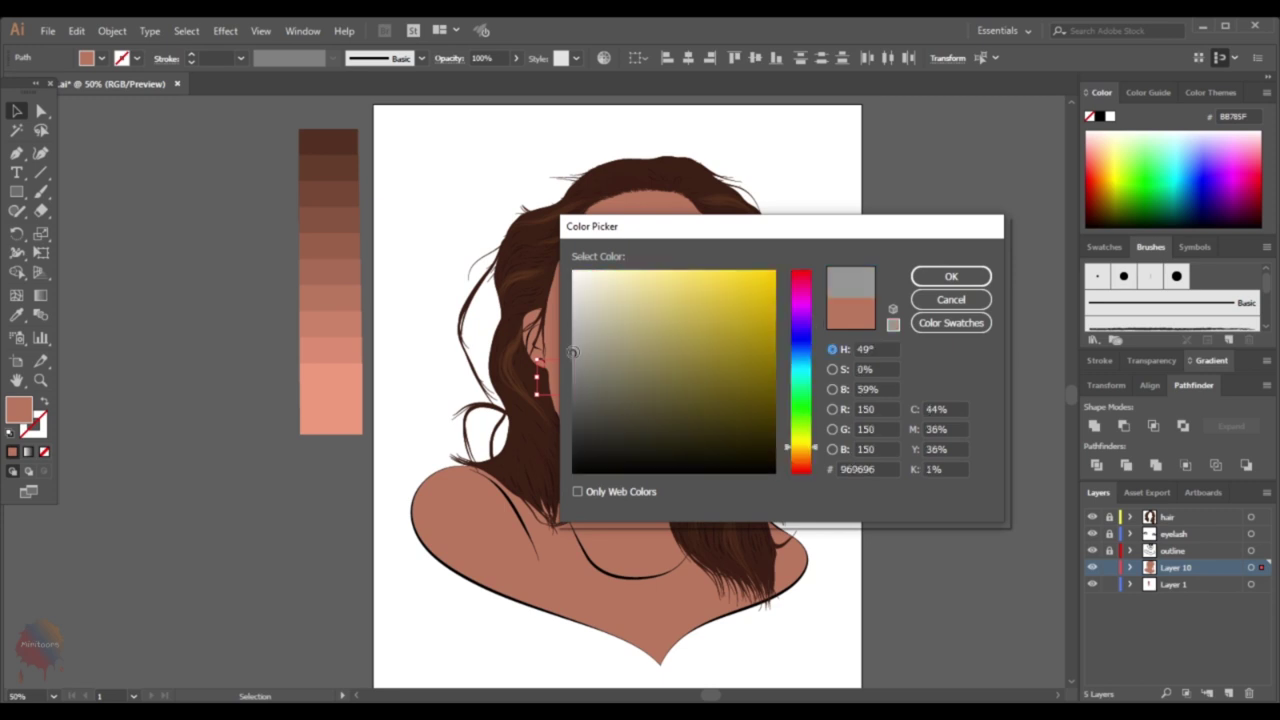
pyautogui.click(566, 332)
pyautogui.click(951, 276)
pyautogui.hotkey('ctrl', 'shift', 'a')
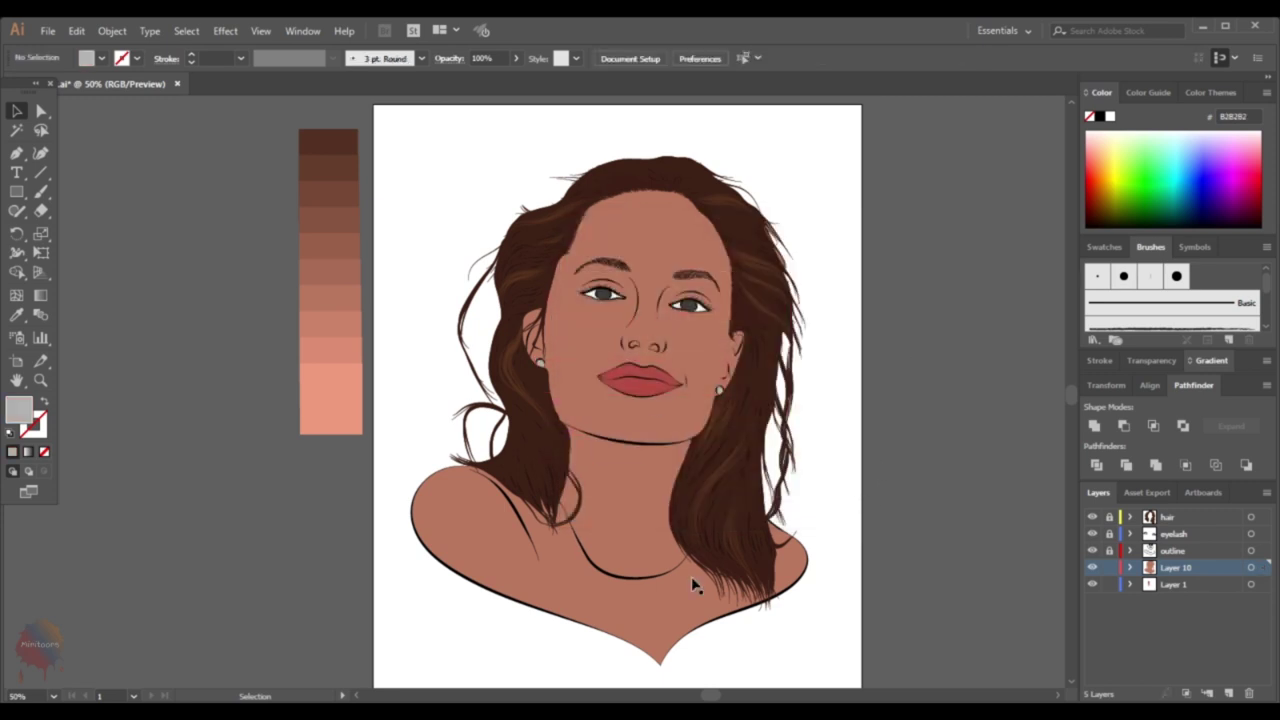
# Try a near-black fill on the skin shape, then cancel the change
pyautogui.hotkey('ctrl', '+')
pyautogui.click(640, 338)
pyautogui.doubleClick(18, 410)
pyautogui.moveTo(586, 408); pyautogui.dragTo(572, 445)
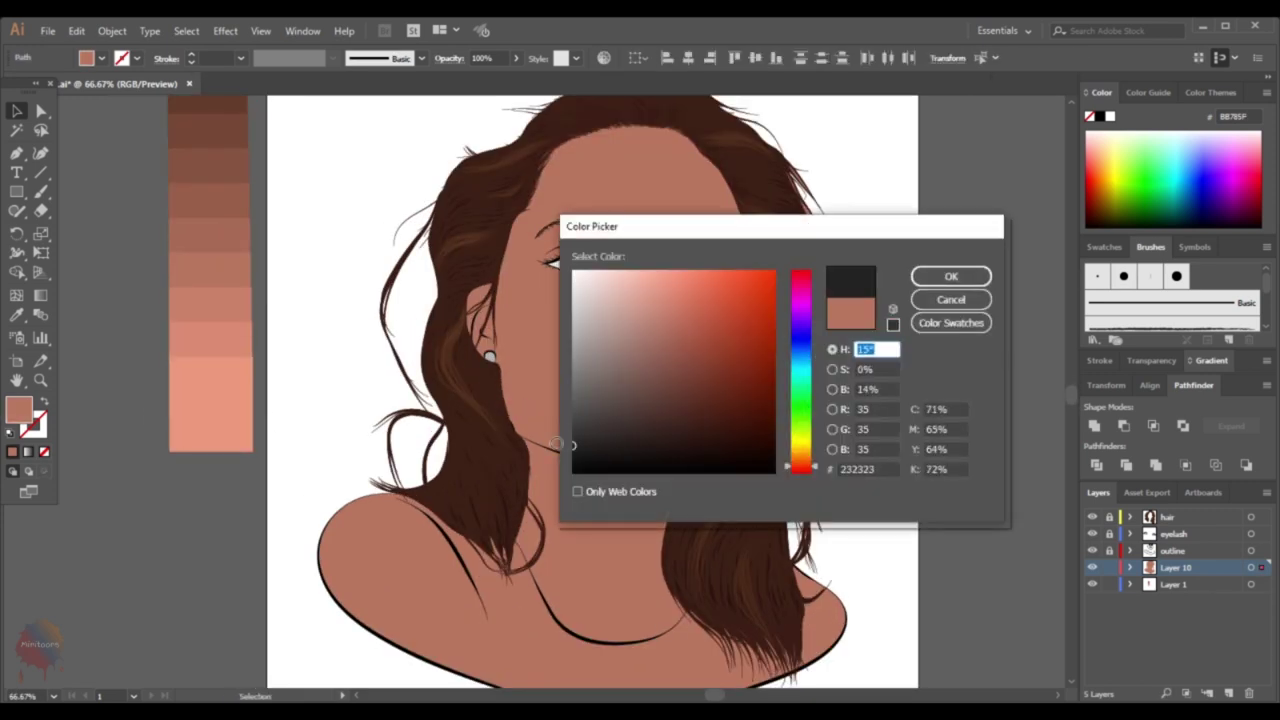
pyautogui.click(951, 299)
pyautogui.click(612, 330)
pyautogui.click(927, 374)
# Fill the shoulders shape dark grey as a shirt
pyautogui.hotkey('ctrl', '-')
pyautogui.click(520, 552)
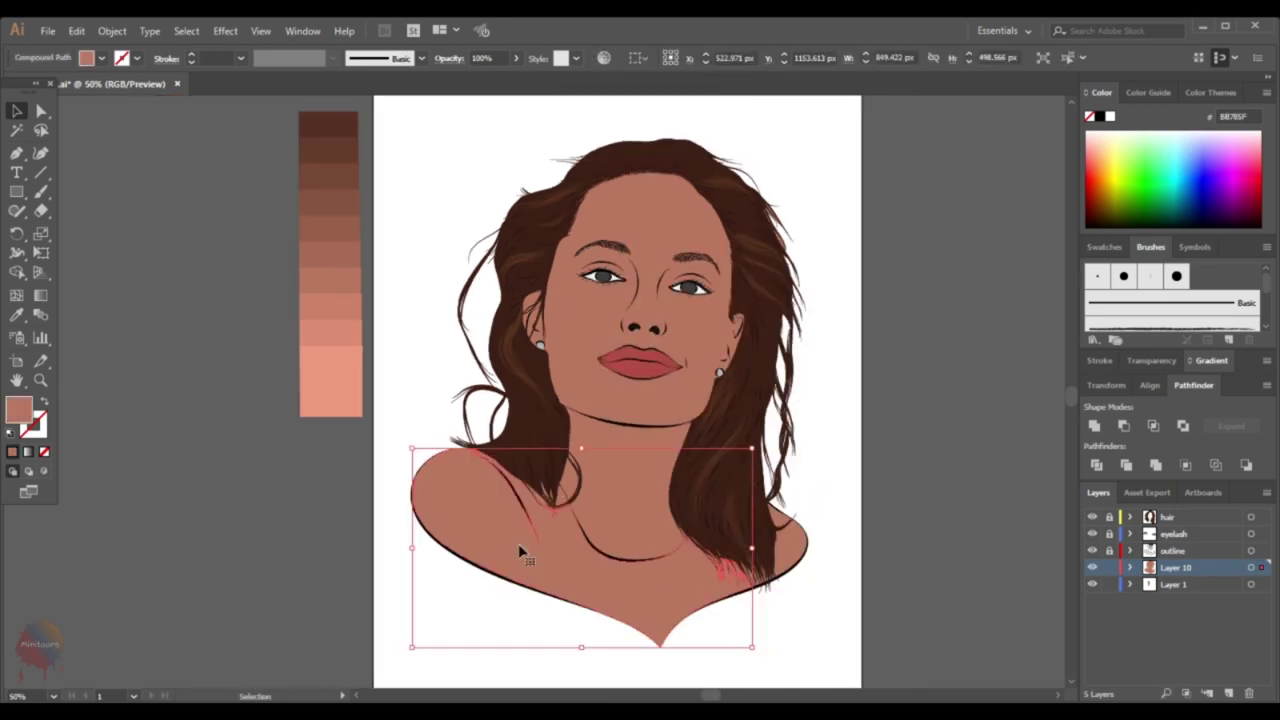
pyautogui.doubleClick(18, 410)
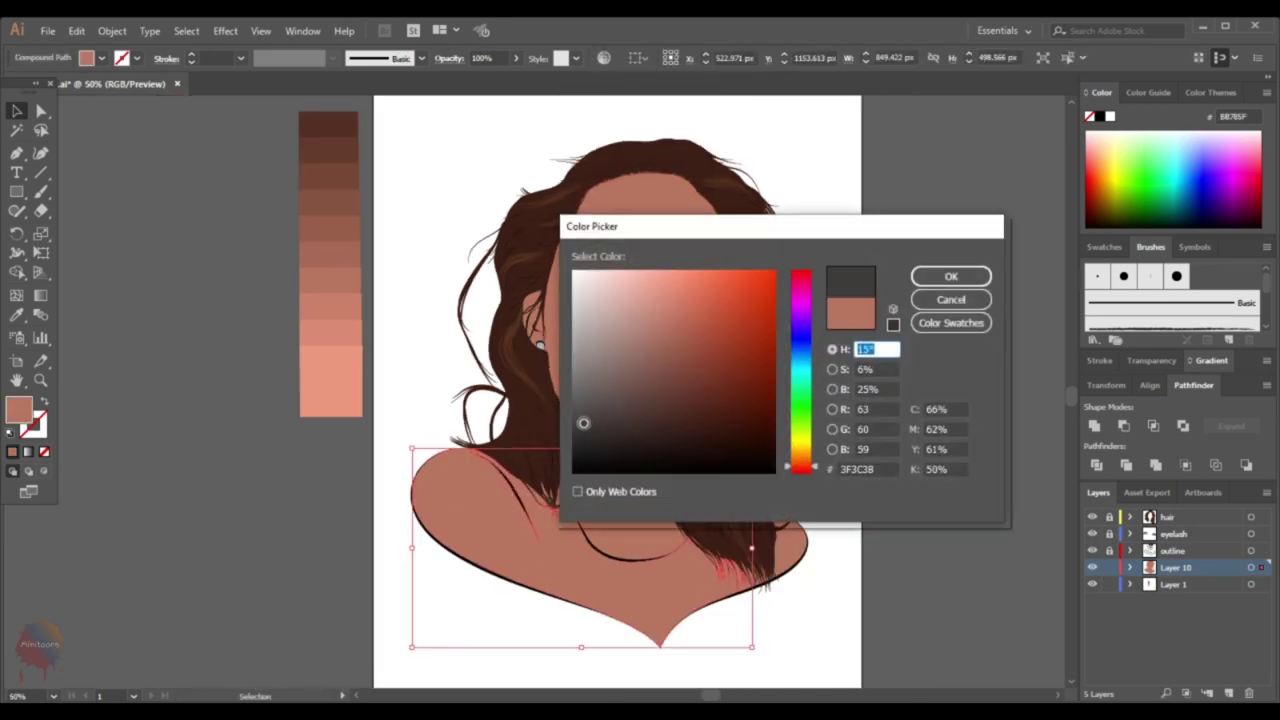
pyautogui.click(951, 276)
# Fill the stray hair piece near the neck with the skin colour using the Eyedropper
pyautogui.click(780, 540)
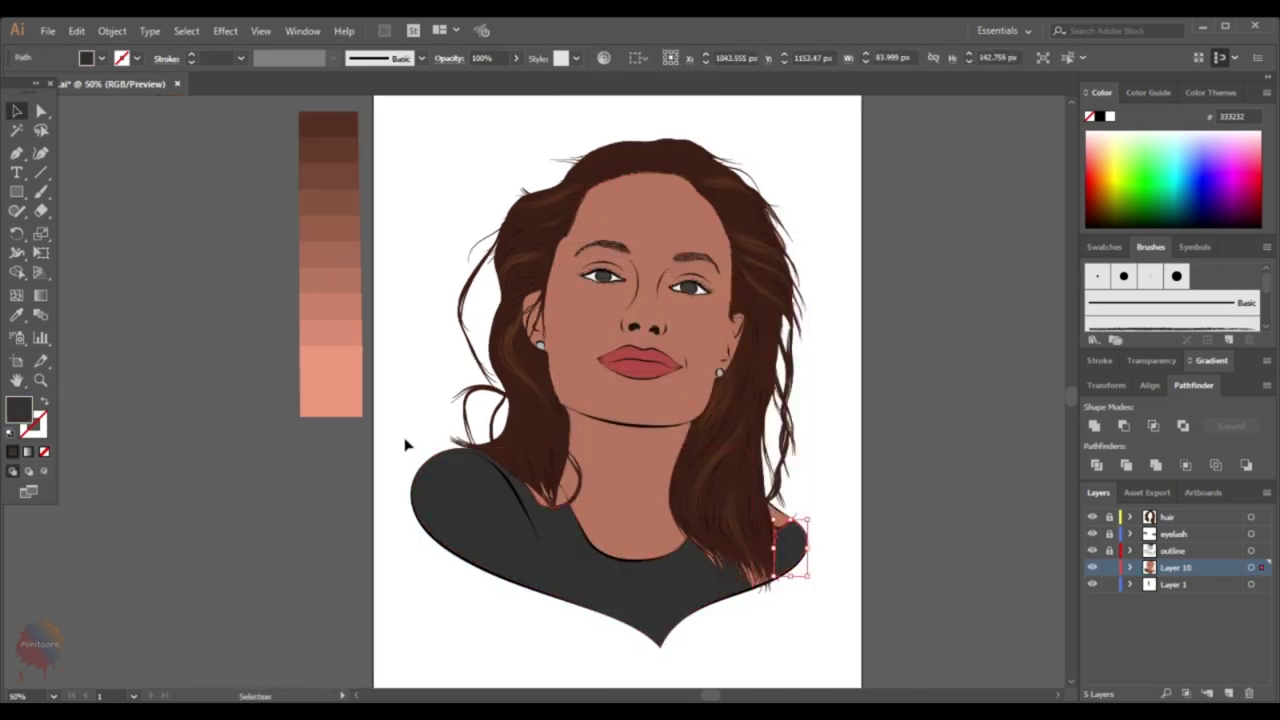
pyautogui.hotkey('ctrl', '+')
pyautogui.click(548, 562)
pyautogui.scroll(-1, 550, 480)
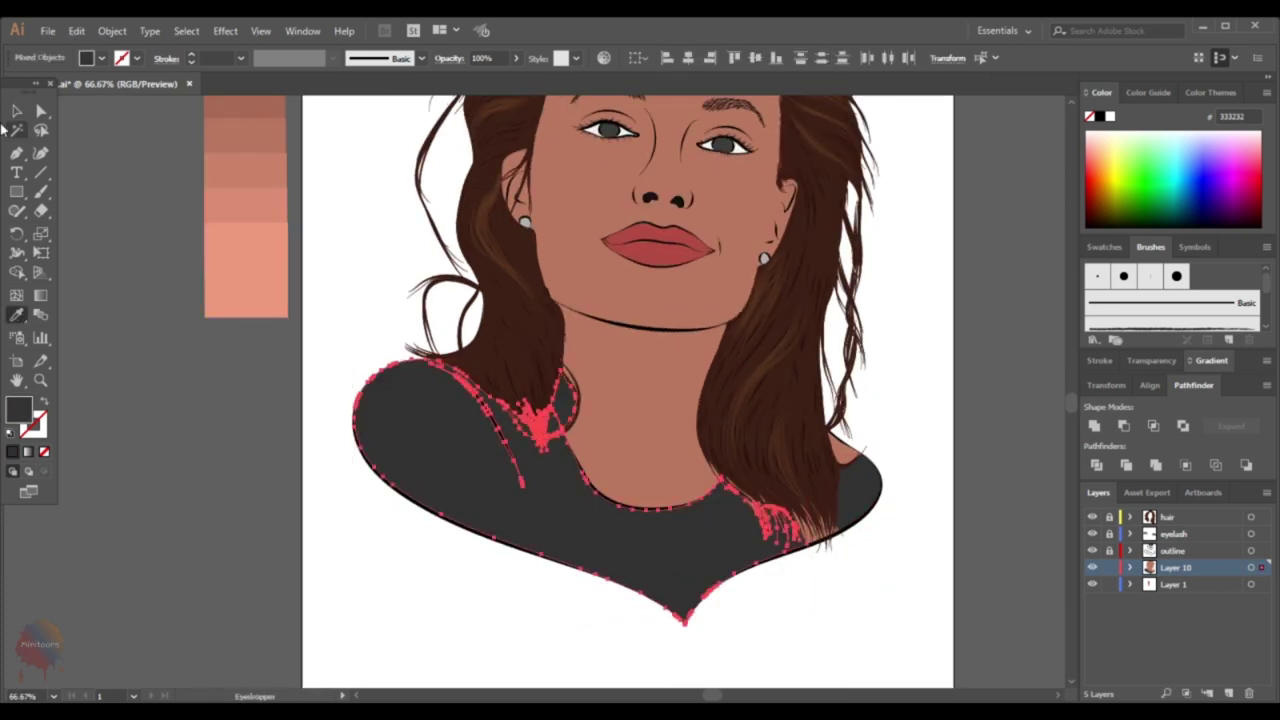
pyautogui.click(252, 436)
pyautogui.click(565, 408)
pyautogui.press('i')
pyautogui.press('v')
pyautogui.click(926, 403)
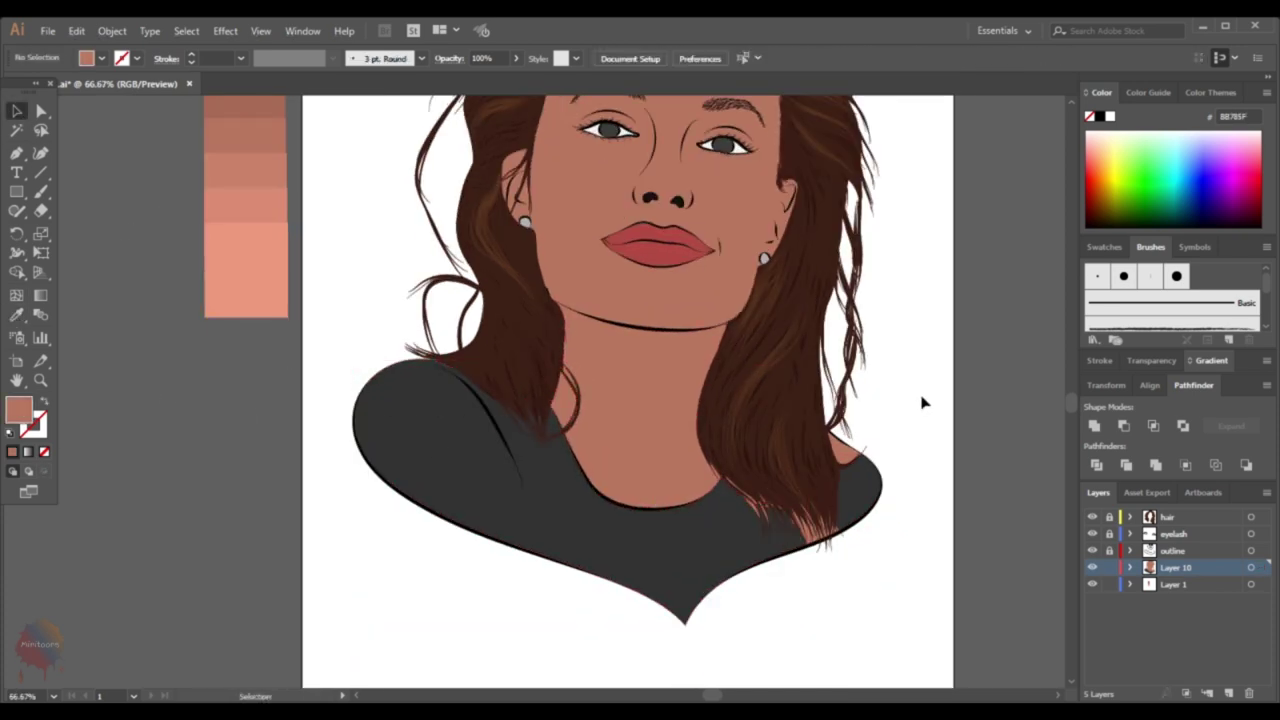
# Eyedrop the dark grey onto the remaining shirt shape
pyautogui.scroll(1, 776, 622)
pyautogui.moveTo(672, 530); pyautogui.dragTo(670, 526)
pyautogui.press('i')
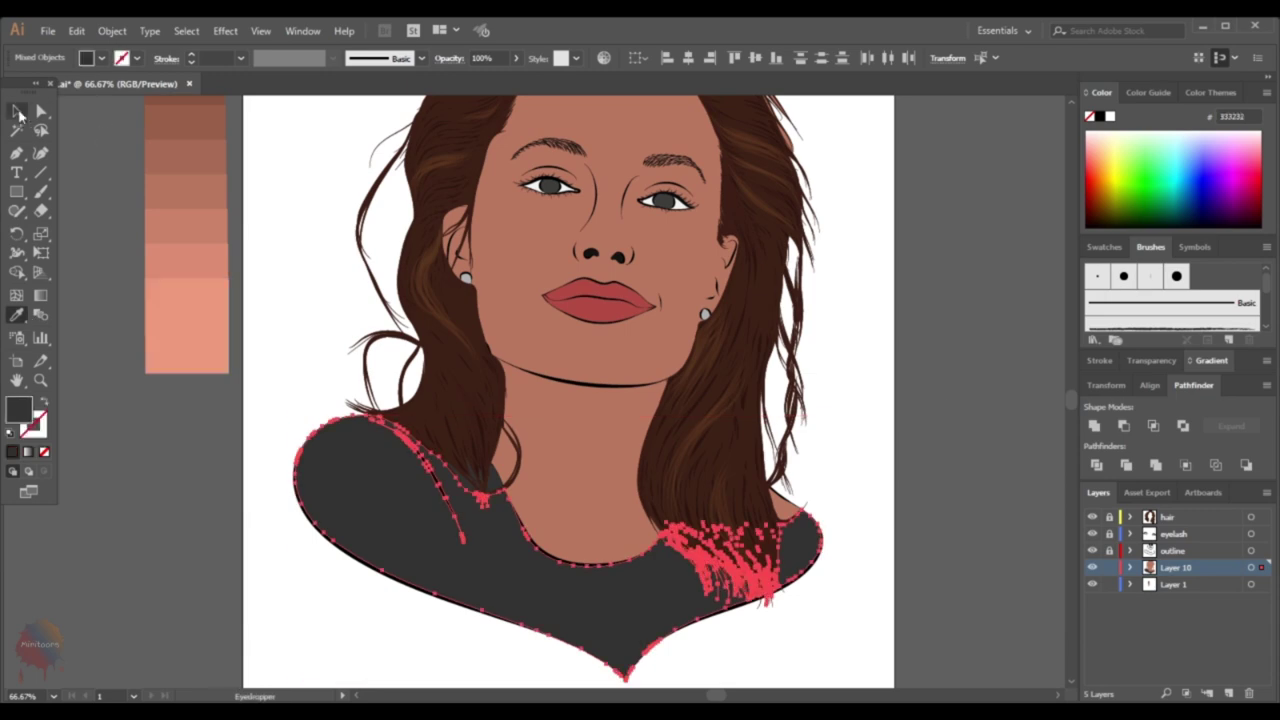
pyautogui.click(498, 553)
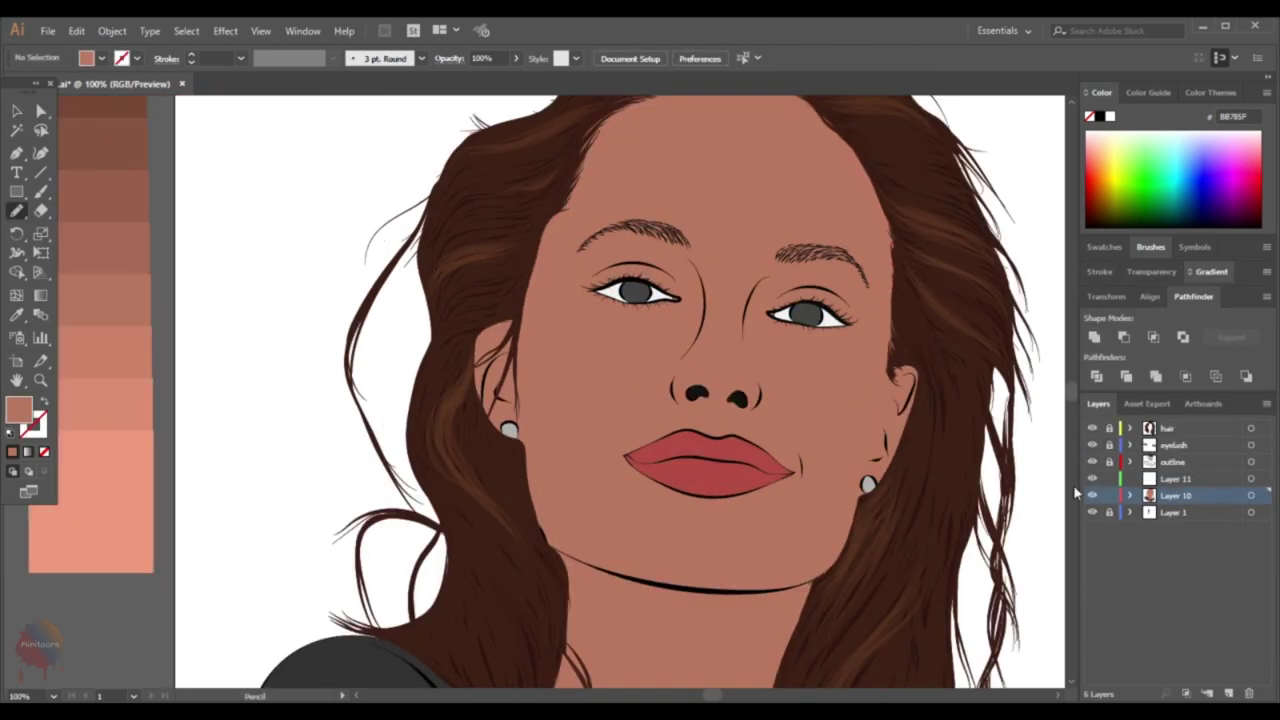
# Draw a shadow shape along the left hairline and fill it with a darker skin tone
pyautogui.scroll(1, 665, 190)
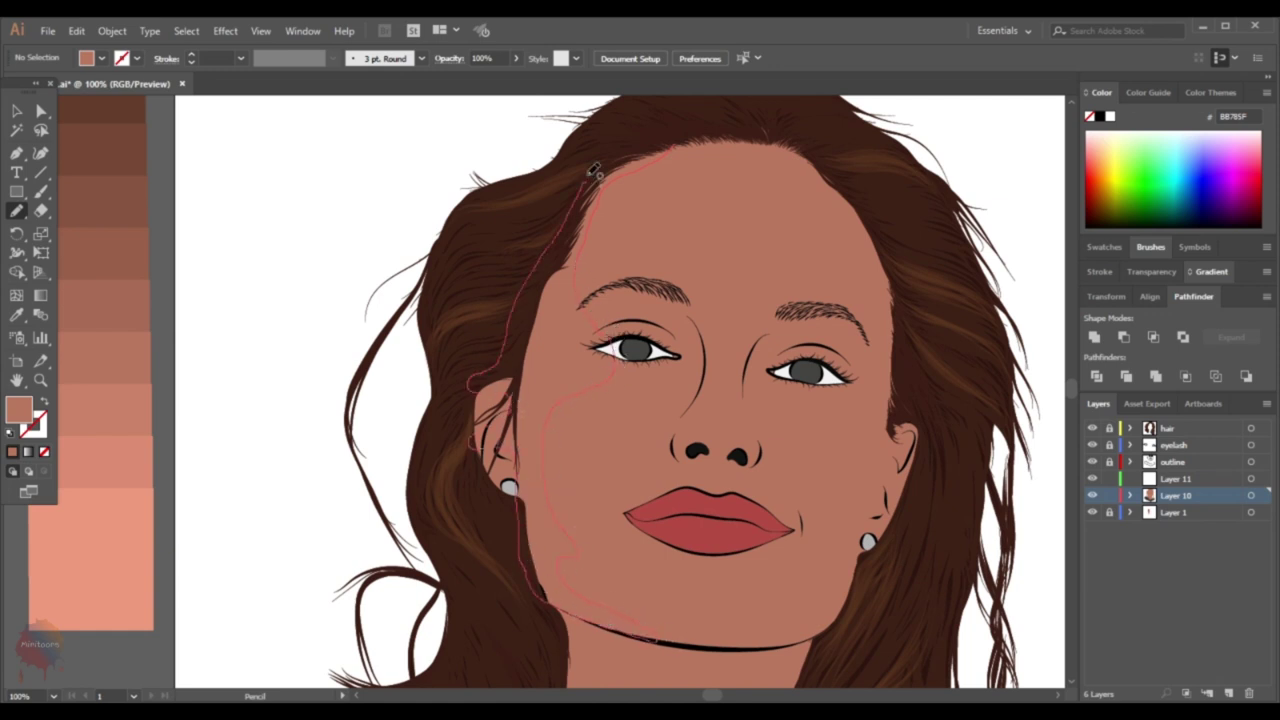
pyautogui.moveTo(593, 170); pyautogui.dragTo(600, 158)
pyautogui.click(72, 330)
pyautogui.click(126, 197)
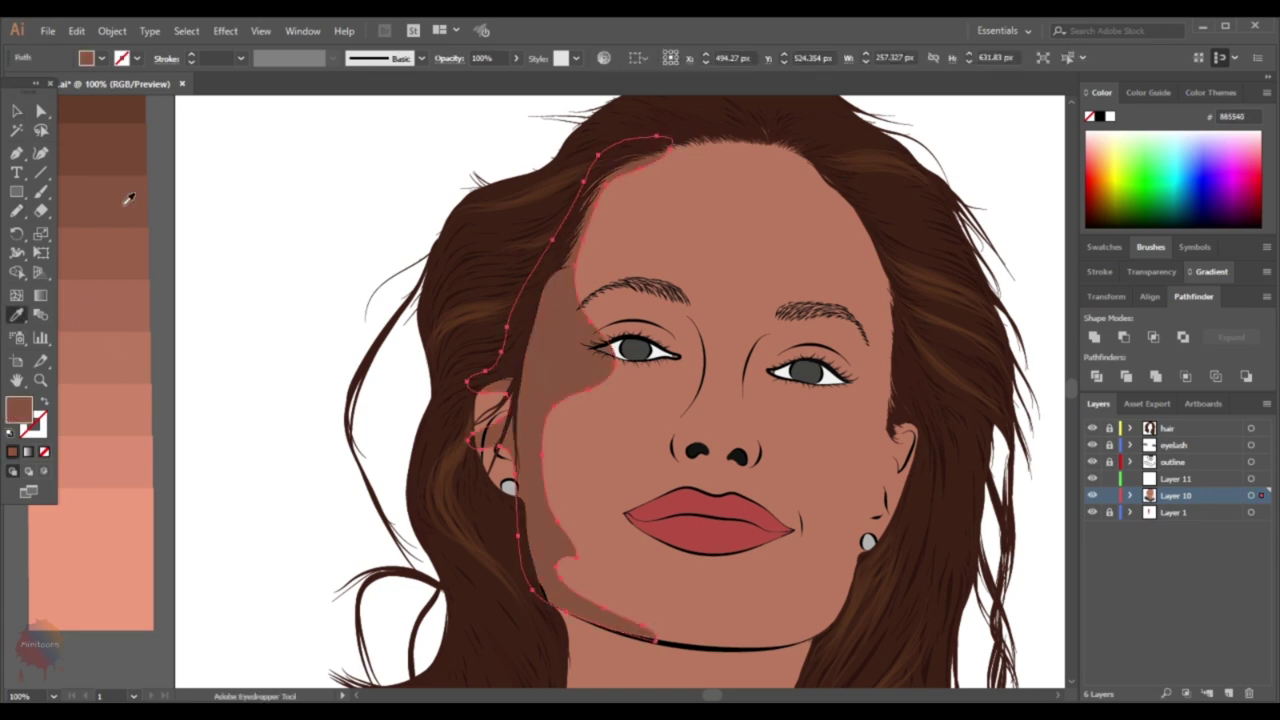
pyautogui.hotkey('ctrl', 'shift', 'a')
pyautogui.hotkey('ctrl', '-')
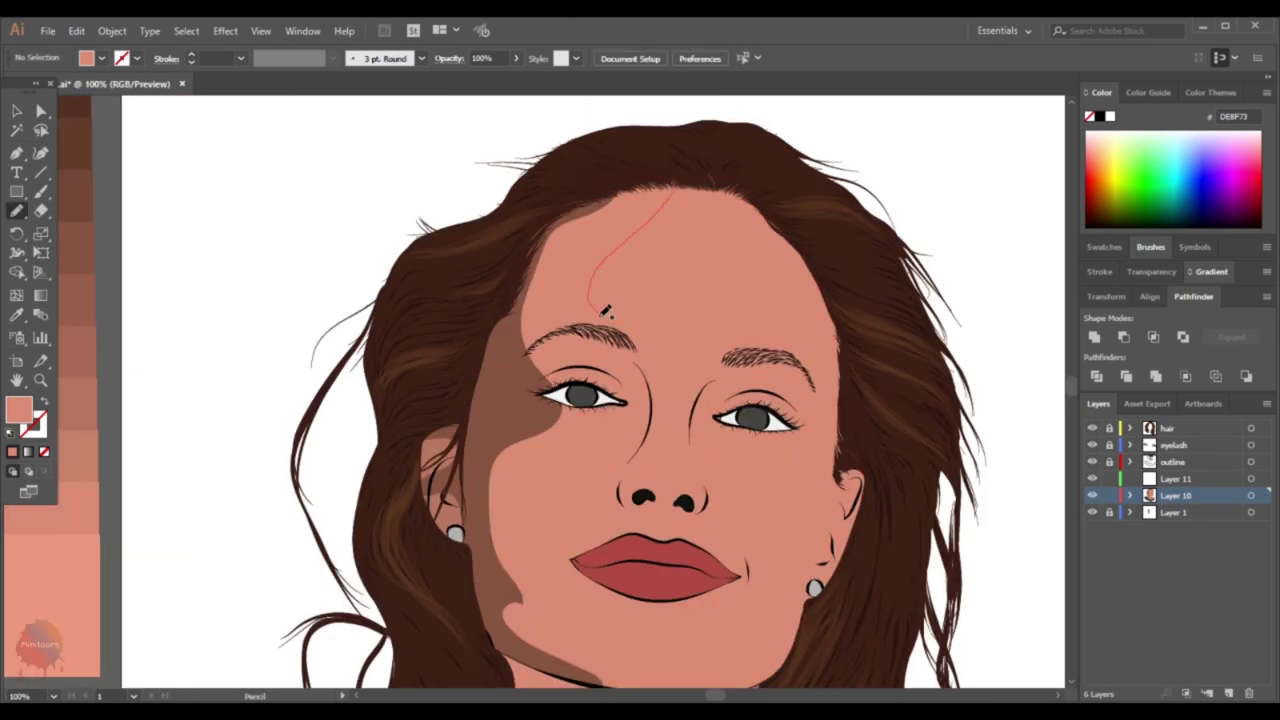
# Draw further shadow shapes down the forehead and below the left eye
pyautogui.moveTo(604, 311); pyautogui.dragTo(597, 291)
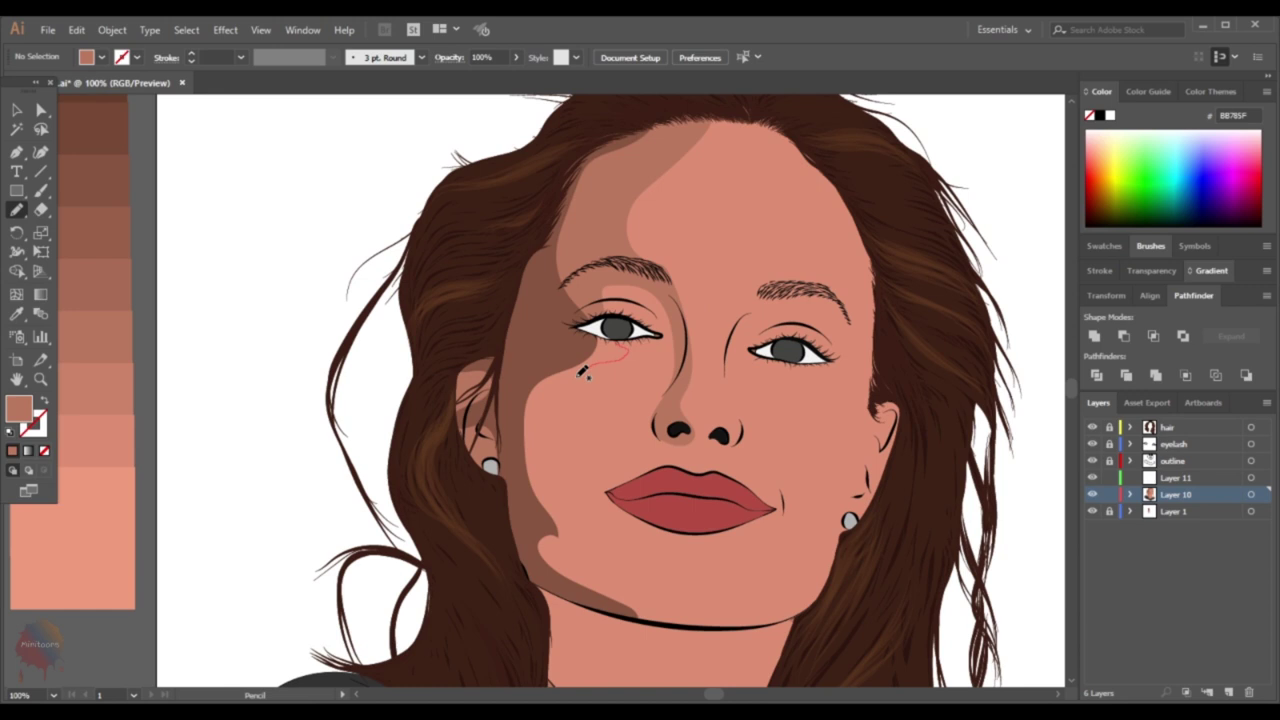
pyautogui.moveTo(580, 375); pyautogui.dragTo(577, 379)
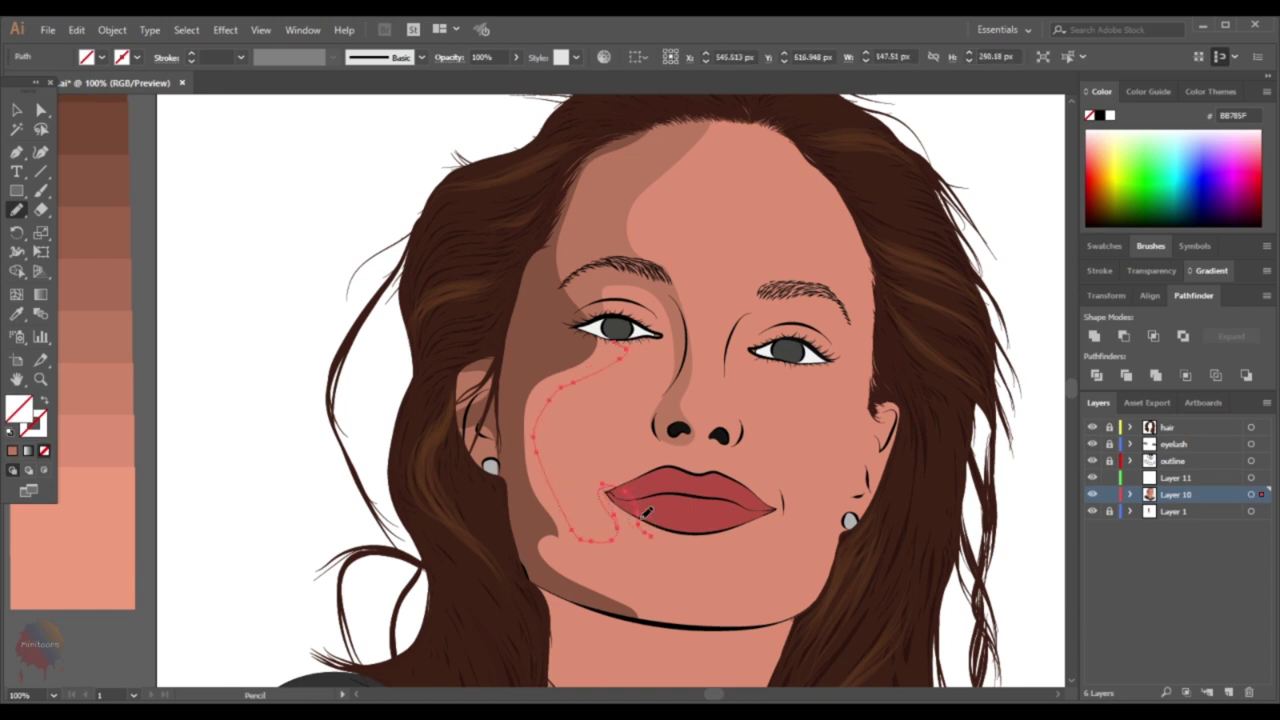
pyautogui.scroll(2, 768, 620)
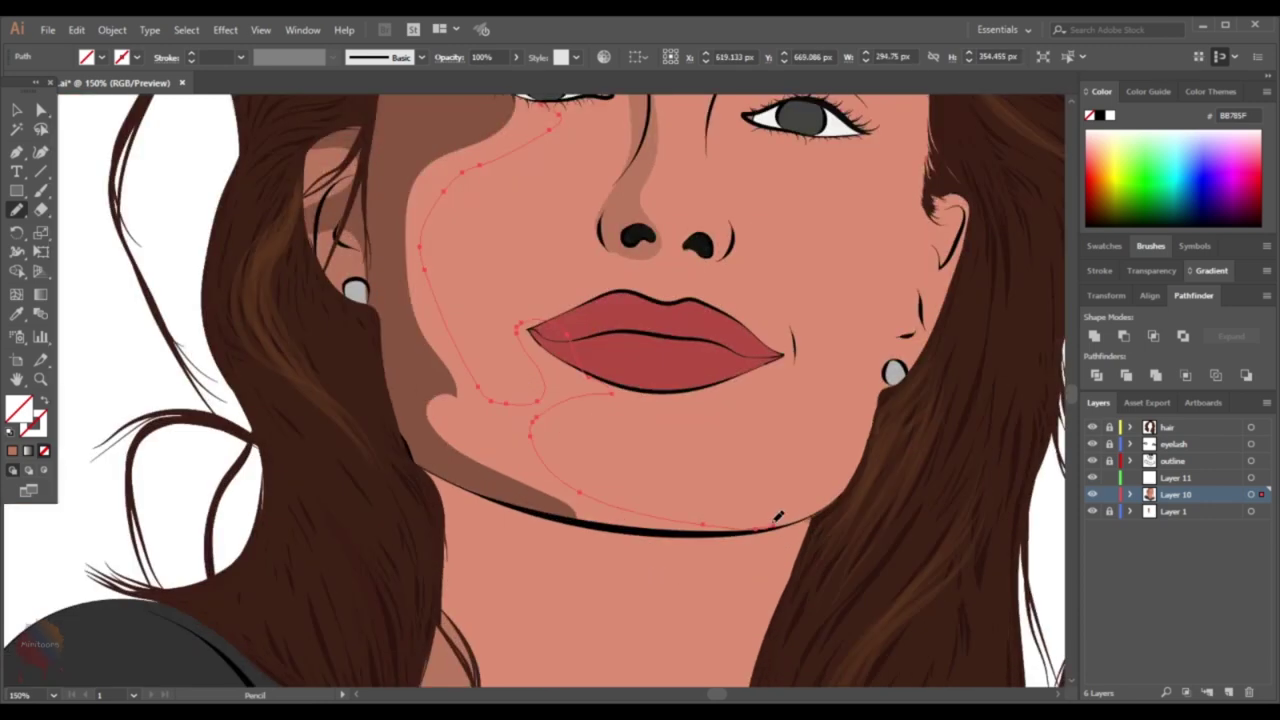
pyautogui.scroll(3, 462, 456)
pyautogui.scroll(2, 508, 338)
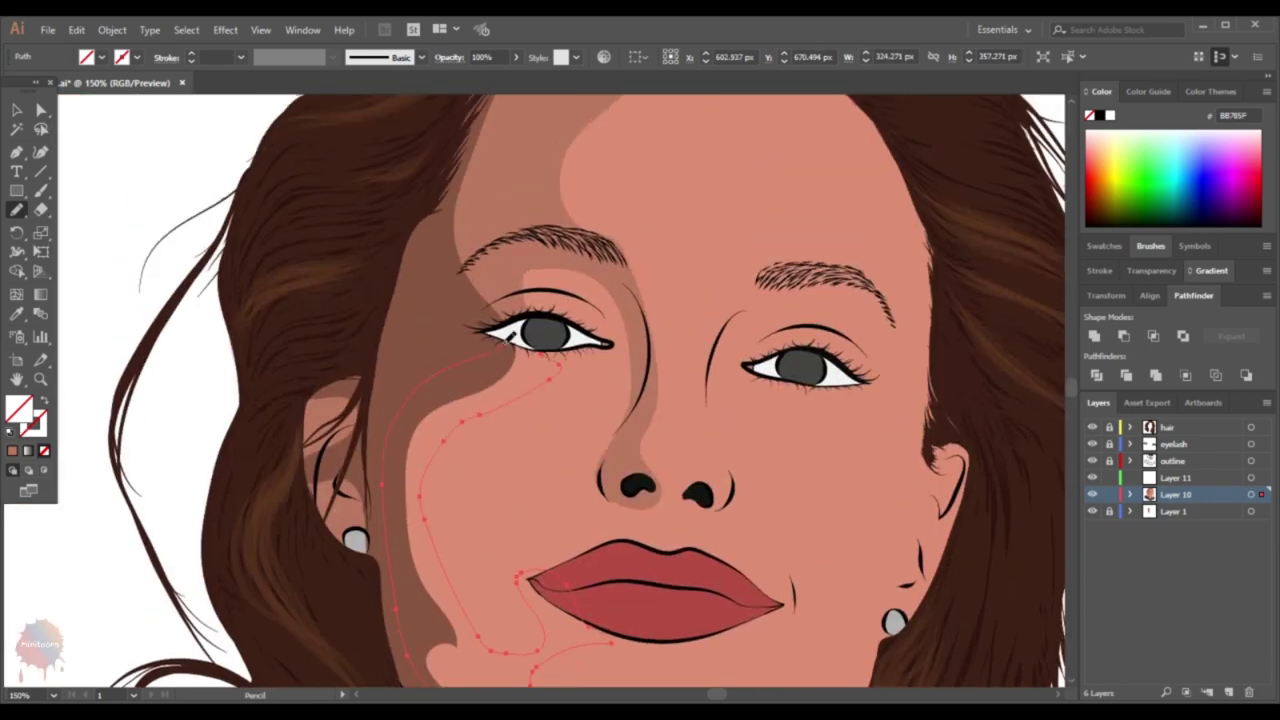
# Bring the lips in front of the cheek shadow shapes
pyautogui.keyDown('ctrl'); pyautogui.click(440, 343); pyautogui.keyUp('ctrl')
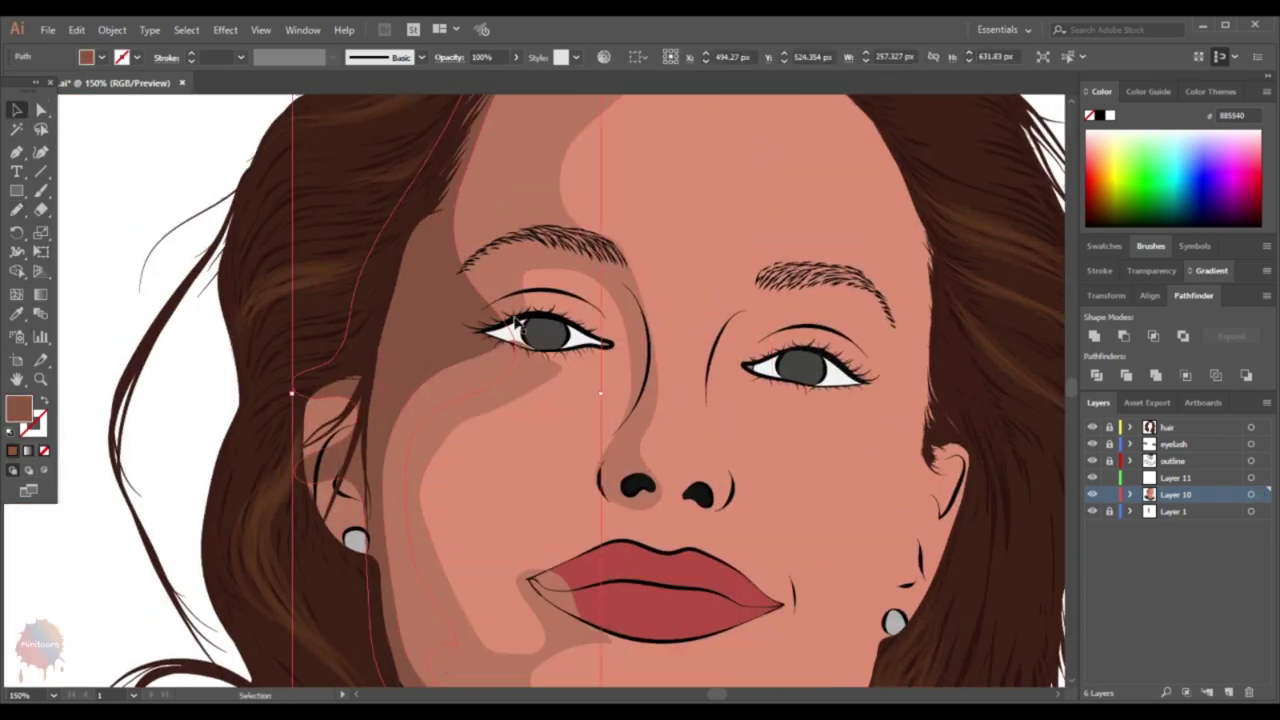
pyautogui.scroll(-2, 600, 450)
pyautogui.rightClick(696, 557)
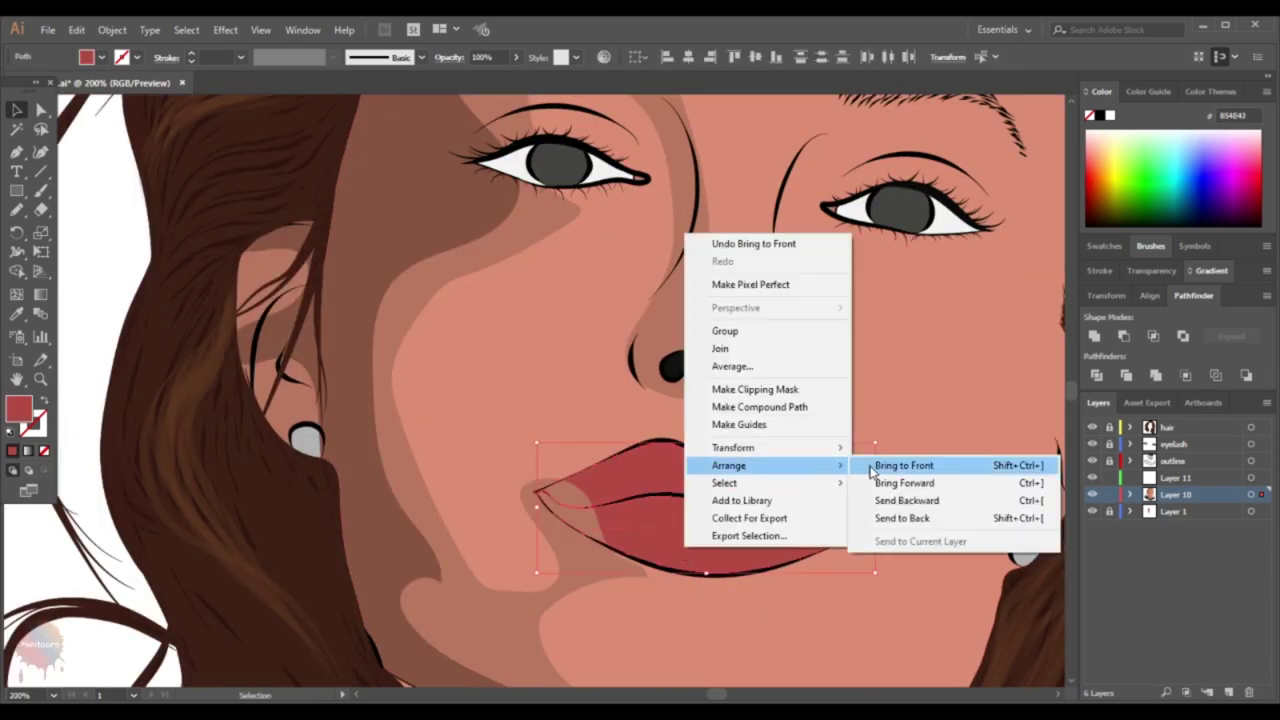
pyautogui.click(900, 466)
pyautogui.hotkey('ctrl', '-')
pyautogui.hotkey('ctrl', '-')
pyautogui.click(996, 404)
# Draw highlight shapes down the nose bridge and over the right eyebrow
pyautogui.press('n')
pyautogui.hotkey('ctrl', '+')
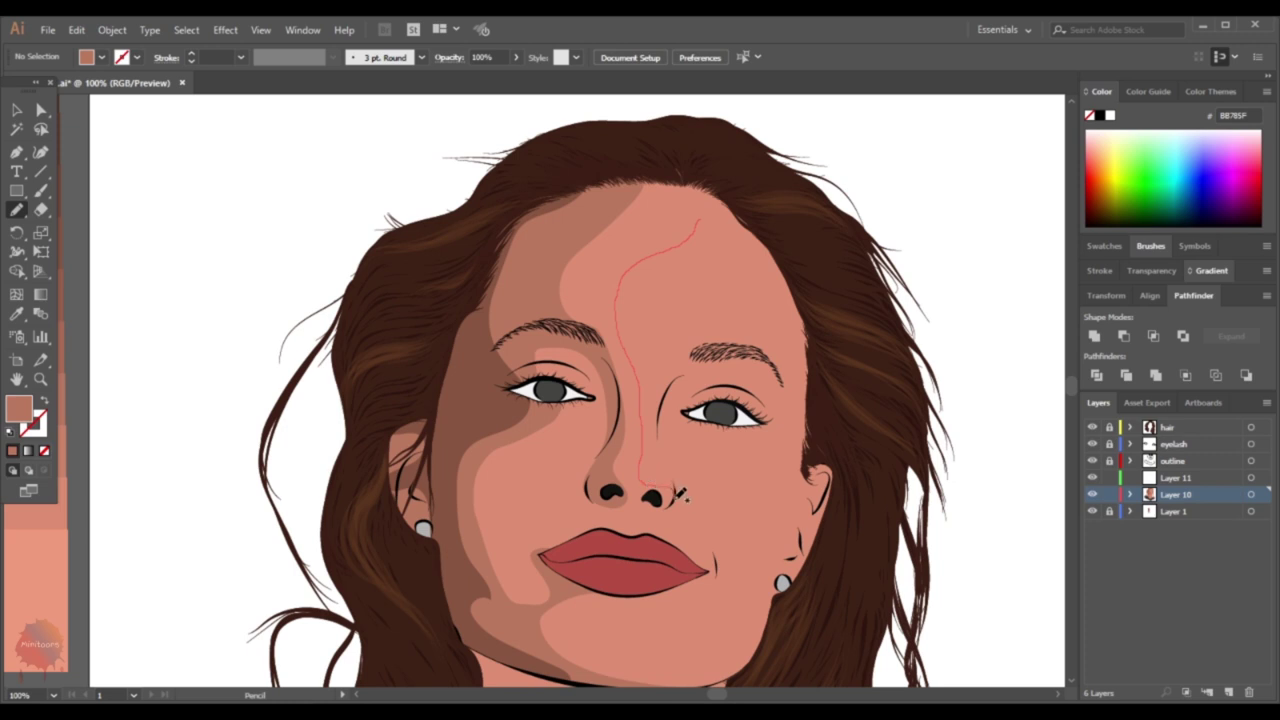
pyautogui.moveTo(748, 533); pyautogui.dragTo(716, 556)
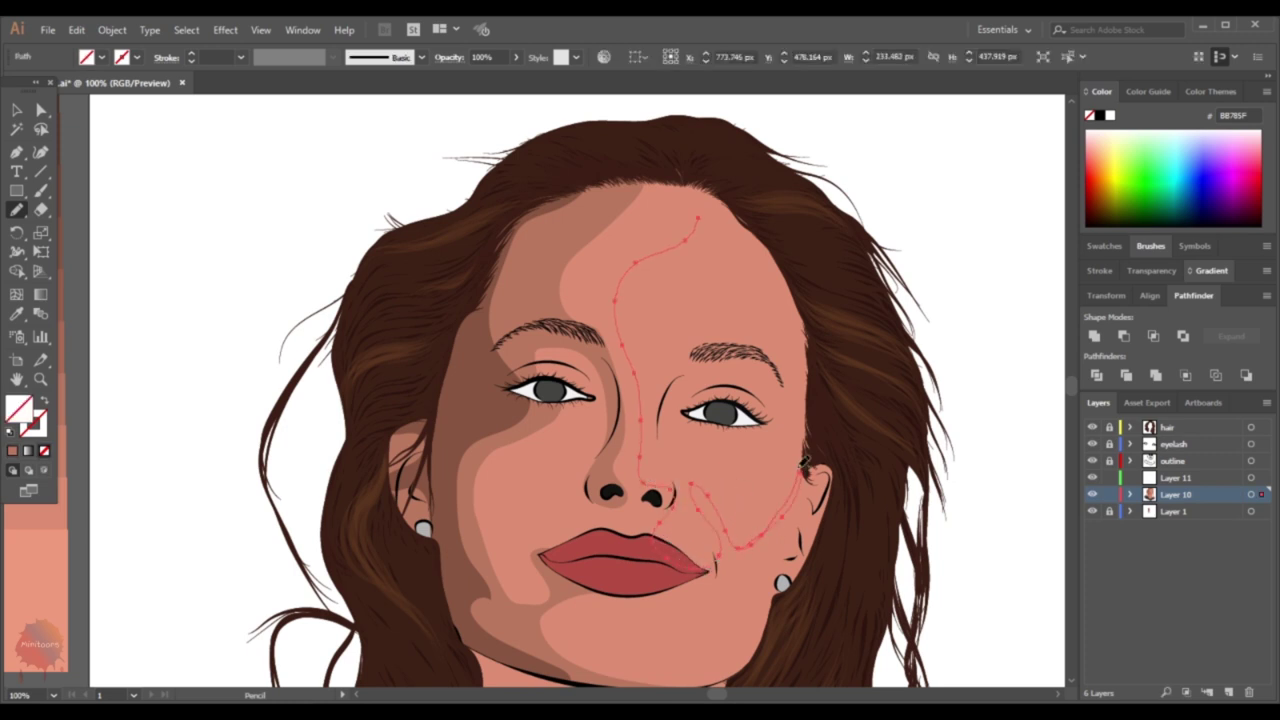
pyautogui.hotkey('ctrl', '+')
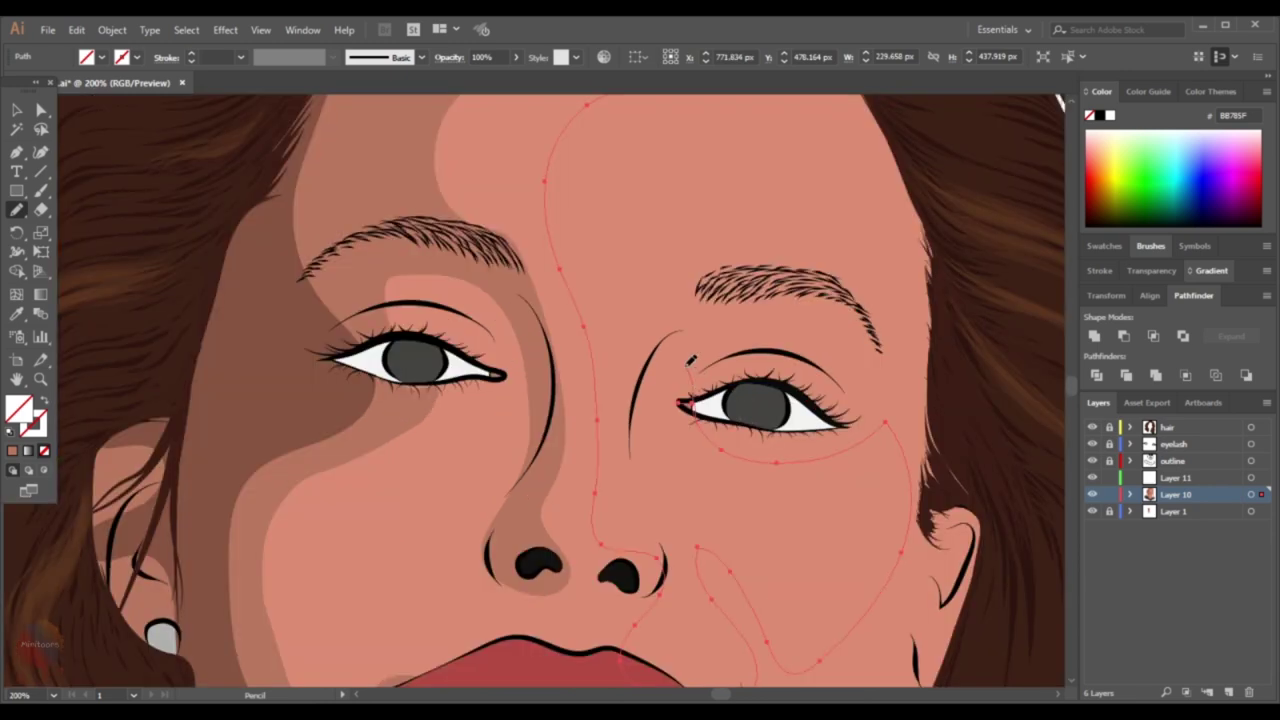
pyautogui.moveTo(785, 257); pyautogui.dragTo(704, 272)
pyautogui.scroll(-2, 890, 290)
pyautogui.scroll(1, 846, 462)
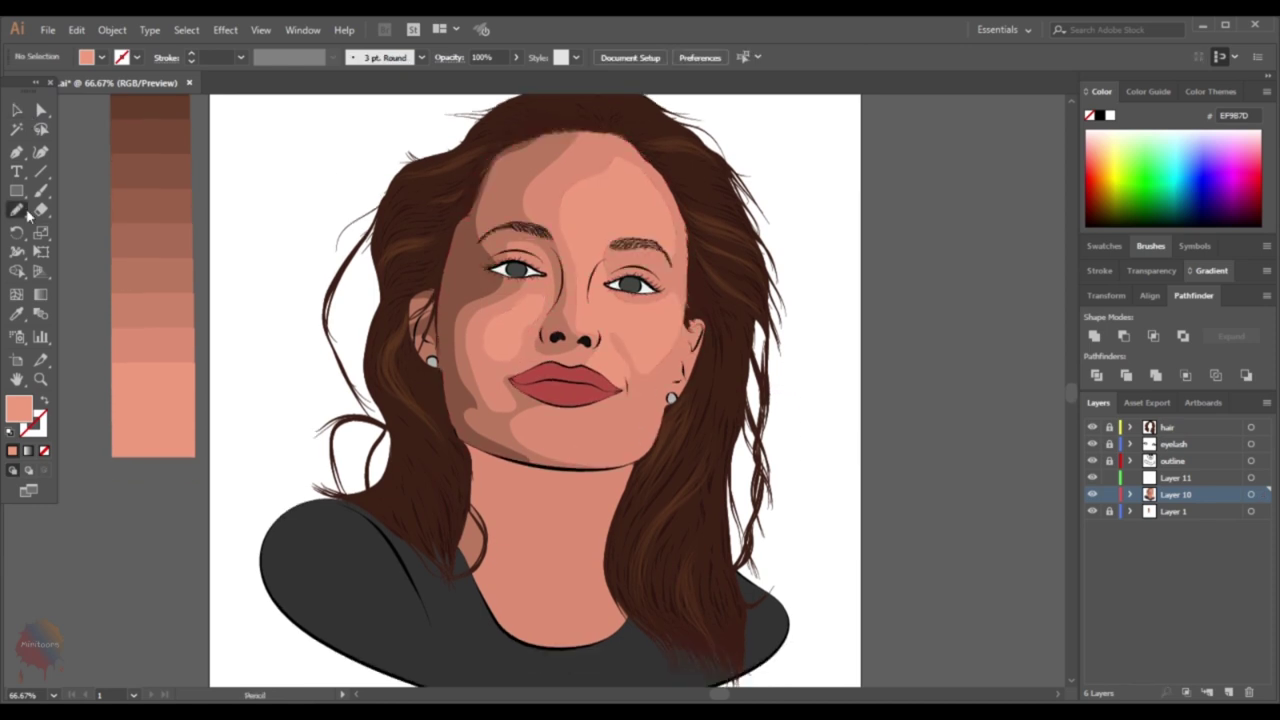
# Add a lighter skin-tone highlight around the chin and bring the lips to the front
pyautogui.scroll(1, 581, 427)
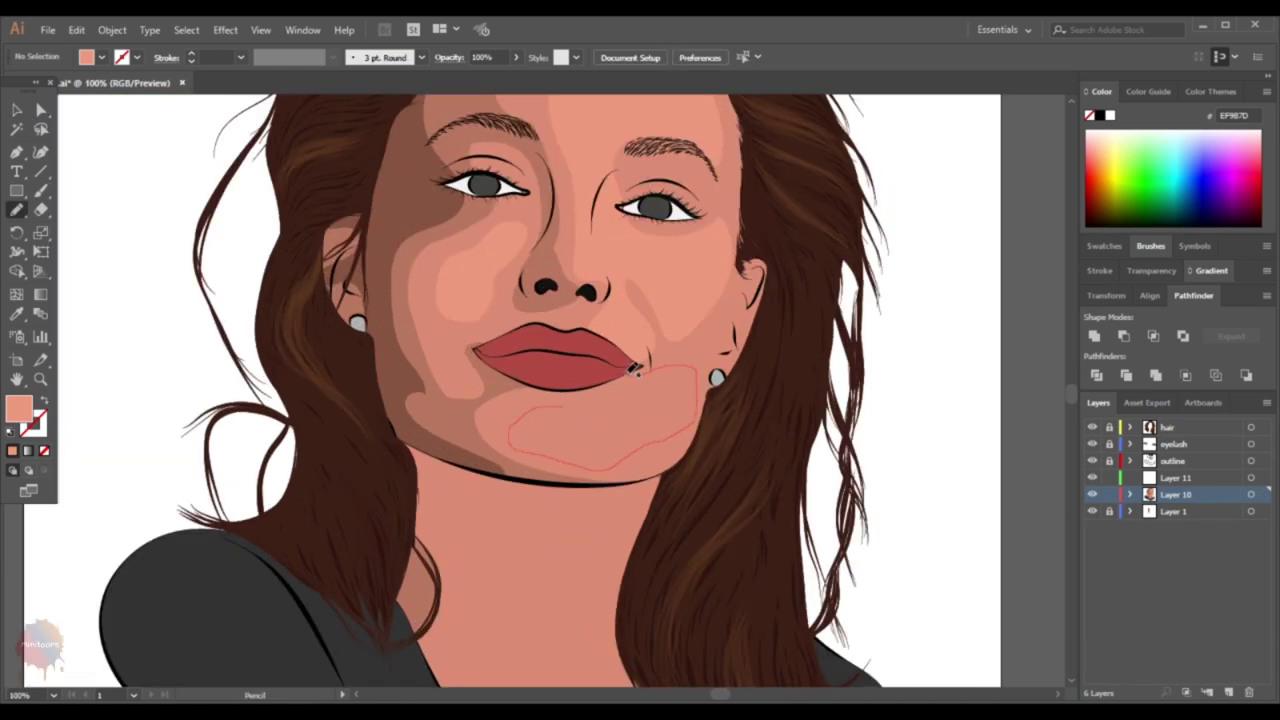
pyautogui.moveTo(543, 402); pyautogui.dragTo(548, 406)
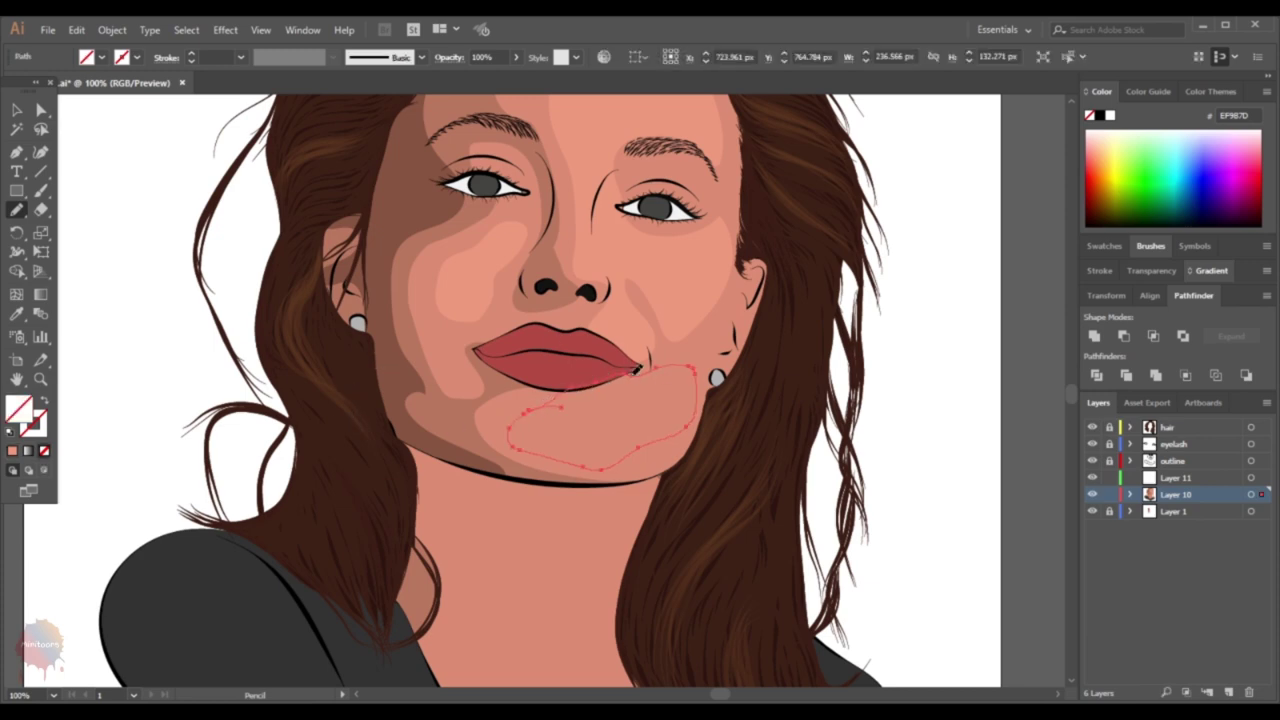
pyautogui.press('i')
pyautogui.click(395, 351)
pyautogui.rightClick(557, 371)
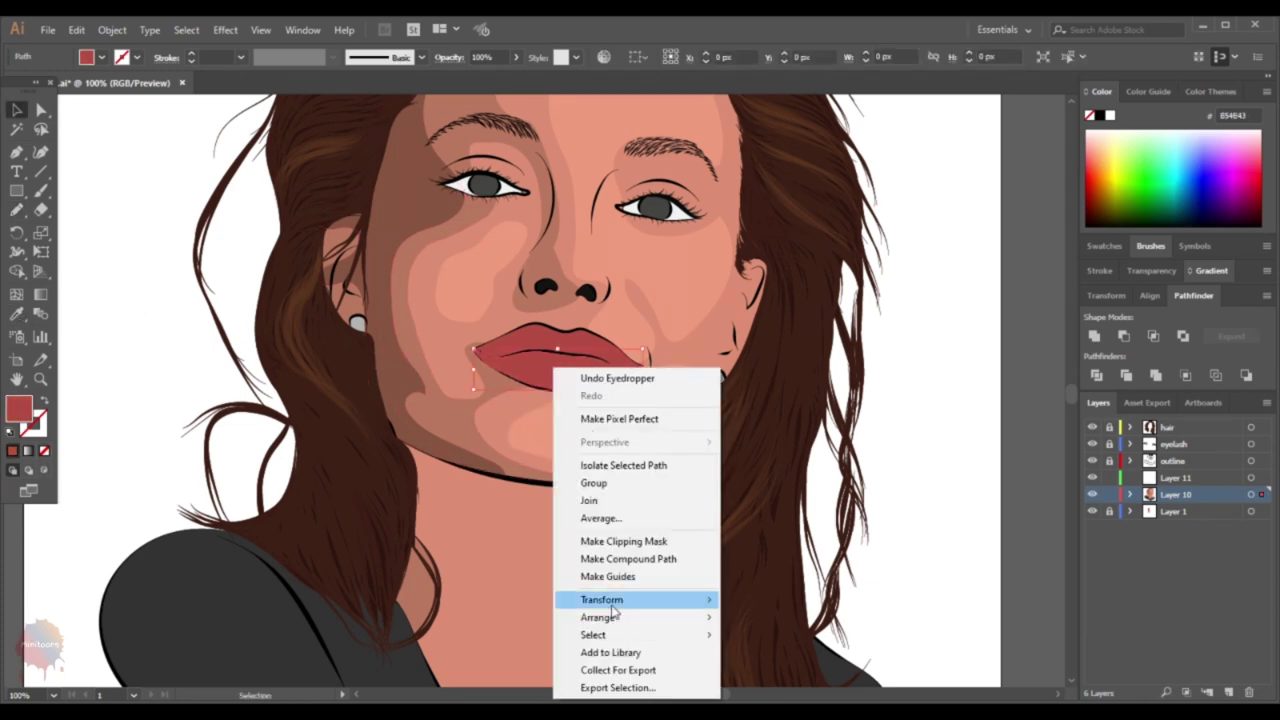
pyautogui.click(1020, 521)
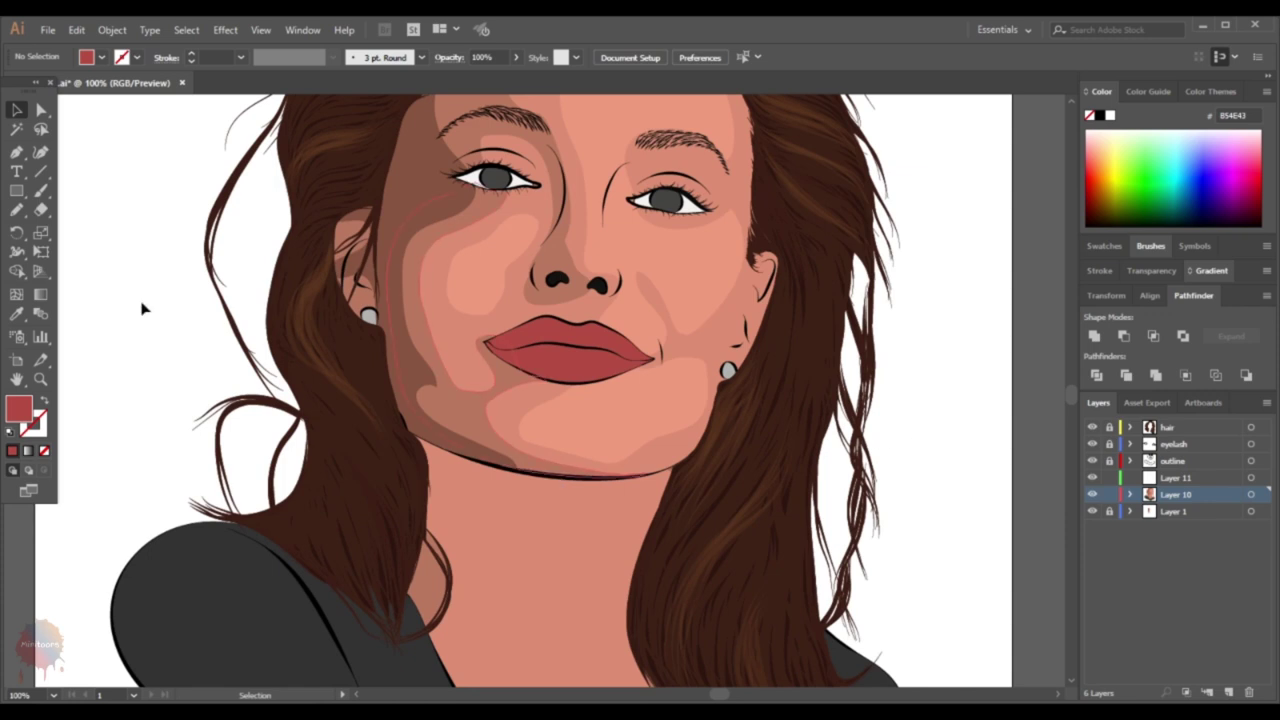
# Draw a Pencil shape along the right ear and jaw
pyautogui.press('n')
pyautogui.scroll(1, 688, 500)
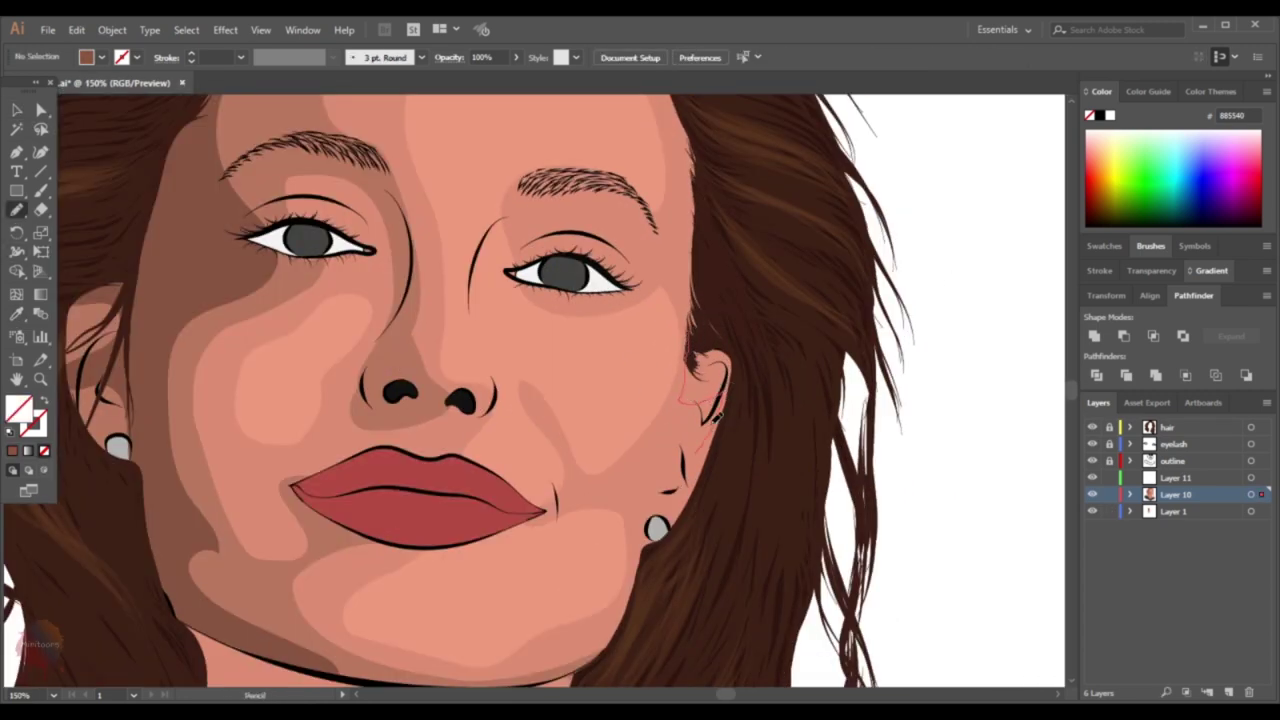
pyautogui.moveTo(686, 325); pyautogui.dragTo(693, 480)
pyautogui.press('v')
pyautogui.click(928, 429)
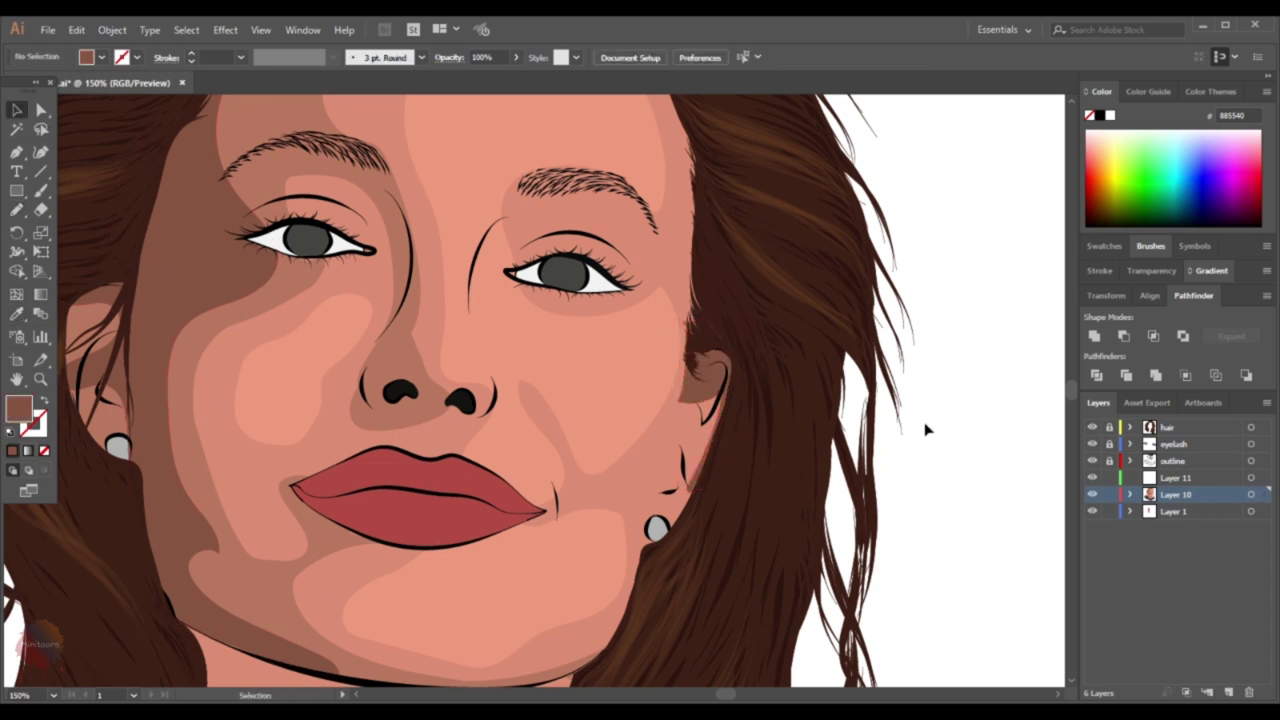
# Draw a small shadow beside the ear and fill it with the brown shade
pyautogui.click(22, 211)
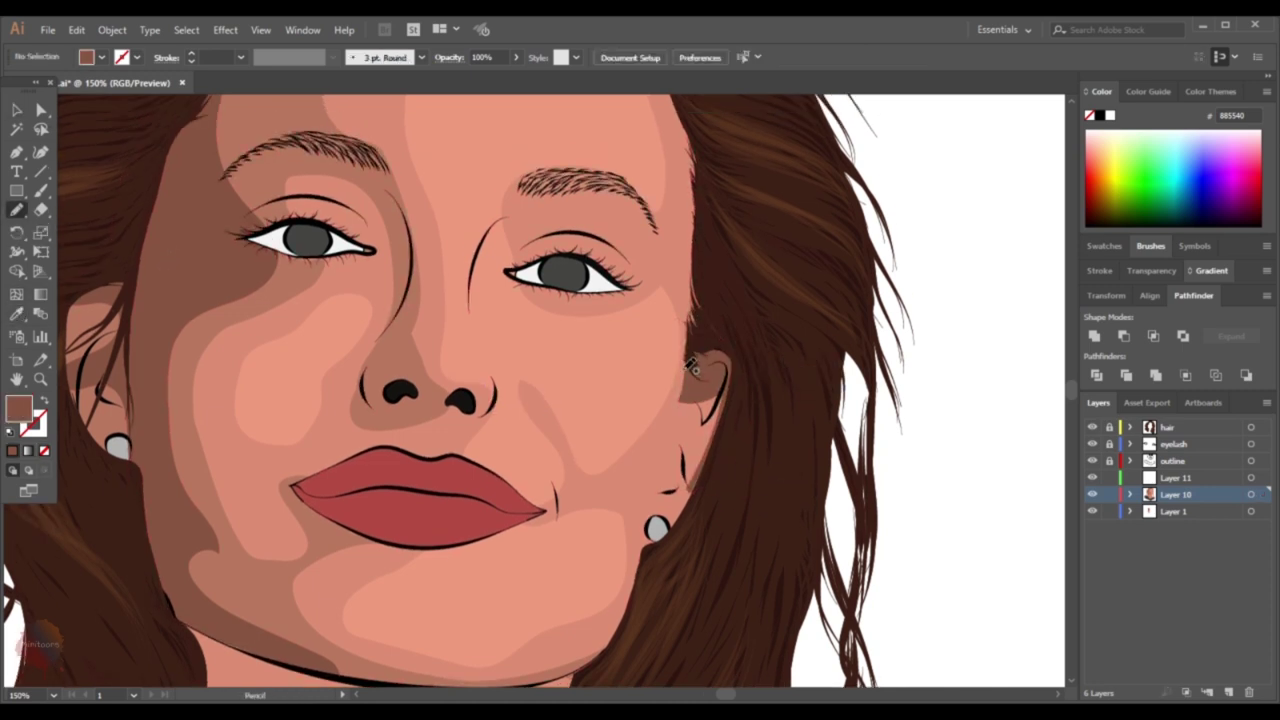
pyautogui.moveTo(714, 406); pyautogui.dragTo(682, 368)
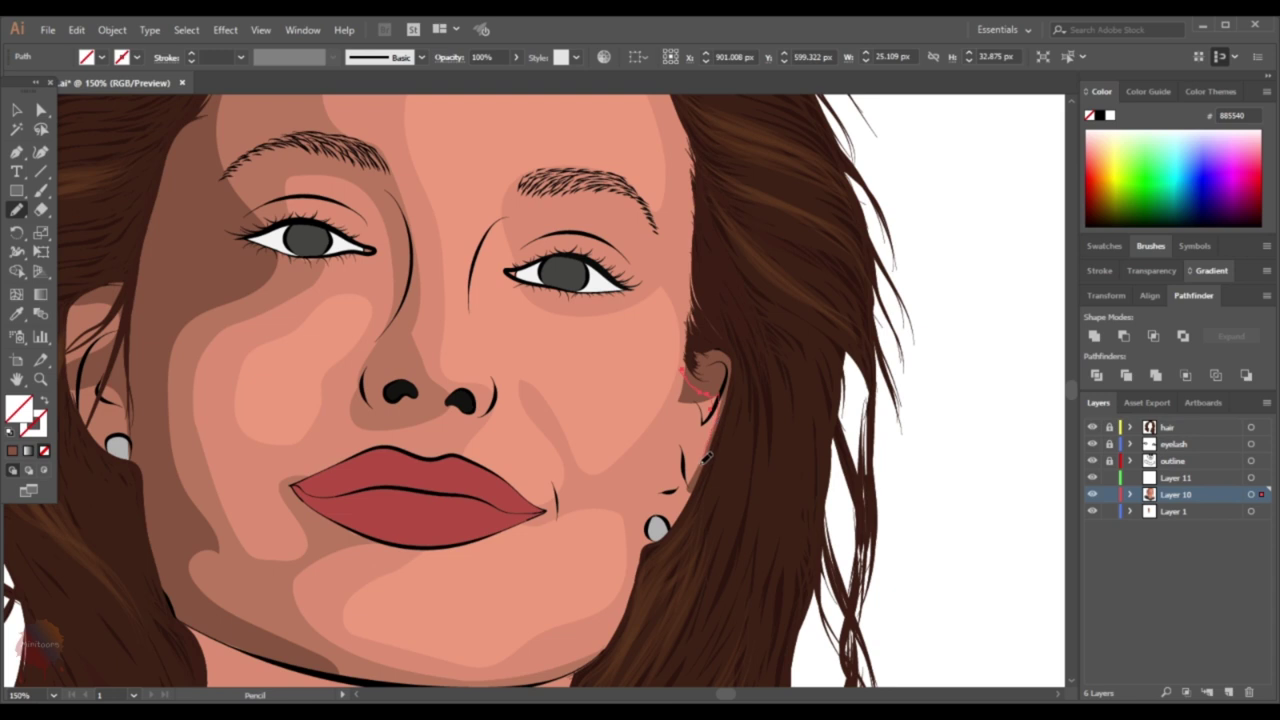
pyautogui.click(18, 314)
pyautogui.click(704, 372)
pyautogui.press('v')
pyautogui.click(928, 429)
pyautogui.scroll(-1, 718, 390)
pyautogui.press('n')
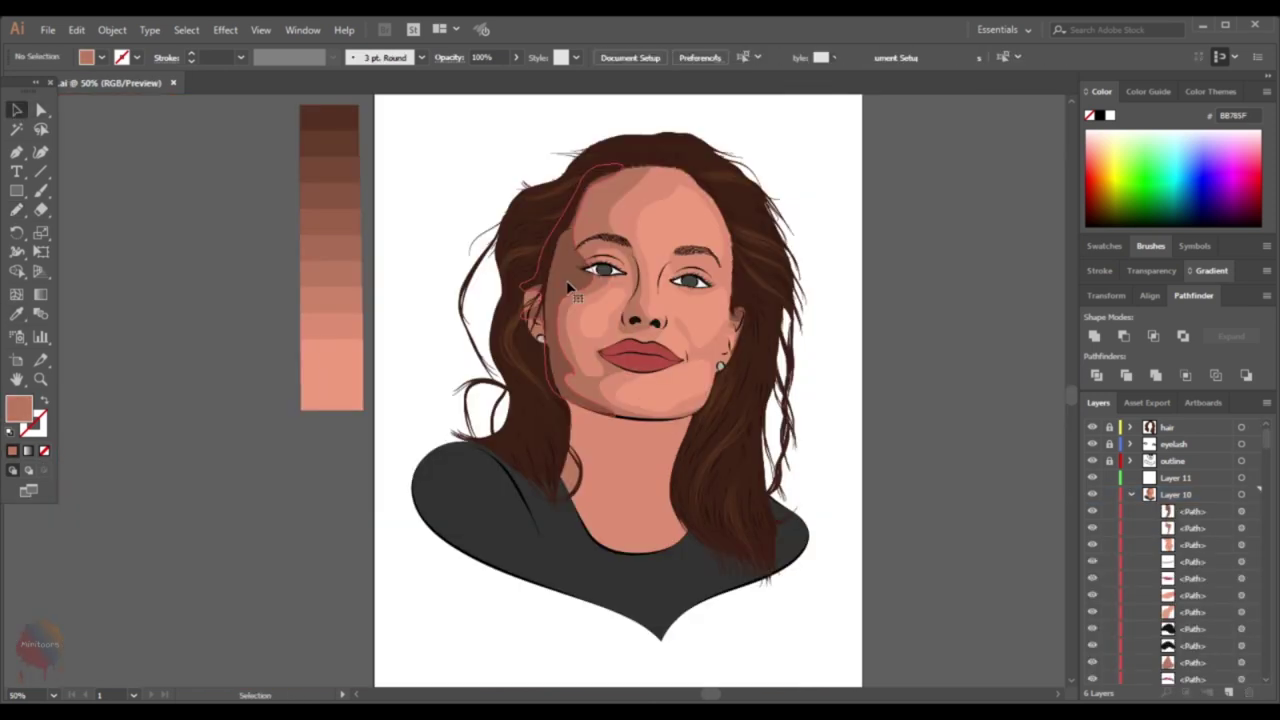
# Recolour a face shadow shape to a darker brown swatch
pyautogui.click(568, 288)
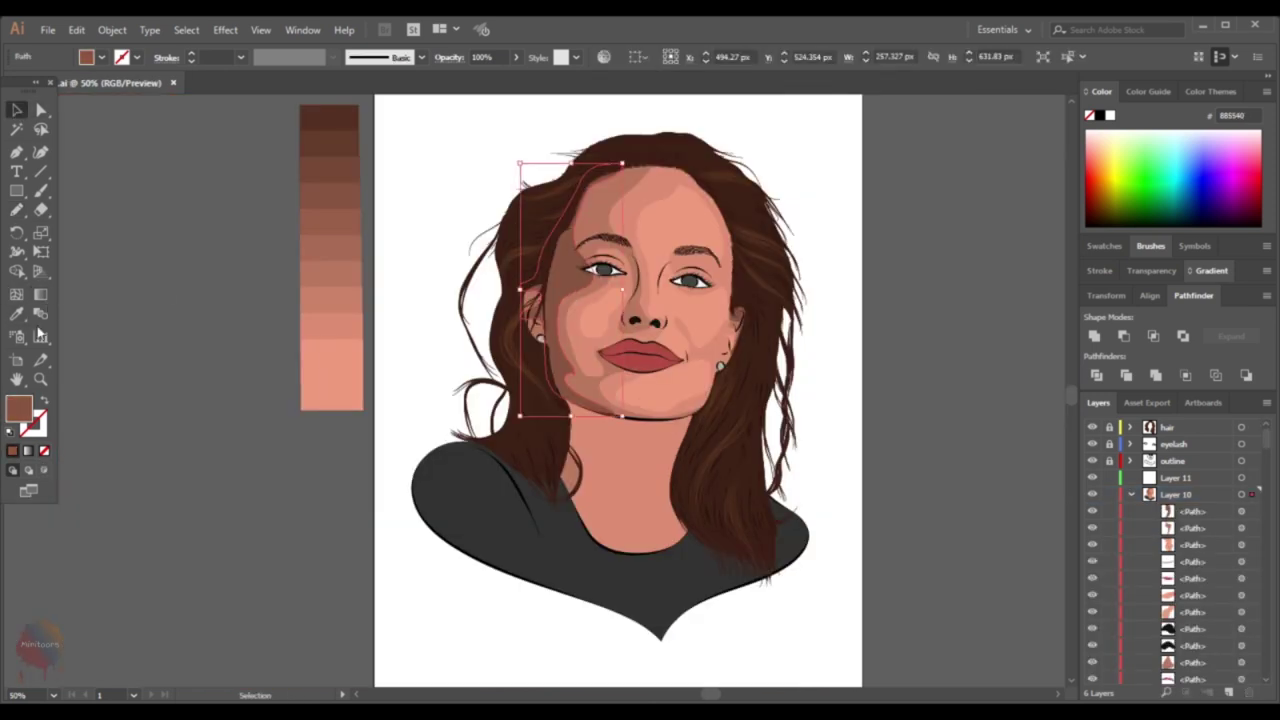
pyautogui.click(340, 214)
pyautogui.click(182, 138)
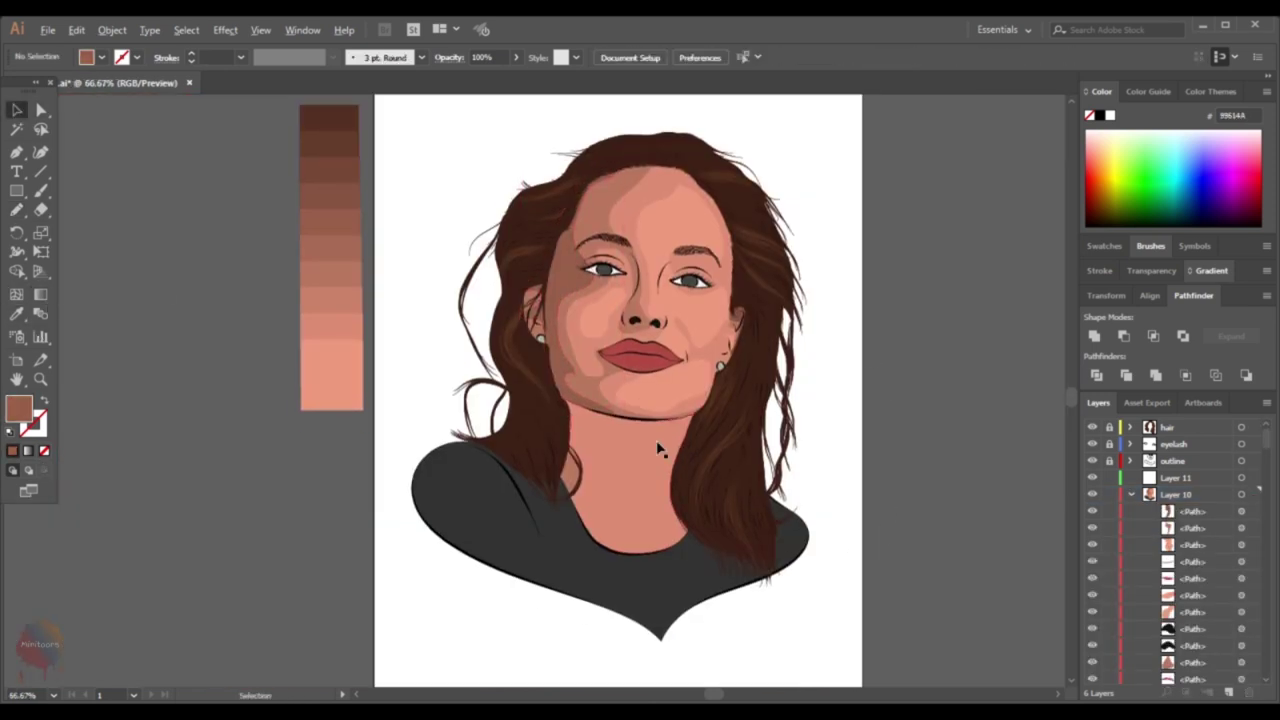
pyautogui.scroll(2, 663, 449)
# Draw a darker skin-coloured shadow down the neck, then bring the dark shirt to front
pyautogui.press('/')
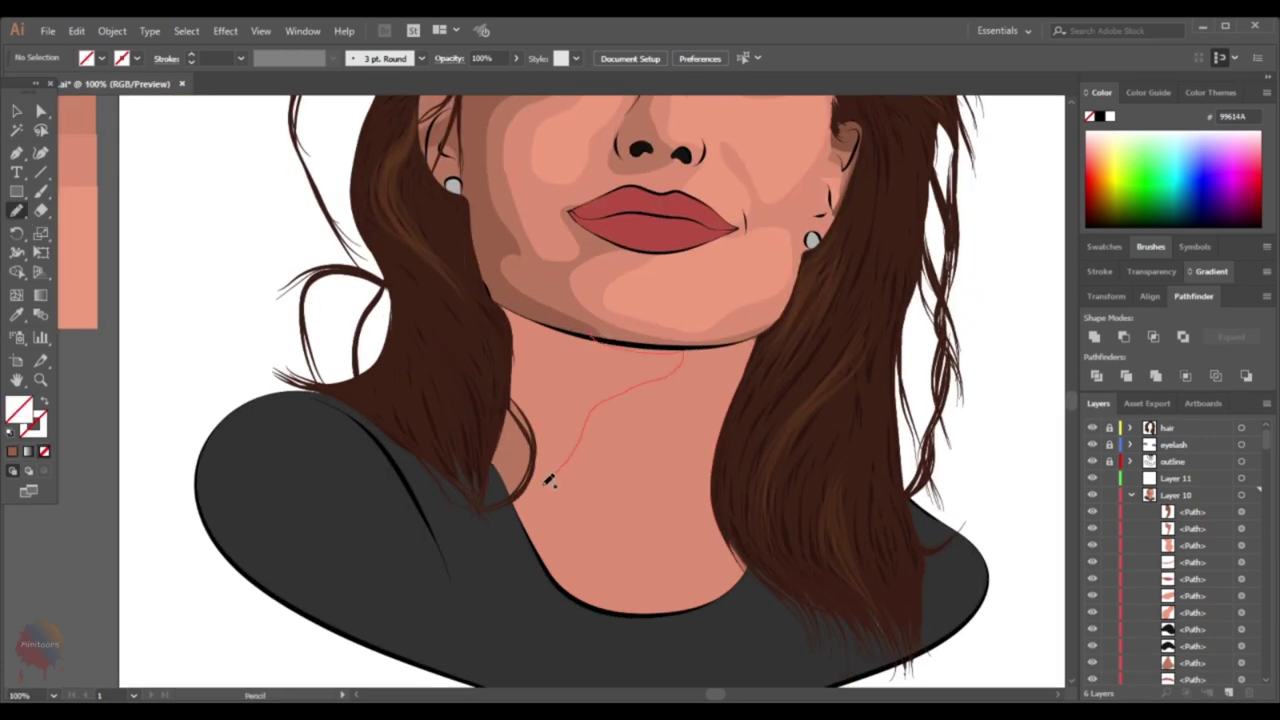
pyautogui.moveTo(503, 322); pyautogui.dragTo(503, 311)
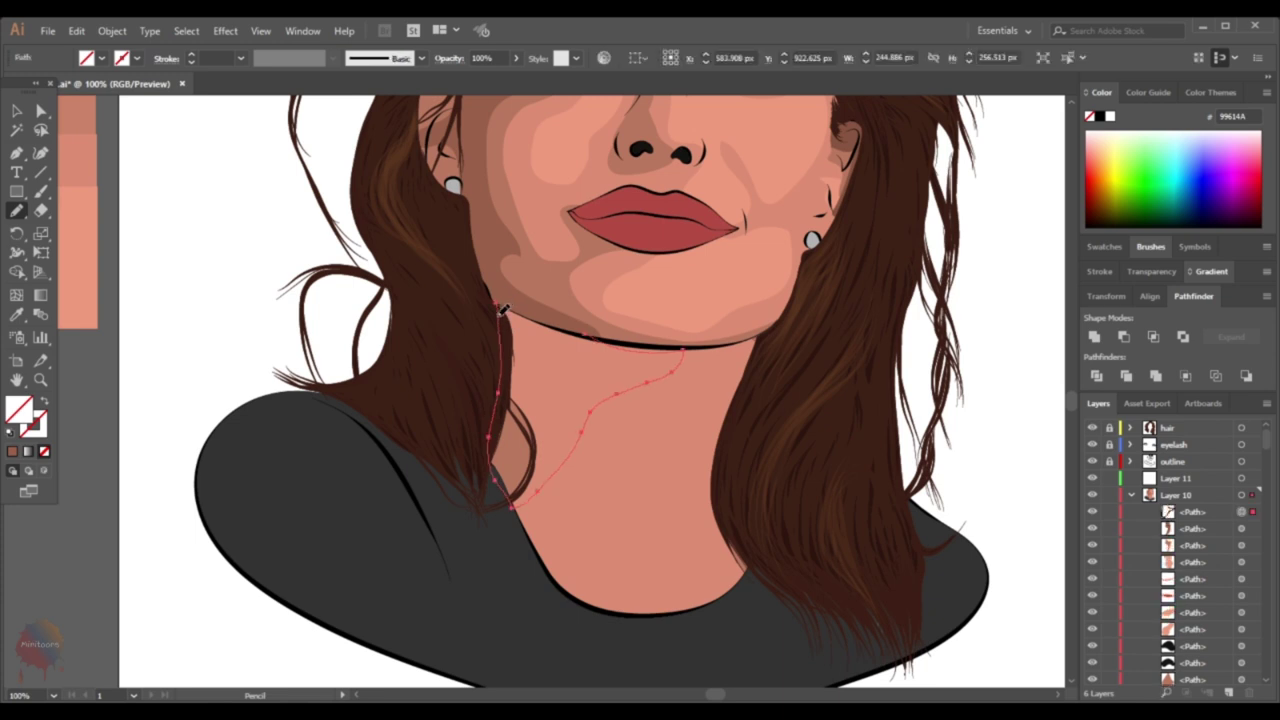
pyautogui.press('i')
pyautogui.click(465, 290)
pyautogui.press('v')
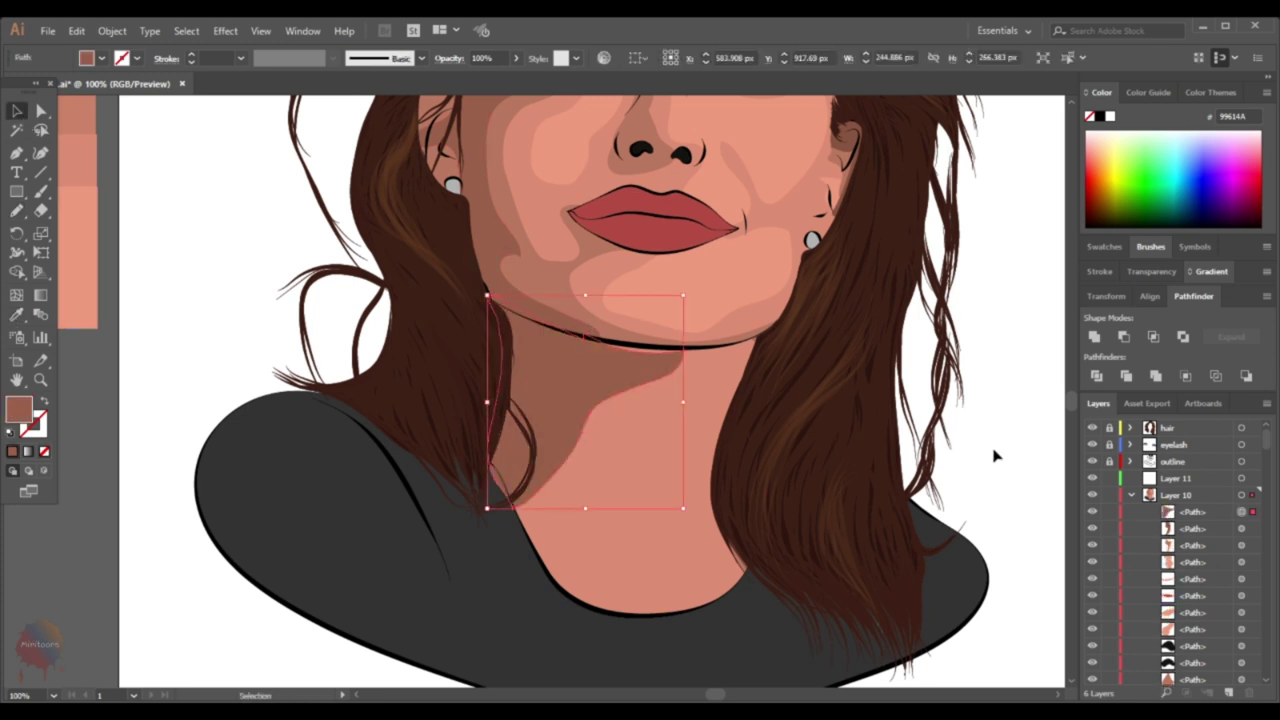
pyautogui.click(488, 503)
pyautogui.rightClick(488, 503)
pyautogui.click(700, 469)
pyautogui.click(1006, 443)
# Draw a shadow band below the jaw, fill it with sampled skin colour, and join its path
pyautogui.press('n')
pyautogui.moveTo(752, 348); pyautogui.dragTo(678, 388)
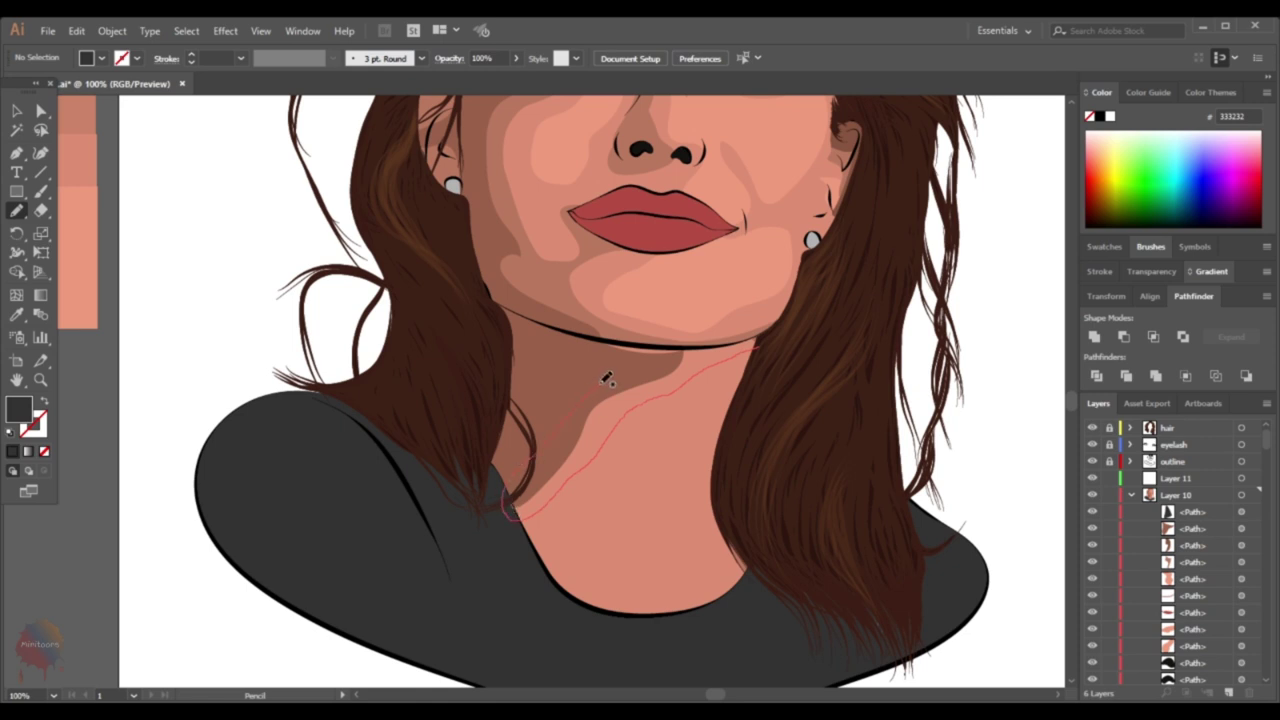
pyautogui.moveTo(766, 343); pyautogui.dragTo(760, 345)
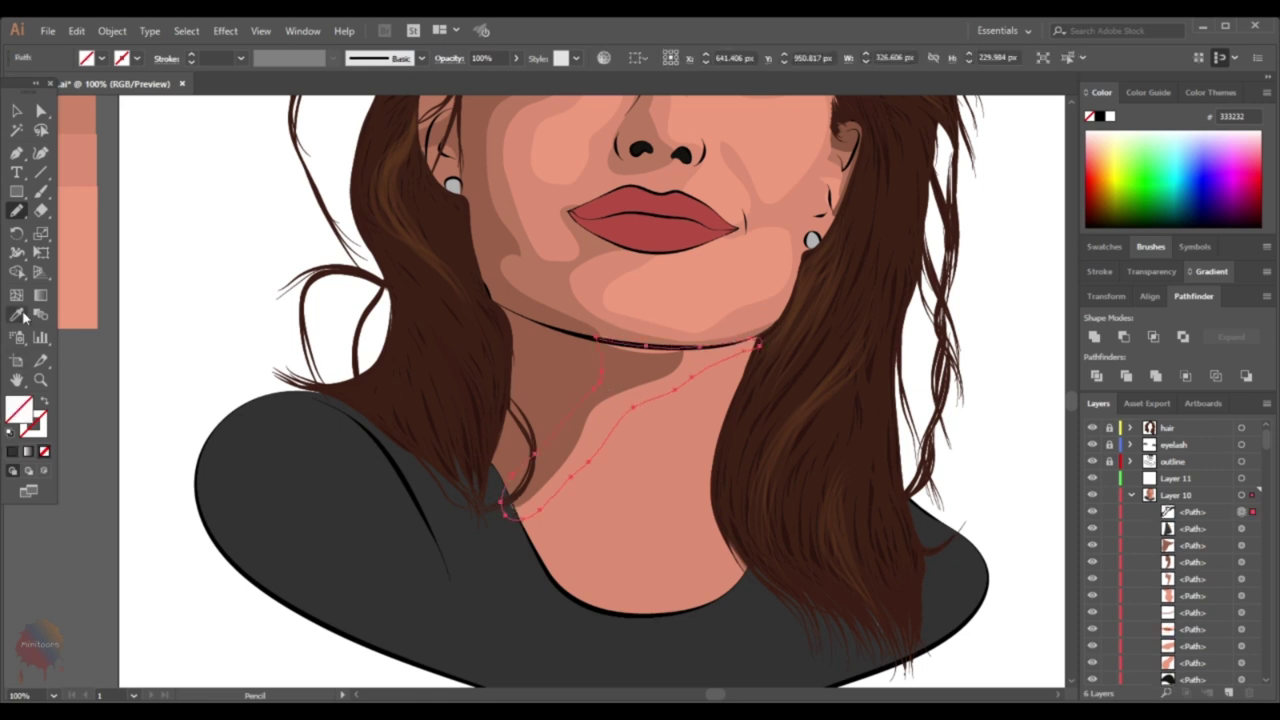
pyautogui.press('i')
pyautogui.click(640, 560)
pyautogui.press('v')
pyautogui.click(534, 372)
pyautogui.rightClick(534, 372)
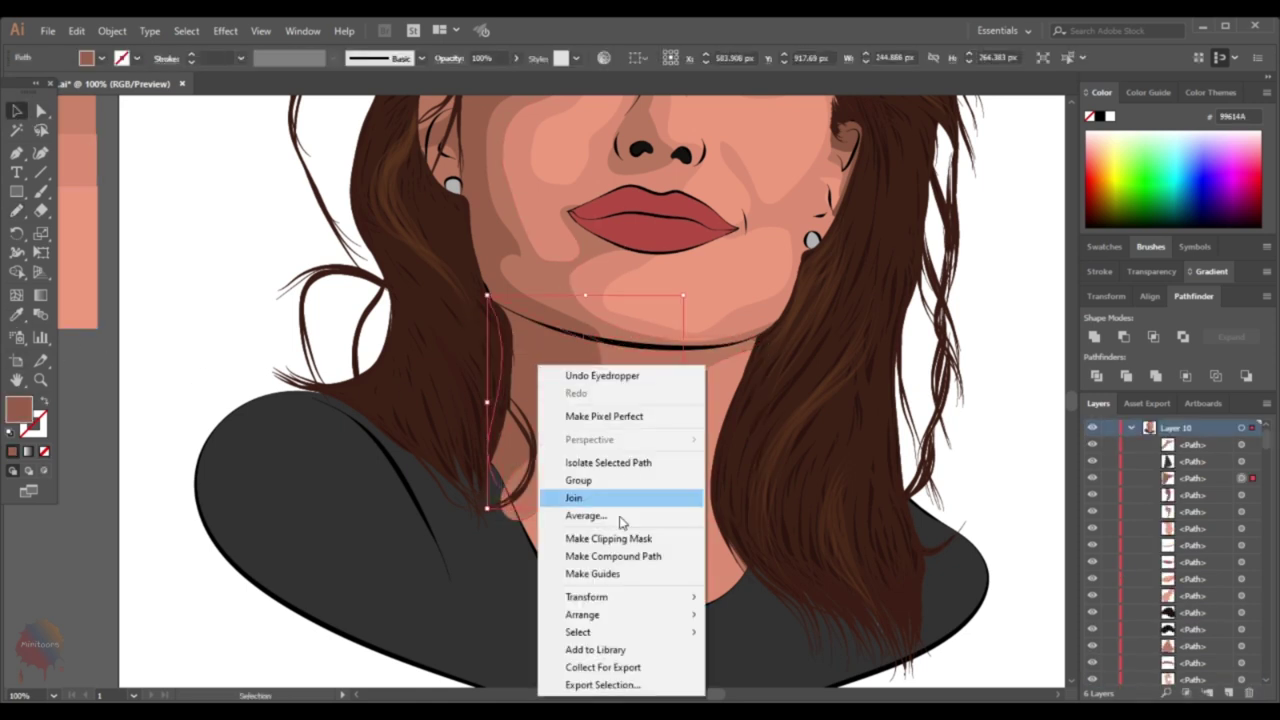
pyautogui.click(614, 500)
# Bring the dark shirt back in front of the new neck shadow
pyautogui.scroll(-1, 520, 592)
pyautogui.rightClick(520, 572)
pyautogui.moveTo(563, 464)
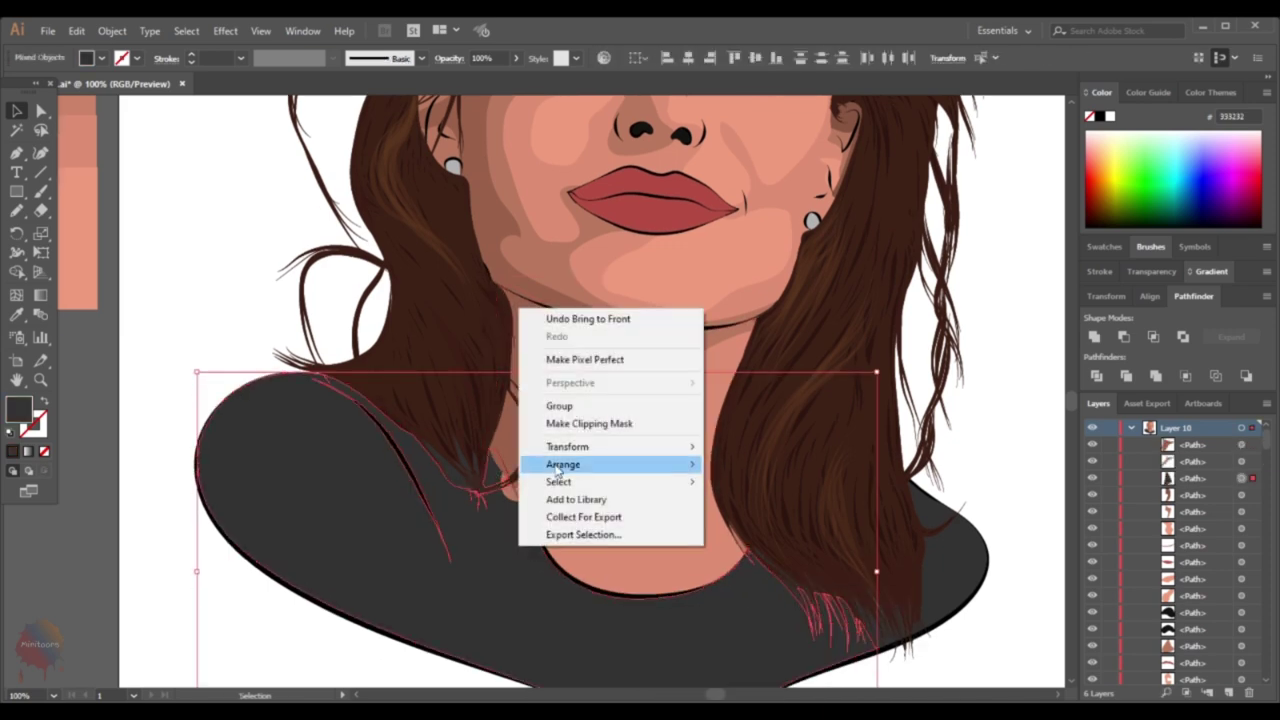
pyautogui.click(760, 465)
pyautogui.scroll(2, 1006, 409)
pyautogui.click(1017, 429)
# Draw a highlight patch on the neck filled with light salmon
pyautogui.hotkey('ctrl', '-')
pyautogui.press('n')
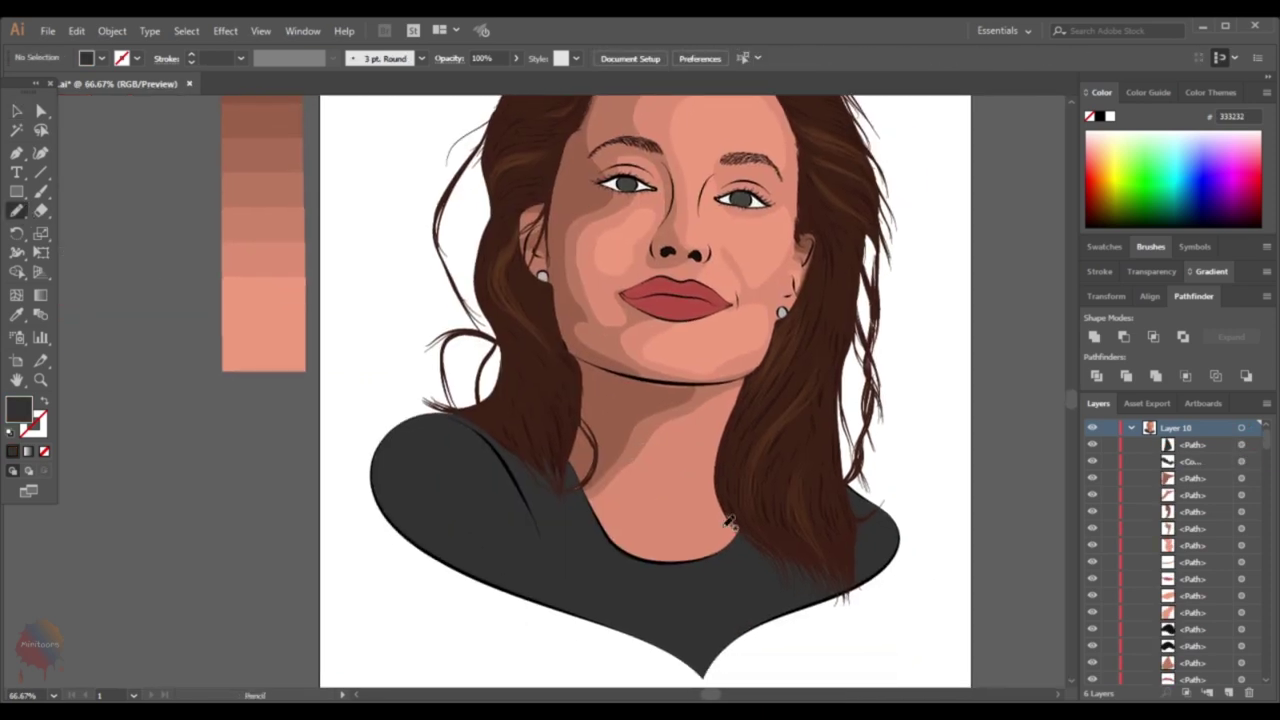
pyautogui.scroll(1, 715, 515)
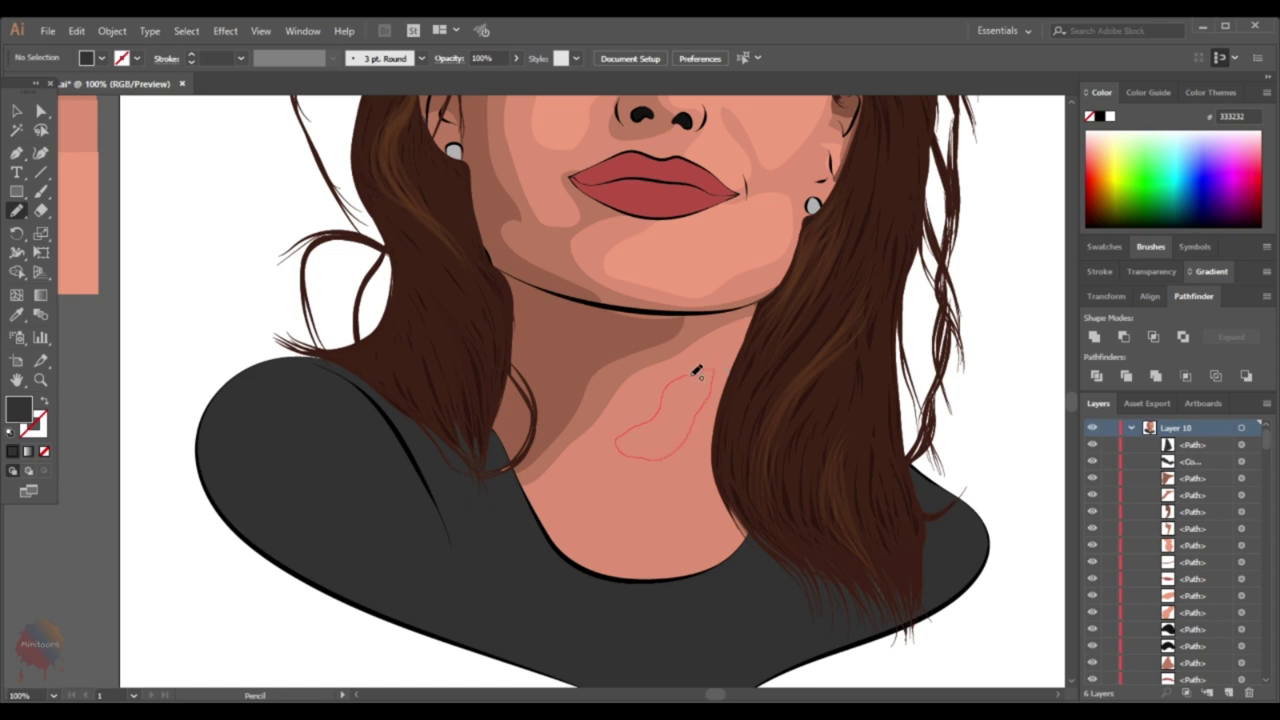
pyautogui.moveTo(697, 372); pyautogui.dragTo(712, 370)
pyautogui.press('i')
pyautogui.click(86, 265)
# Draw a sampled-colour shadow along the collar neckline and rearrange the shirt
pyautogui.press('n')
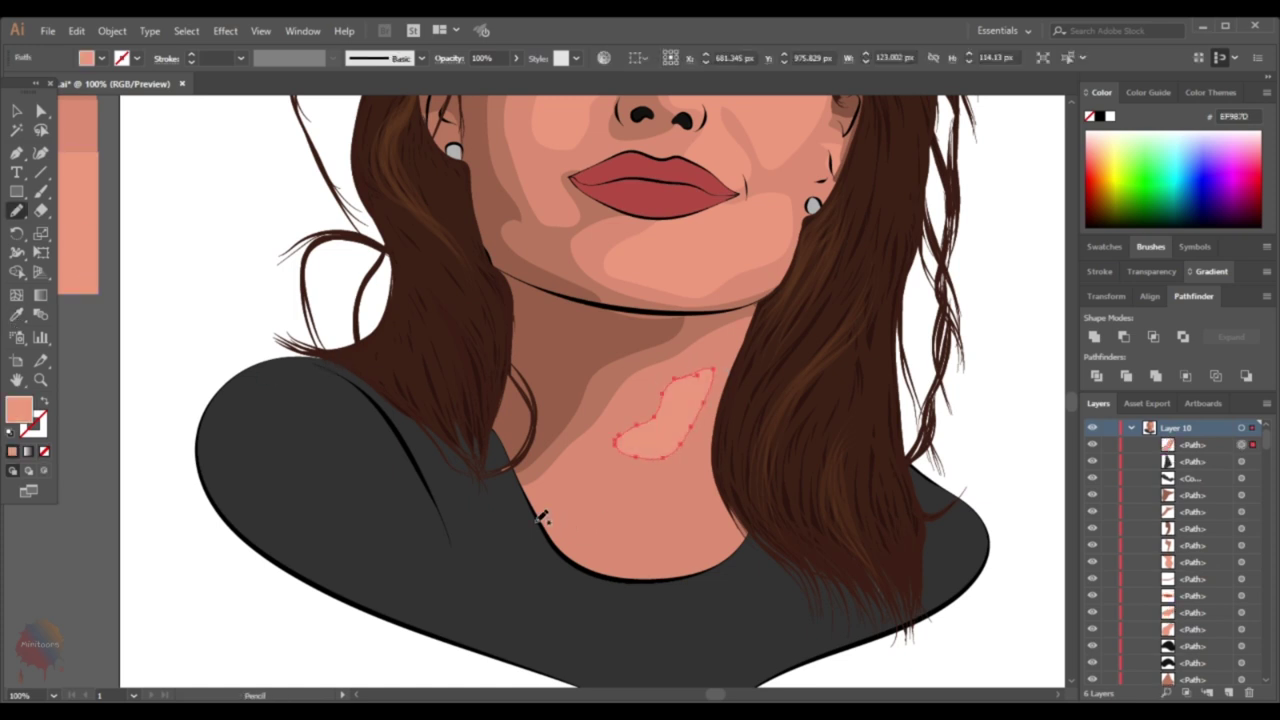
pyautogui.moveTo(676, 586); pyautogui.dragTo(530, 532)
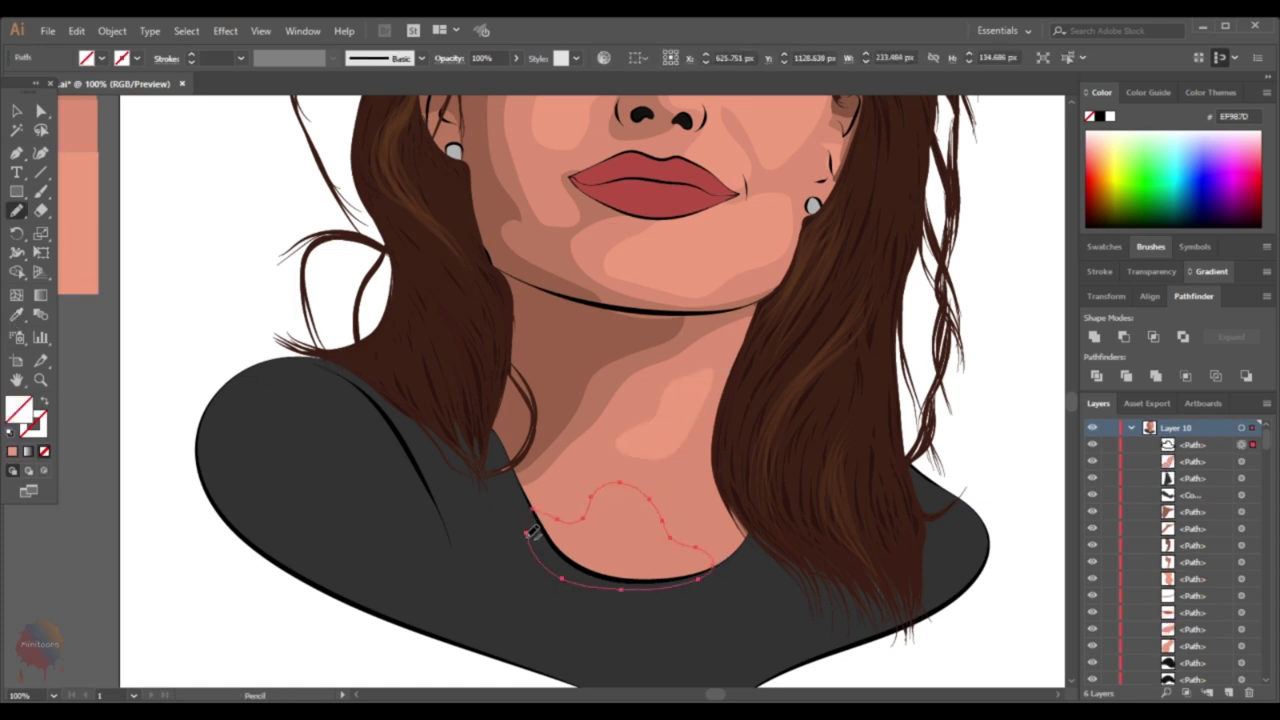
pyautogui.click(17, 313)
pyautogui.click(78, 205)
pyautogui.press('v')
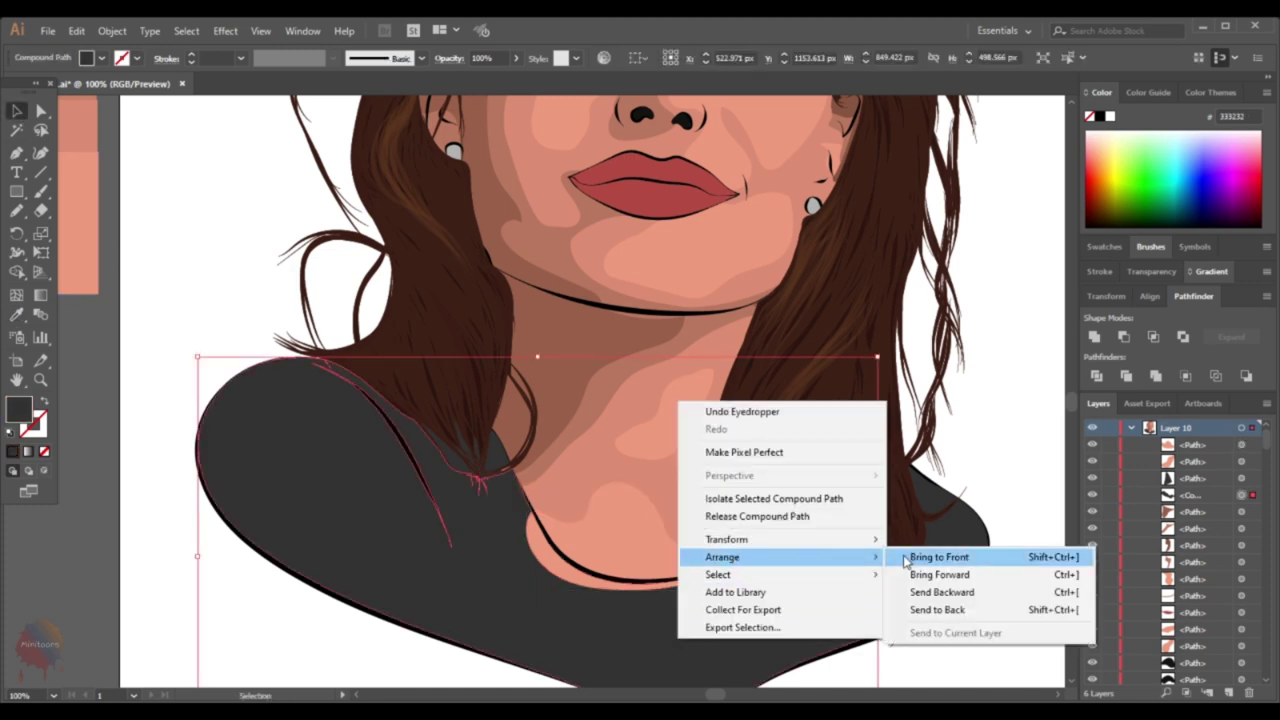
pyautogui.rightClick(668, 640)
pyautogui.click(943, 551)
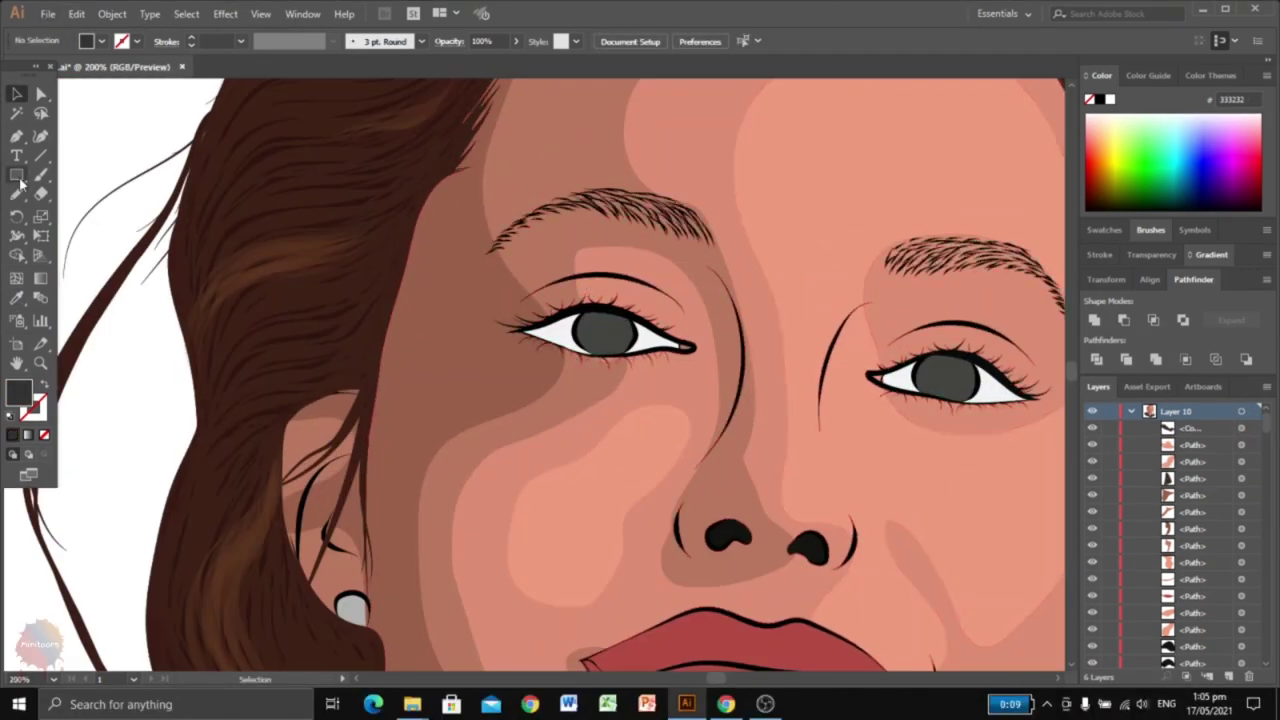
# Draw a near-black pupil circle over the left eye's iris
pyautogui.moveTo(17, 174); pyautogui.dragTo(70, 214)
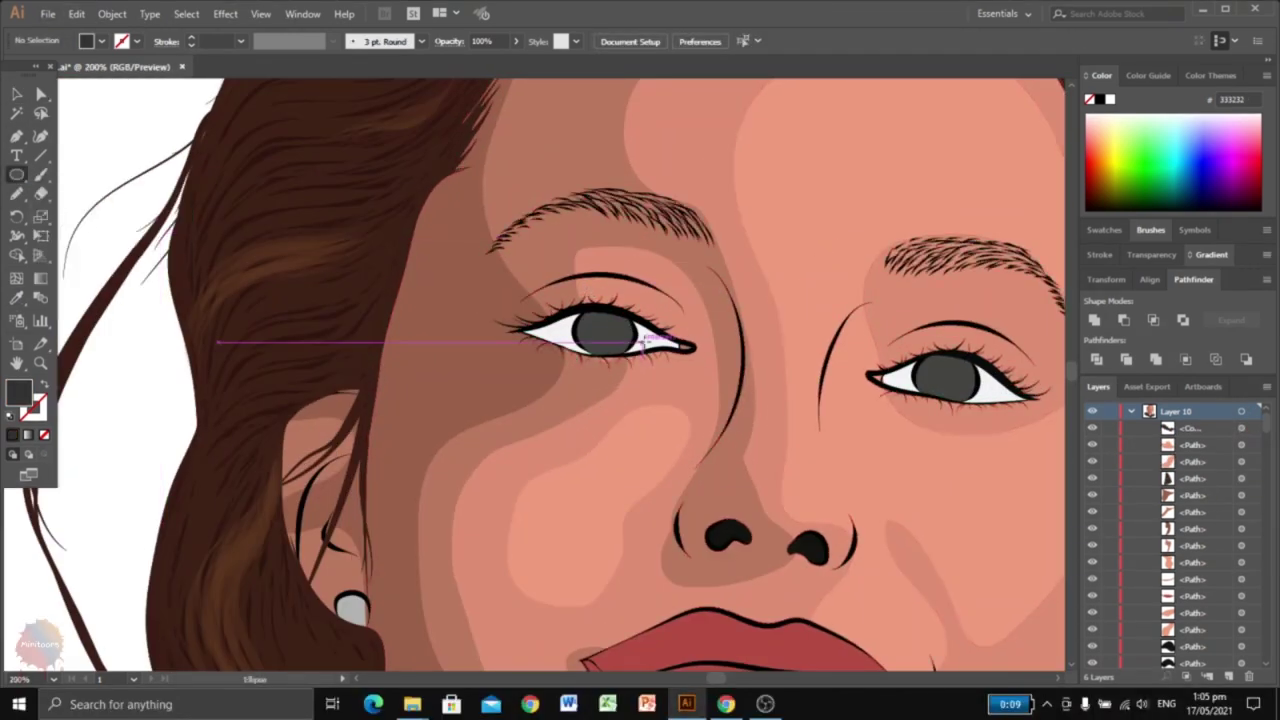
pyautogui.moveTo(590, 316)
pyautogui.mouseDown()
pyautogui.moveTo(612, 340)
pyautogui.moveTo(596, 352)
pyautogui.mouseUp()
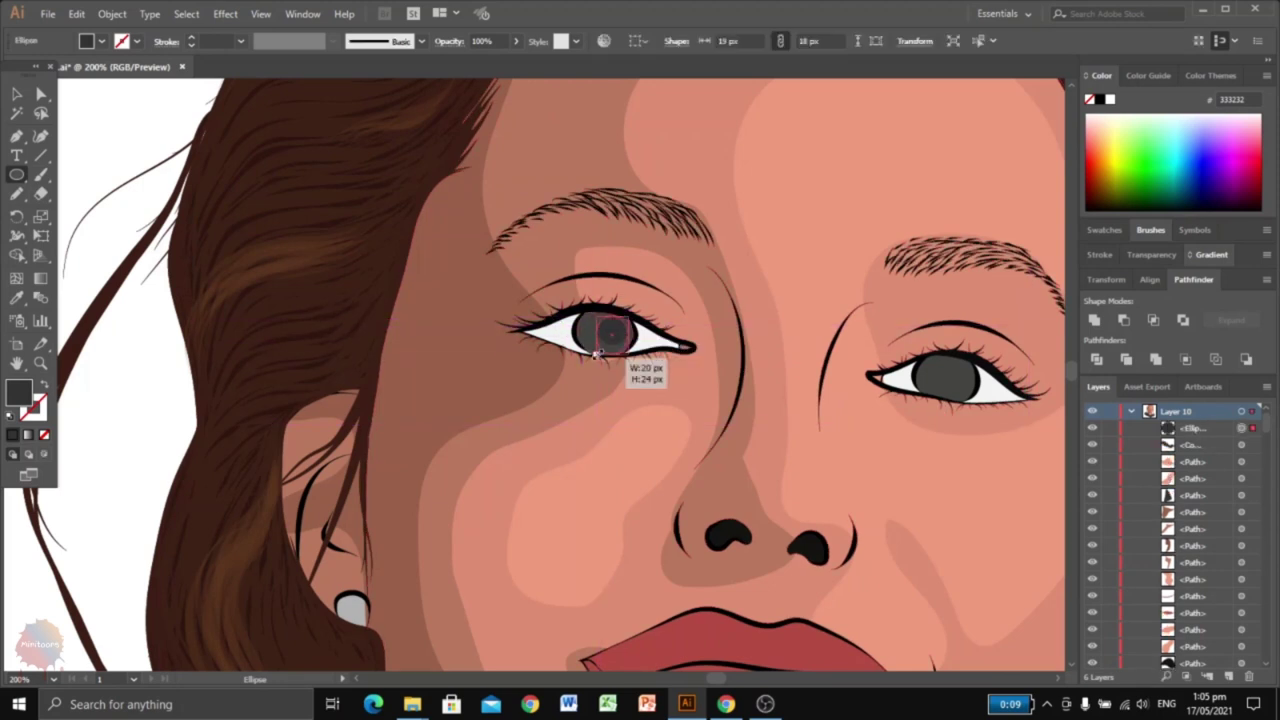
pyautogui.click(17, 94)
pyautogui.doubleClick(18, 392)
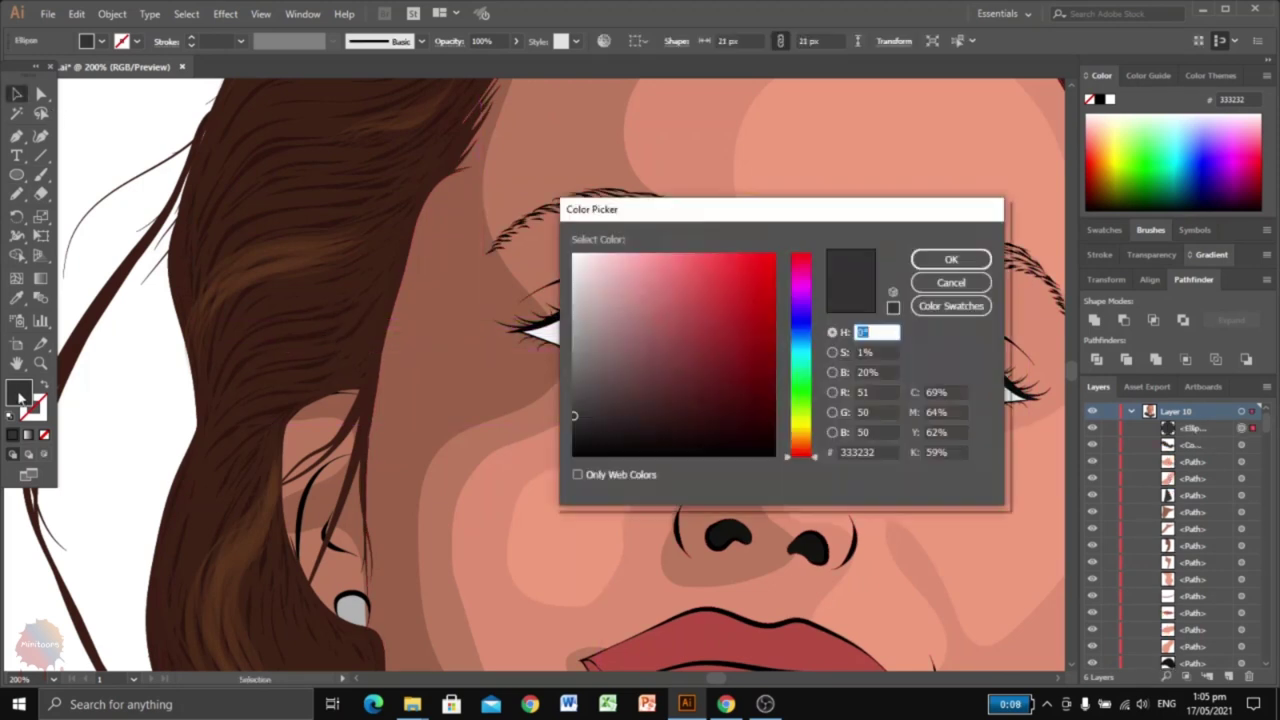
pyautogui.click(932, 258)
# Duplicate the pupil circle in place and resize the copy to 24 px
pyautogui.hotkey('ctrl', 'c')
pyautogui.hotkey('ctrl', 'f')
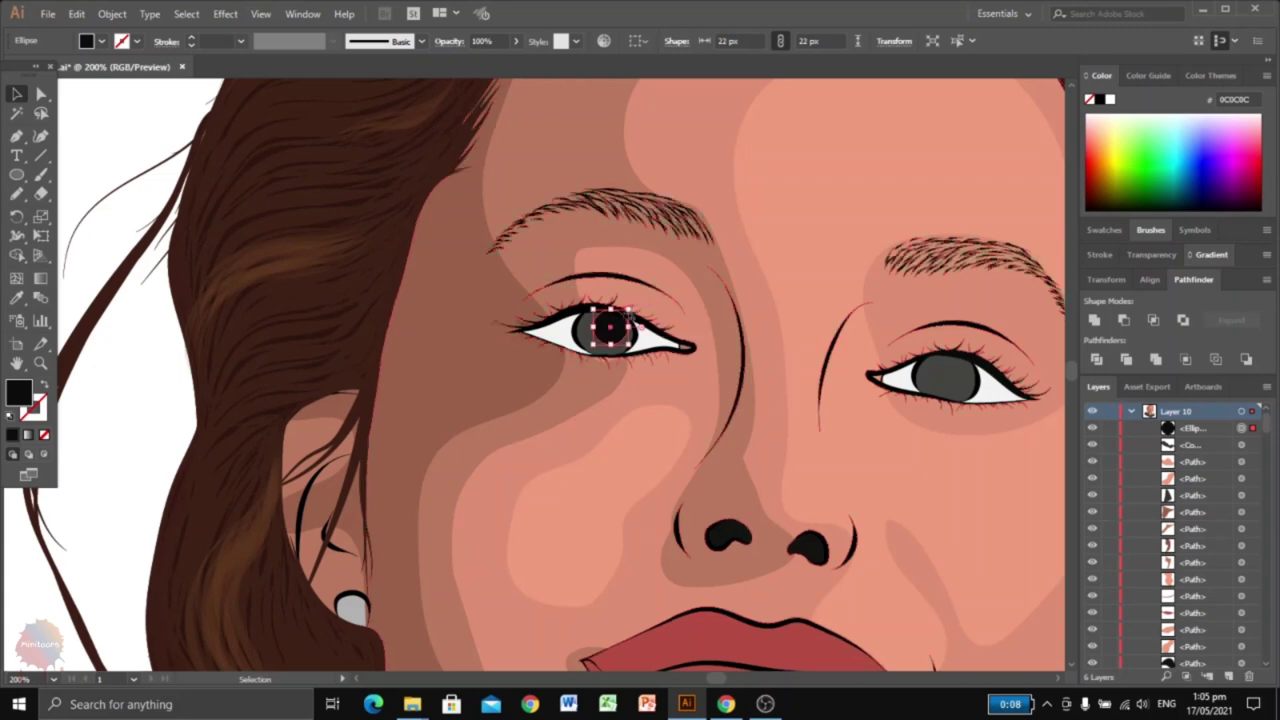
pyautogui.hotkey('ctrl', '=')
pyautogui.moveTo(627, 340); pyautogui.dragTo(690, 382)
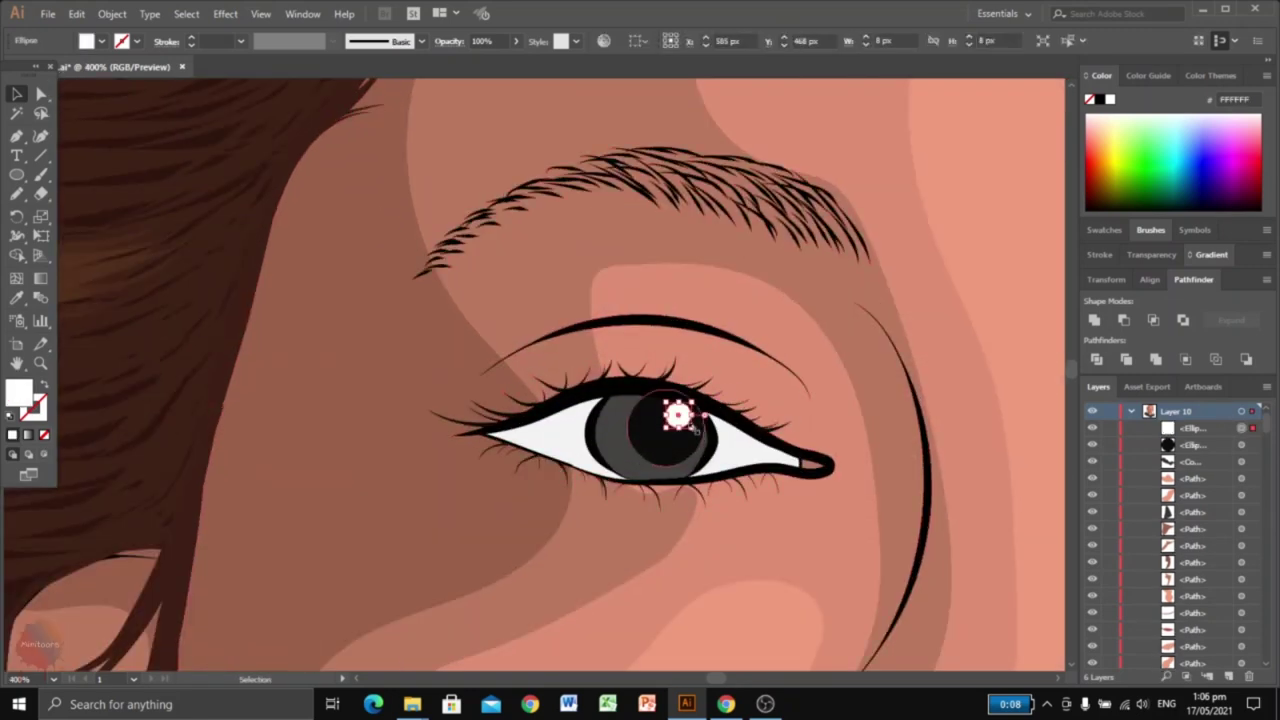
# Draw a lighter grey reflection shape on the lower iris
pyautogui.scroll(-5, 783, 467)
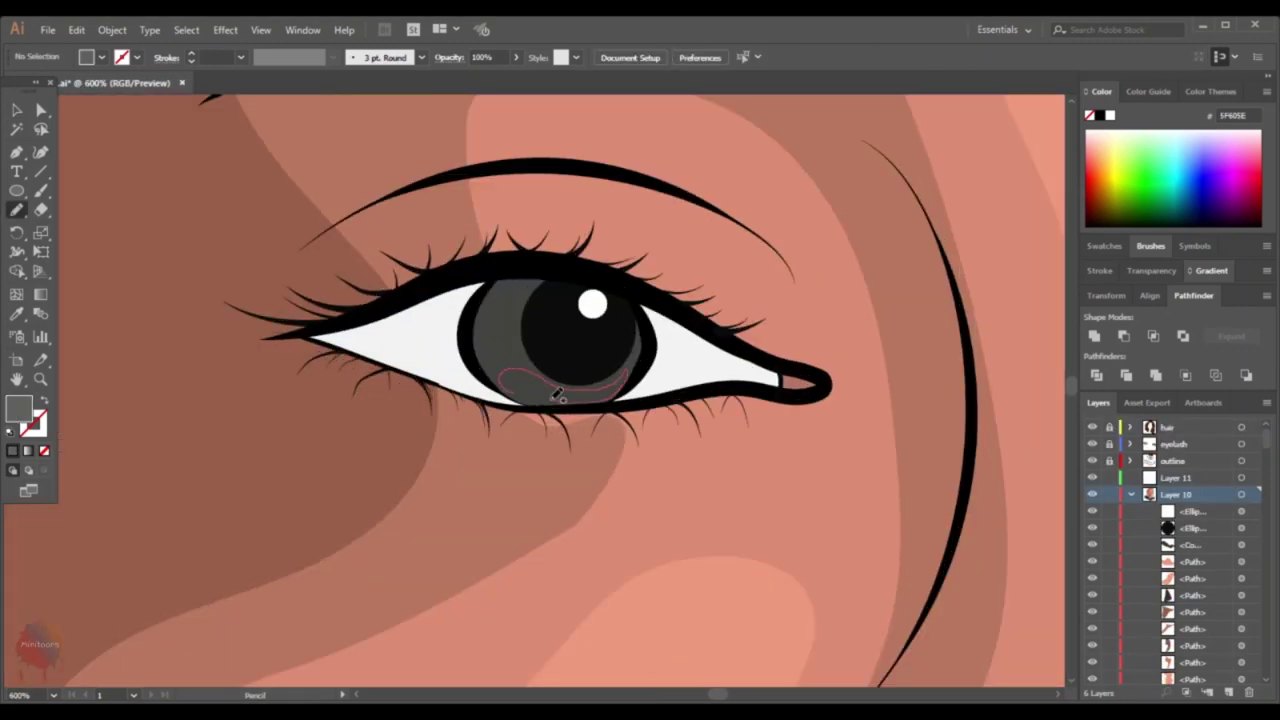
pyautogui.moveTo(557, 393); pyautogui.dragTo(545, 392)
pyautogui.press('i')
pyautogui.doubleClick(18, 408)
pyautogui.click(946, 275)
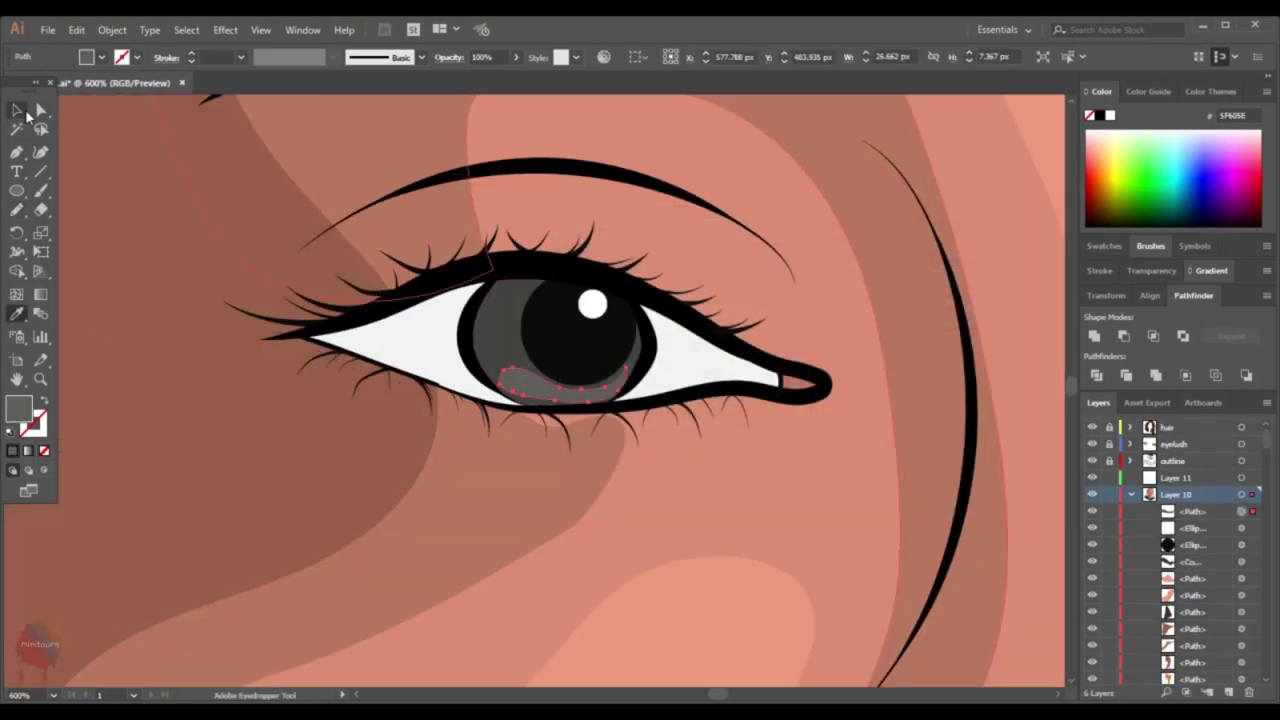
pyautogui.click(800, 463)
# Apply a Gaussian Blur effect to the black pupil
pyautogui.scroll(-5, 800, 463)
pyautogui.scroll(-3, 934, 254)
pyautogui.press('v')
pyautogui.click(934, 254)
pyautogui.scroll(8, 612, 378)
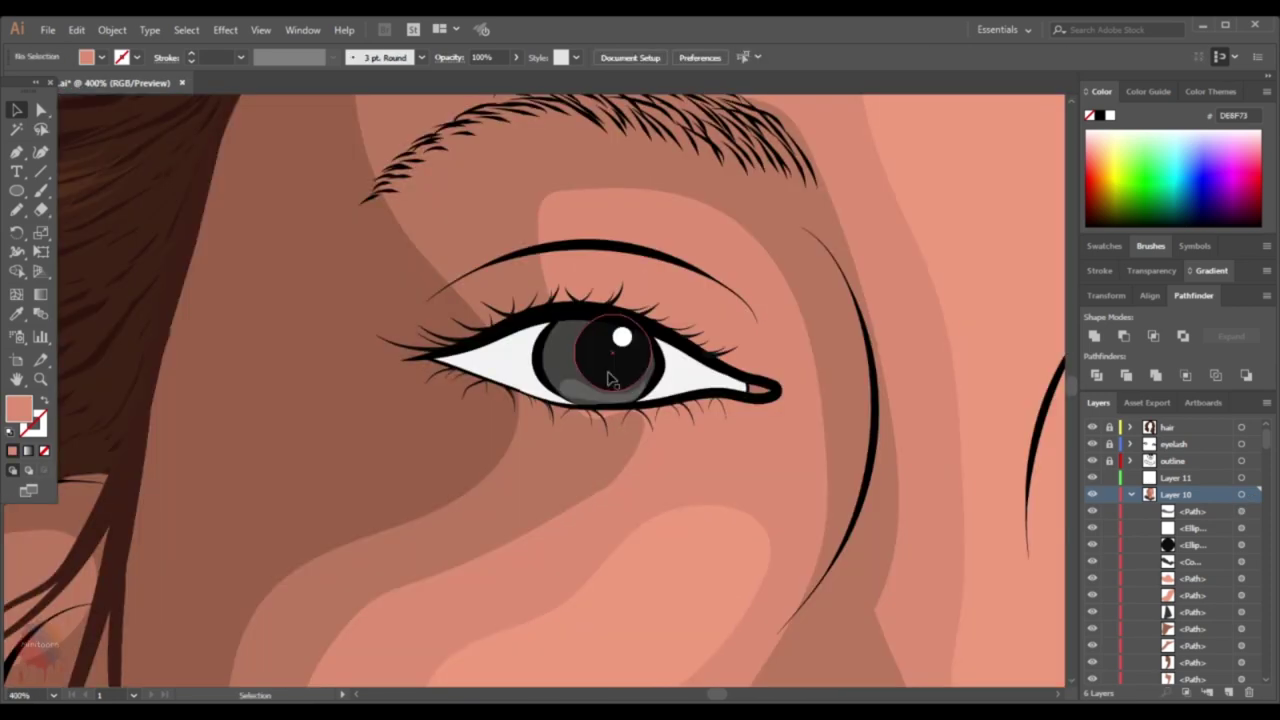
pyautogui.click(612, 378)
pyautogui.click(225, 29)
pyautogui.click(443, 297)
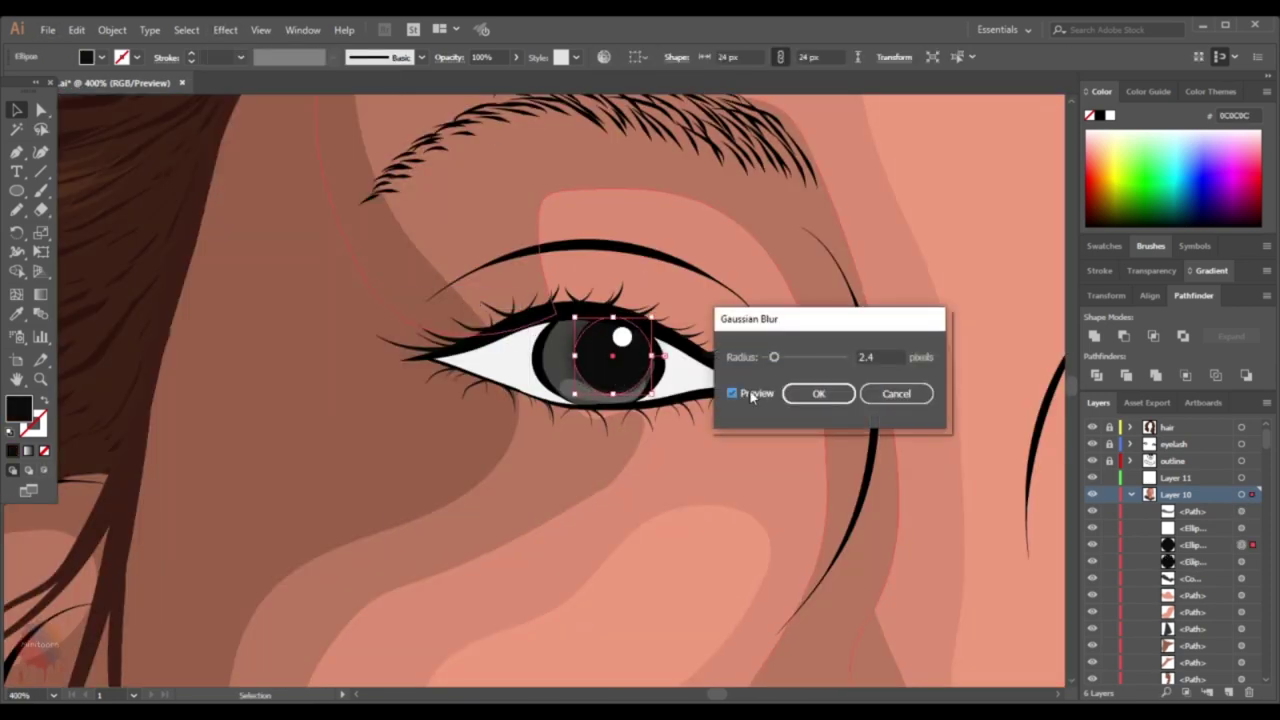
pyautogui.press('Return')
# Give an ellipse a light fill and resize it over the eye as a catchlight
pyautogui.scroll(2, 664, 397)
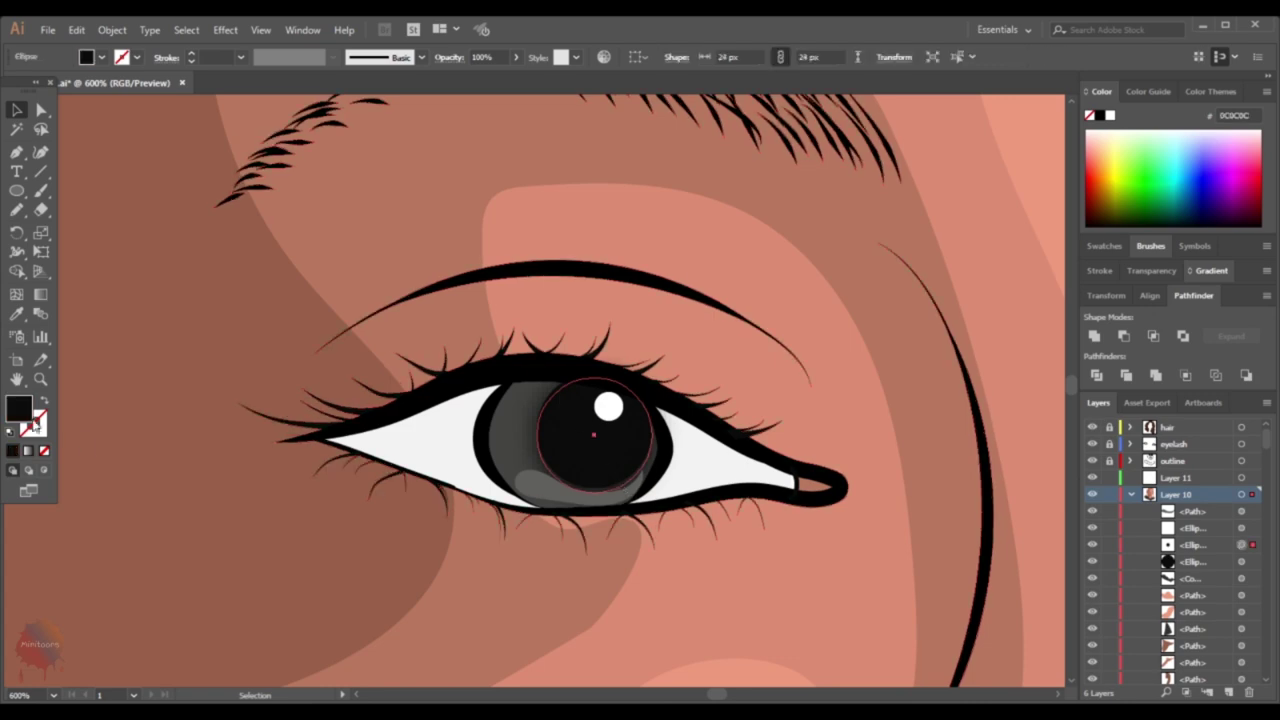
pyautogui.doubleClick(1090, 115)
pyautogui.click(946, 276)
pyautogui.moveTo(665, 435); pyautogui.dragTo(745, 415)
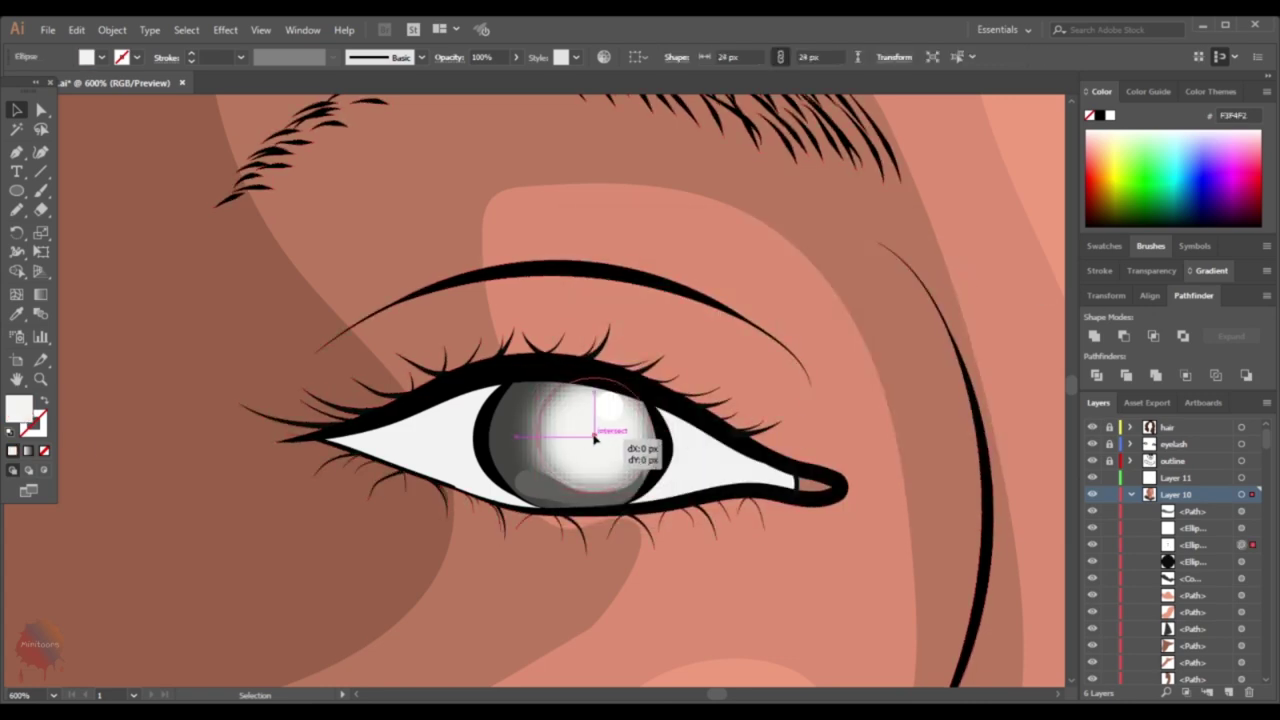
pyautogui.click(871, 400)
pyautogui.scroll(-6, 871, 400)
pyautogui.scroll(-2, 980, 357)
pyautogui.click(980, 357)
# Paste the pupil and move it onto the right eye's iris centre
pyautogui.scroll(-1, 846, 400)
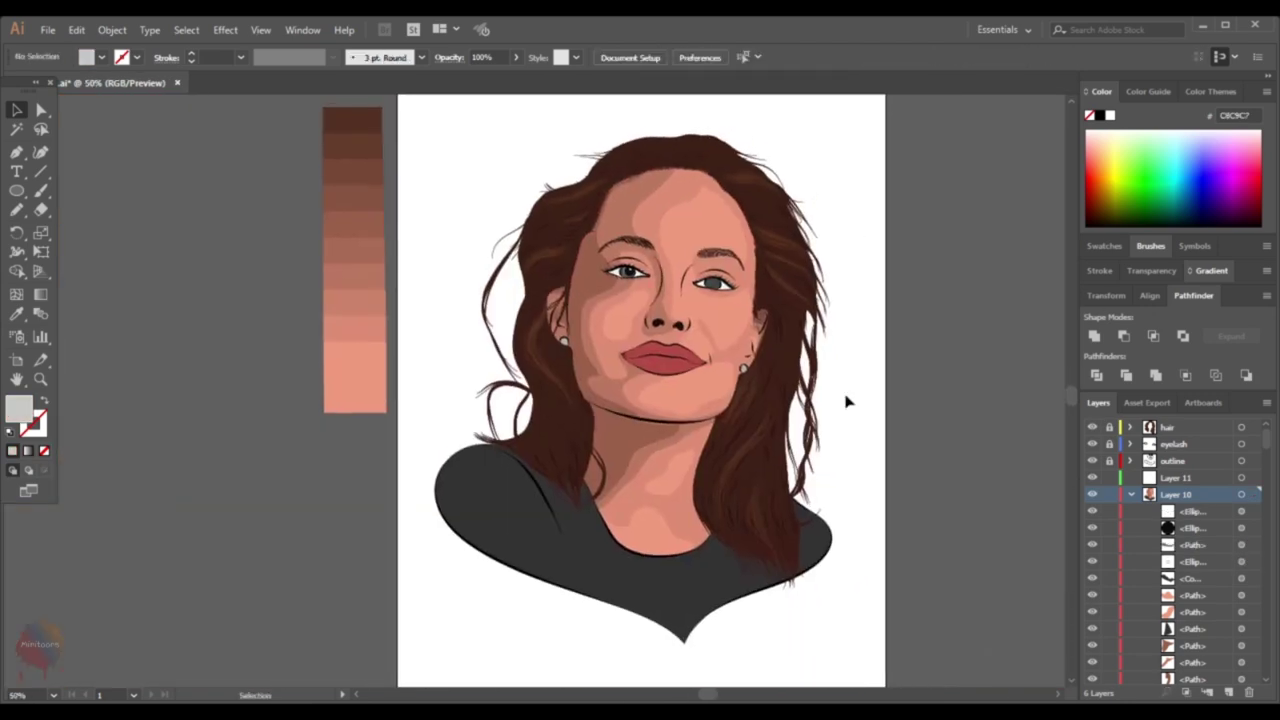
pyautogui.scroll(6, 657, 257)
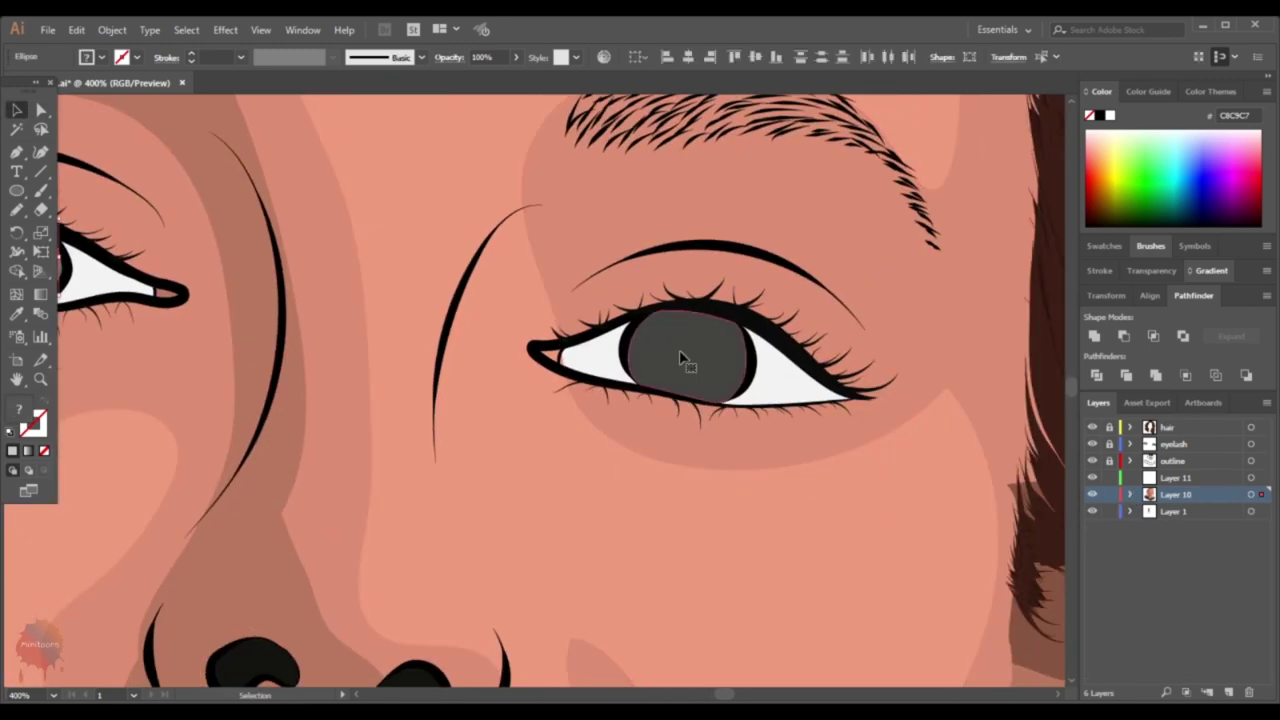
pyautogui.hotkey('ctrl', 'v')
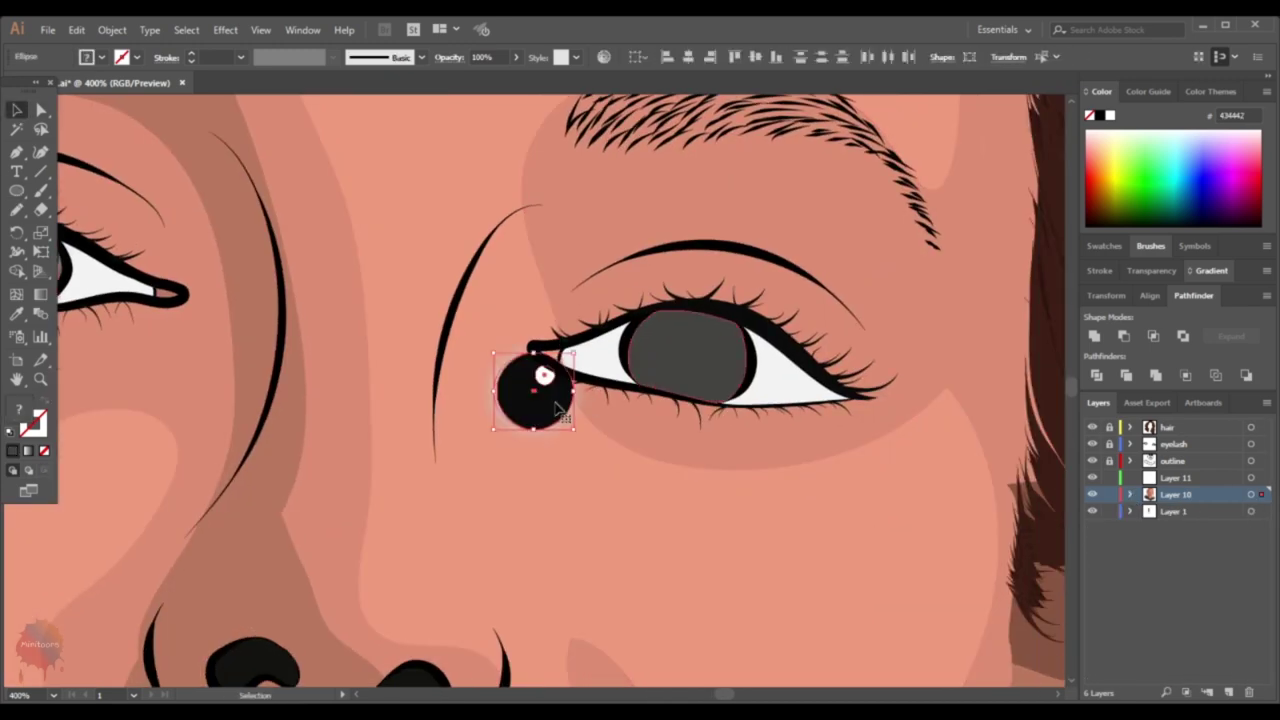
pyautogui.moveTo(558, 405); pyautogui.dragTo(700, 362)
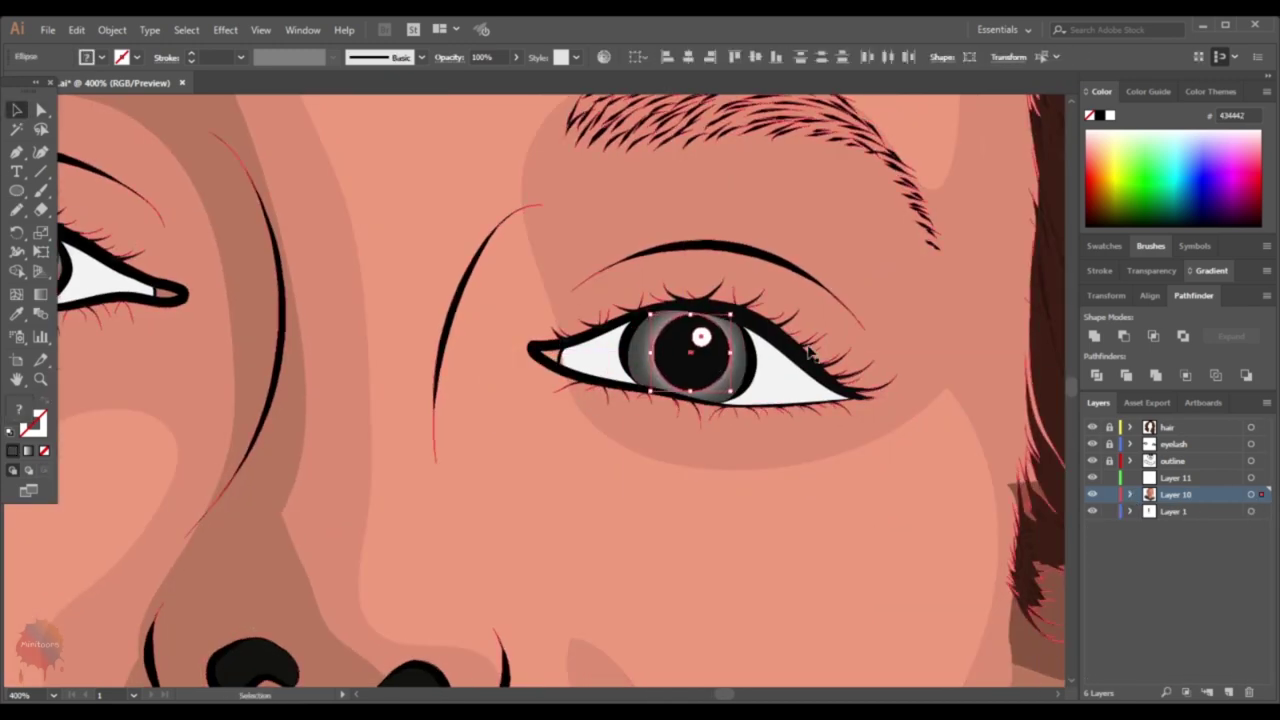
# Draw a small highlight ellipse in the right iris
pyautogui.scroll(2, 763, 523)
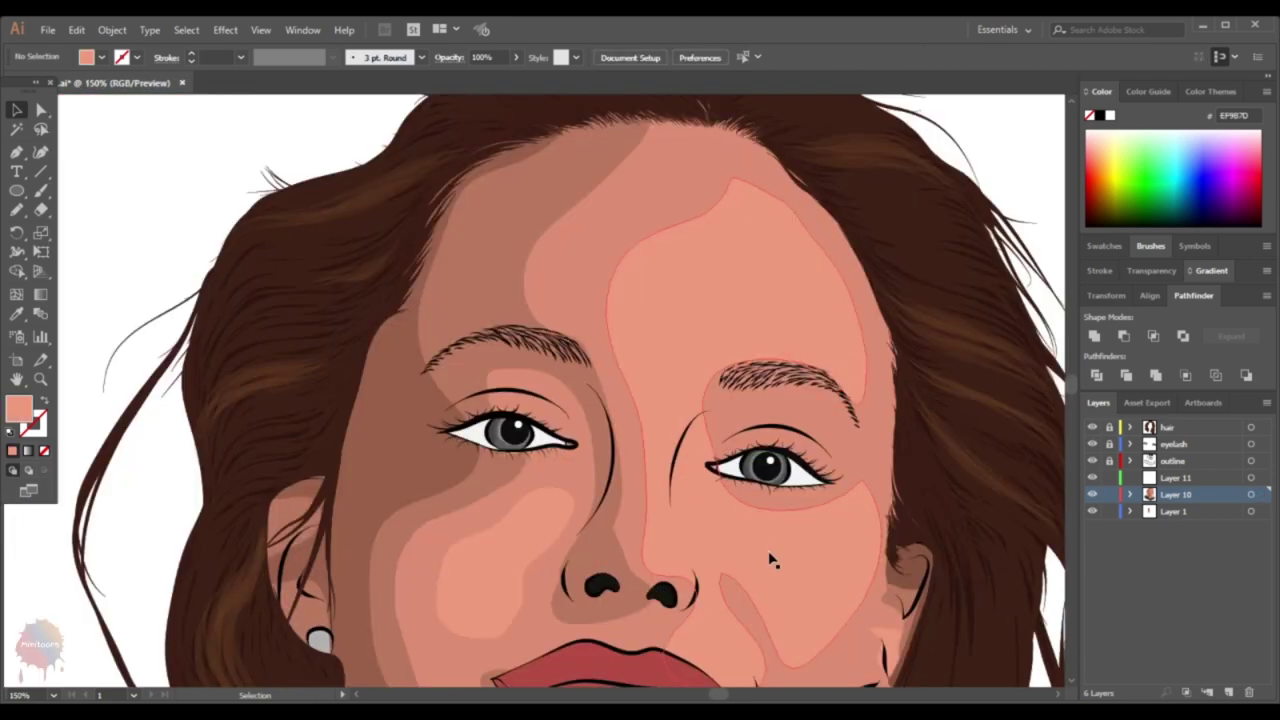
pyautogui.scroll(3, 771, 465)
pyautogui.scroll(1, 771, 465)
pyautogui.press('l')
pyautogui.moveTo(738, 425); pyautogui.dragTo(752, 440)
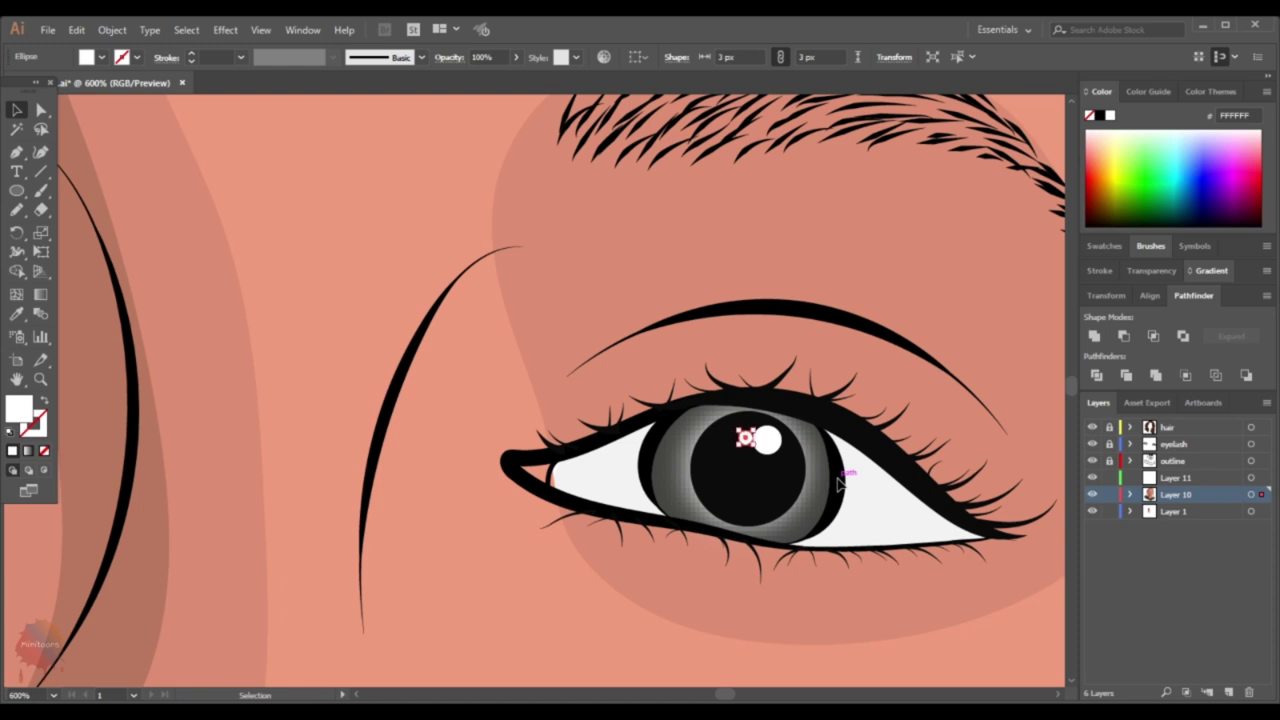
# Pencil a shadow along the lower iris and fill it with sampled grey
pyautogui.scroll(-1, 840, 483)
pyautogui.scroll(1, 625, 417)
pyautogui.press('n')
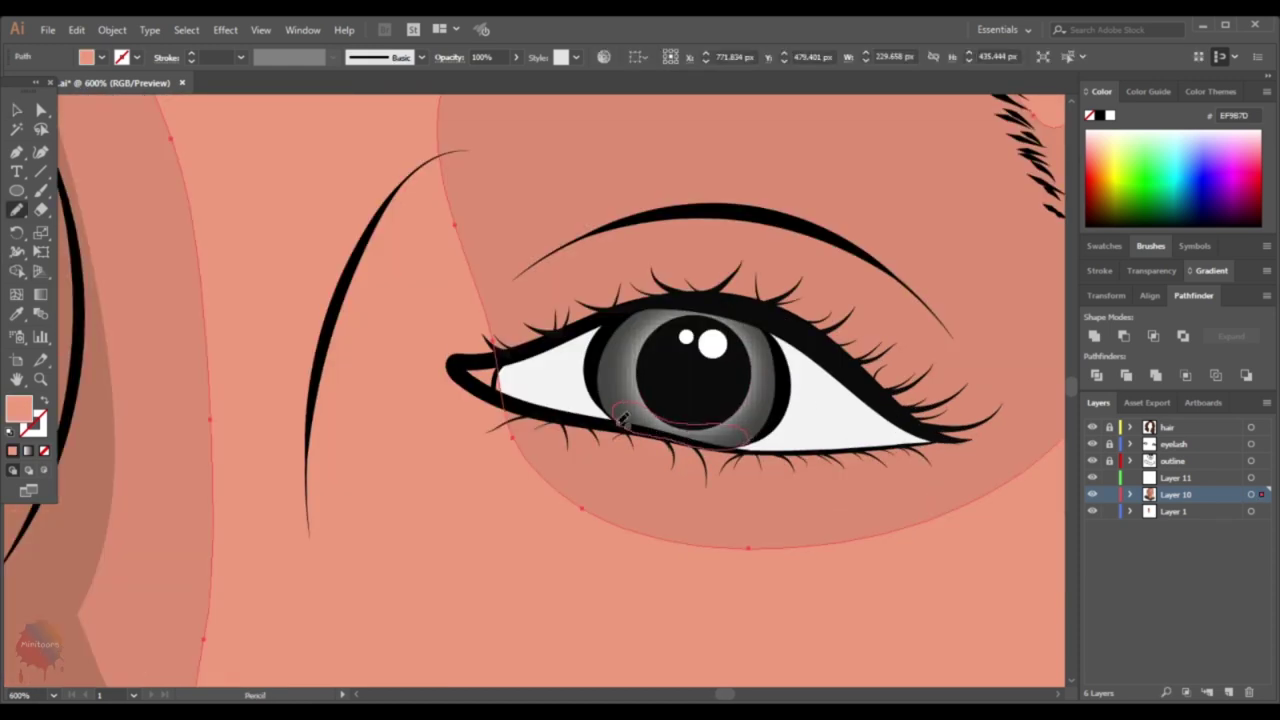
pyautogui.moveTo(622, 418); pyautogui.dragTo(585, 400)
pyautogui.press('i')
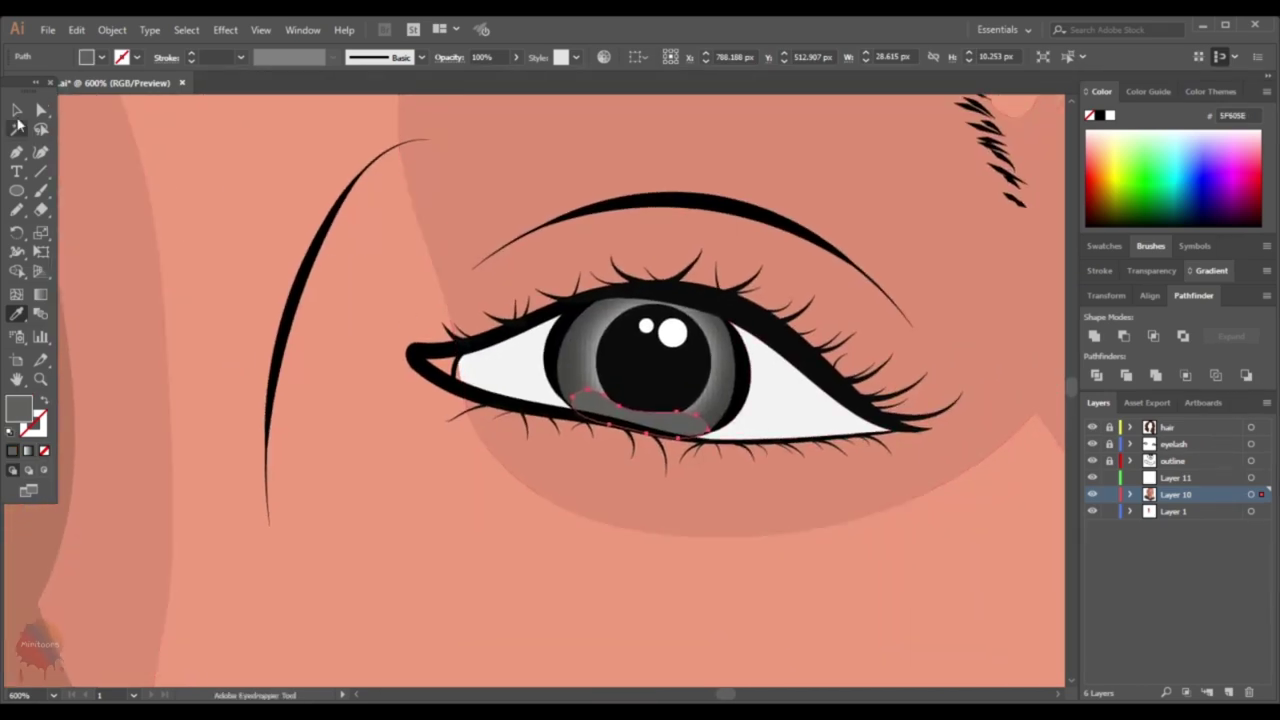
pyautogui.click(706, 448)
# Place the pupil above the iris shadow and zoom out to the whole portrait
pyautogui.press('v')
pyautogui.click(657, 357)
pyautogui.rightClick(734, 334)
pyautogui.press('Escape')
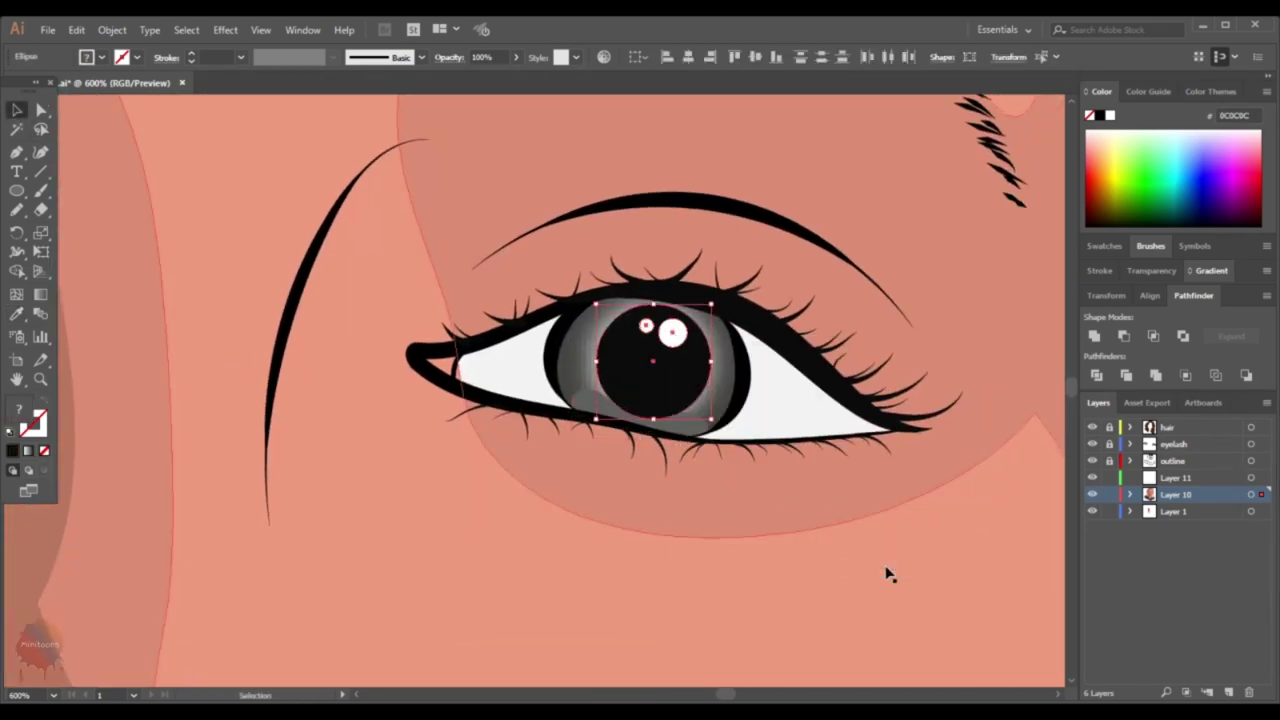
pyautogui.hotkey('ctrl', 'shift', 'a')
pyautogui.hotkey('ctrl', '0')
pyautogui.scroll(2, 812, 397)
pyautogui.scroll(2, 812, 397)
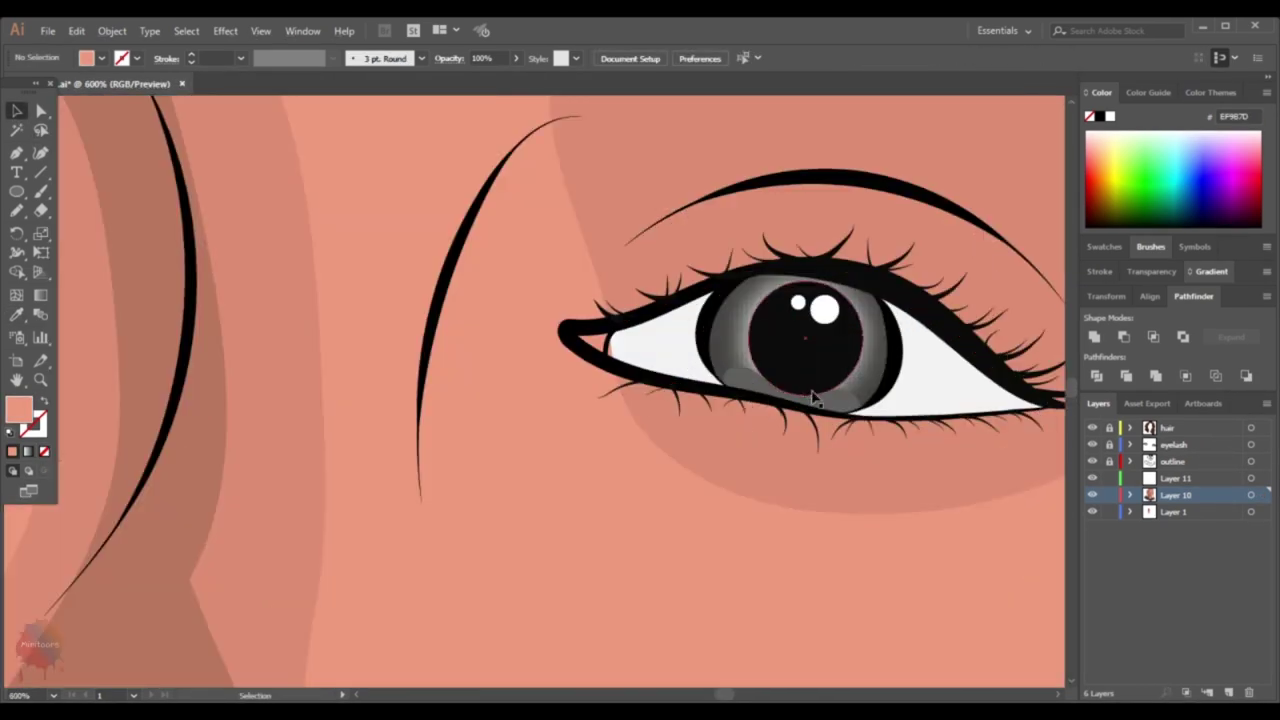
# Lower the opacity of the lower-iris shadow to make it semi-transparent
pyautogui.click(812, 397)
pyautogui.click(516, 58)
pyautogui.moveTo(517, 78); pyautogui.dragTo(494, 80)
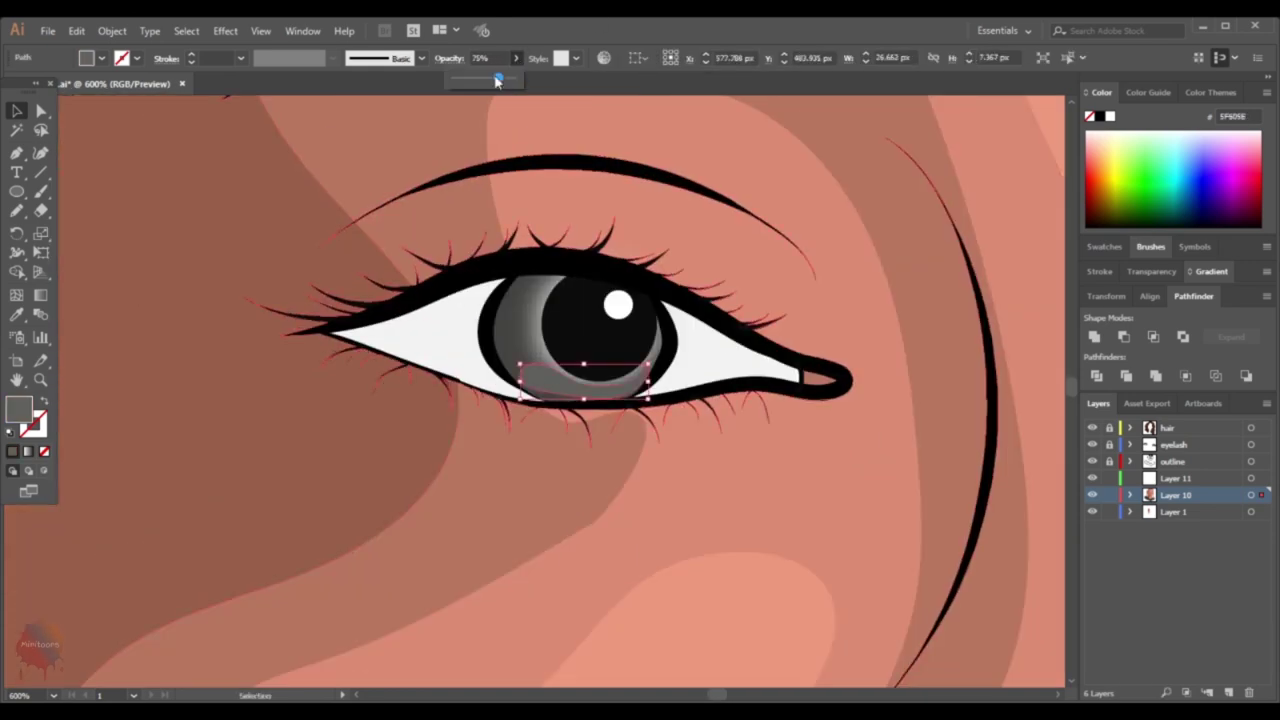
pyautogui.click(814, 512)
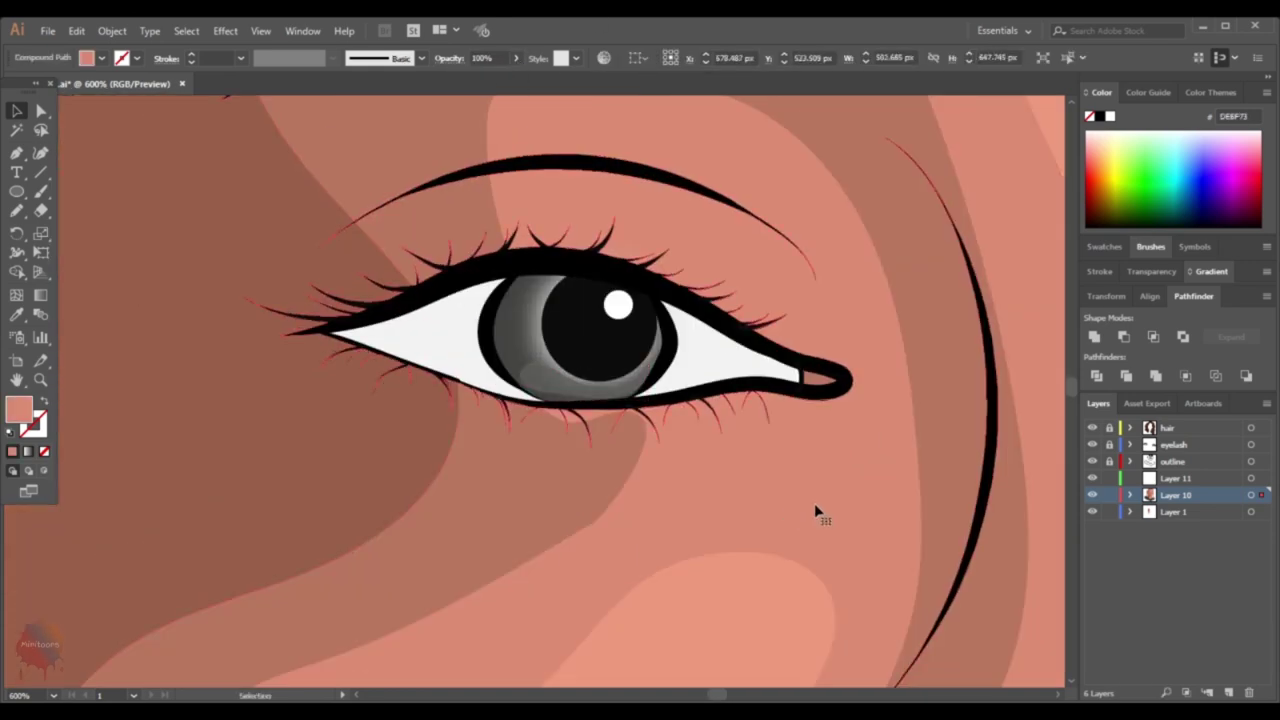
pyautogui.hotkey('ctrl', 'shift', 'a')
pyautogui.scroll(-3, 734, 386)
# Pencil-draw a shading shape along the upper lip line
pyautogui.scroll(-2, 908, 443)
pyautogui.scroll(2, 908, 443)
pyautogui.scroll(2, 646, 360)
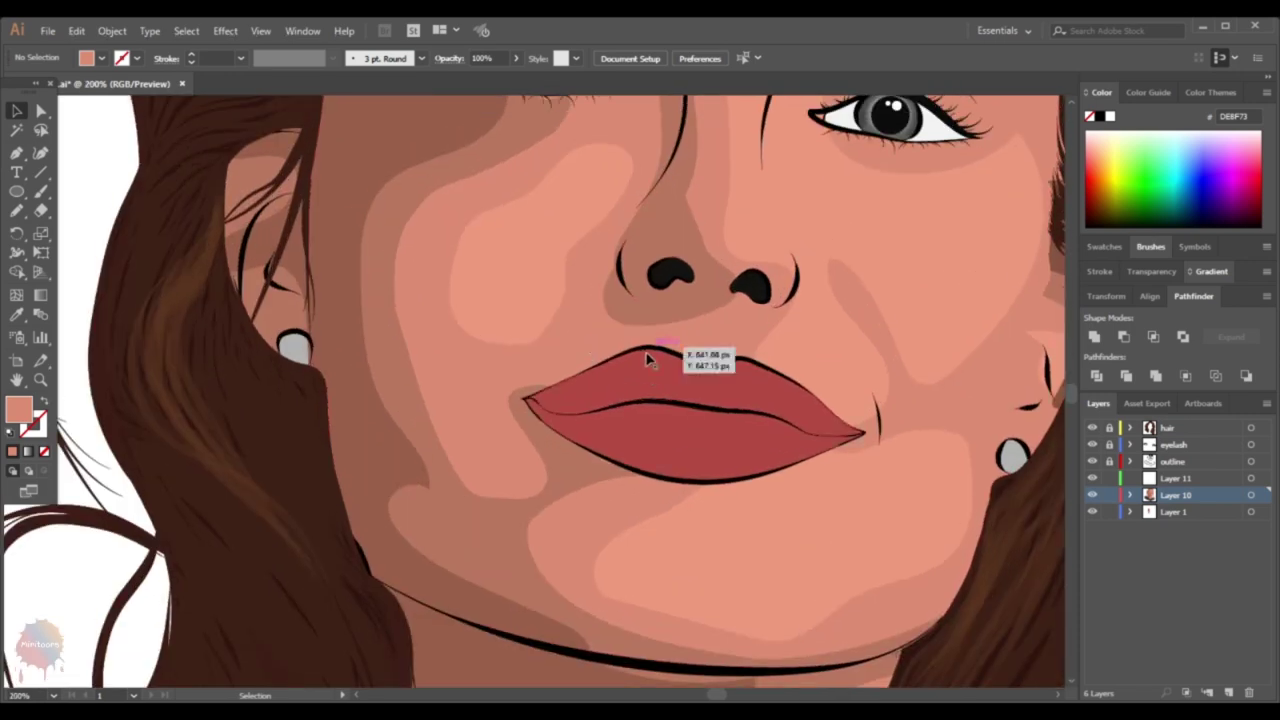
pyautogui.press('n')
pyautogui.scroll(2, 593, 414)
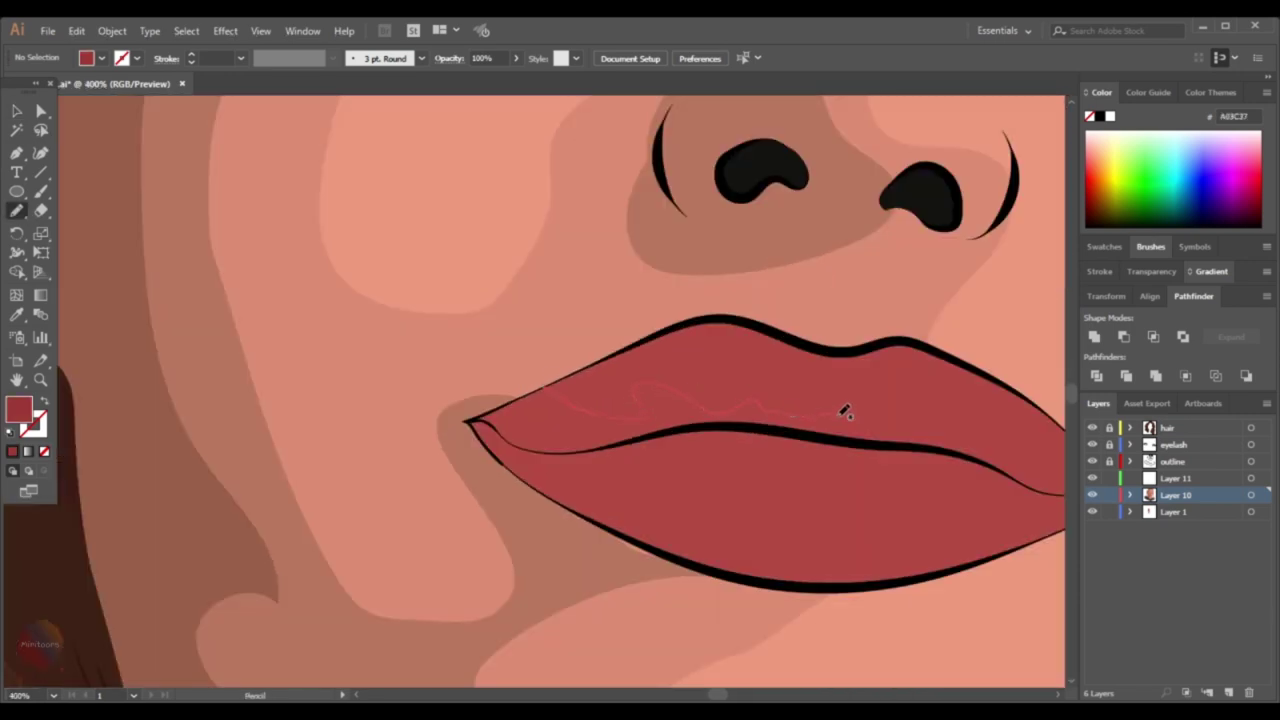
pyautogui.moveTo(843, 411); pyautogui.dragTo(829, 423)
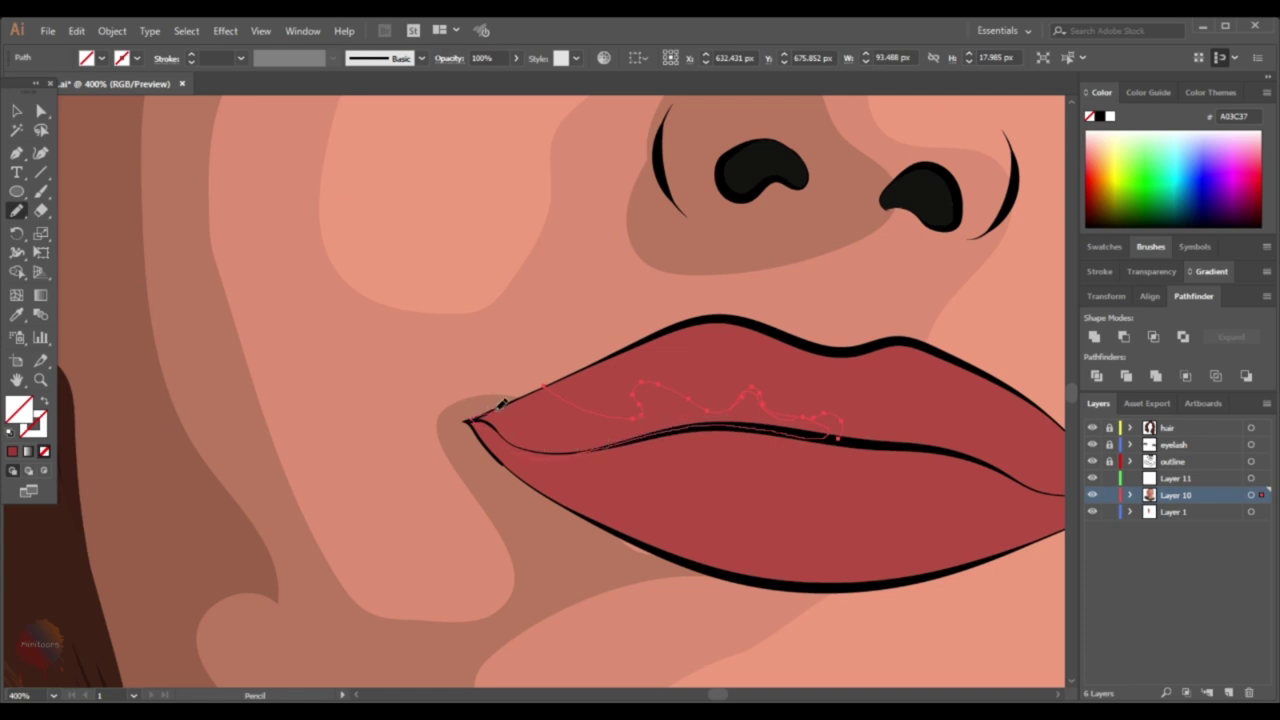
pyautogui.scroll(2, 513, 396)
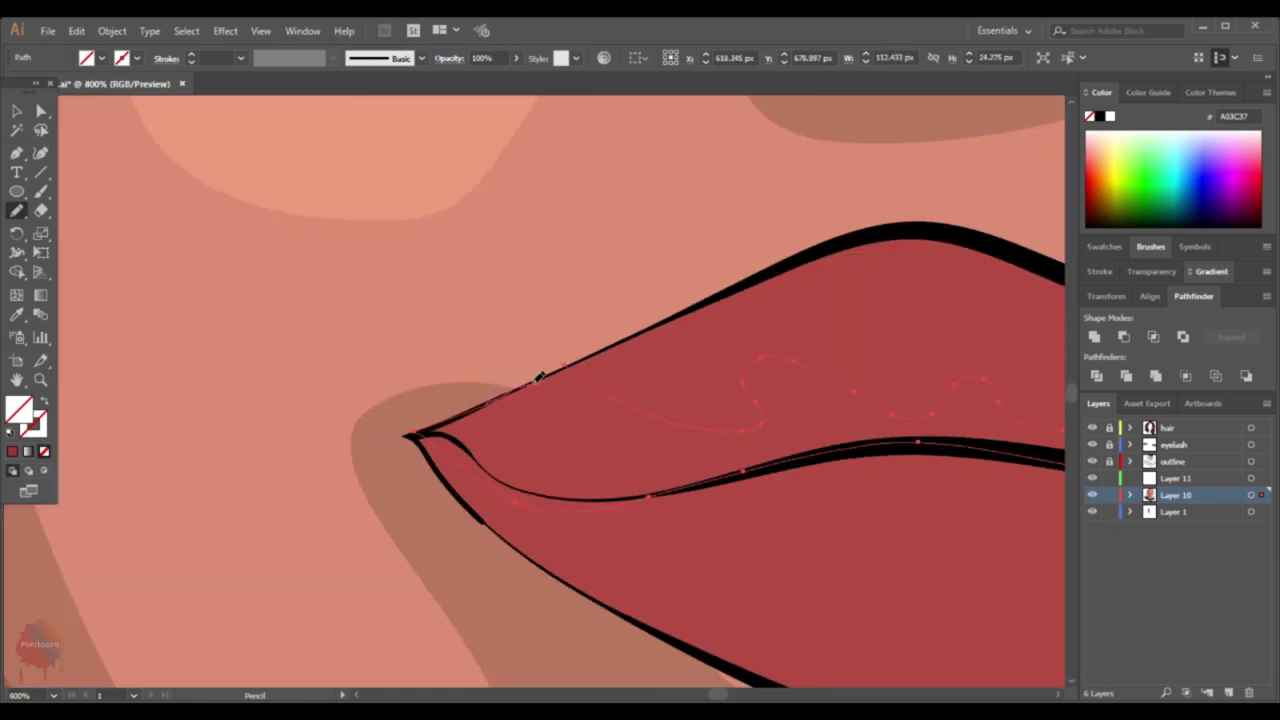
pyautogui.scroll(-2, 631, 357)
pyautogui.scroll(-1, 860, 405)
# Fill the upper-lip shading with a darker red based on the sampled lip colour
pyautogui.press('i')
pyautogui.click(860, 405)
pyautogui.doubleClick(18, 408)
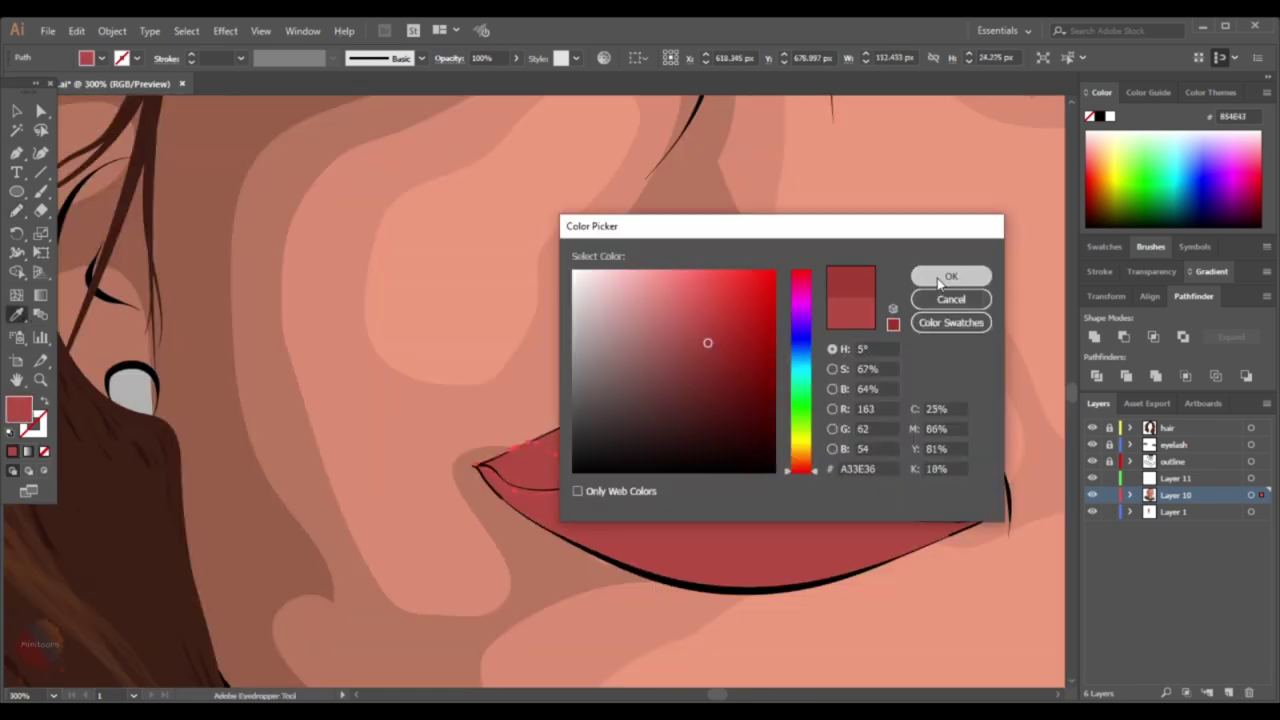
pyautogui.click(943, 277)
pyautogui.scroll(-2, 943, 277)
pyautogui.press('v')
pyautogui.scroll(-2, 760, 533)
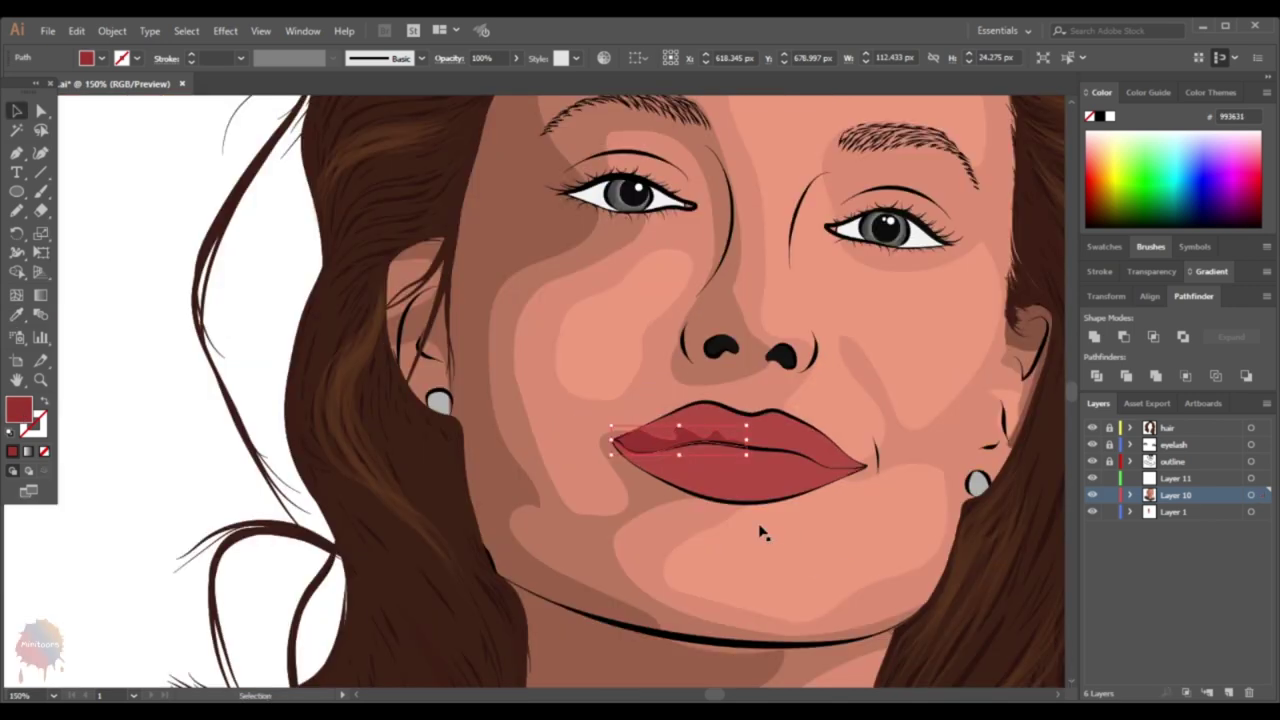
pyautogui.hotkey('ctrl', 'shift', 'a')
# Draw shading shapes at the left lip corner and over the lower lip
pyautogui.press('n')
pyautogui.scroll(1, 485, 448)
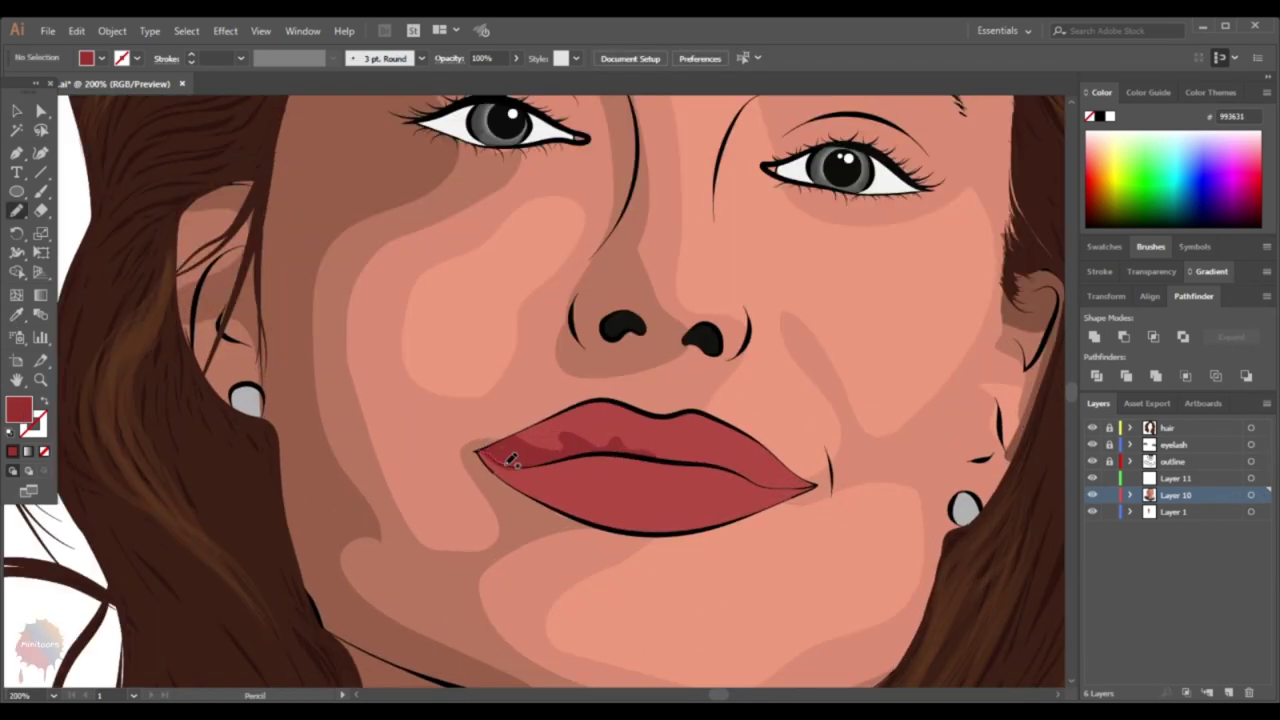
pyautogui.moveTo(548, 462); pyautogui.dragTo(540, 461)
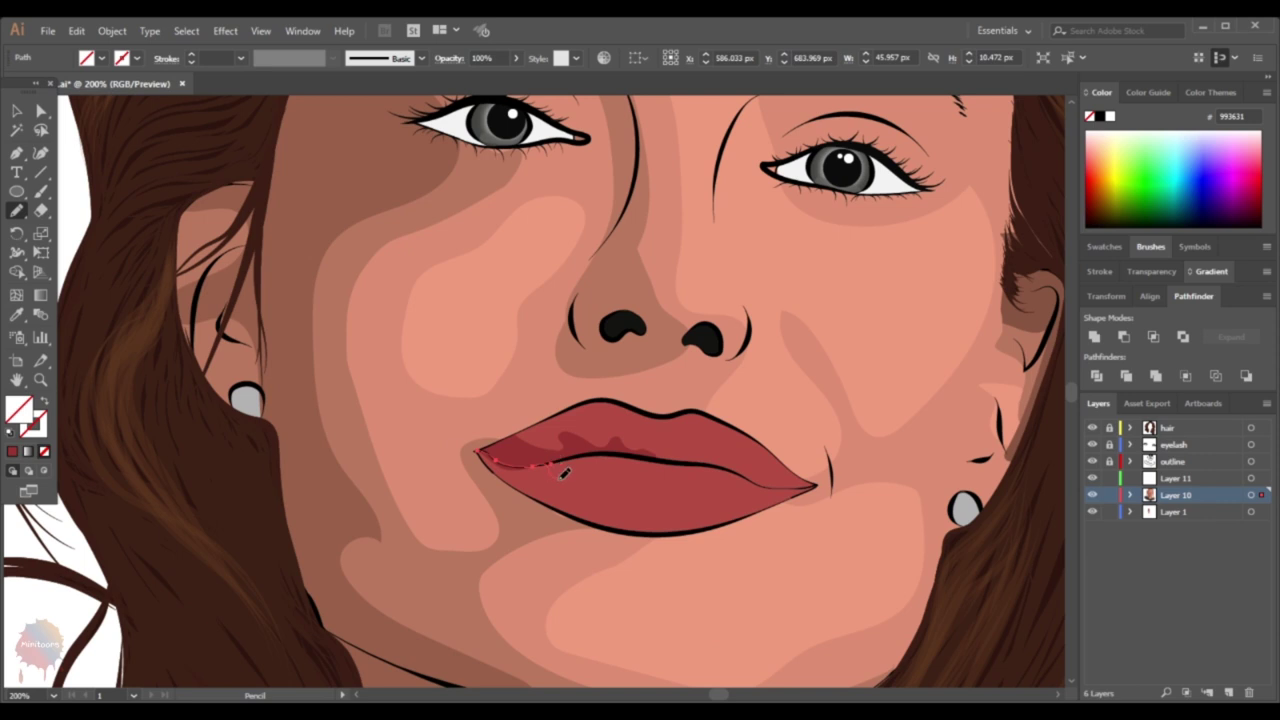
pyautogui.scroll(2, 563, 474)
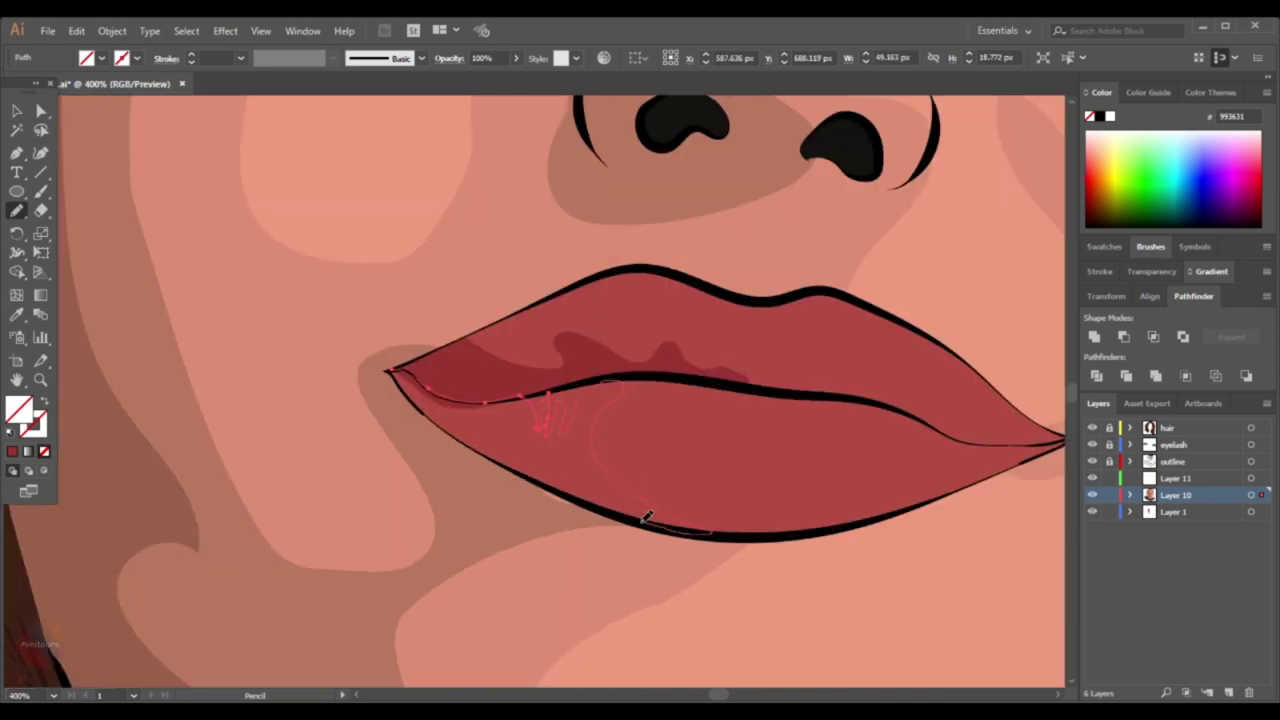
pyautogui.moveTo(421, 400); pyautogui.dragTo(425, 402)
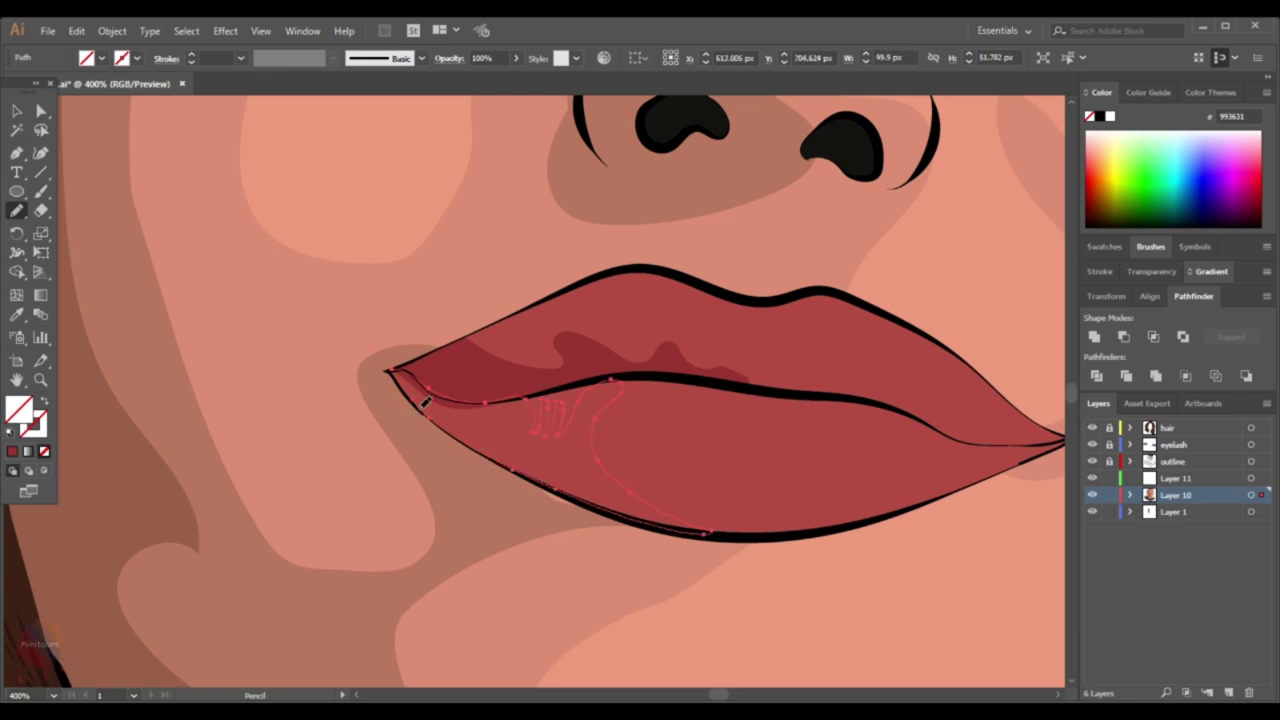
pyautogui.scroll(2, 399, 377)
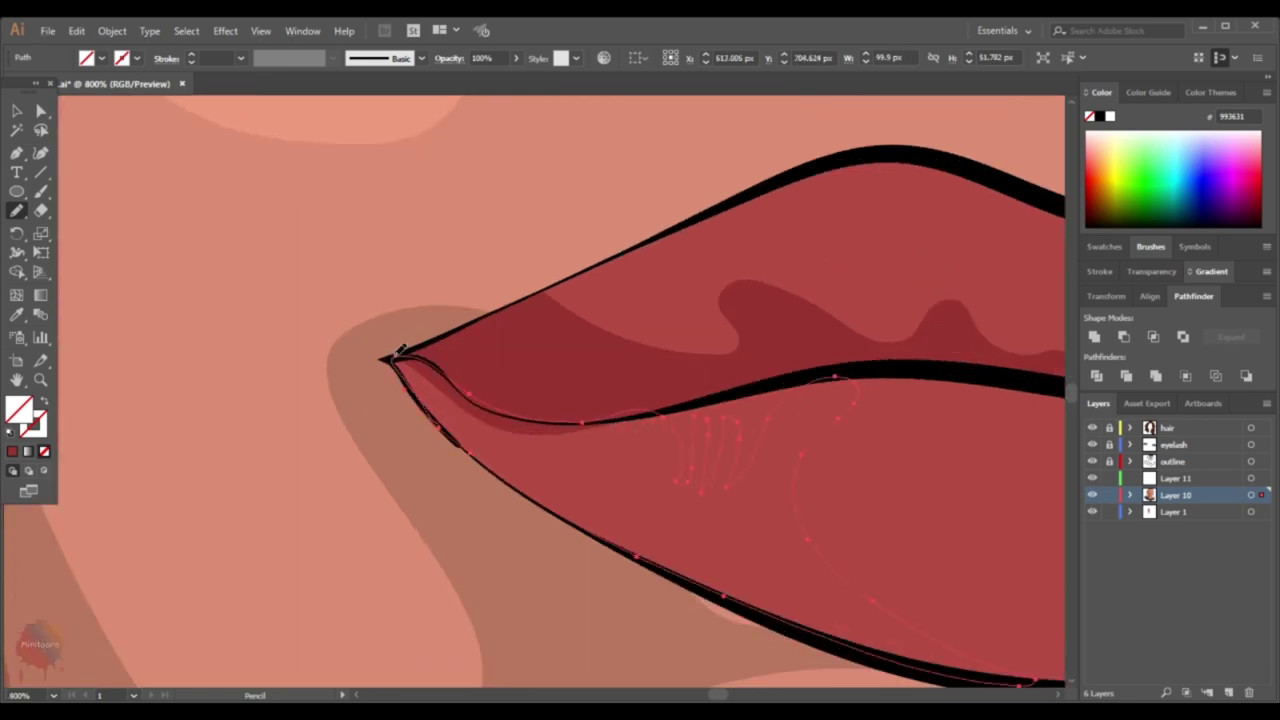
# Give the lower-lip shading a darker red based on the sampled lip colour
pyautogui.press('i')
pyautogui.click(763, 374)
pyautogui.scroll(-2, 763, 374)
pyautogui.doubleClick(18, 408)
pyautogui.click(950, 277)
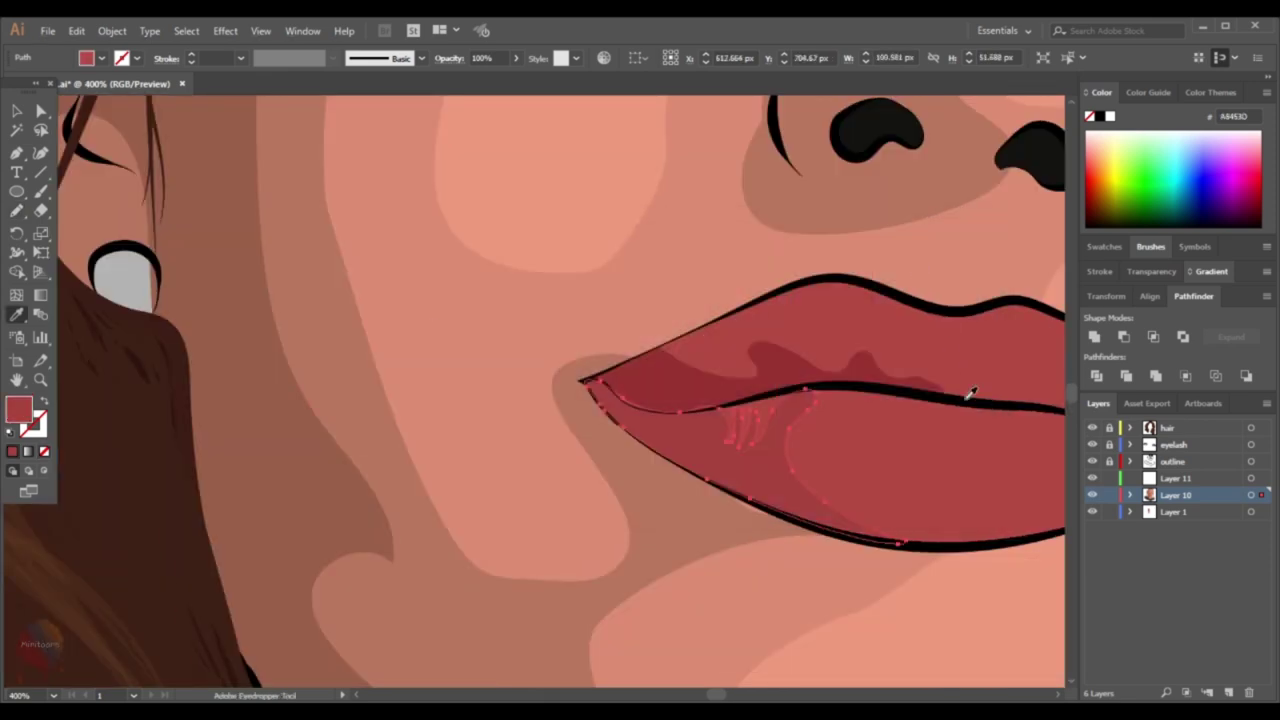
# Remove two anchor points from the lower-lip shading to smooth it
pyautogui.press('v')
pyautogui.scroll(-4, 600, 440)
pyautogui.scroll(3, 149, 234)
pyautogui.click(663, 374)
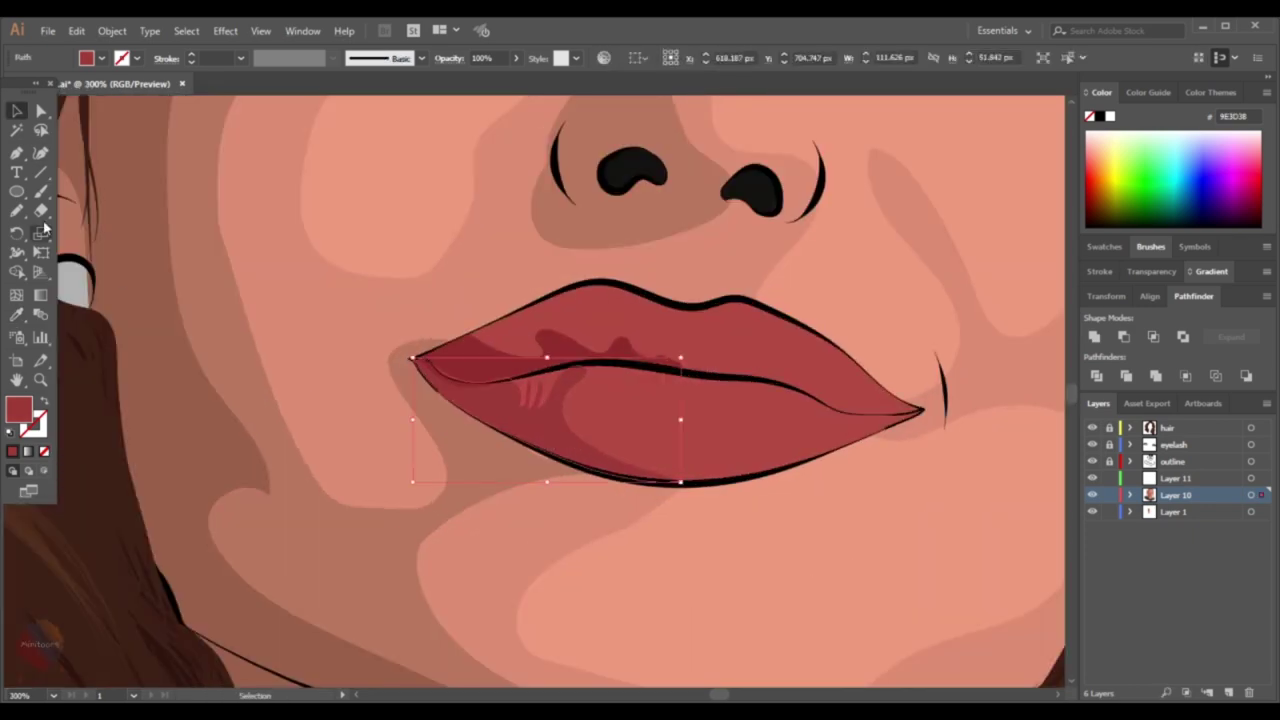
pyautogui.press('-')
pyautogui.scroll(2, 534, 411)
pyautogui.click(507, 400)
pyautogui.click(557, 366)
pyautogui.press('v')
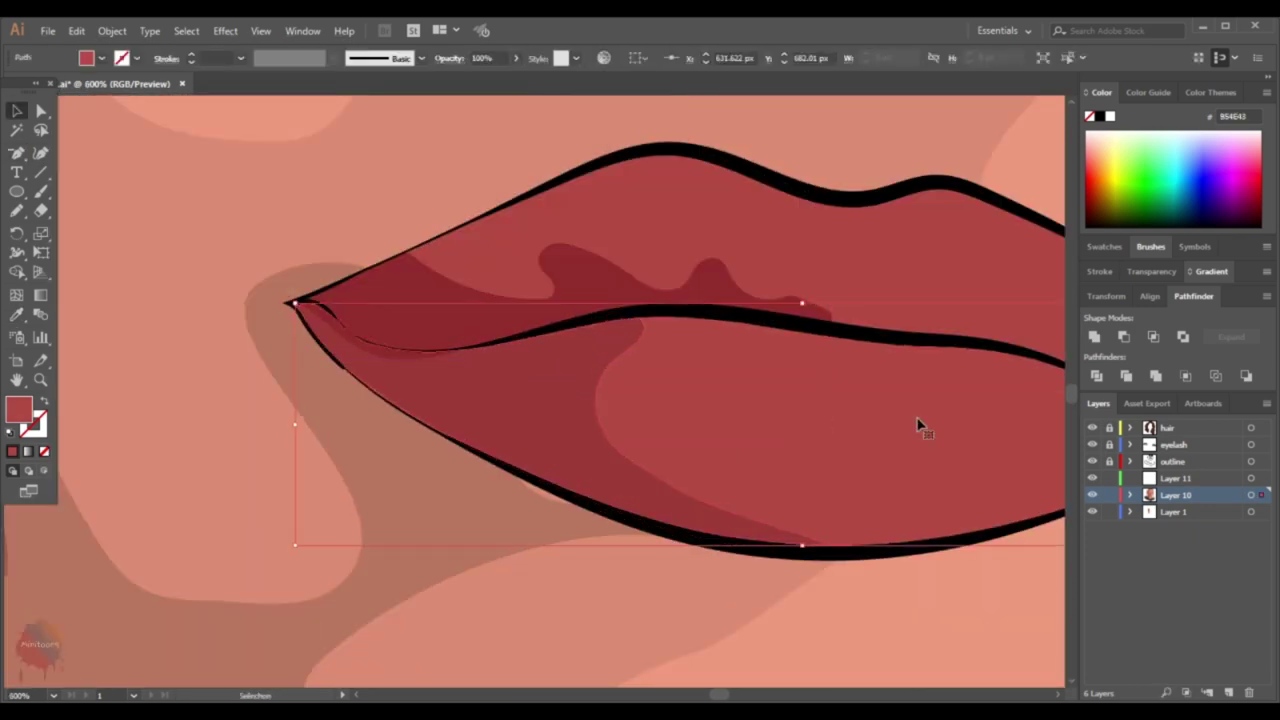
pyautogui.scroll(-2, 920, 423)
pyautogui.click(300, 250)
pyautogui.press('n')
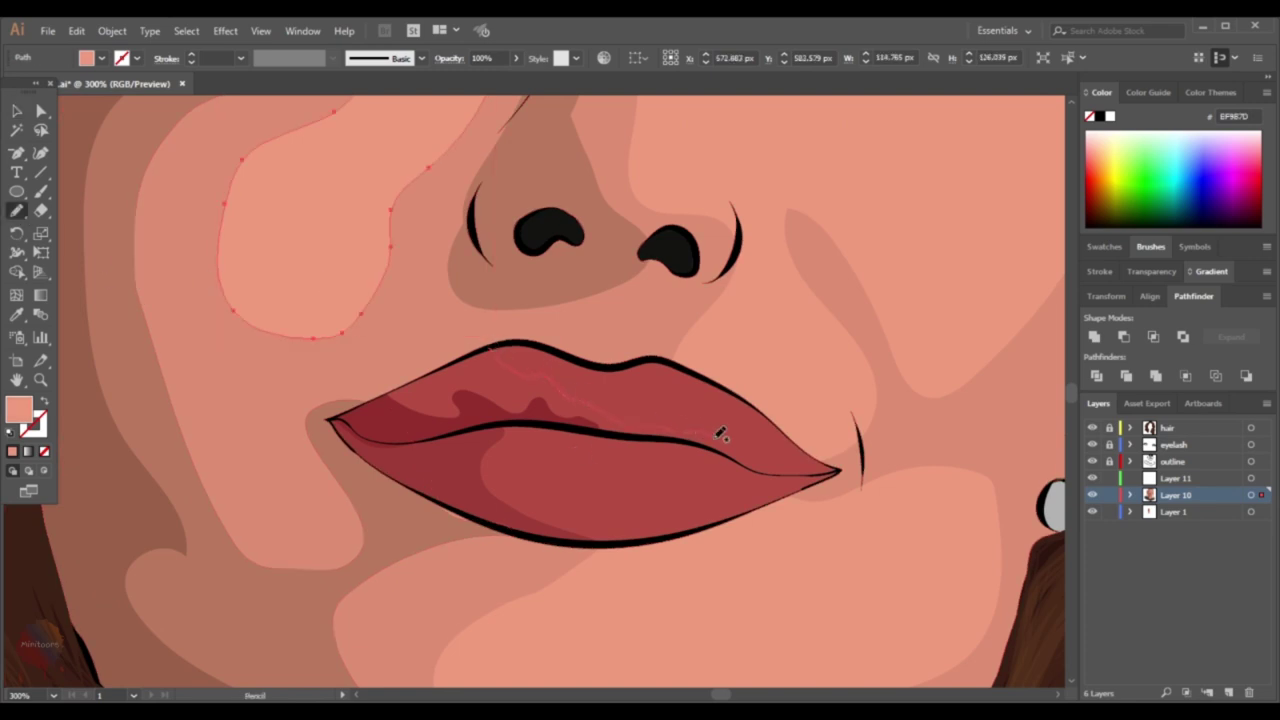
# Draw a highlight along the centre of the upper lip
pyautogui.moveTo(470, 407); pyautogui.dragTo(468, 409)
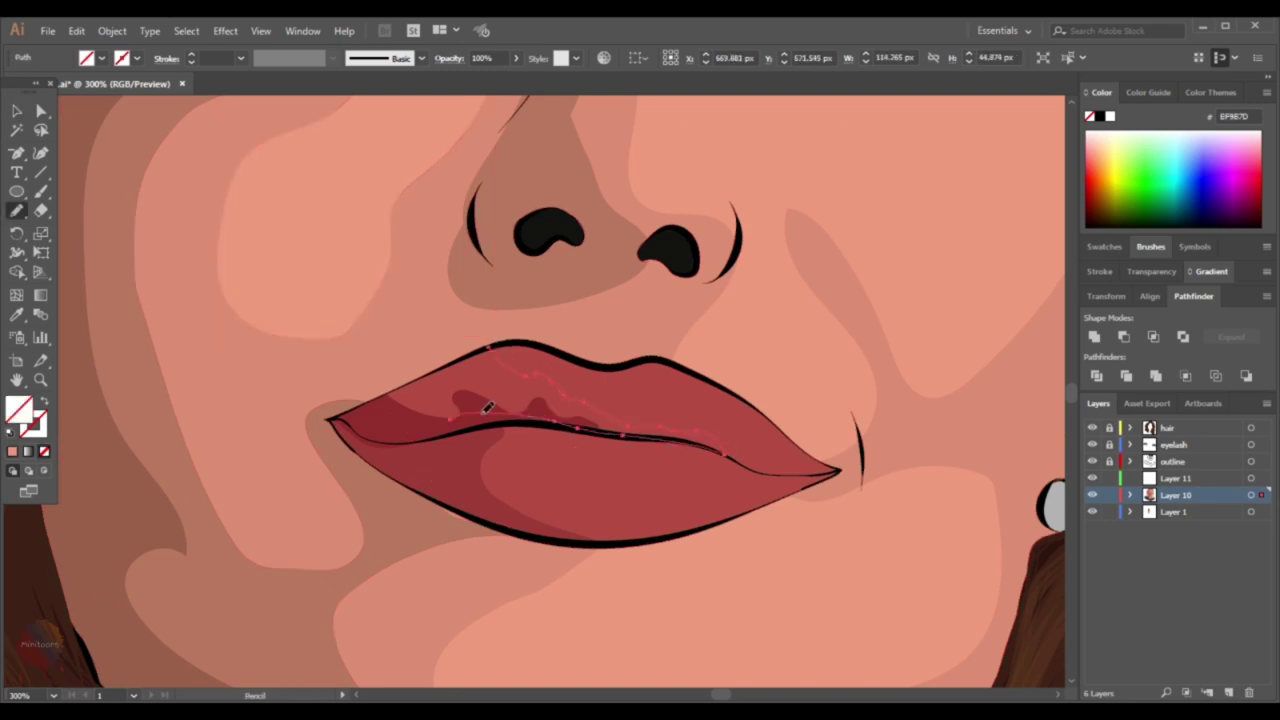
pyautogui.scroll(4, 468, 409)
pyautogui.moveTo(715, 339); pyautogui.dragTo(451, 503)
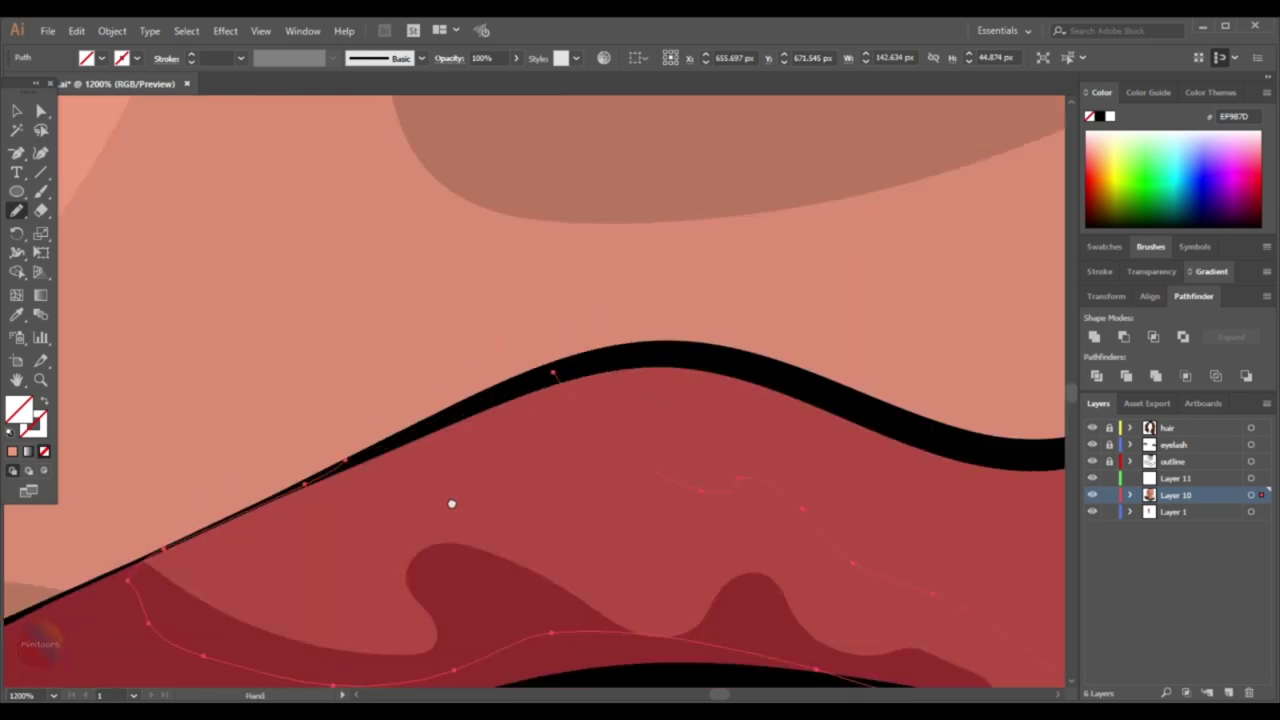
pyautogui.hotkey('ctrl', '-')
pyautogui.hotkey('ctrl', '-')
pyautogui.hotkey('ctrl', '-')
pyautogui.press('v')
pyautogui.click(526, 486)
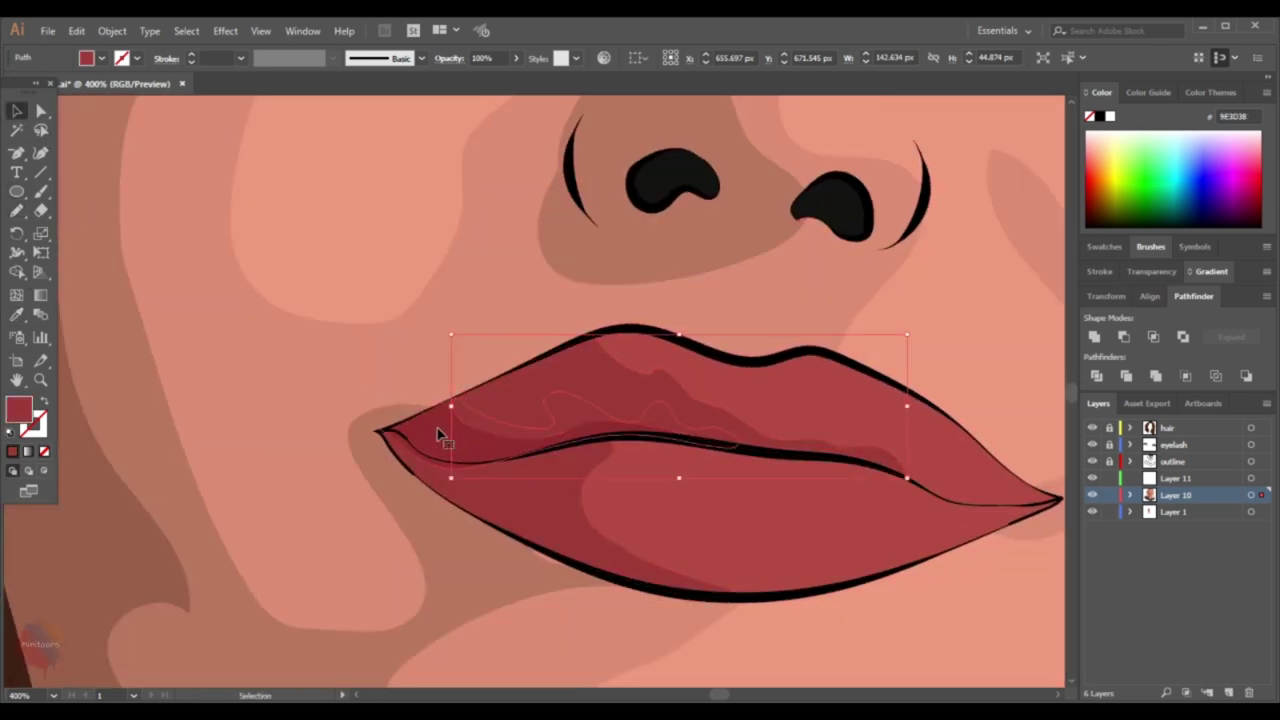
pyautogui.hotkey('ctrl', '-')
pyautogui.hotkey('ctrl', '-')
# Draw a lower-lip highlight, swap fill and stroke, and set its fill colour
pyautogui.moveTo(779, 580); pyautogui.dragTo(631, 551)
pyautogui.press('n')
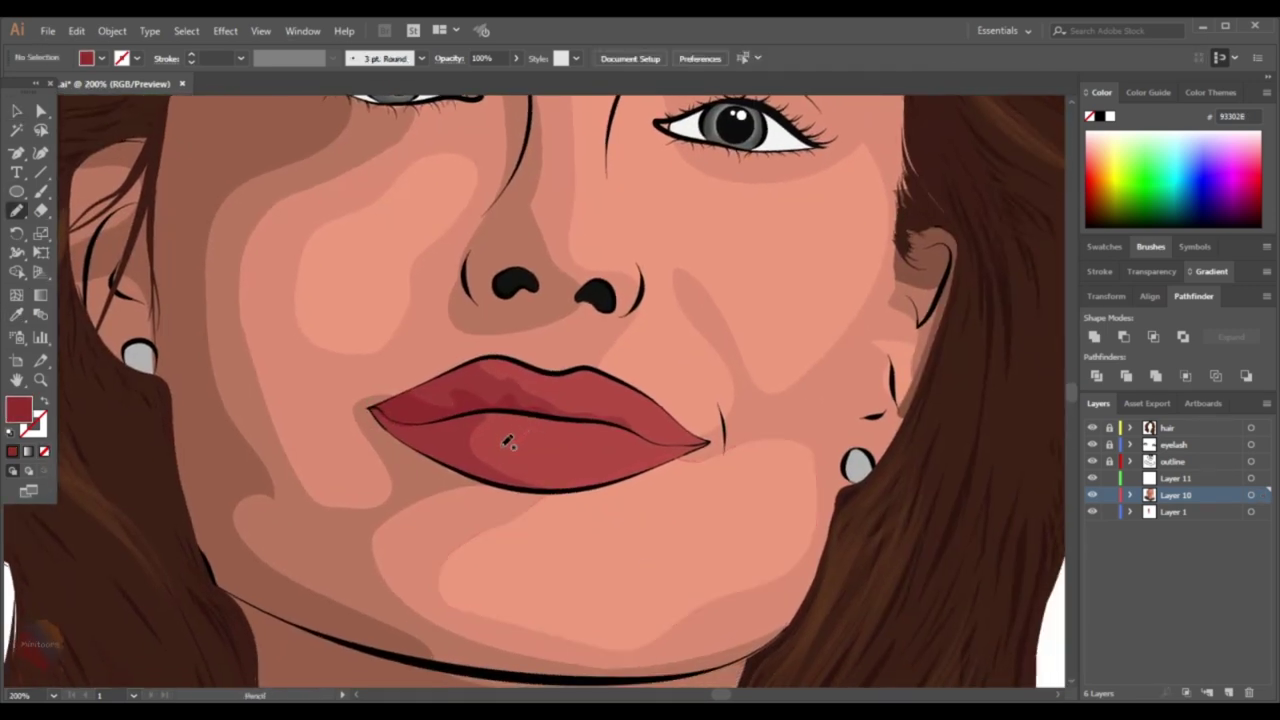
pyautogui.hotkey('shift', 'x')
pyautogui.hotkey('shift', 'x')
pyautogui.doubleClick(18, 408)
pyautogui.click(951, 274)
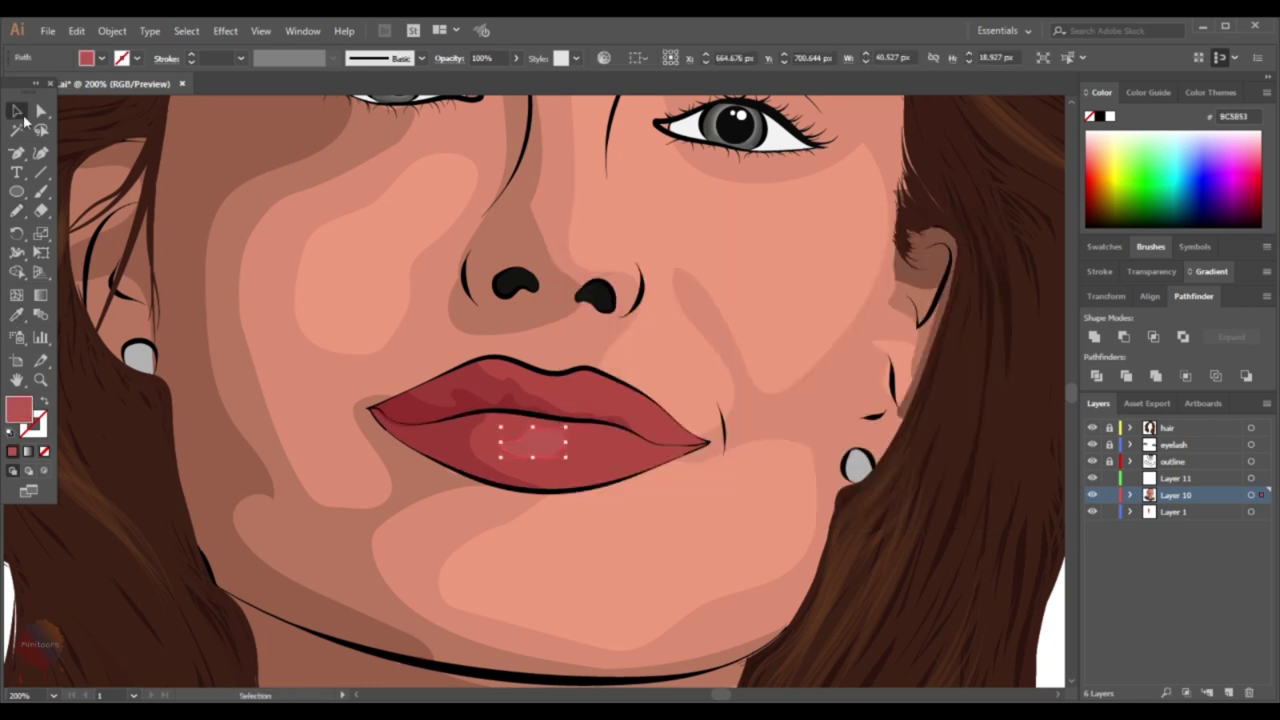
pyautogui.press('v')
# Add a chin highlight and a shading stroke along the lower lip to the corner
pyautogui.click(380, 250)
pyautogui.press('n')
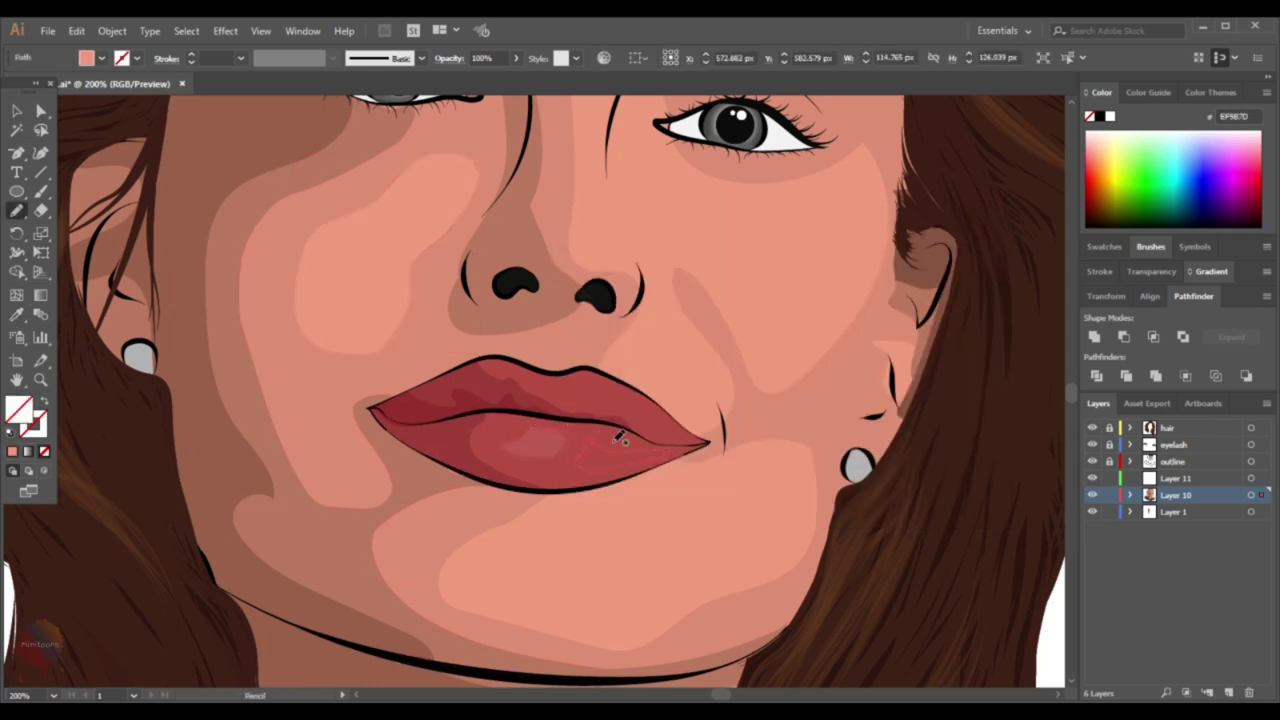
pyautogui.moveTo(640, 450); pyautogui.dragTo(610, 462)
pyautogui.moveTo(706, 544); pyautogui.dragTo(588, 560)
pyautogui.scroll(1, 570, 480)
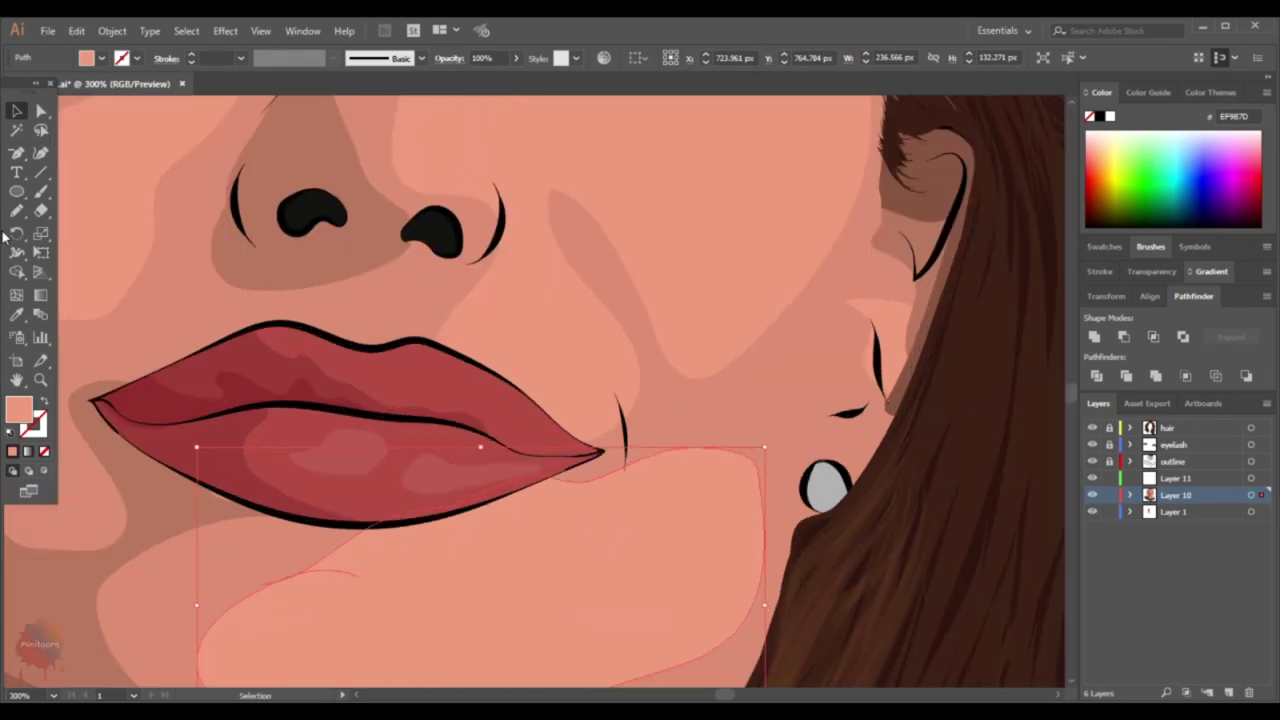
pyautogui.scroll(2, 576, 438)
pyautogui.scroll(2, 598, 430)
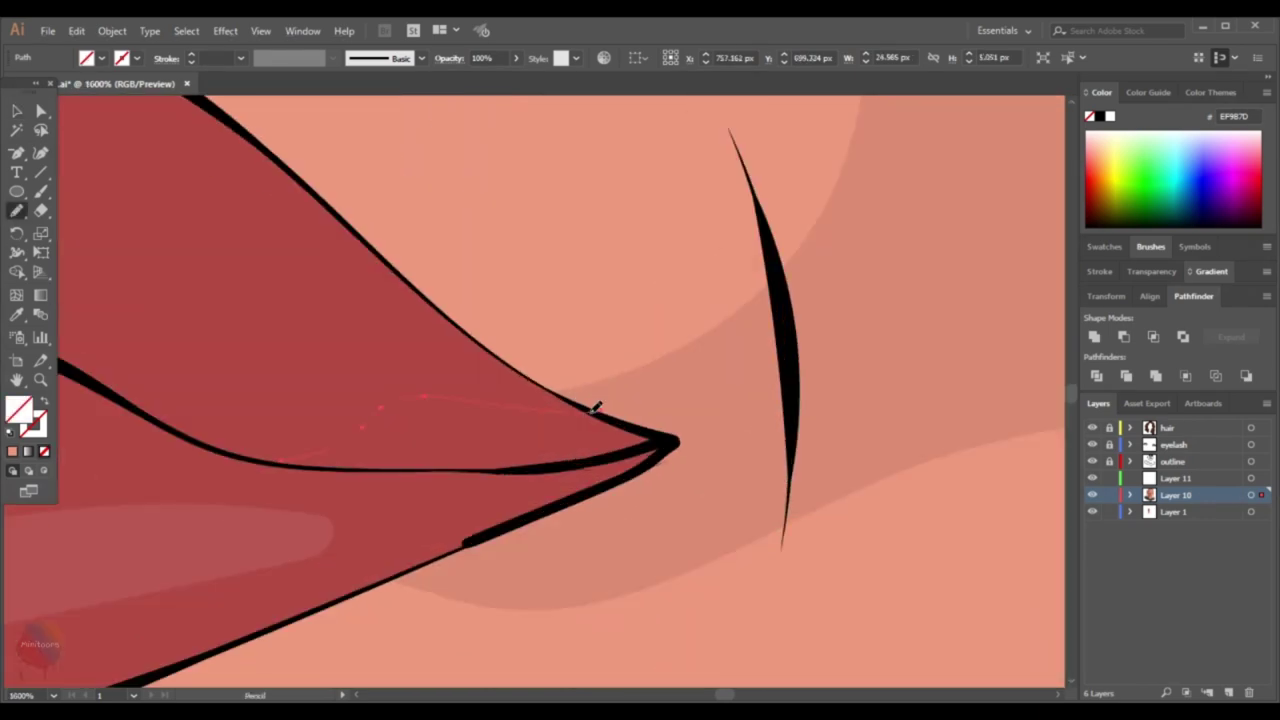
pyautogui.moveTo(447, 463); pyautogui.dragTo(278, 458)
pyautogui.scroll(-3, 486, 371)
pyautogui.scroll(-2, 400, 355)
pyautogui.scroll(-3, 346, 343)
# Draw a closed shading shape on the left shoulder of the shirt
pyautogui.press('v')
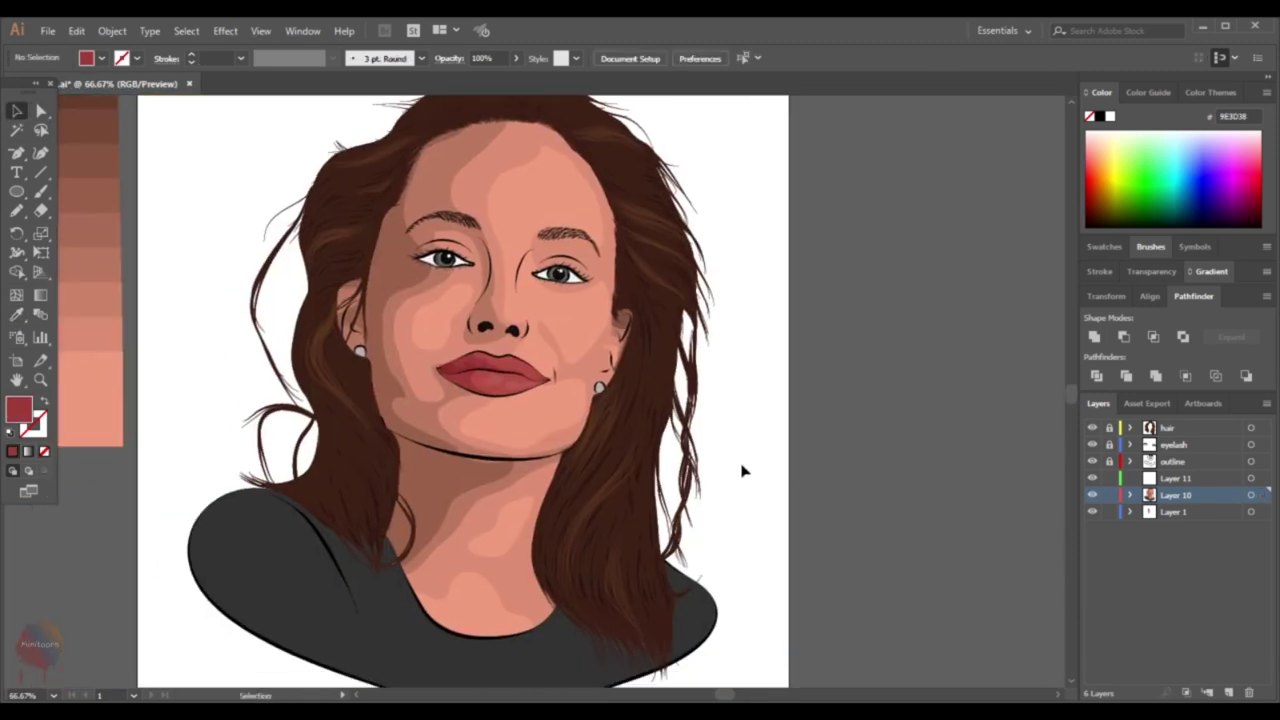
pyautogui.moveTo(388, 428); pyautogui.dragTo(425, 480)
pyautogui.moveTo(461, 570); pyautogui.dragTo(430, 565)
pyautogui.scroll(1, 470, 575)
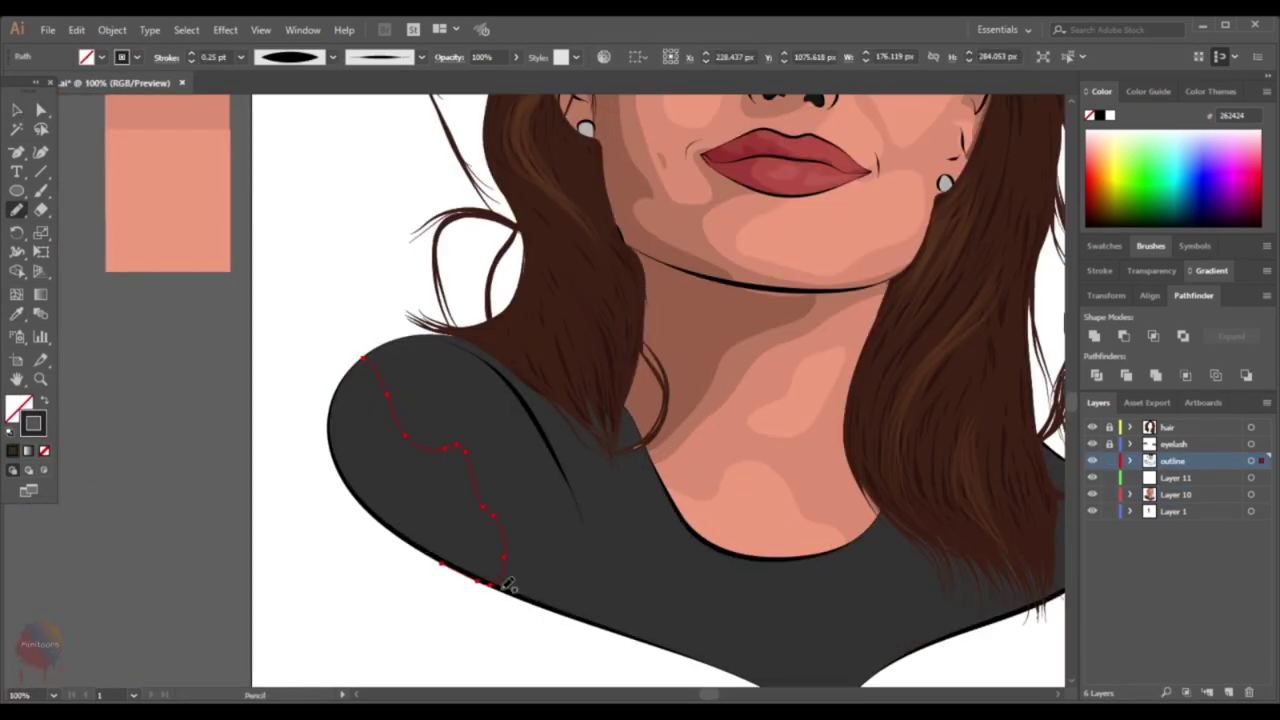
pyautogui.scroll(3, 372, 510)
pyautogui.scroll(3, 362, 461)
pyautogui.moveTo(330, 580); pyautogui.dragTo(312, 528)
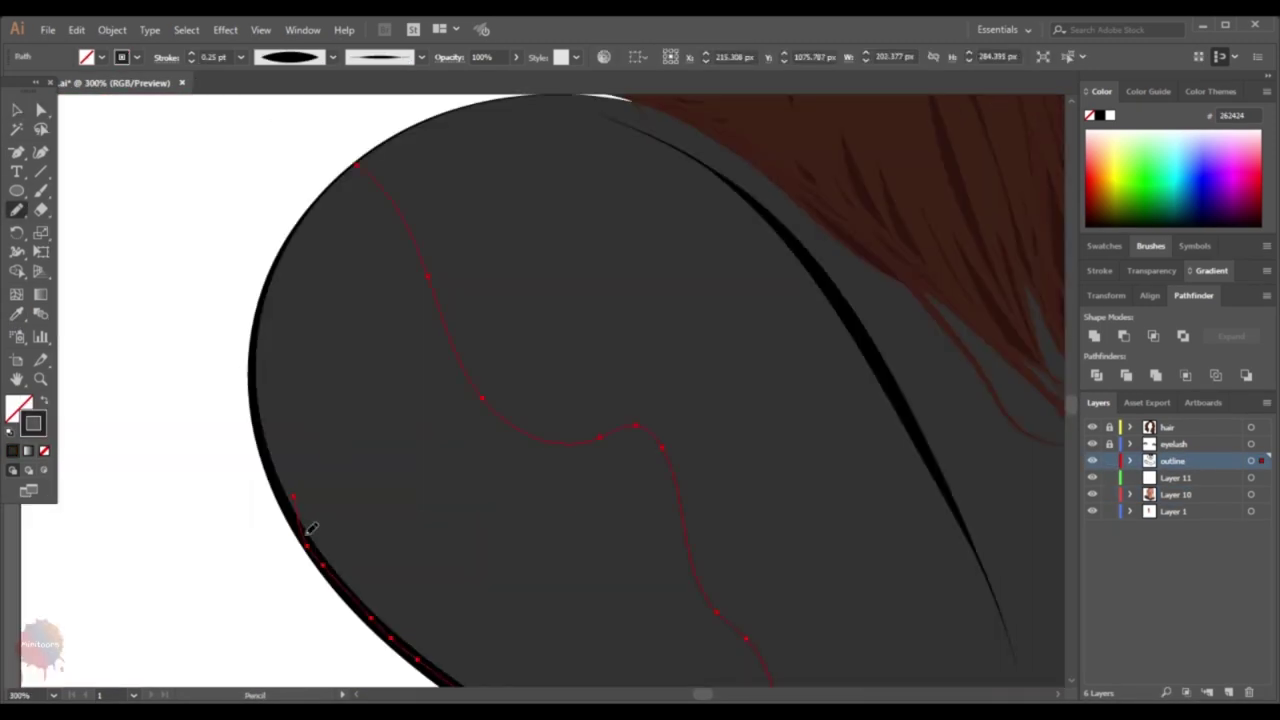
pyautogui.scroll(1, 253, 357)
pyautogui.scroll(2, 285, 305)
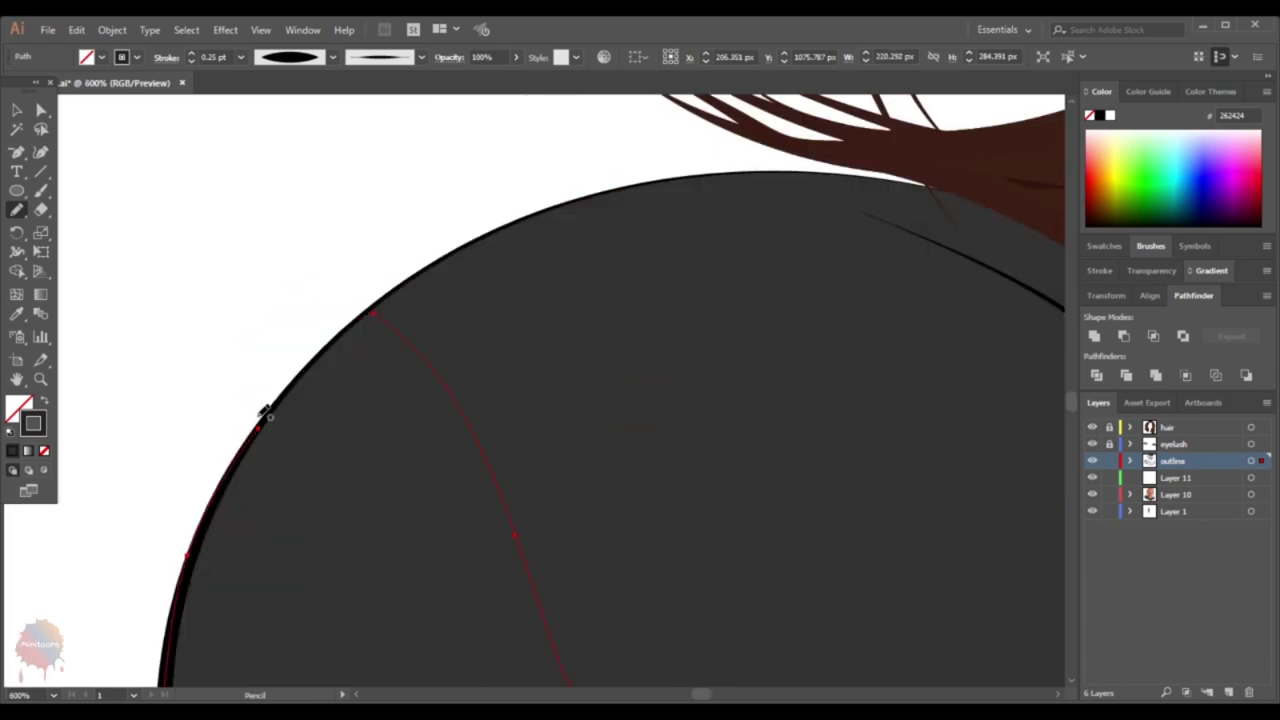
# Fill the shoulder shape with a new grey shade from the sampled shirt colour
pyautogui.hotkey('ctrl', '0')
pyautogui.press('i')
pyautogui.click(694, 500)
pyautogui.doubleClick(18, 405)
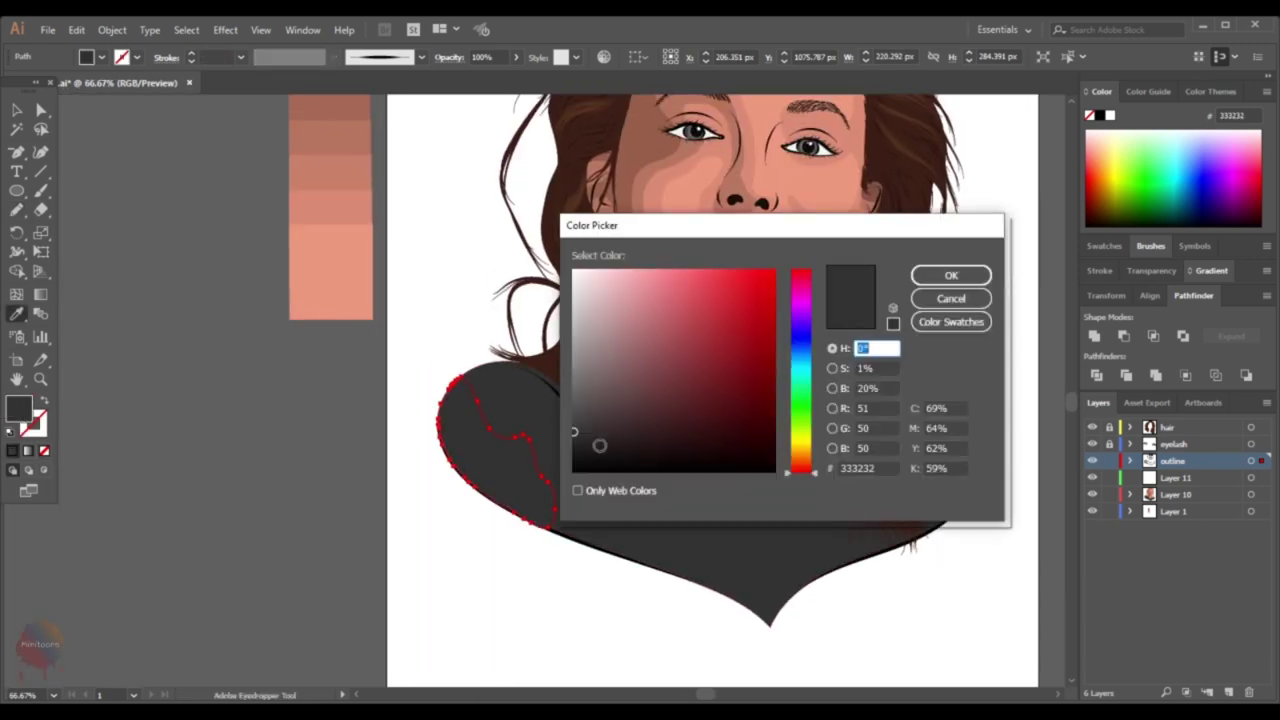
pyautogui.press('Return')
pyautogui.hotkey('ctrl', 'shift', 'a')
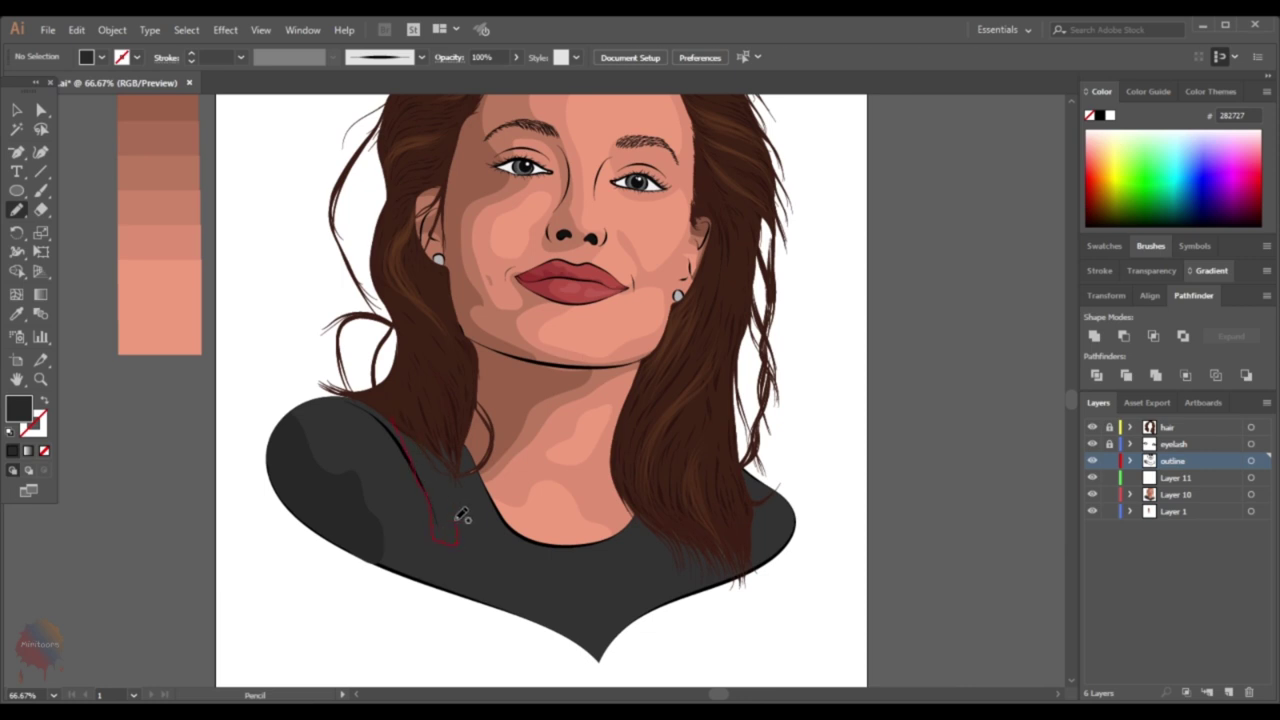
# Draw another shoulder shading shape and a shading shape along the neckline
pyautogui.moveTo(462, 515); pyautogui.dragTo(381, 405)
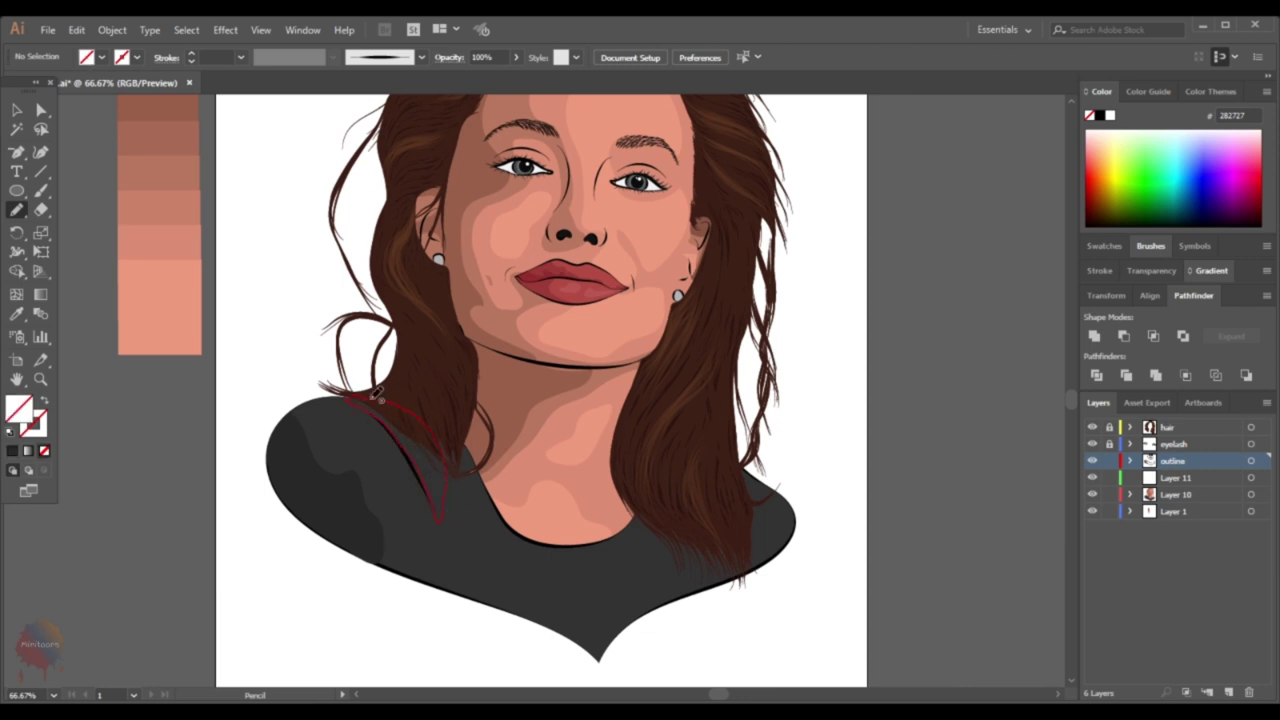
pyautogui.scroll(-1, 637, 522)
pyautogui.scroll(4, 418, 308)
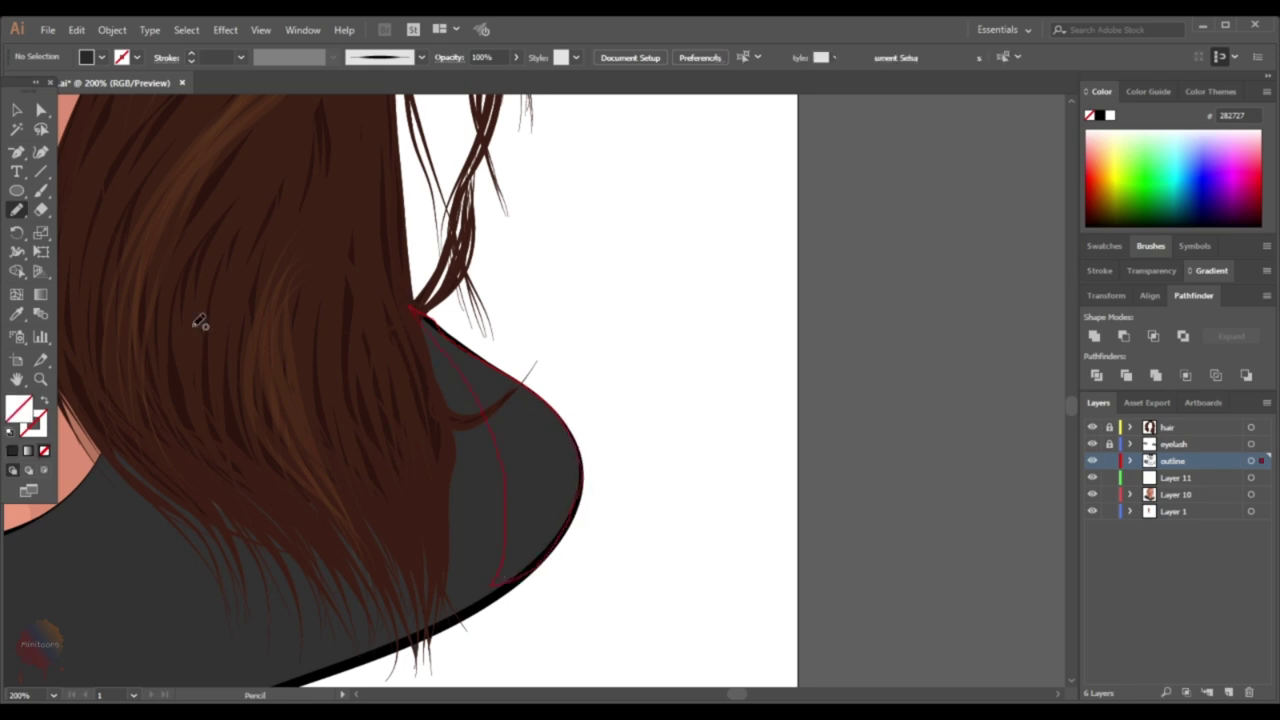
pyautogui.scroll(-3, 200, 340)
pyautogui.press('i')
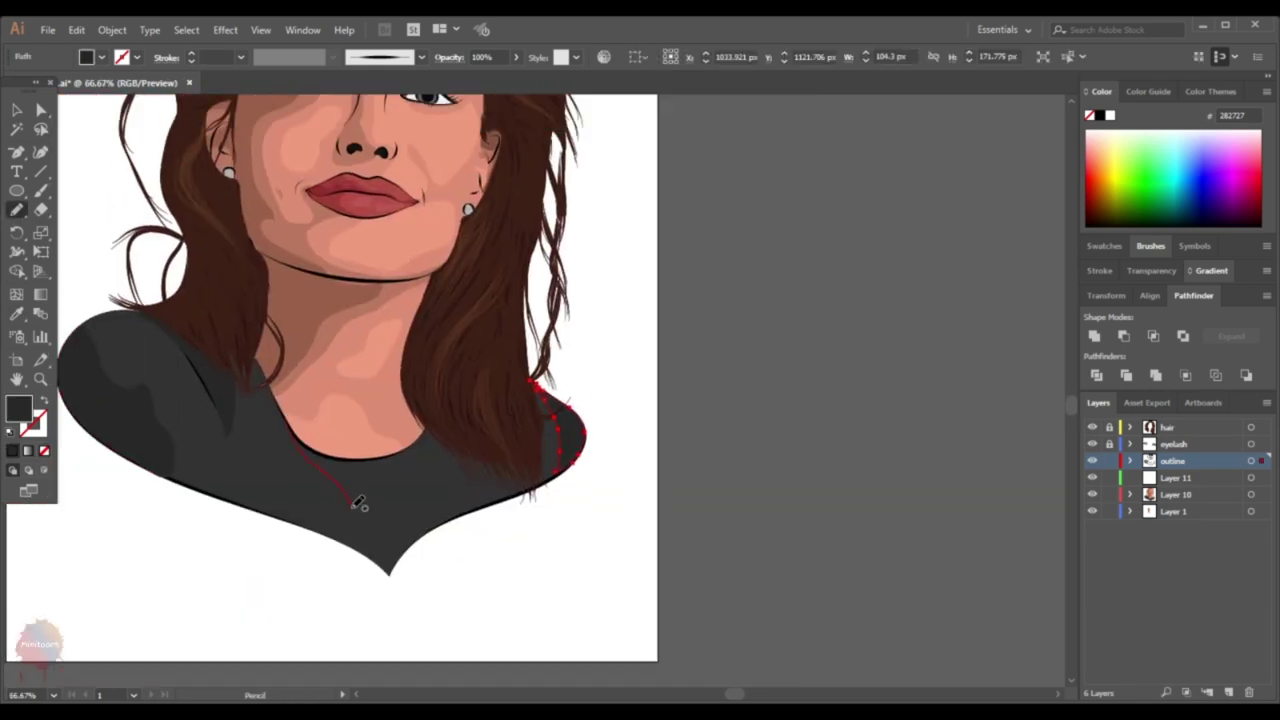
pyautogui.scroll(2, 437, 420)
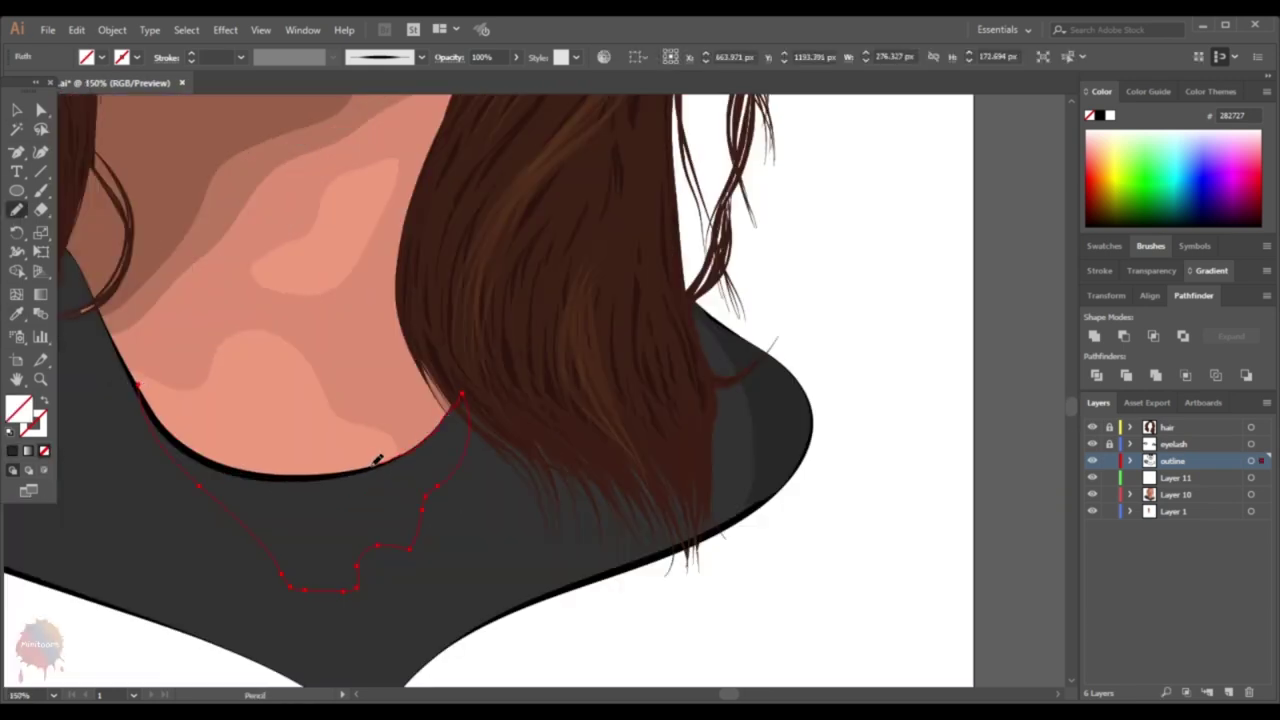
pyautogui.moveTo(172, 478); pyautogui.dragTo(317, 509)
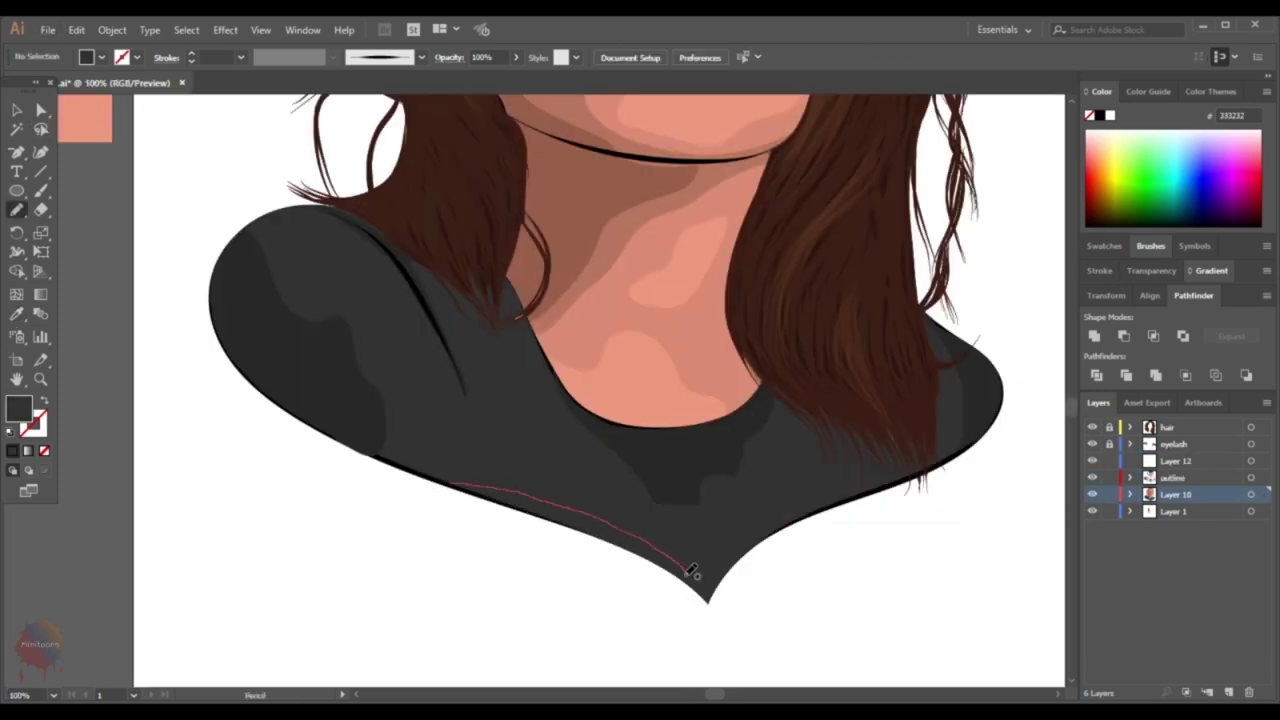
pyautogui.moveTo(689, 570); pyautogui.dragTo(688, 578)
pyautogui.keyDown('alt'); pyautogui.scroll(1, 651, 597); pyautogui.keyUp('alt')
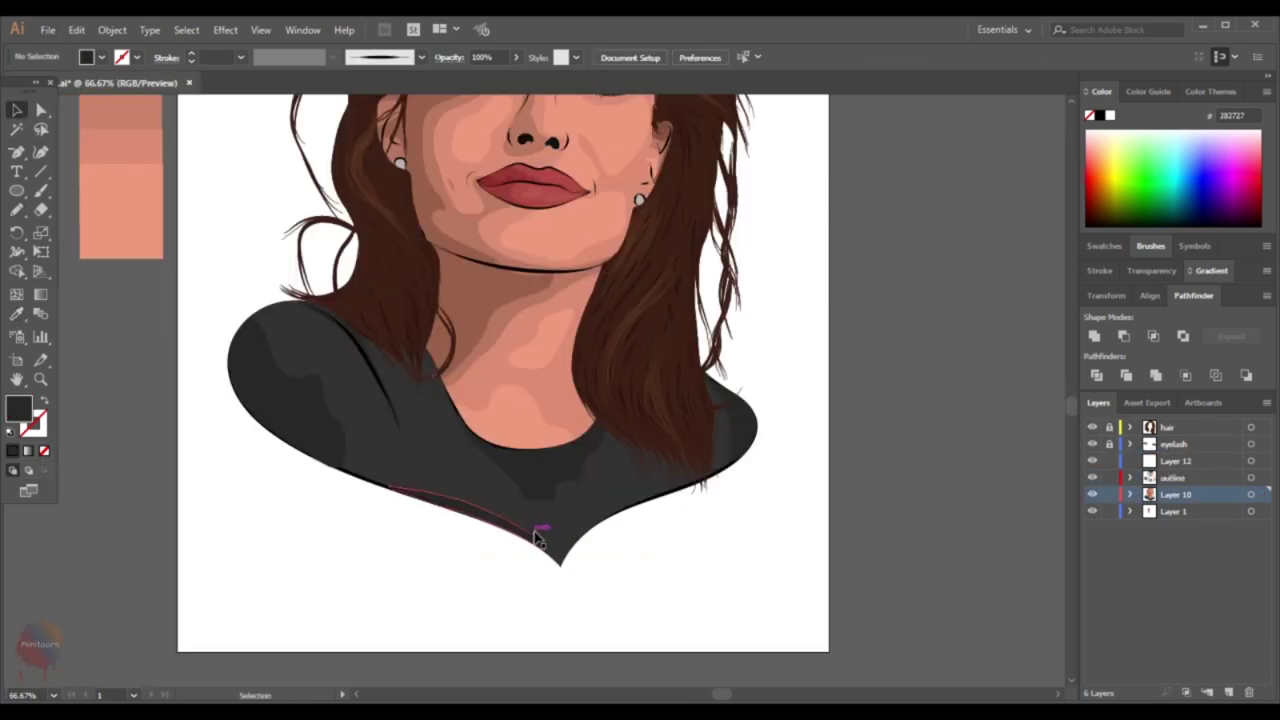
# Draw a grey highlight shape inside the left earring
pyautogui.keyDown('alt'); pyautogui.scroll(2, 365, 362); pyautogui.keyUp('alt')
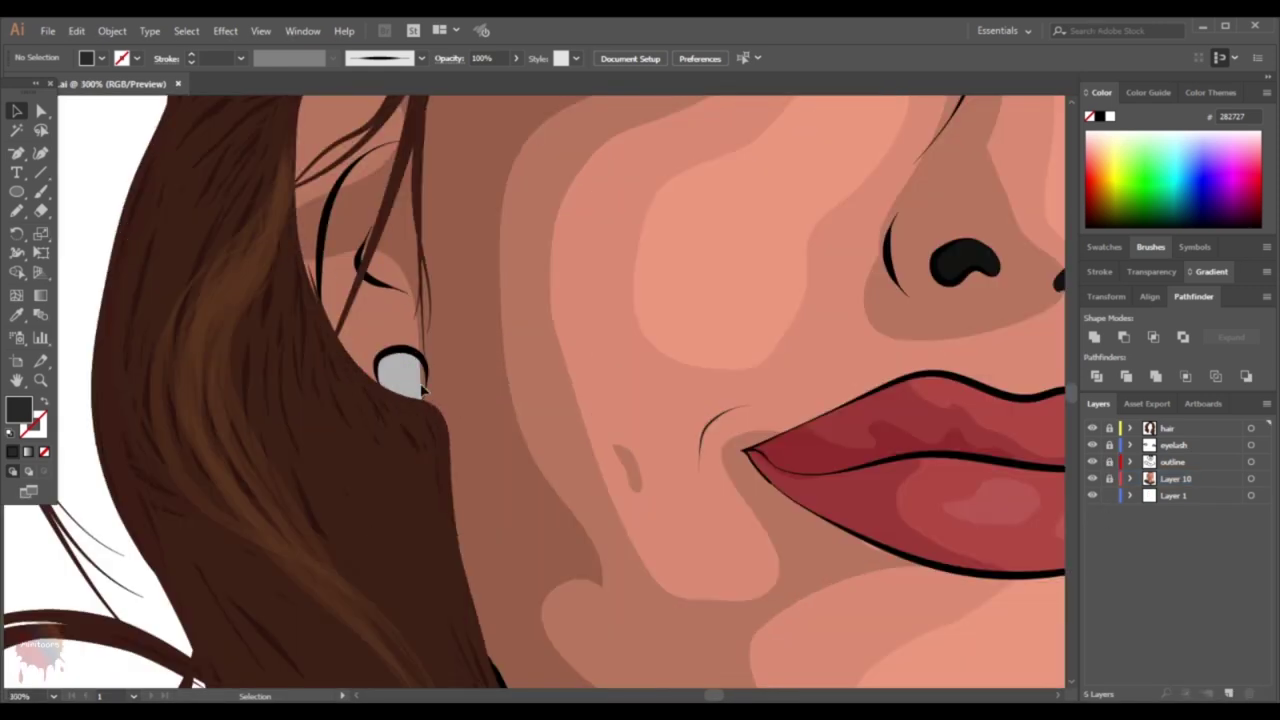
pyautogui.click(407, 364)
pyautogui.click(162, 188)
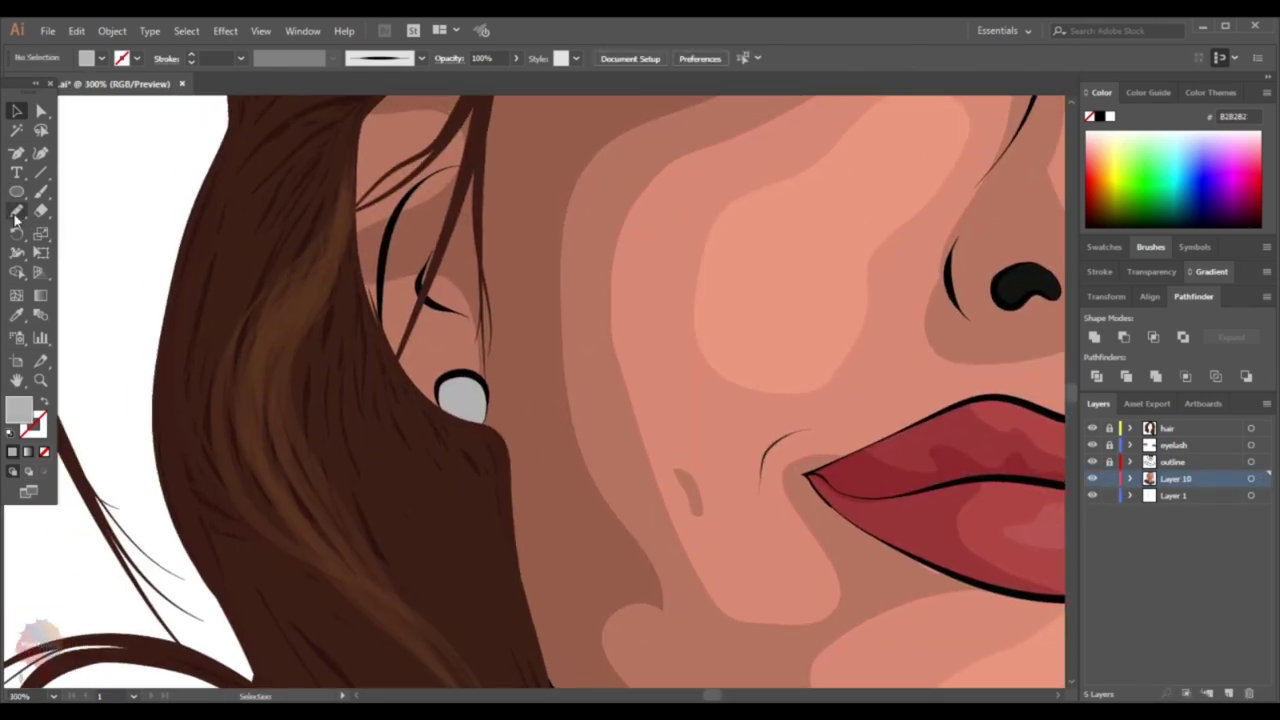
pyautogui.moveTo(452, 391); pyautogui.dragTo(458, 404)
pyautogui.doubleClick(20, 416)
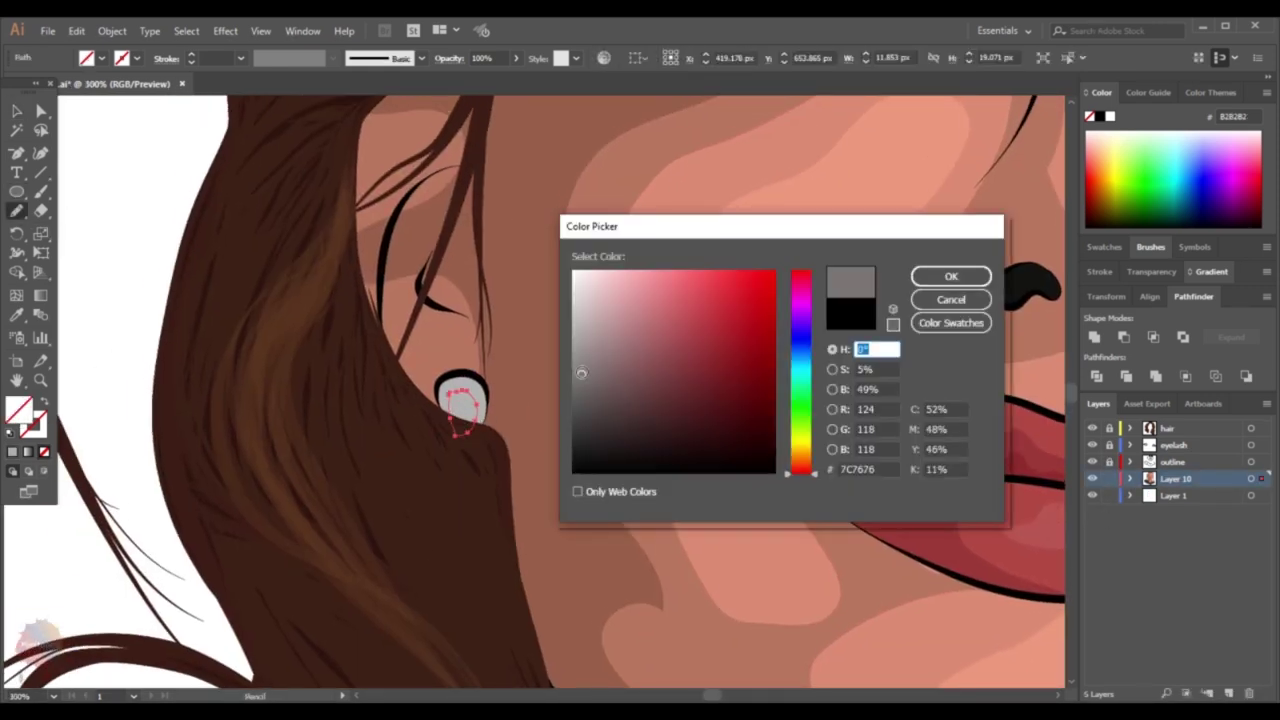
pyautogui.press('Return')
pyautogui.press('v')
# Draw a smaller light grey highlight inside the earring
pyautogui.keyDown('alt'); pyautogui.scroll(1, 300, 334); pyautogui.keyUp('alt')
pyautogui.keyDown('alt'); pyautogui.scroll(1, 300, 334); pyautogui.keyUp('alt')
pyautogui.hotkey('ctrl', 'shift', 'a')
pyautogui.press('n')
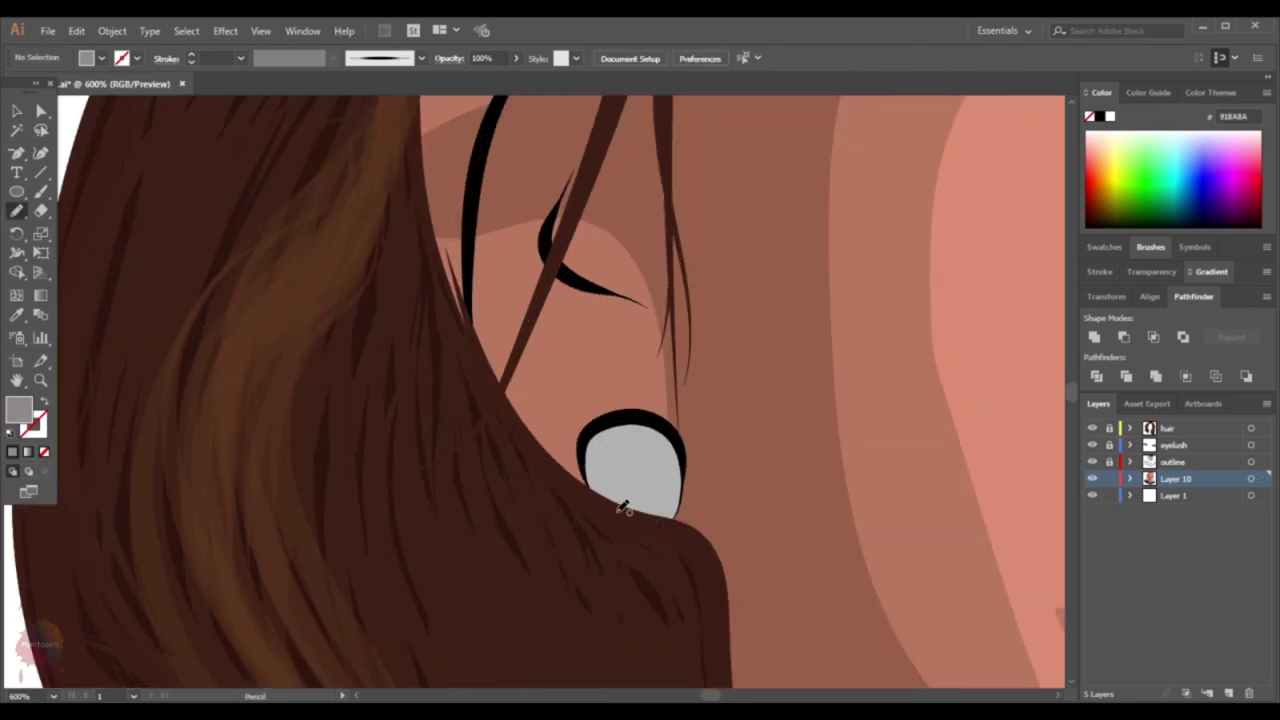
pyautogui.moveTo(660, 500); pyautogui.dragTo(604, 510)
pyautogui.doubleClick(18, 410)
pyautogui.click(576, 313)
pyautogui.press('Return')
pyautogui.press('v')
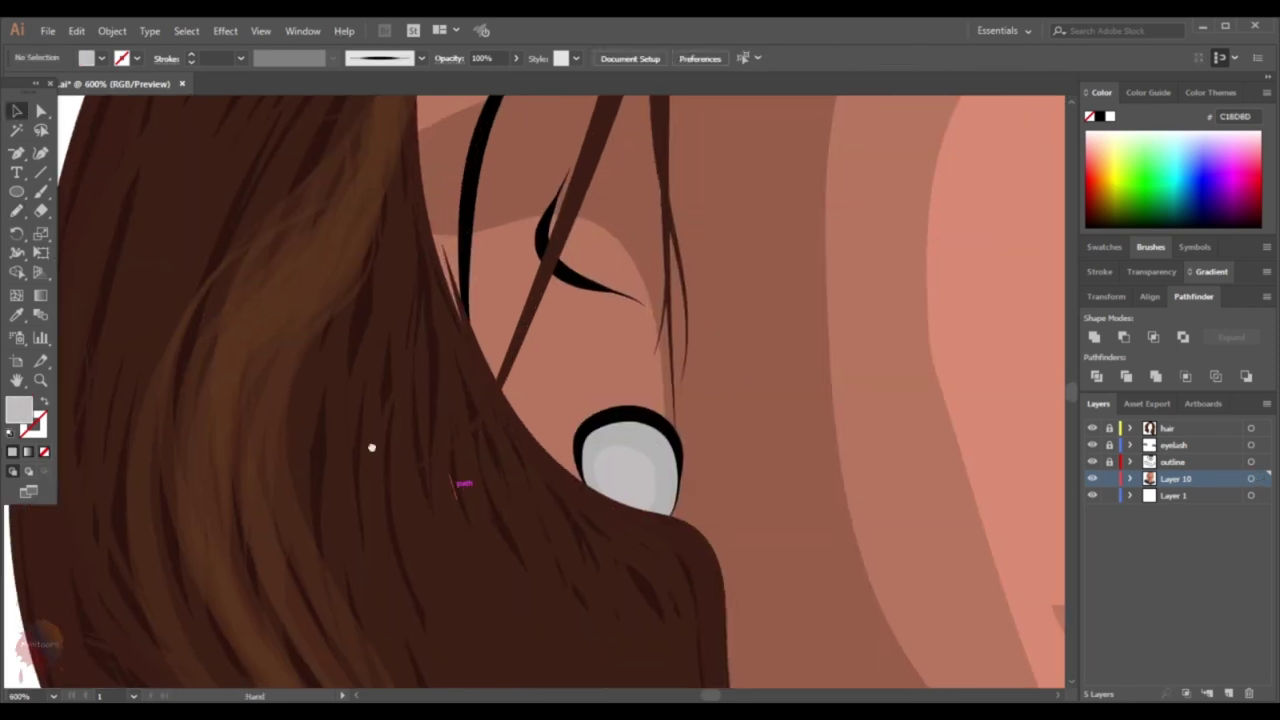
# Set the highlight fill to E5E5E5 and move the grey highlight into the other earring
pyautogui.moveTo(263, 443); pyautogui.dragTo(160, 383)
pyautogui.doubleClick(20, 410)
pyautogui.write('E5E5E5')
pyautogui.press('Return')
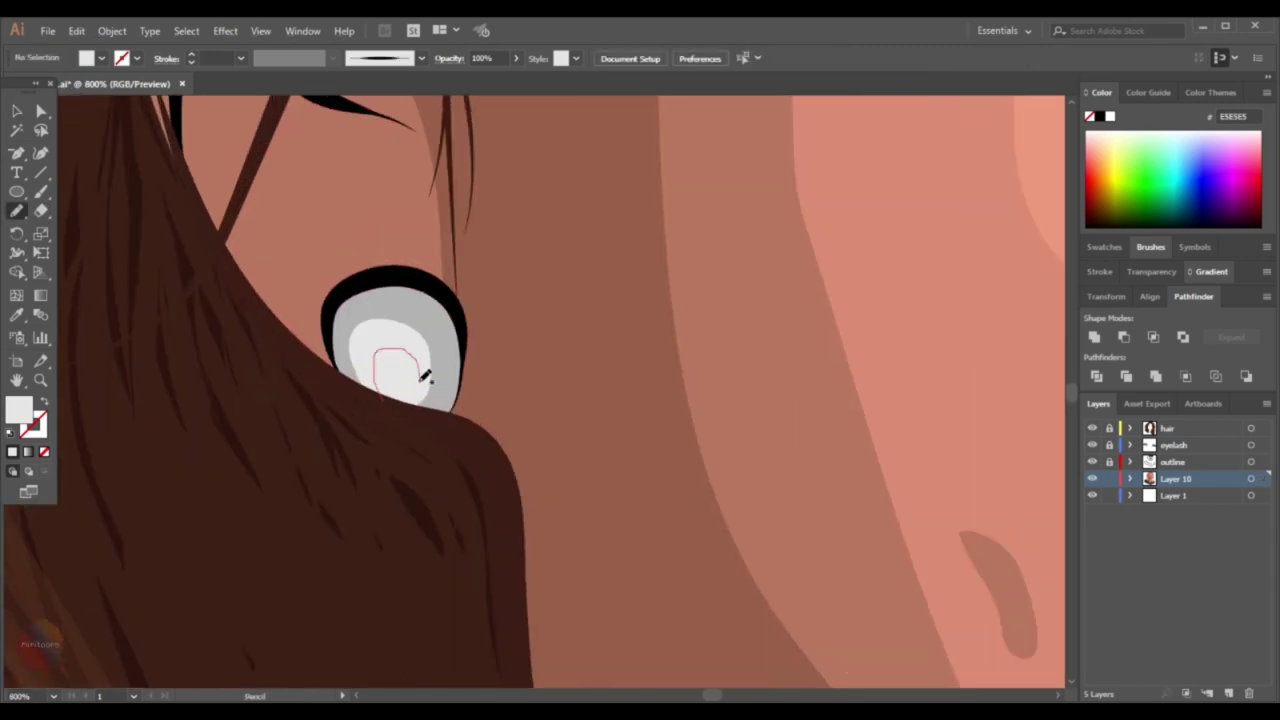
pyautogui.doubleClick(18, 410)
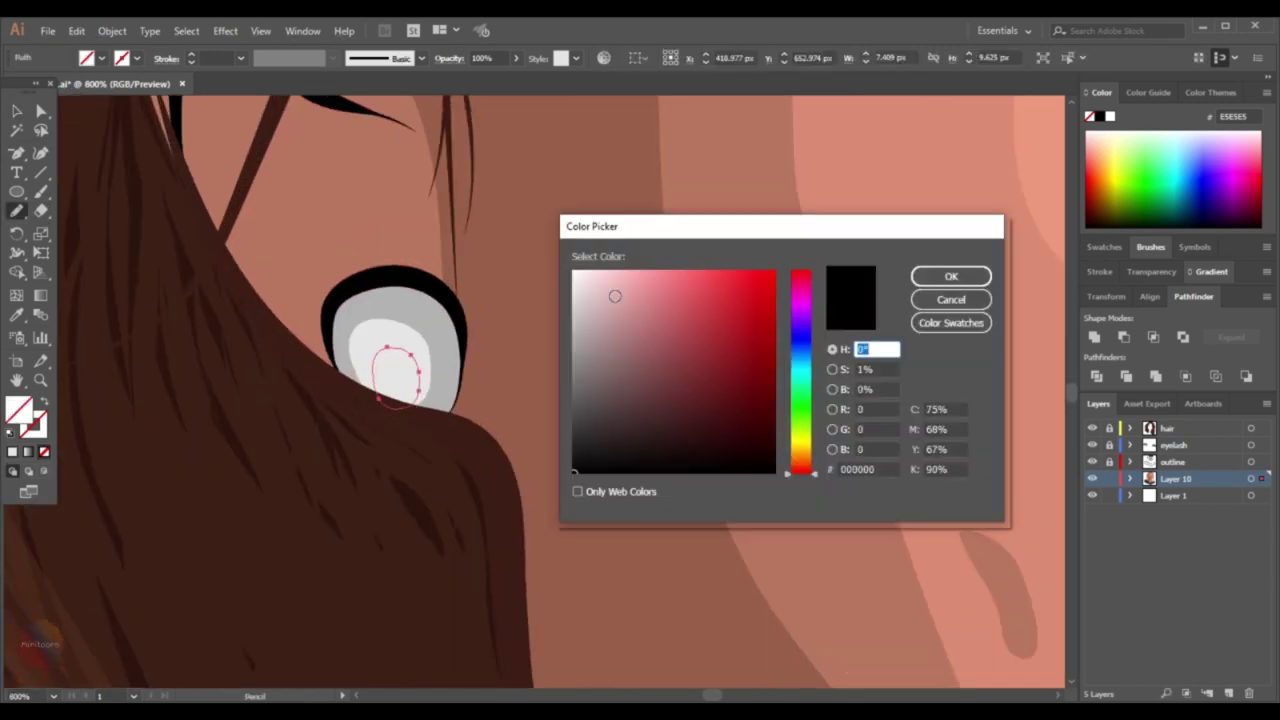
pyautogui.press('Return')
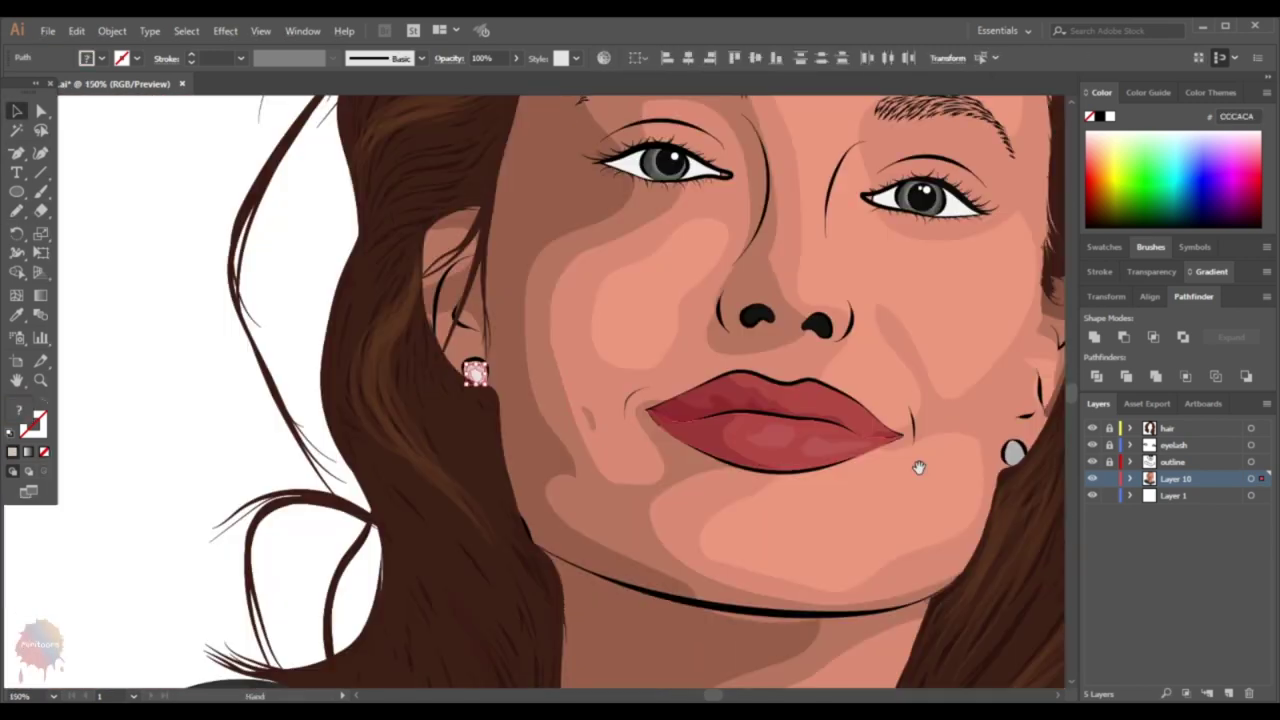
pyautogui.moveTo(918, 467)
pyautogui.mouseDown()
pyautogui.moveTo(557, 467)
pyautogui.moveTo(623, 451)
pyautogui.mouseUp()
pyautogui.hotkey('ctrl', '+')
pyautogui.hotkey('ctrl', '+')
pyautogui.hotkey('ctrl', '+')
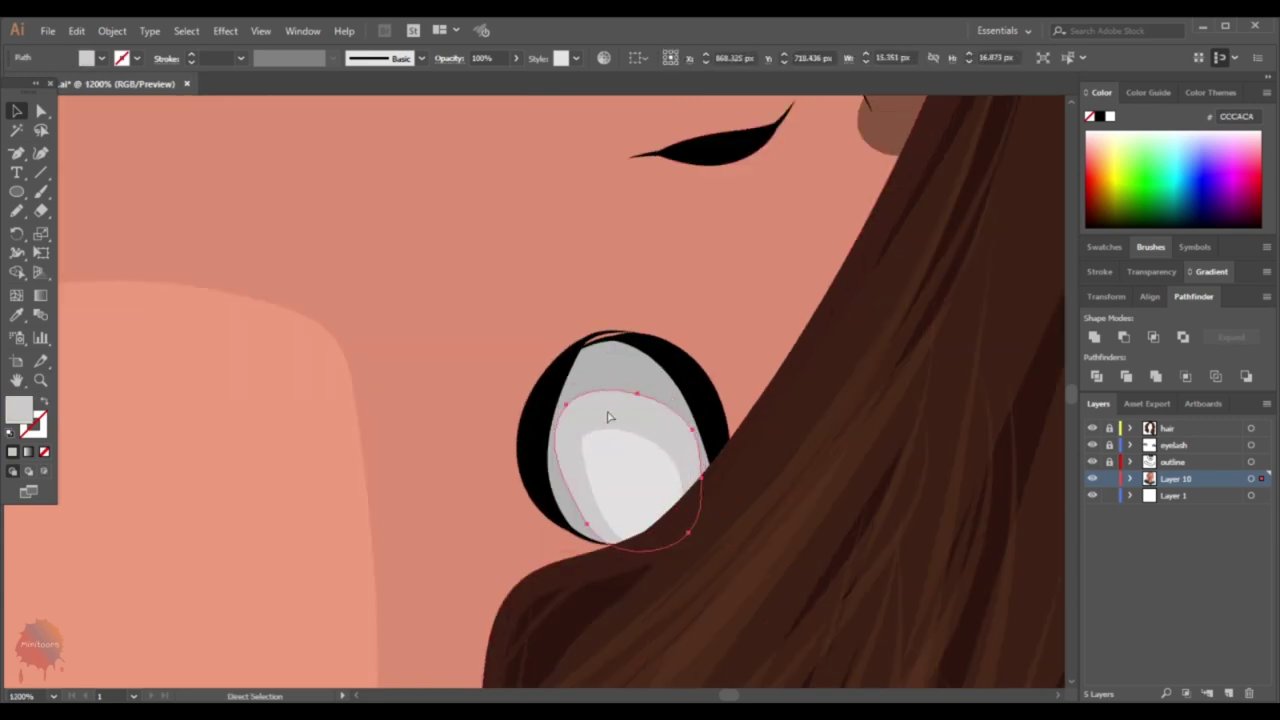
pyautogui.hotkey('ctrl', 'shift', 'a')
pyautogui.hotkey('ctrl', '-')
pyautogui.hotkey('ctrl', '-')
pyautogui.hotkey('ctrl', '-')
pyautogui.hotkey('ctrl', '-')
pyautogui.hotkey('ctrl', '-')
pyautogui.hotkey('ctrl', '-')
# Choose the Star Tool from the shape tool flyout
pyautogui.click(17, 192)
pyautogui.click(84, 268)
pyautogui.hscroll(3, 713, 390)
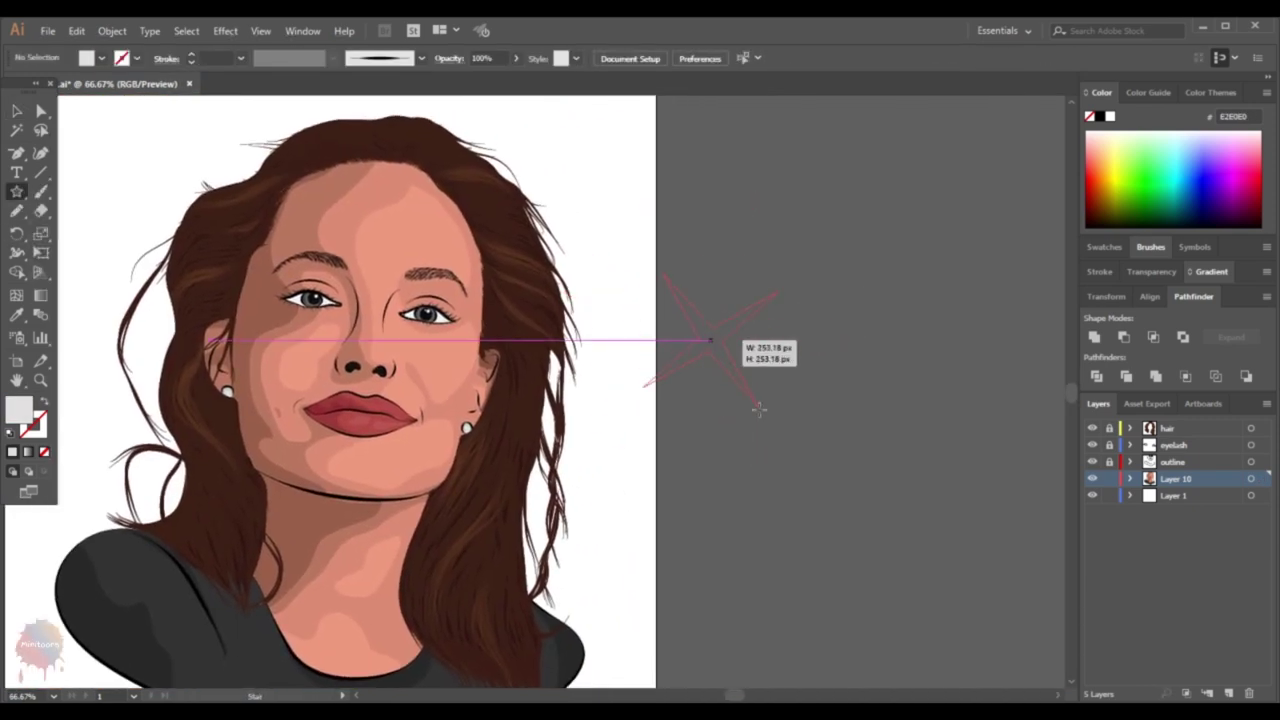
# Draw a thin four-pointed white star and size it over the left earring
pyautogui.moveTo(857, 550); pyautogui.dragTo(908, 557)
pyautogui.press('v')
pyautogui.moveTo(781, 422)
pyautogui.mouseDown()
pyautogui.moveTo(885, 497)
pyautogui.moveTo(737, 360)
pyautogui.mouseUp()
pyautogui.moveTo(814, 409)
pyautogui.mouseDown()
pyautogui.moveTo(728, 323)
pyautogui.moveTo(226, 393)
pyautogui.mouseUp()
pyautogui.scroll(5, 226, 393)
pyautogui.hotkey('ctrl', 'l')
pyautogui.moveTo(666, 217); pyautogui.dragTo(674, 243)
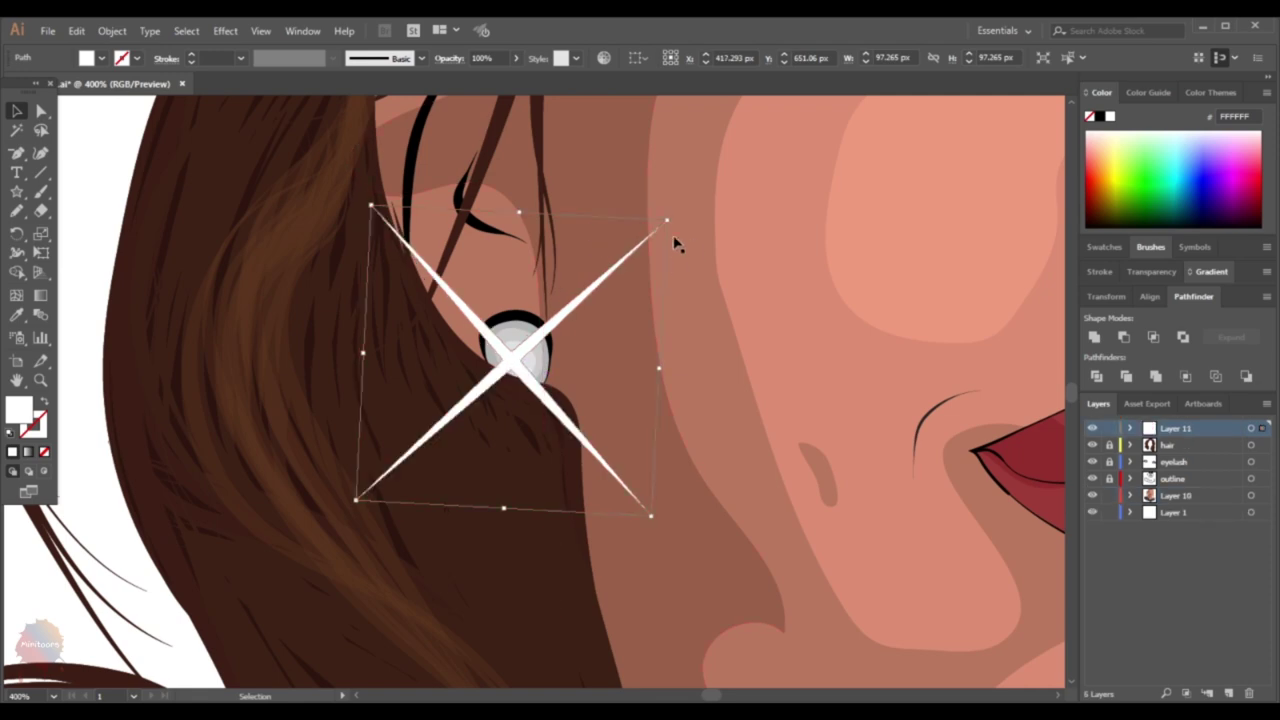
pyautogui.hotkey('ctrl', '1')
pyautogui.scroll(5, 554, 349)
pyautogui.moveTo(694, 163)
pyautogui.mouseDown()
pyautogui.moveTo(480, 366)
pyautogui.moveTo(645, 267)
pyautogui.moveTo(571, 286)
pyautogui.moveTo(508, 386)
pyautogui.mouseUp()
pyautogui.hotkey('ctrl', '0')
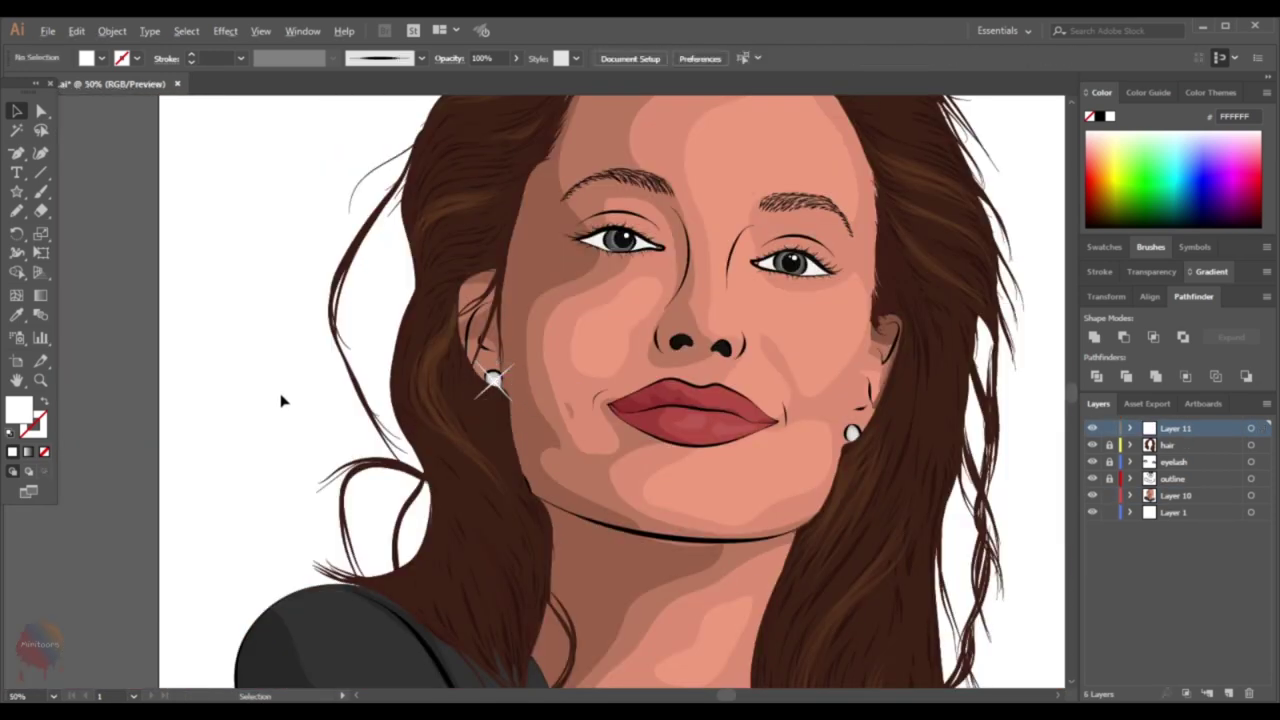
# Copy the star onto the right earring, shrink it and centre it
pyautogui.scroll(3, 280, 400)
pyautogui.moveTo(181, 479); pyautogui.dragTo(171, 479)
pyautogui.moveTo(550, 390); pyautogui.dragTo(448, 430)
pyautogui.click(1131, 495)
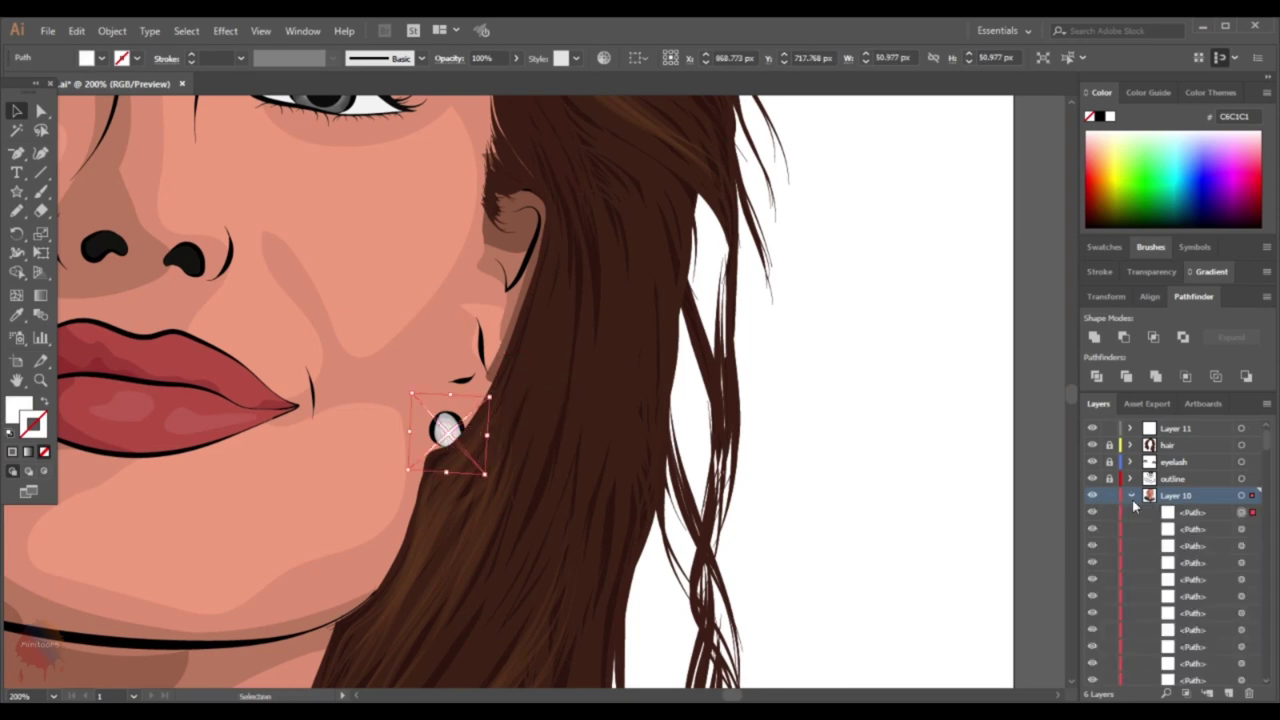
pyautogui.click(1131, 495)
pyautogui.scroll(2, 418, 422)
pyautogui.moveTo(556, 530); pyautogui.dragTo(515, 470)
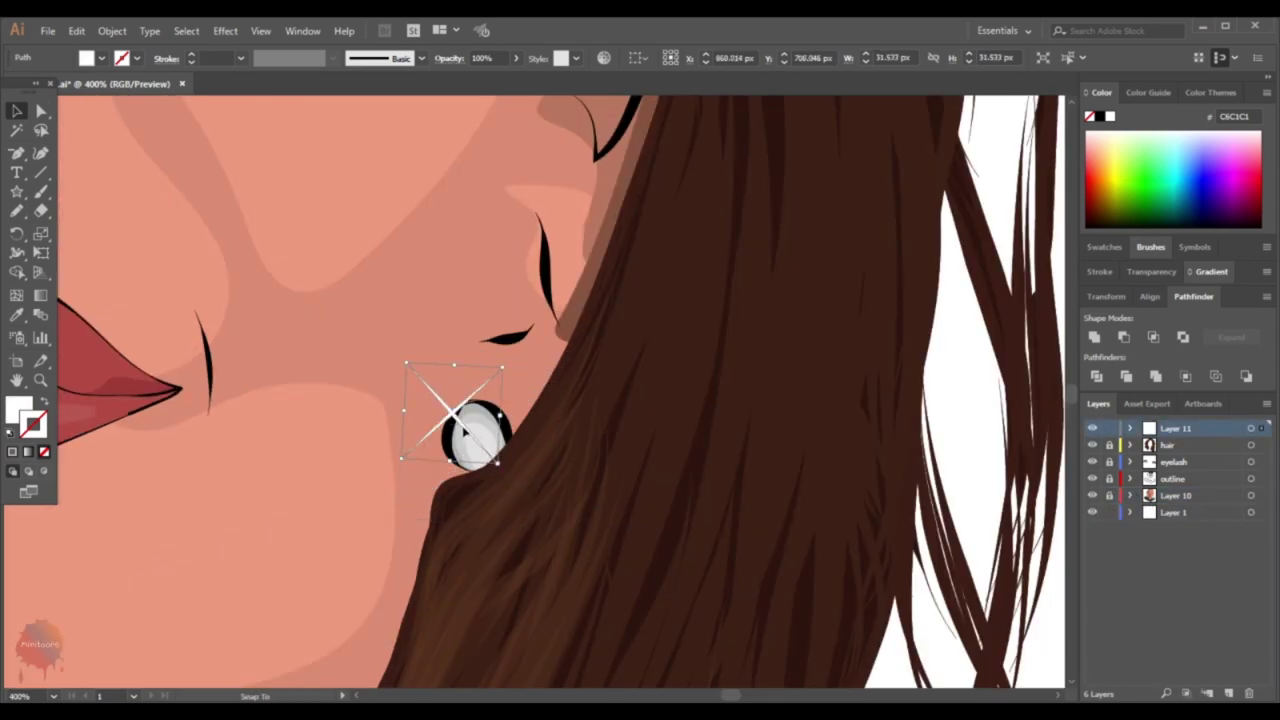
pyautogui.scroll(-1, 515, 470)
pyautogui.moveTo(528, 374); pyautogui.dragTo(555, 410)
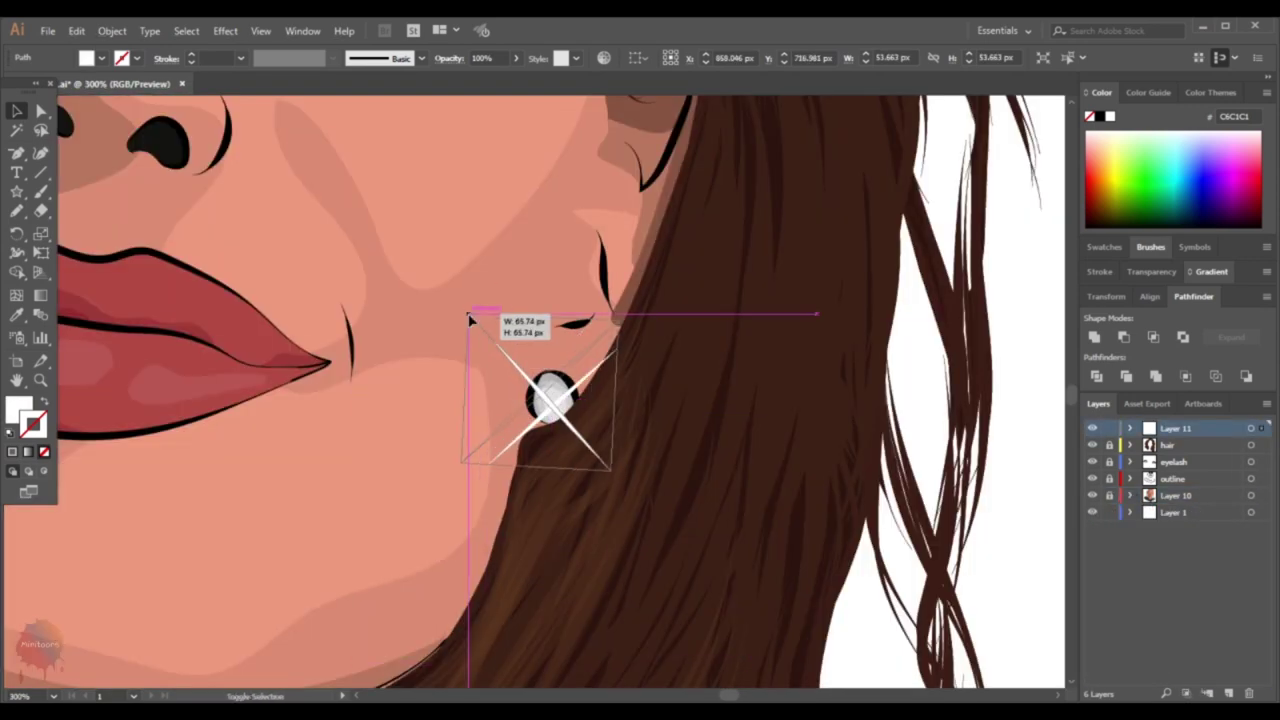